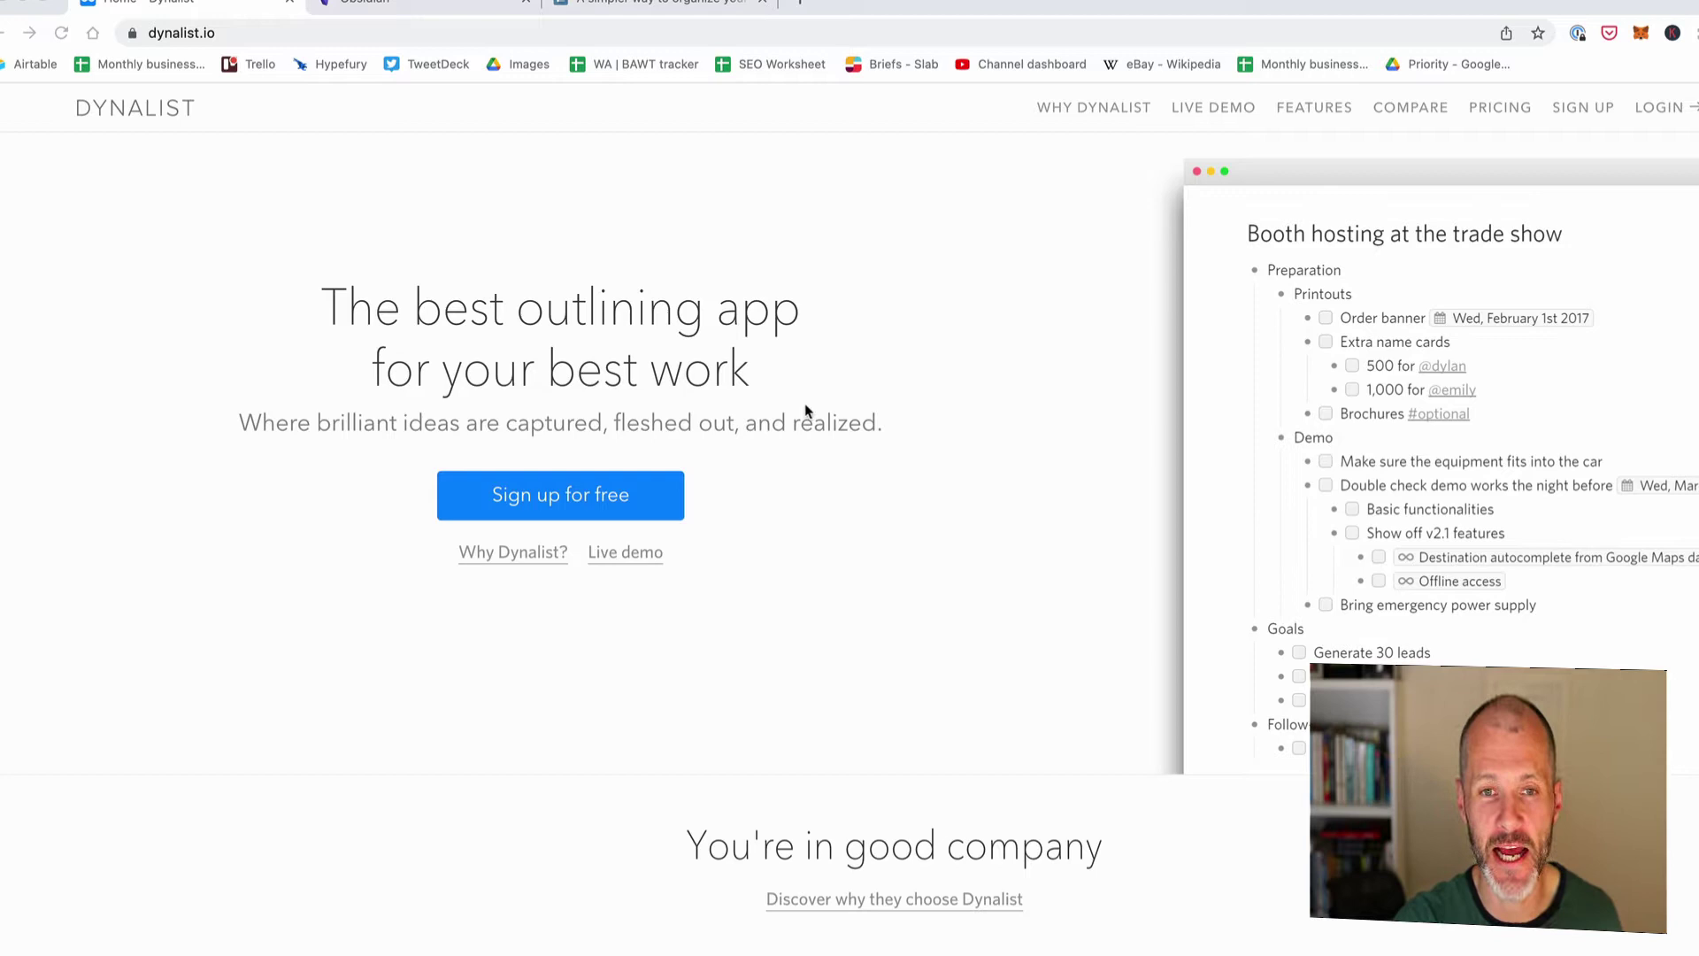
- Compare the Free ($0) and Pro ($7.99/month) plans on the Pricing page, highlighting the last Pro features
{"action": "scroll", "coordinate": [808, 412], "scroll_direction": "down", "scroll_amount": 6}
{"action": "scroll", "coordinate": [805, 412], "scroll_direction": "up", "scroll_amount": 6}
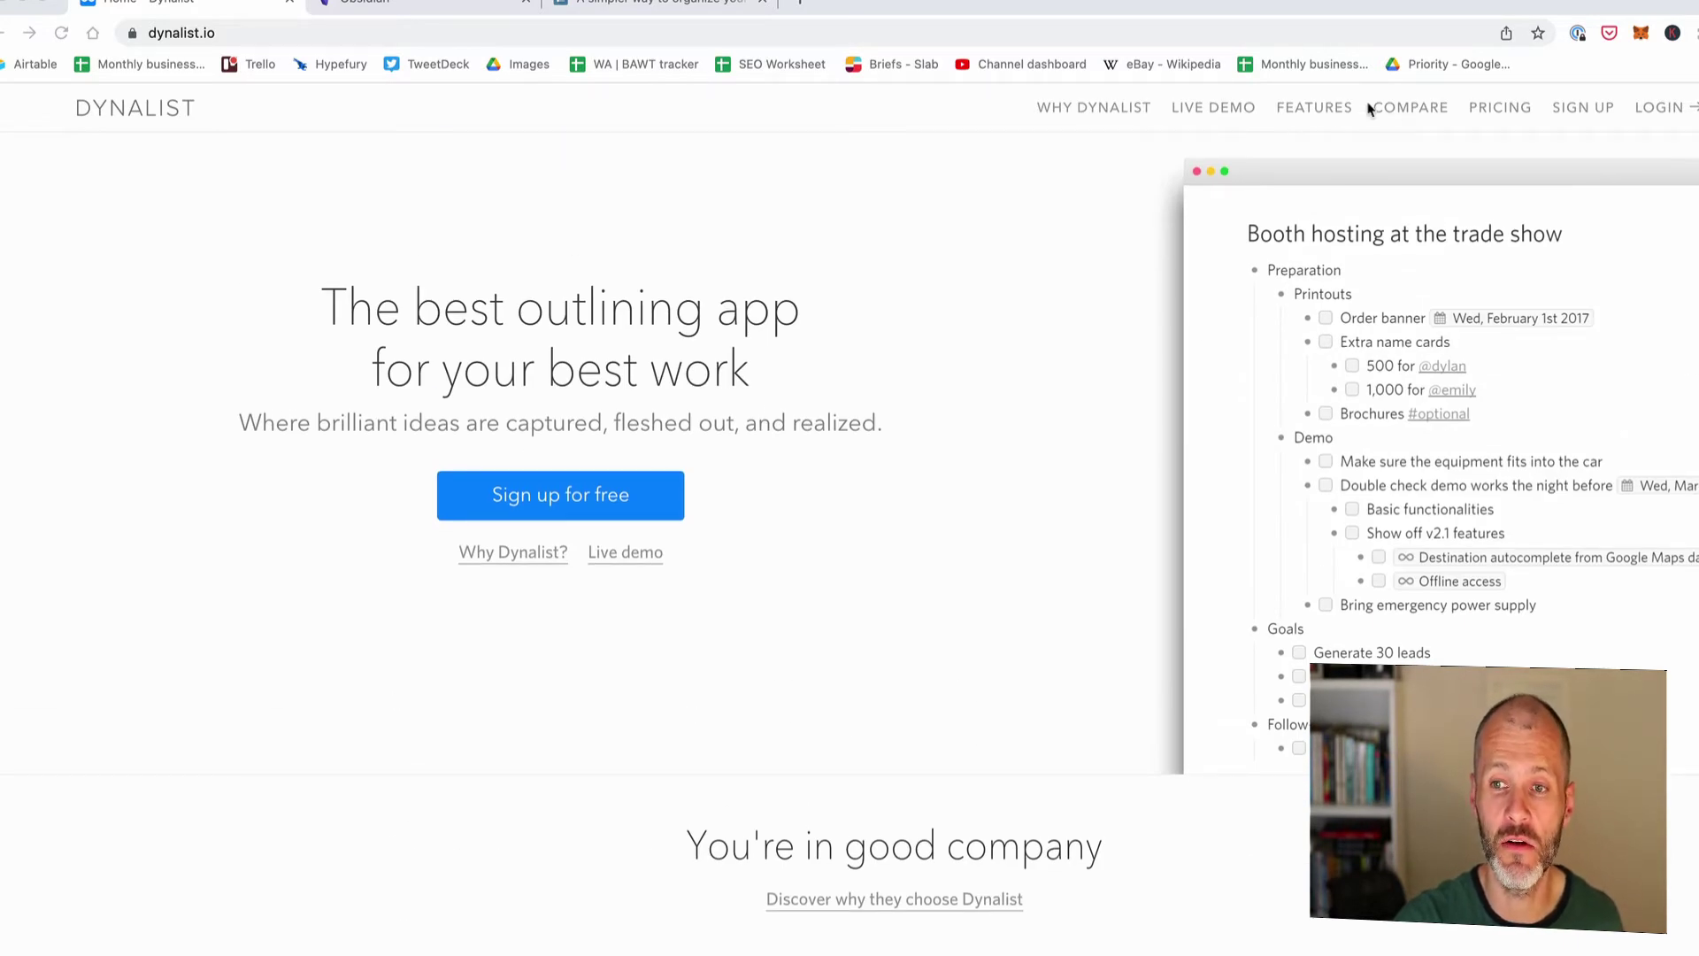
{"action": "left_click", "coordinate": [1494, 107]}
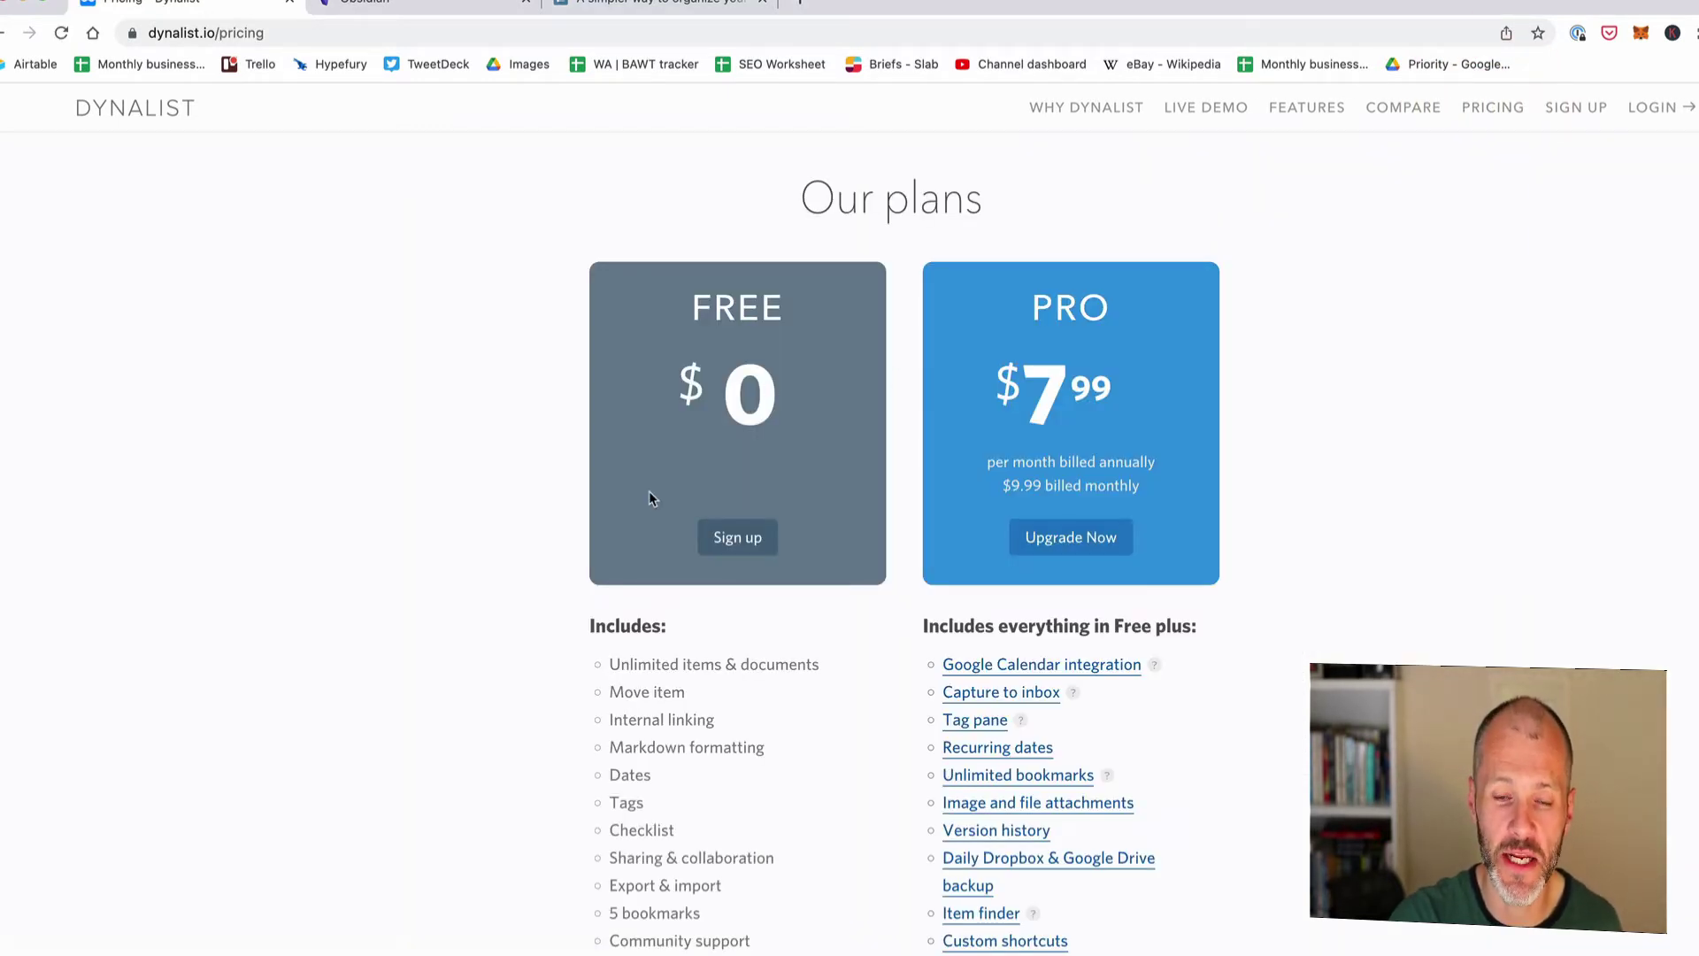
{"action": "scroll", "coordinate": [649, 492], "scroll_direction": "down", "scroll_amount": 2}
{"action": "scroll", "coordinate": [637, 531], "scroll_direction": "up", "scroll_amount": 2}
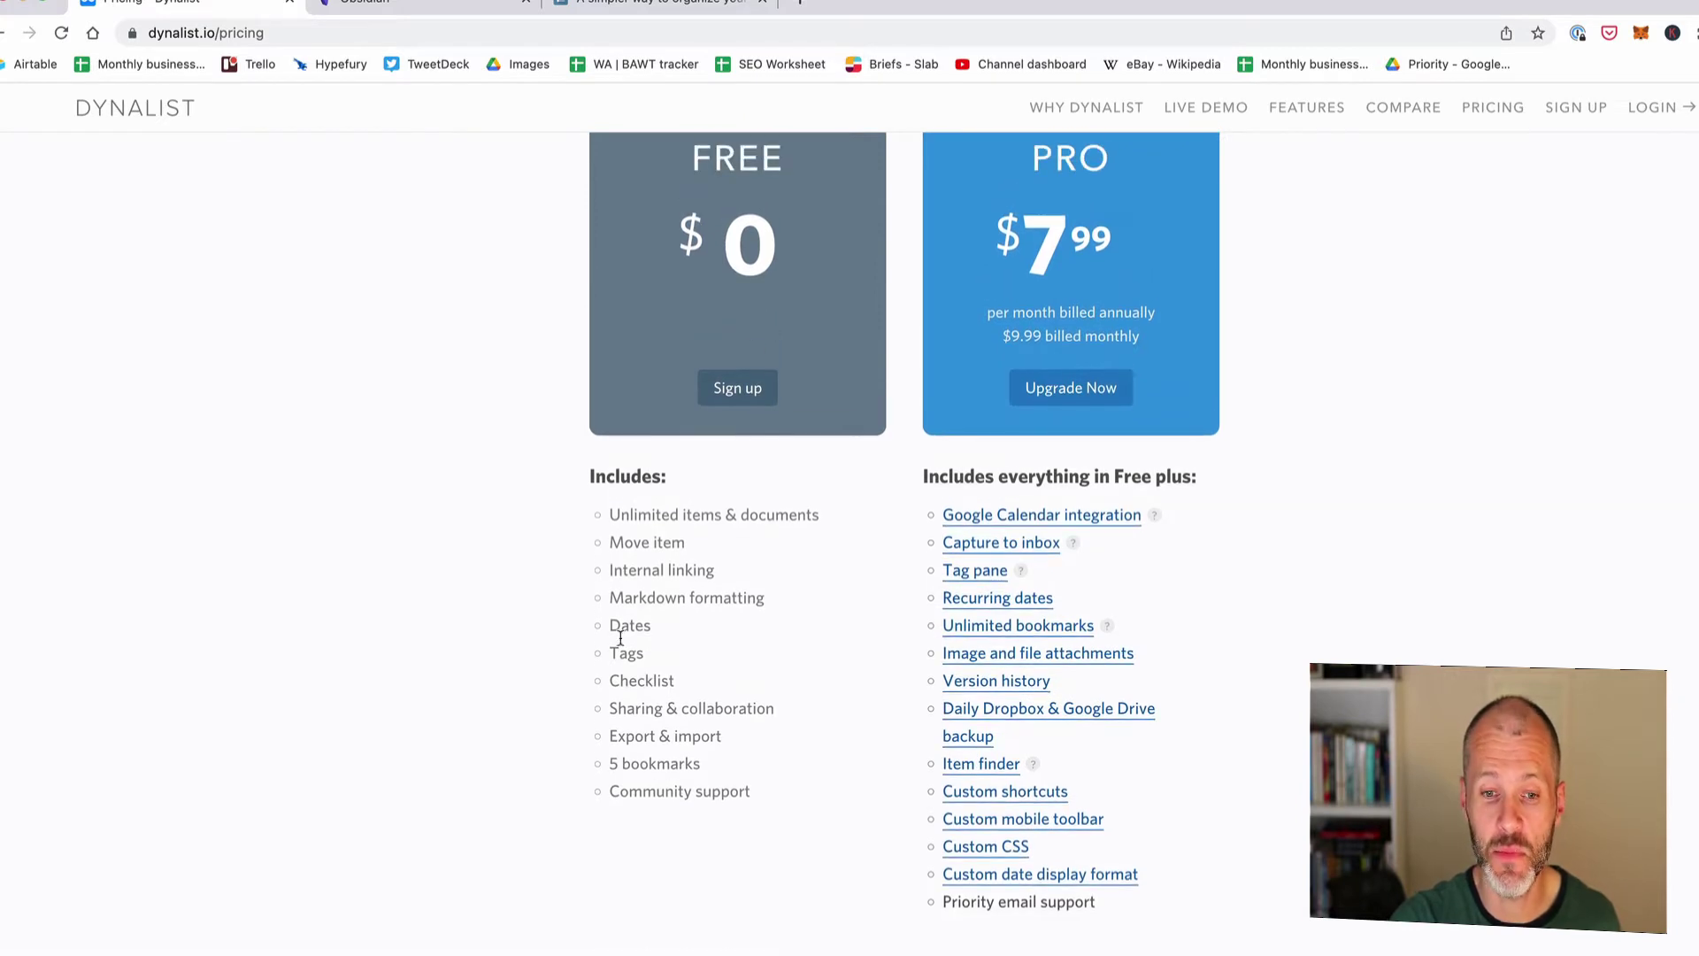
{"action": "scroll", "coordinate": [610, 655], "scroll_direction": "down", "scroll_amount": 2}
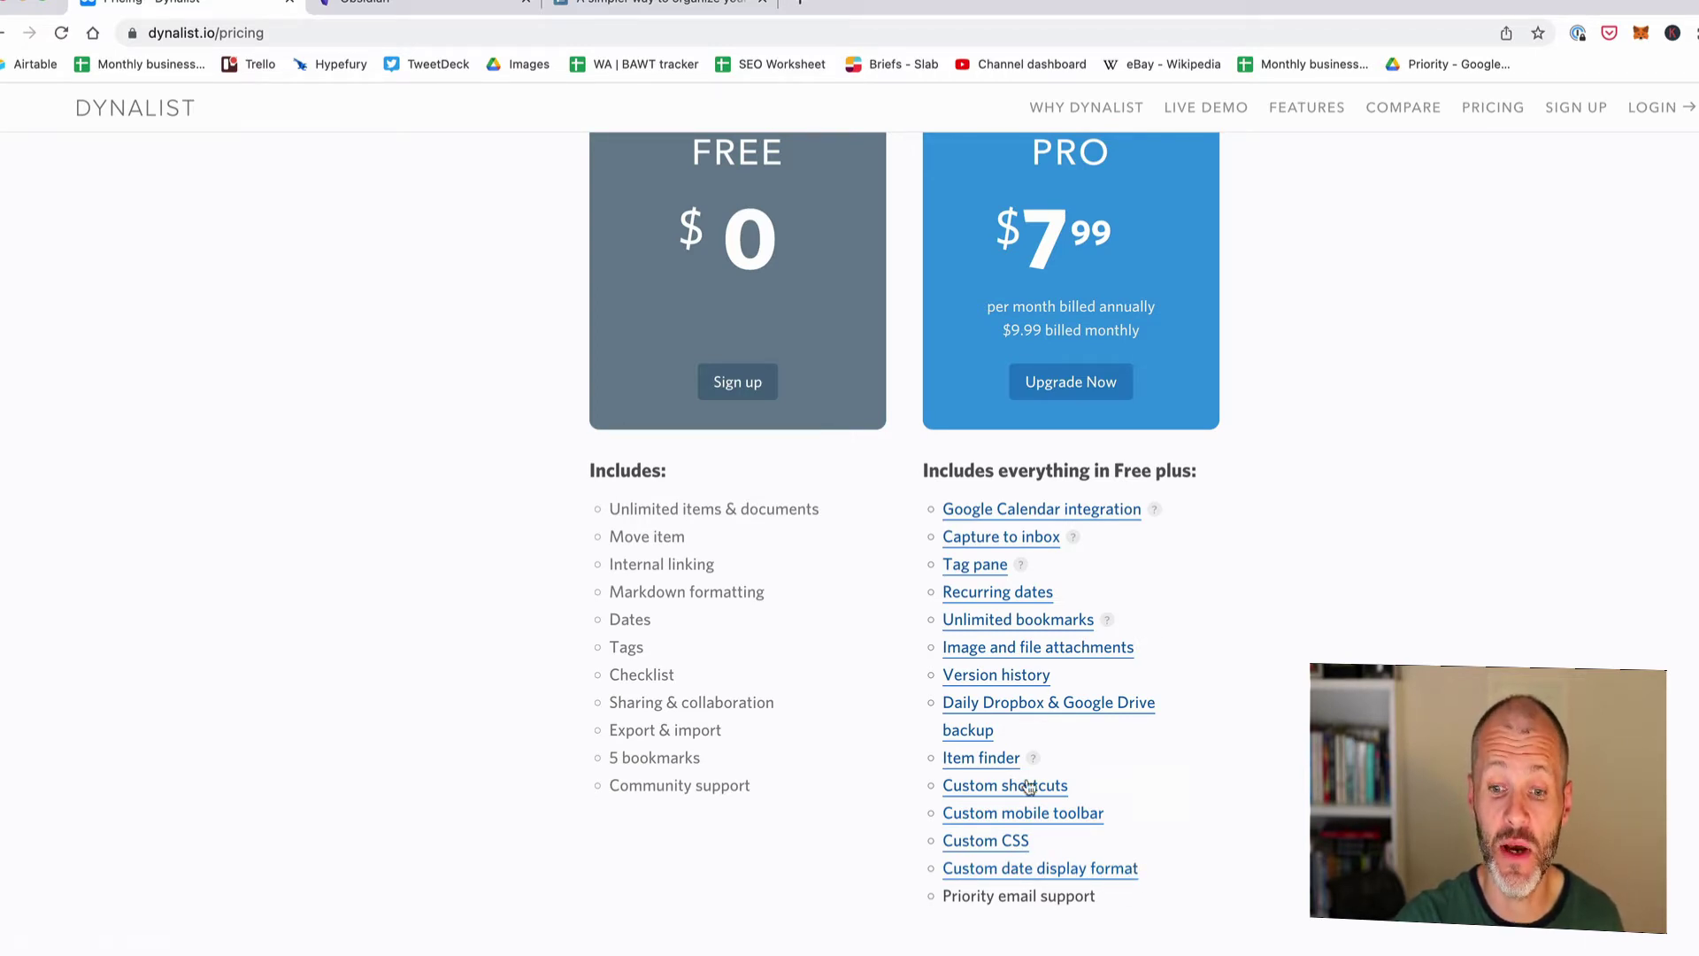
{"action": "left_click_drag", "start_coordinate": [936, 788], "coordinate": [1168, 865]}
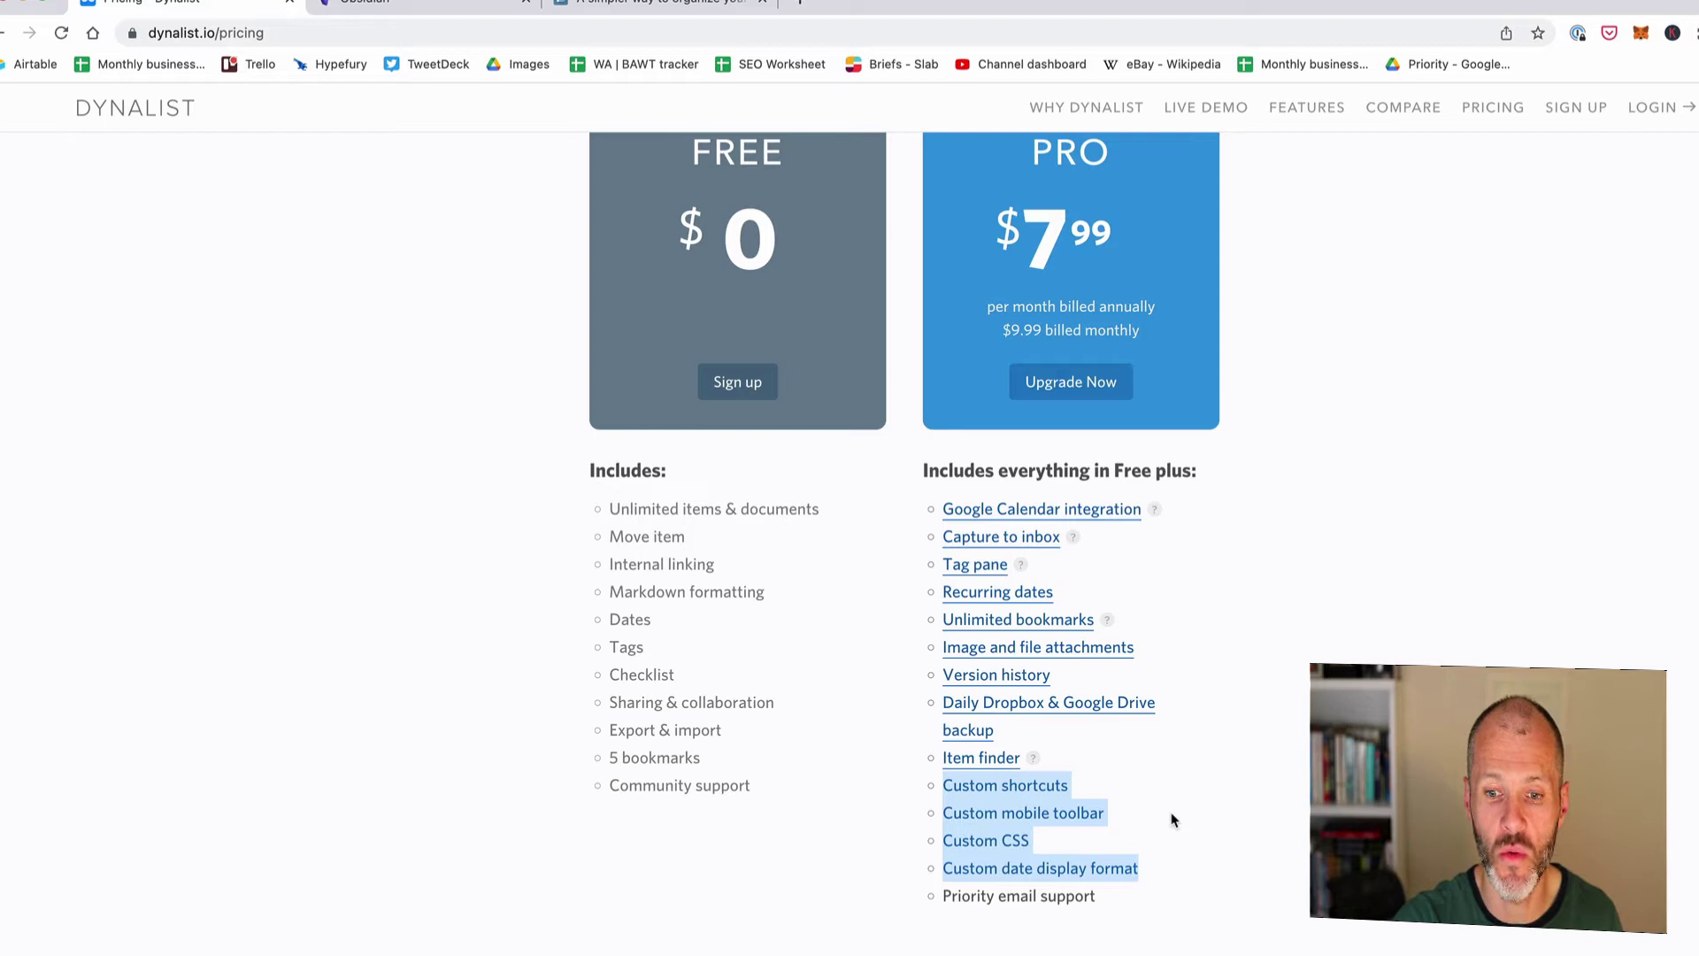
{"action": "scroll", "coordinate": [785, 239], "scroll_direction": "up", "scroll_amount": 3}
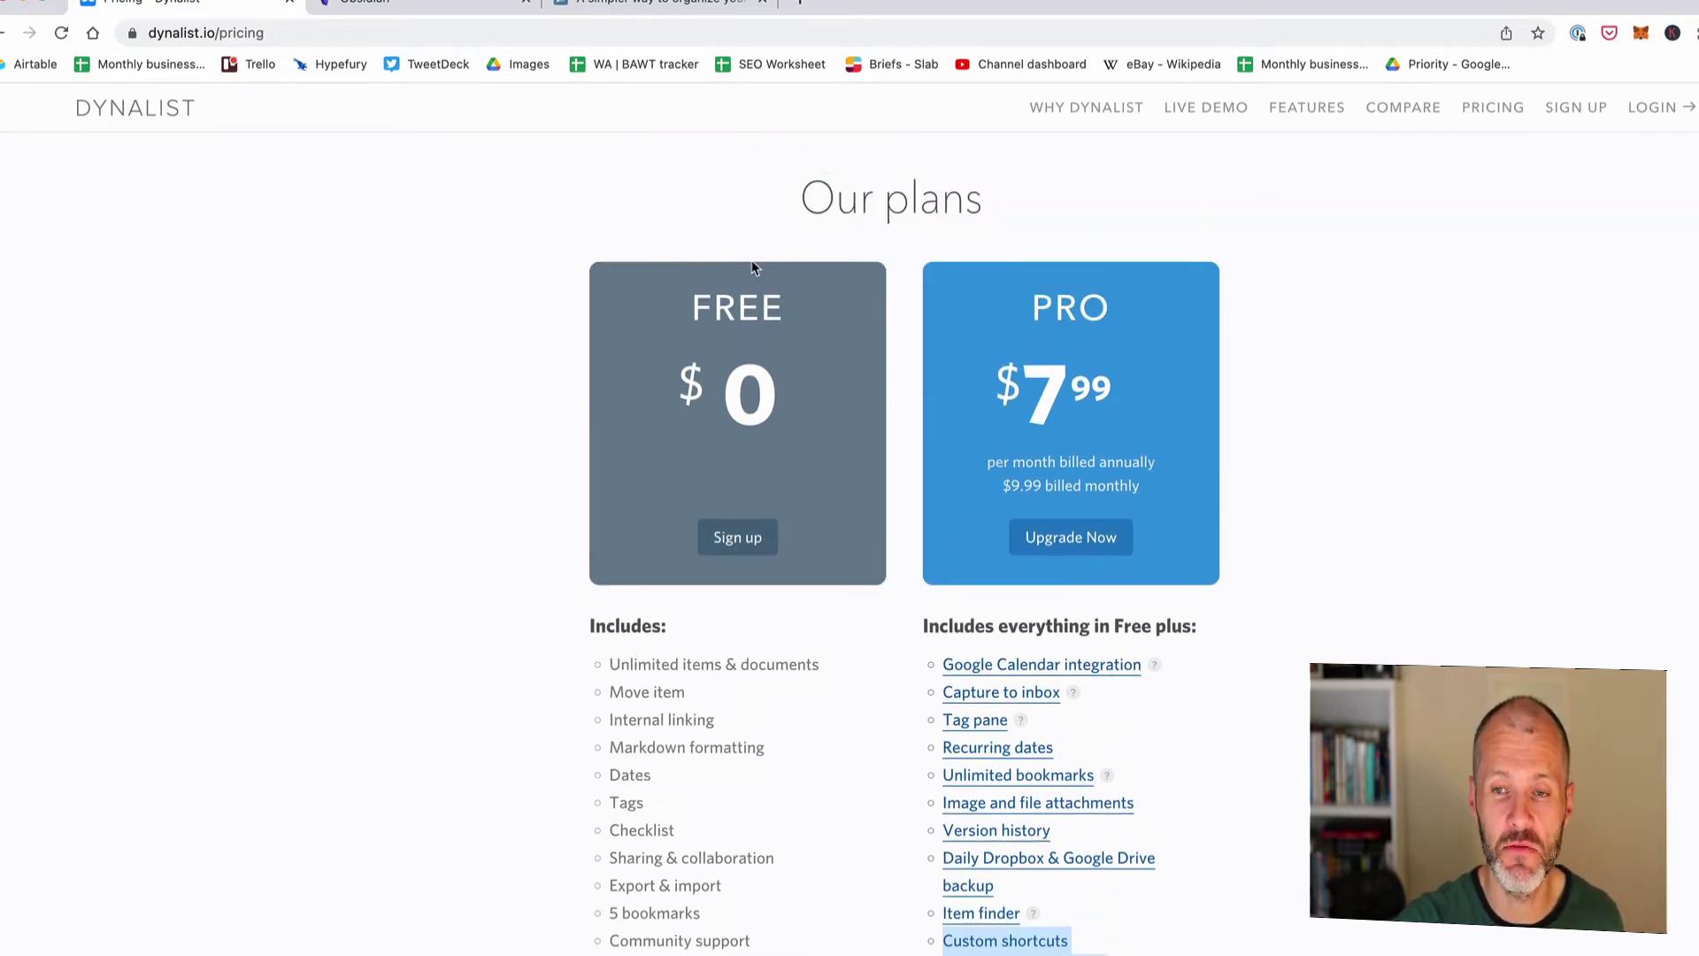
- Browse the Features page categories, highlighting the Google Calendar sync description along the way
{"action": "left_click", "coordinate": [1308, 108]}
{"action": "scroll", "coordinate": [788, 568], "scroll_direction": "down", "scroll_amount": 3}
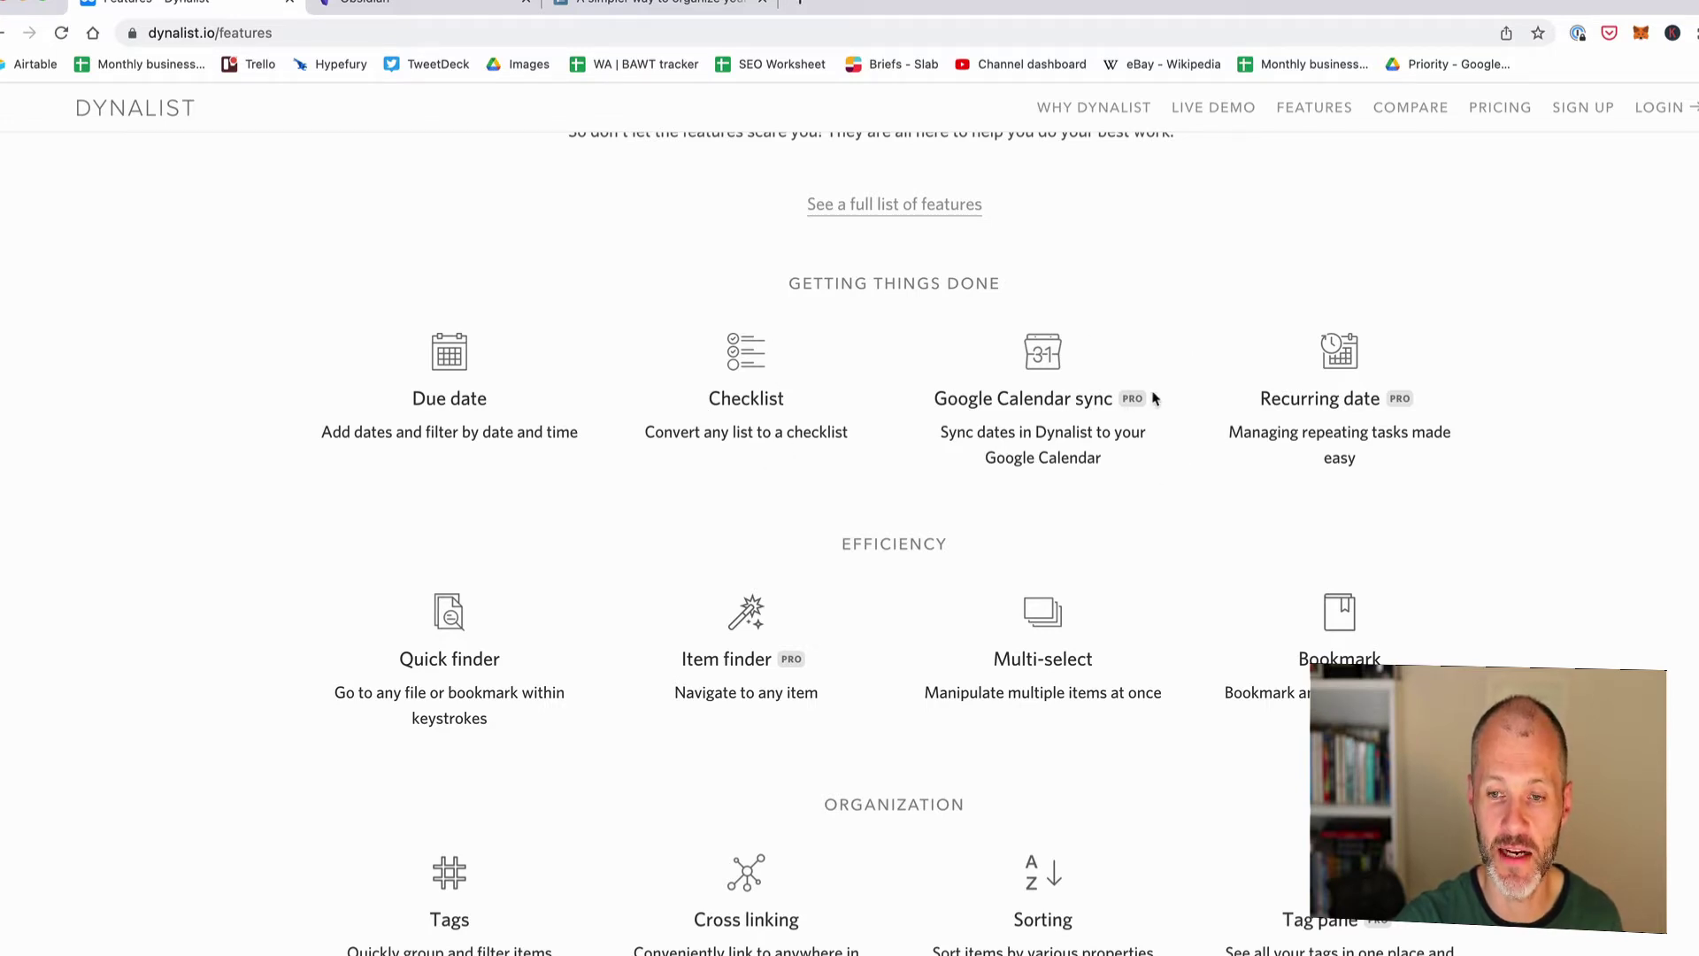
{"action": "left_click_drag", "start_coordinate": [1110, 405], "coordinate": [1120, 425]}
{"action": "left_click_drag", "start_coordinate": [1259, 400], "coordinate": [1403, 407]}
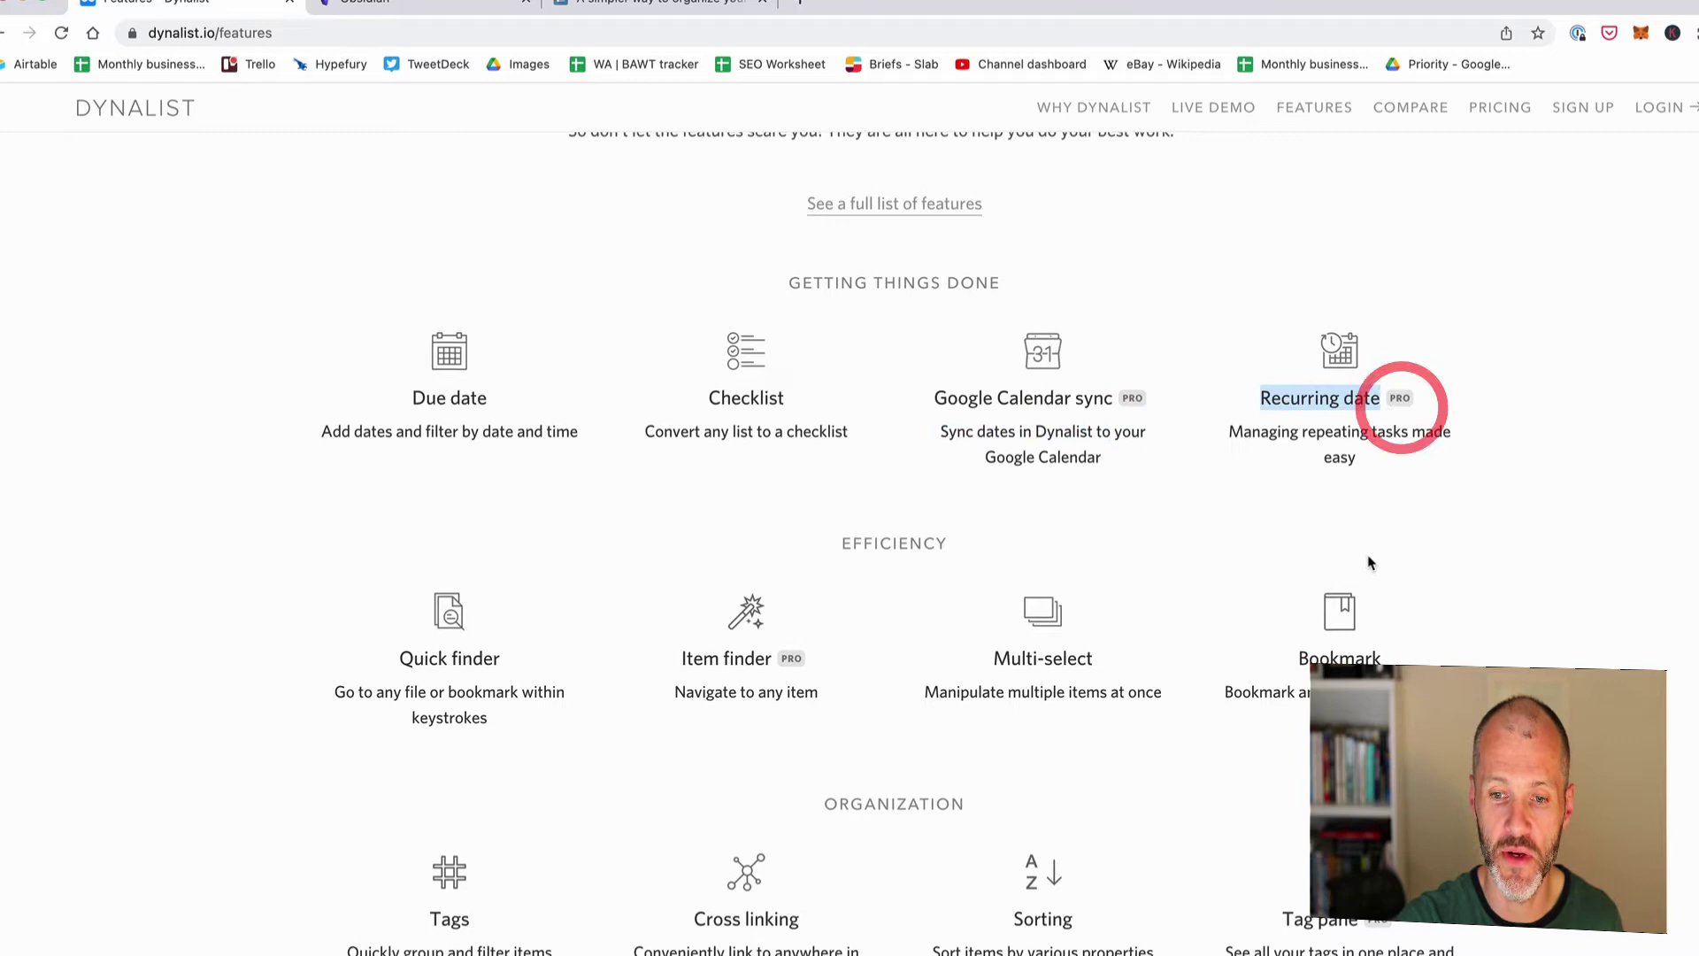
{"action": "scroll", "coordinate": [1239, 575], "scroll_direction": "down", "scroll_amount": 1}
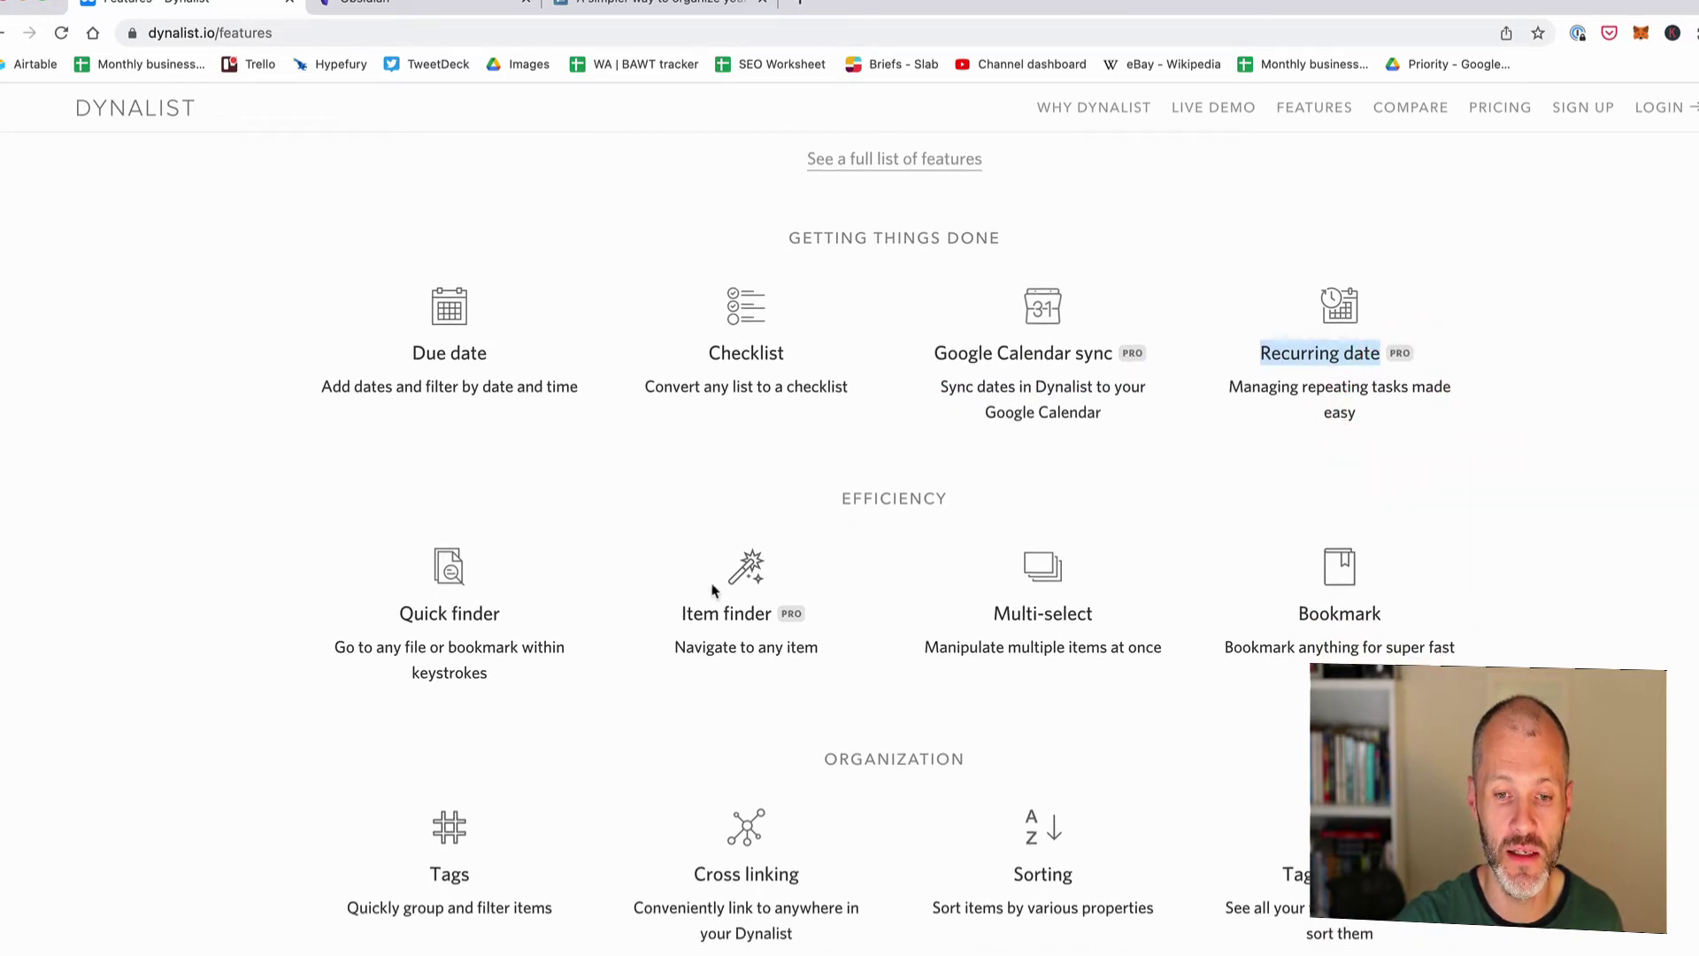
{"action": "scroll", "coordinate": [768, 655], "scroll_direction": "down", "scroll_amount": 3}
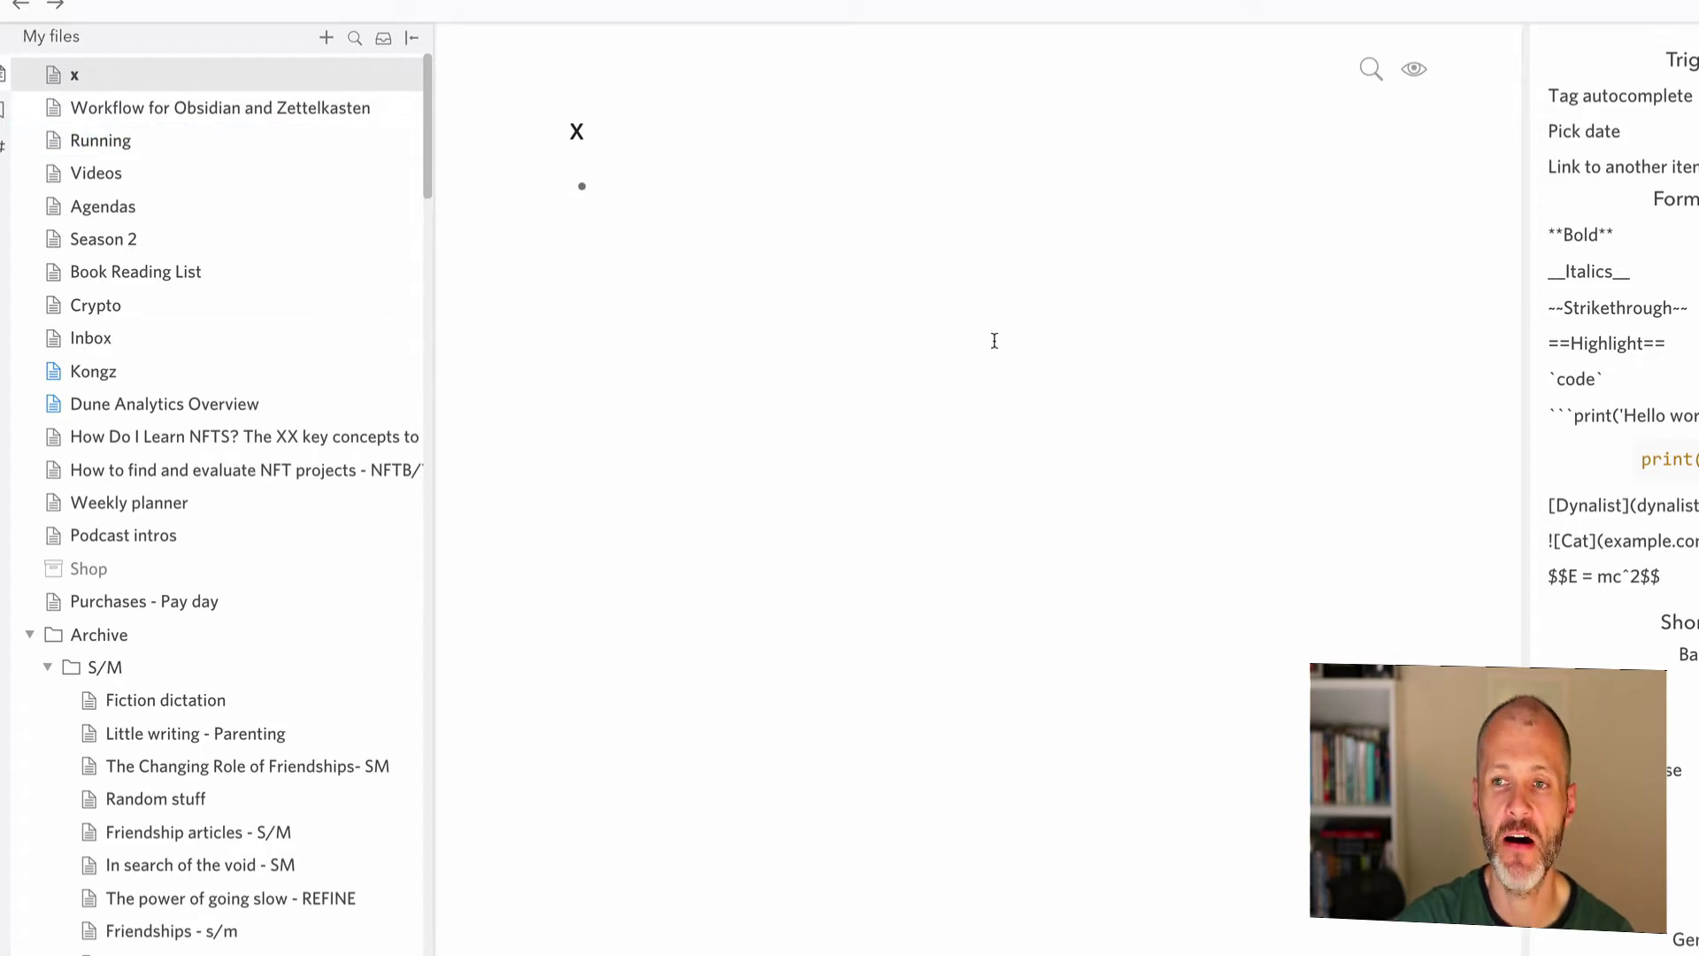
- Collapse the Archive folder, then open the + menu showing New document, New folder and Import from OPML
{"action": "left_click", "coordinate": [42, 630]}
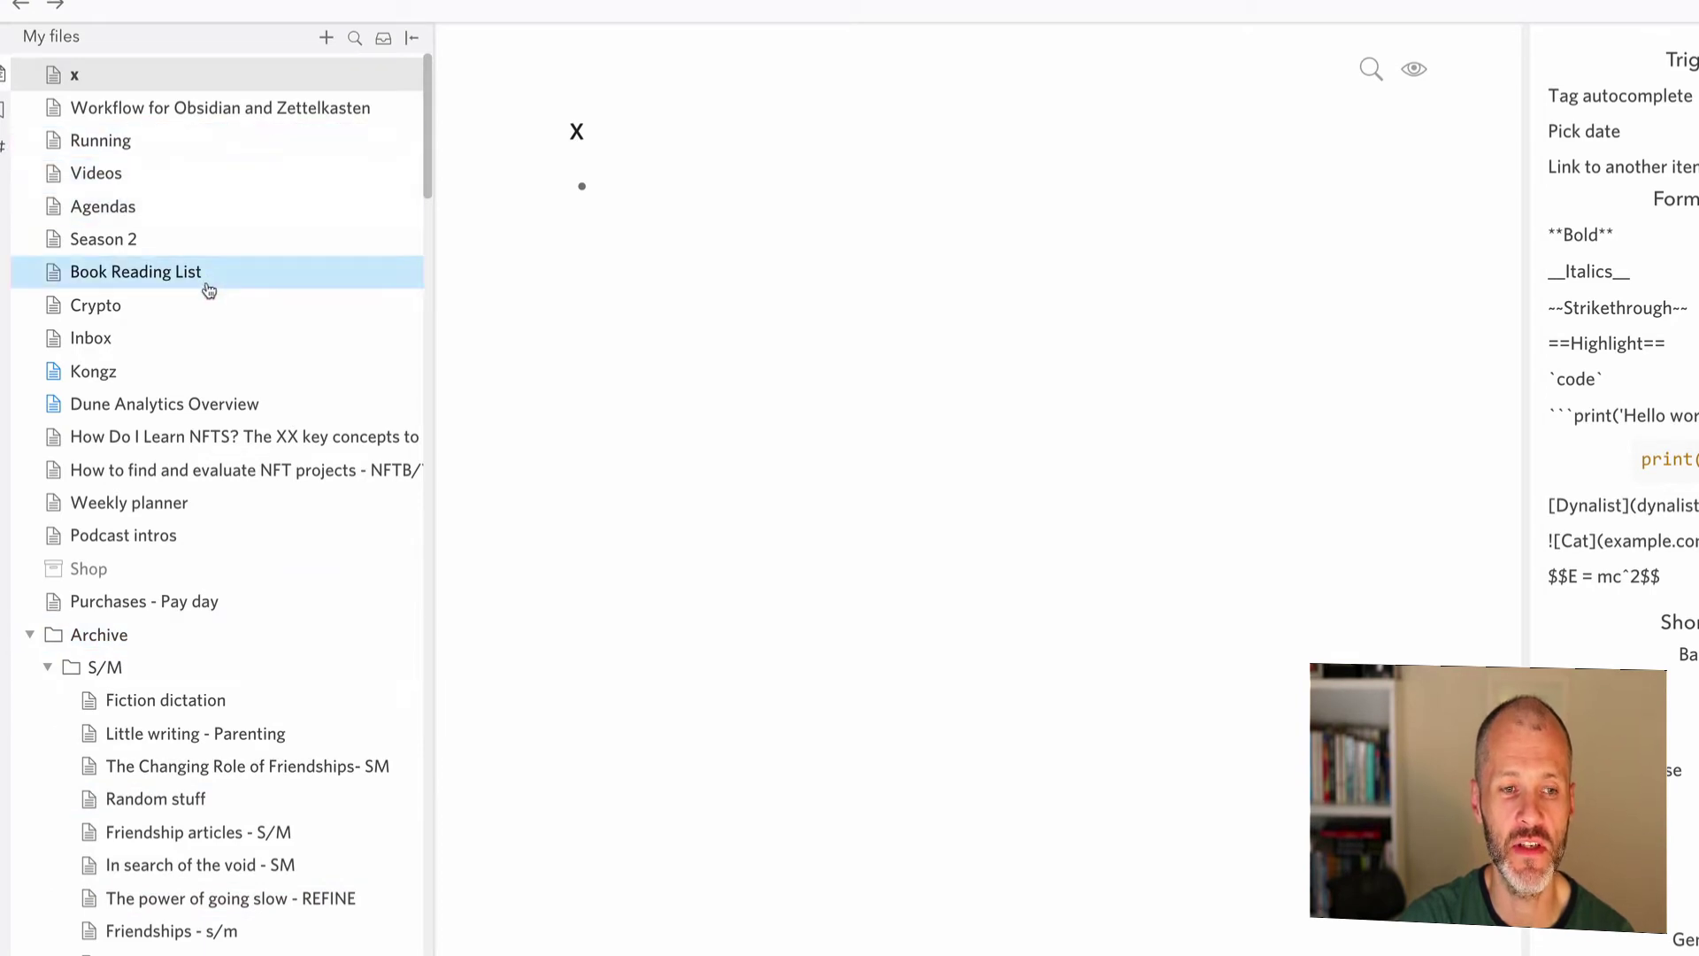
{"action": "left_click", "coordinate": [29, 634]}
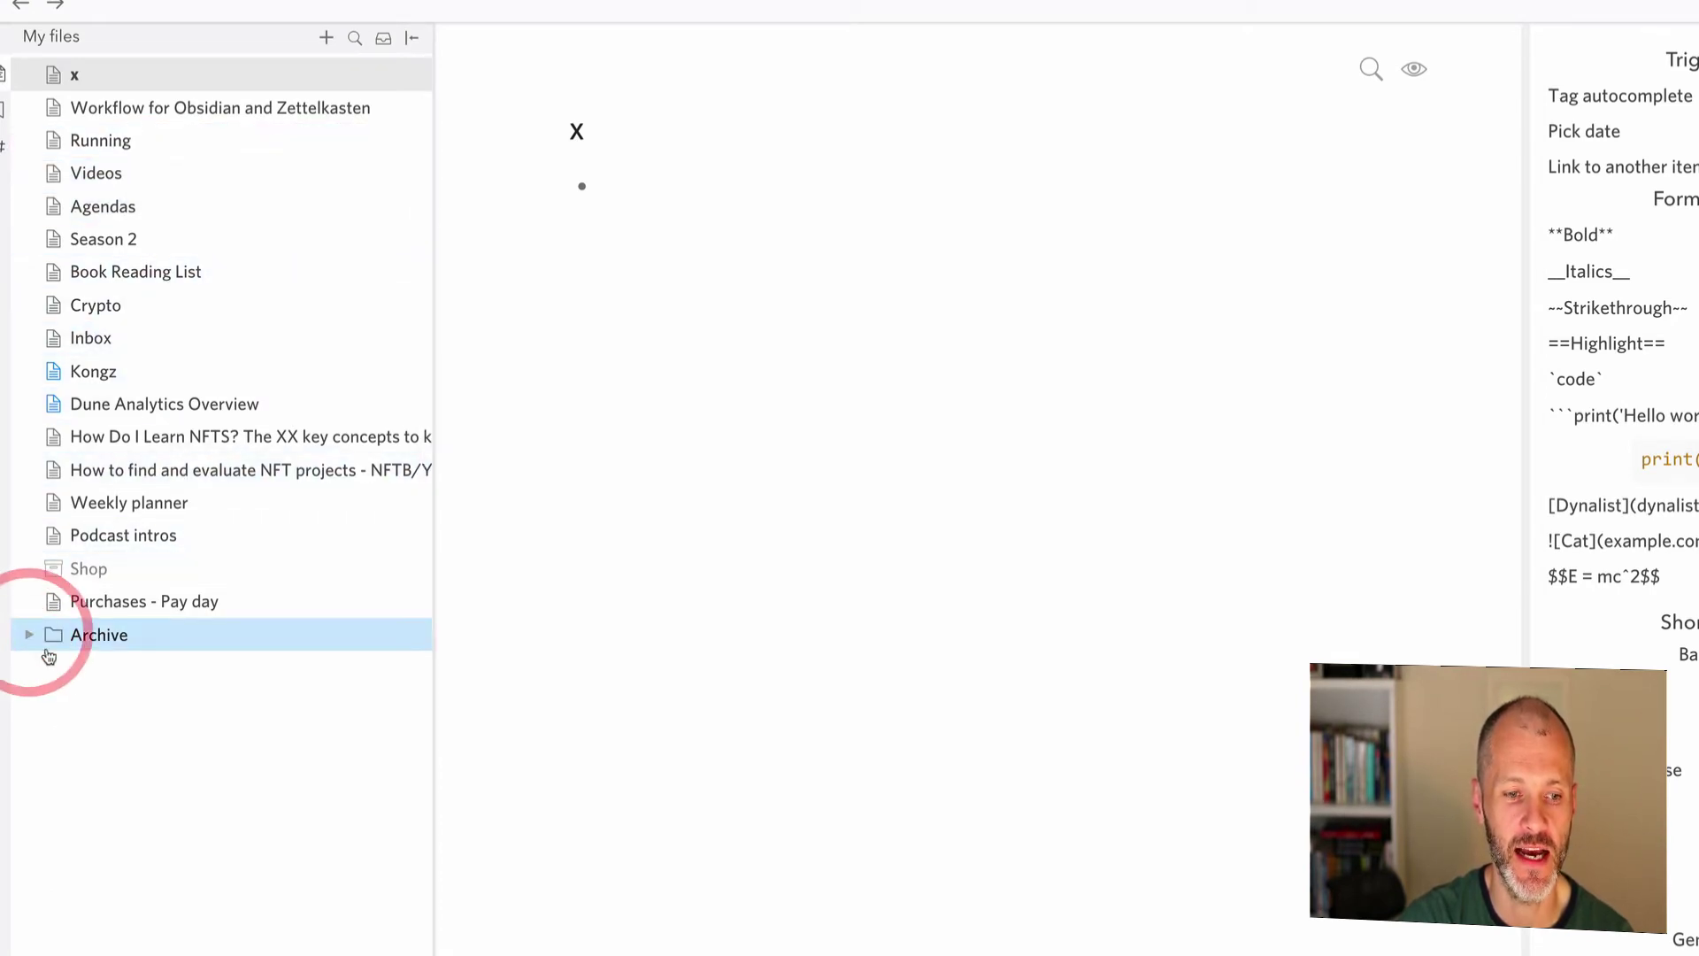
{"action": "left_click", "coordinate": [30, 635]}
{"action": "scroll", "coordinate": [213, 840], "scroll_direction": "down", "scroll_amount": 2}
{"action": "scroll", "coordinate": [194, 691], "scroll_direction": "up", "scroll_amount": 2}
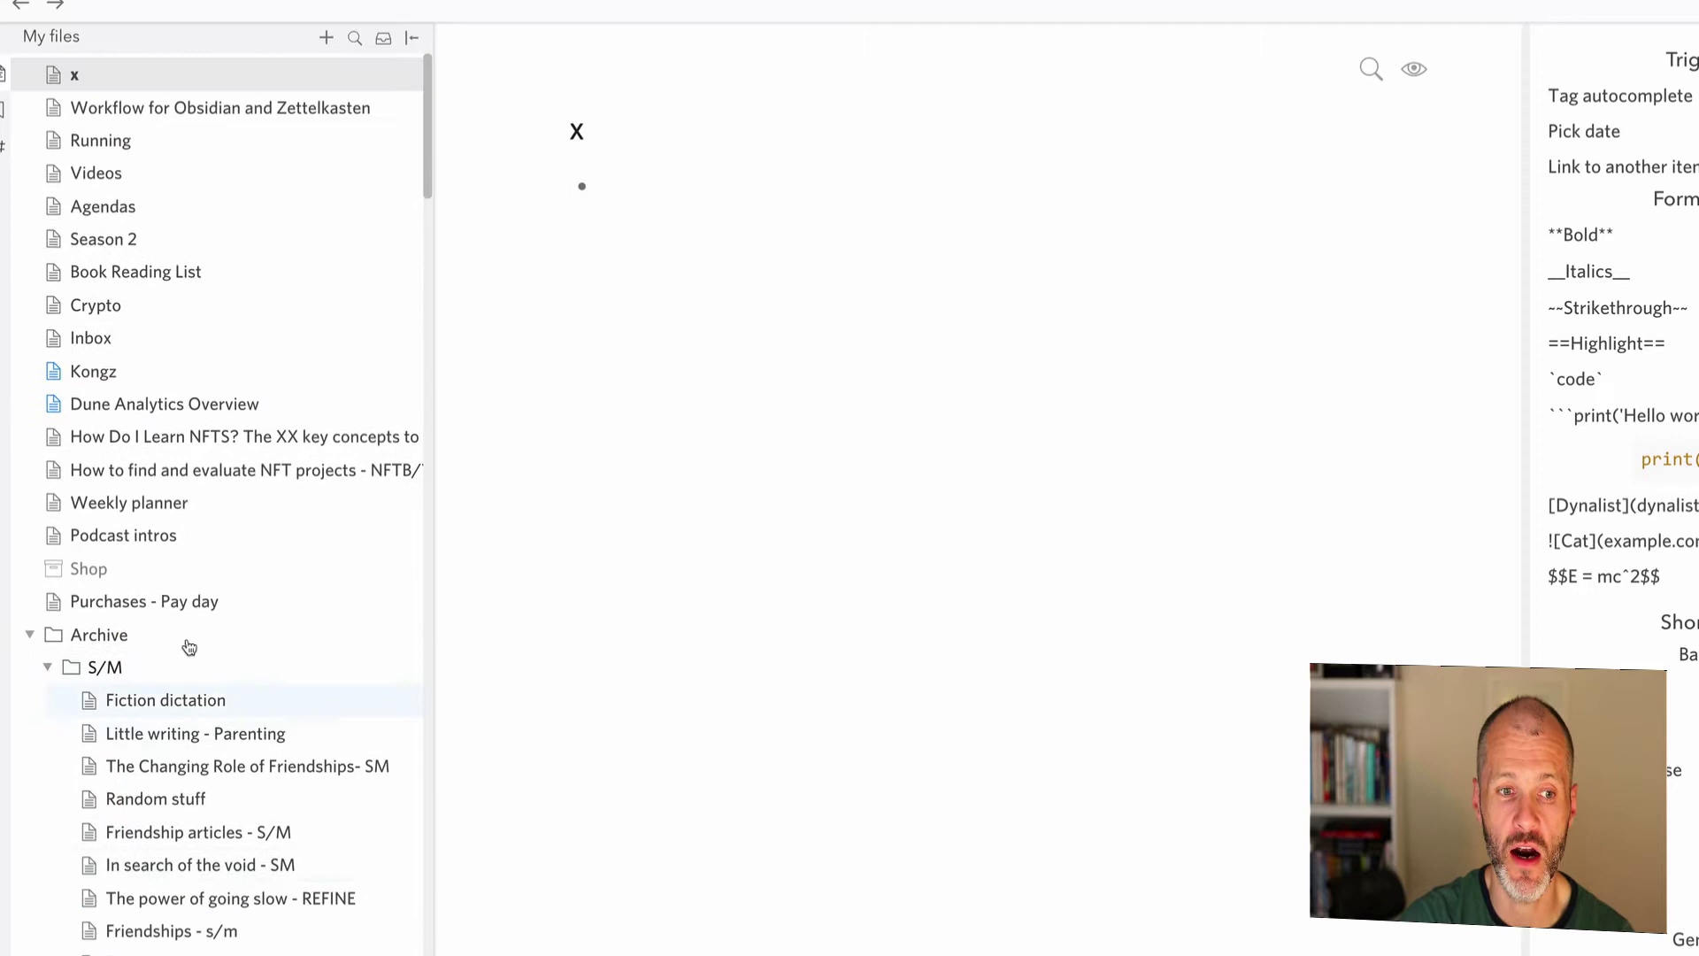
{"action": "left_click", "coordinate": [30, 634]}
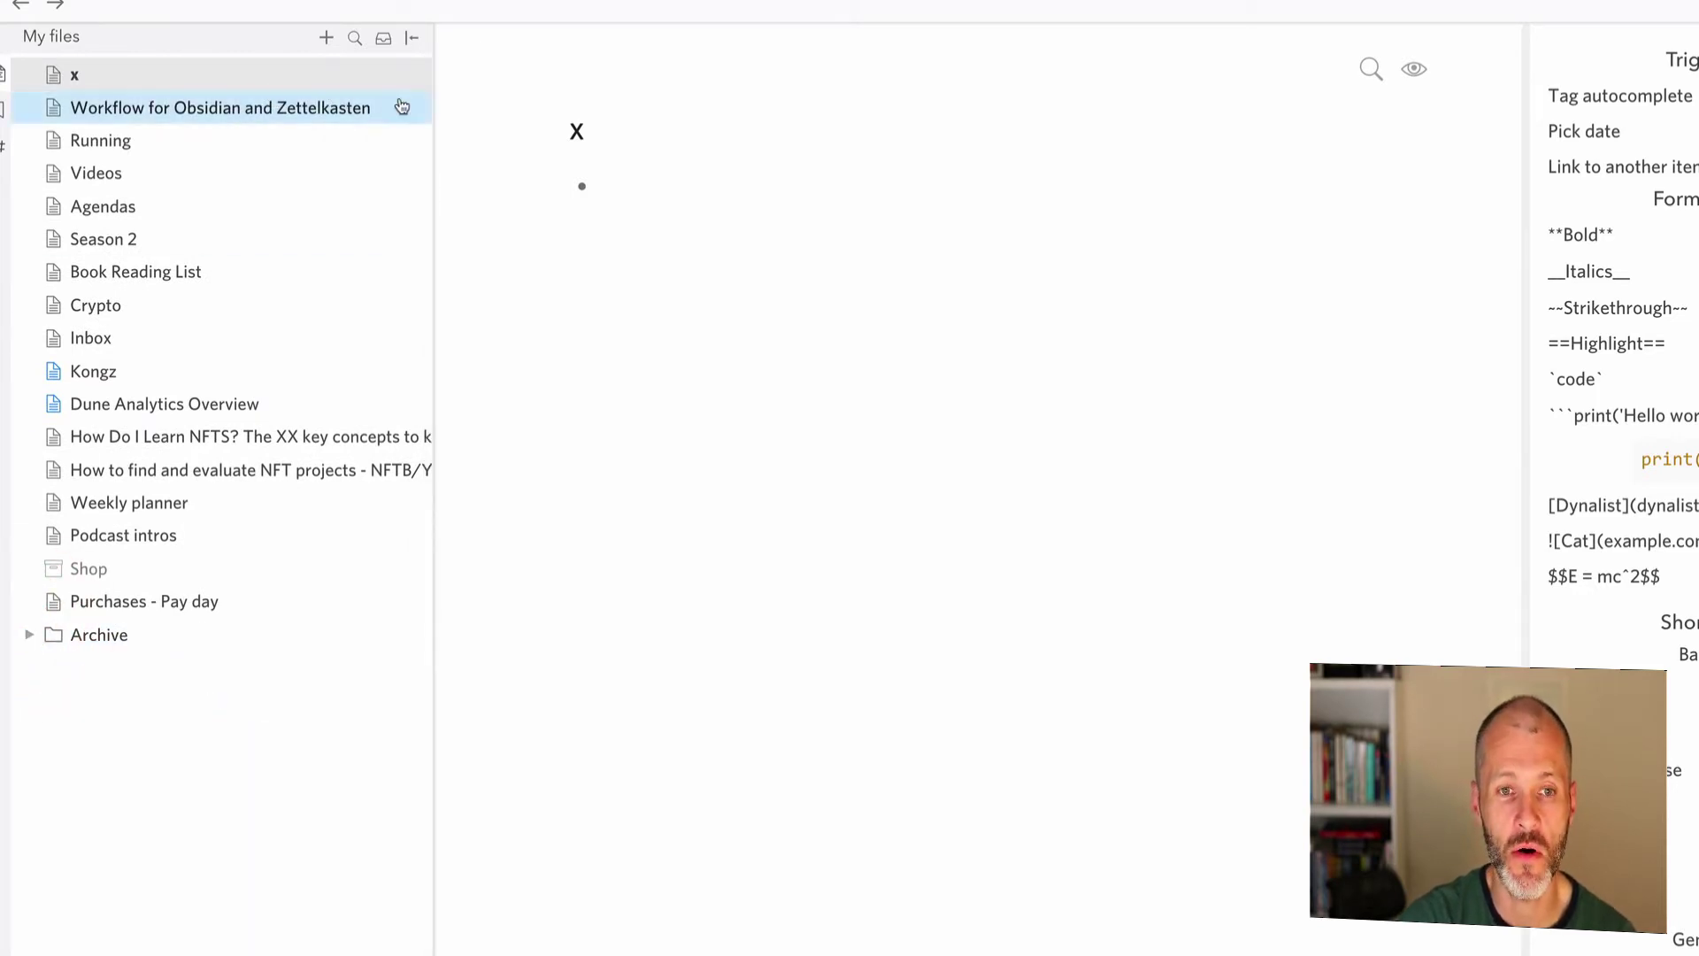
{"action": "left_click", "coordinate": [326, 38]}
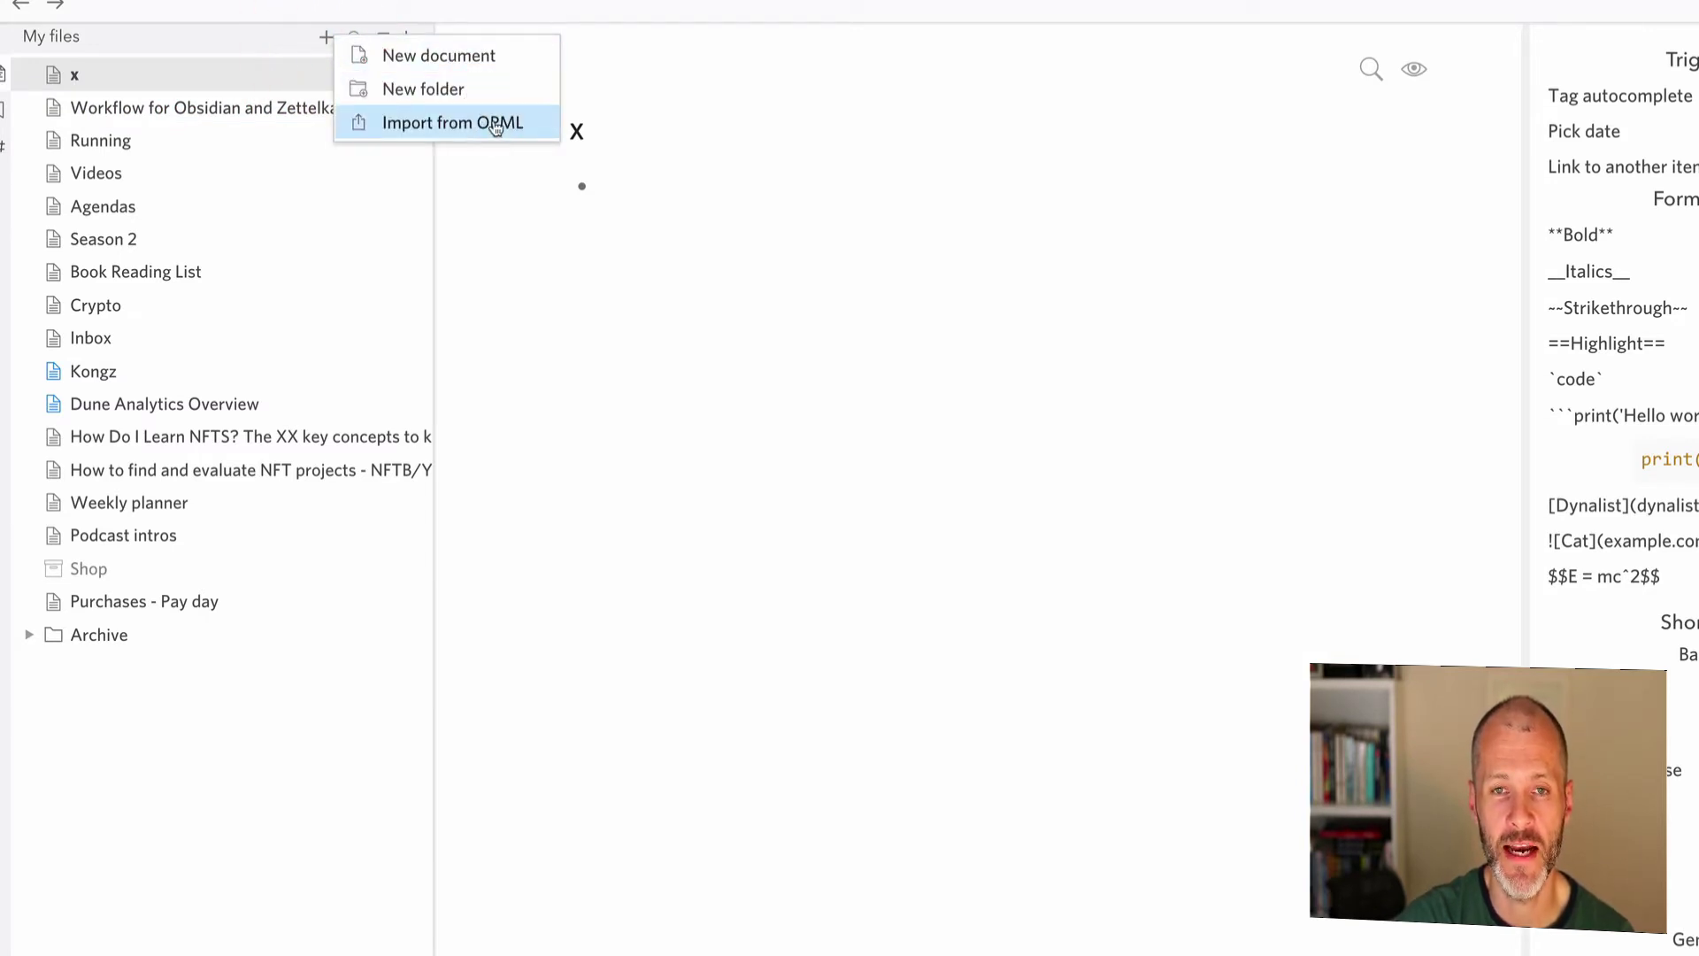
- Create a new document titled 'Dynalist review'
{"action": "left_click", "coordinate": [475, 55]}
{"action": "double_click", "coordinate": [622, 124]}
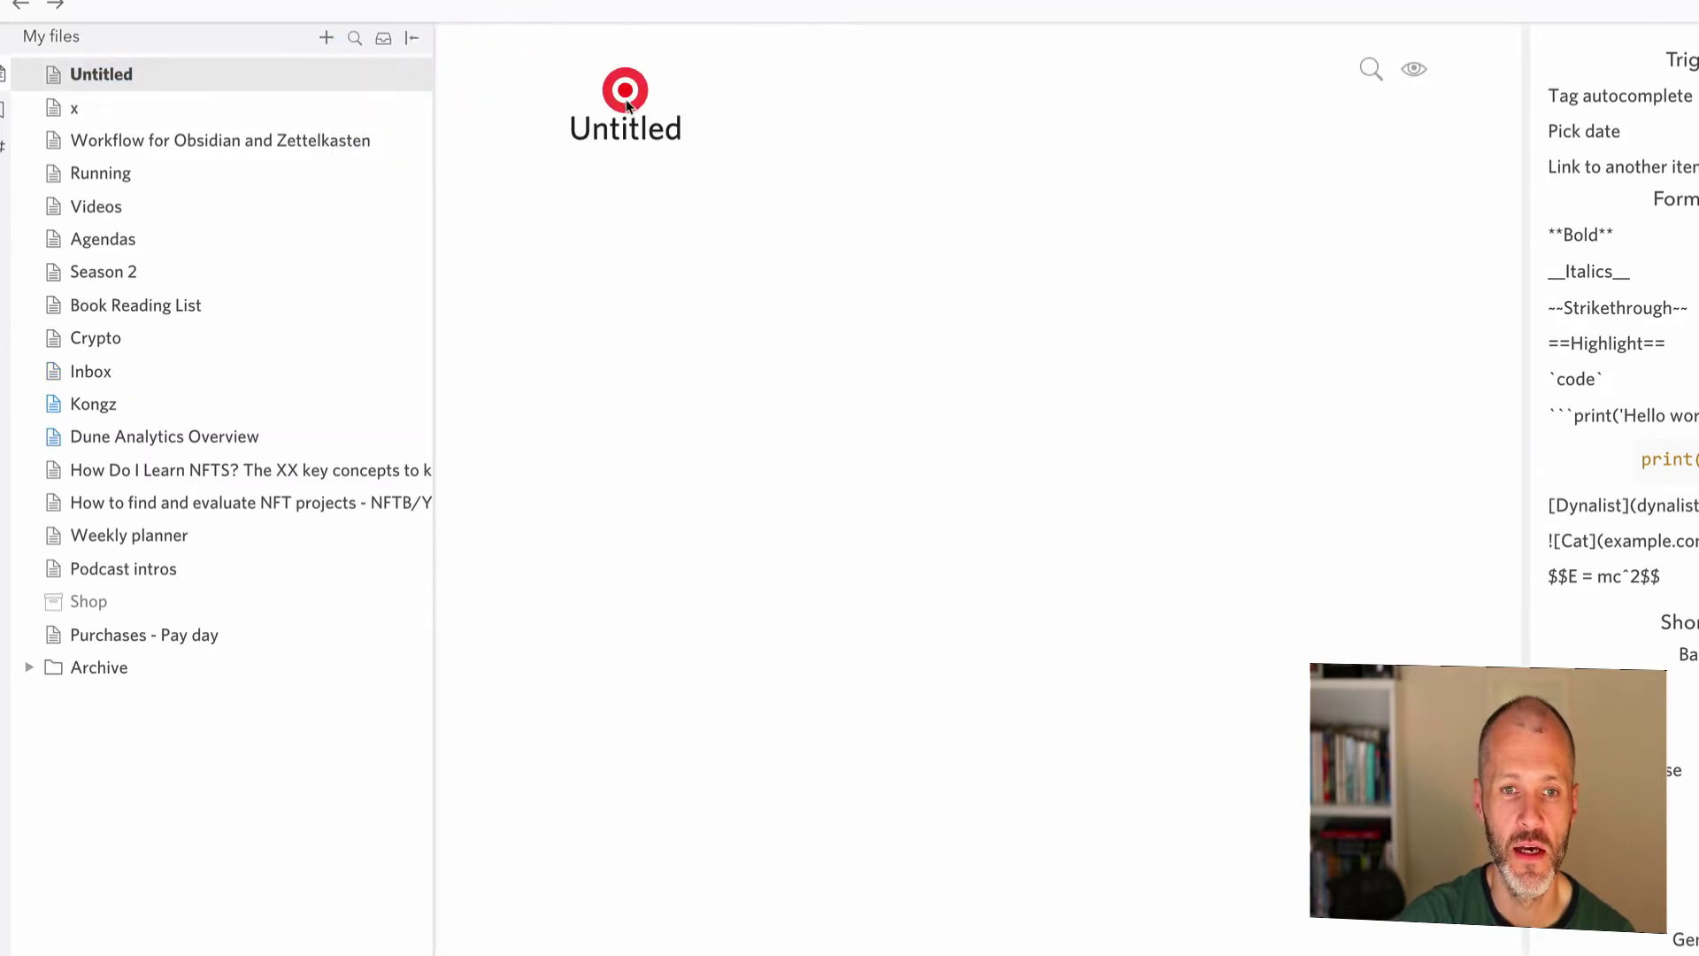
{"action": "type", "text": "Dyt"}
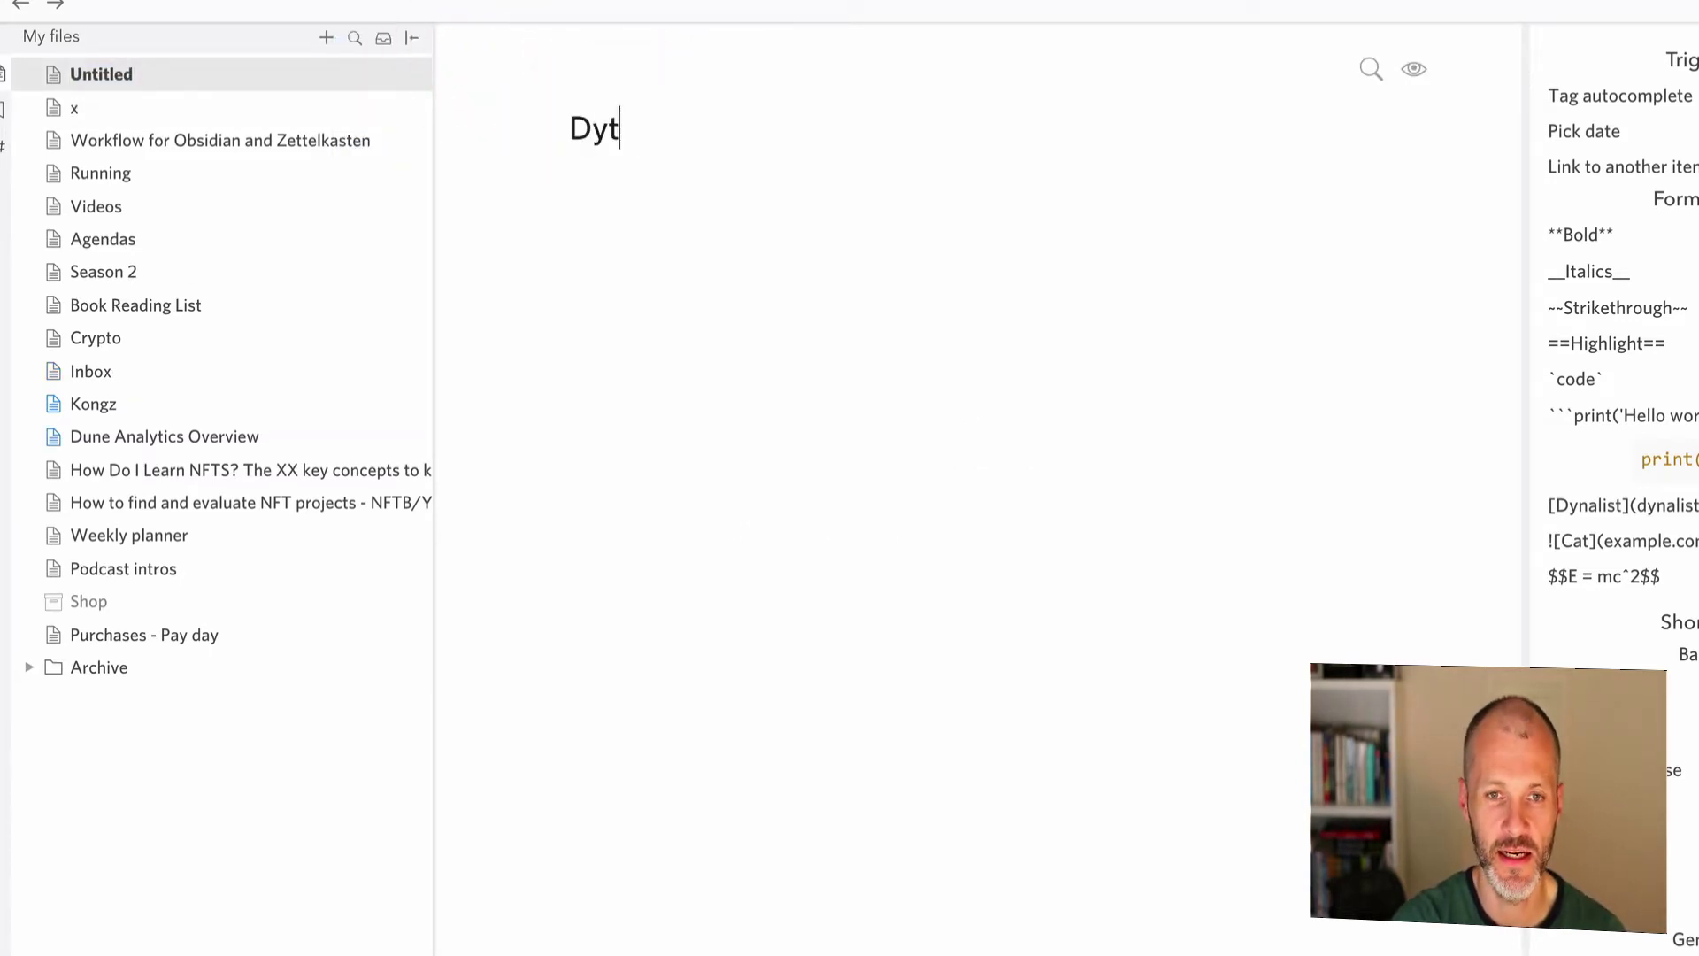
{"action": "key", "text": "BackSpace"}
{"action": "type", "text": "nalist review"}
{"action": "key", "text": "Return"}
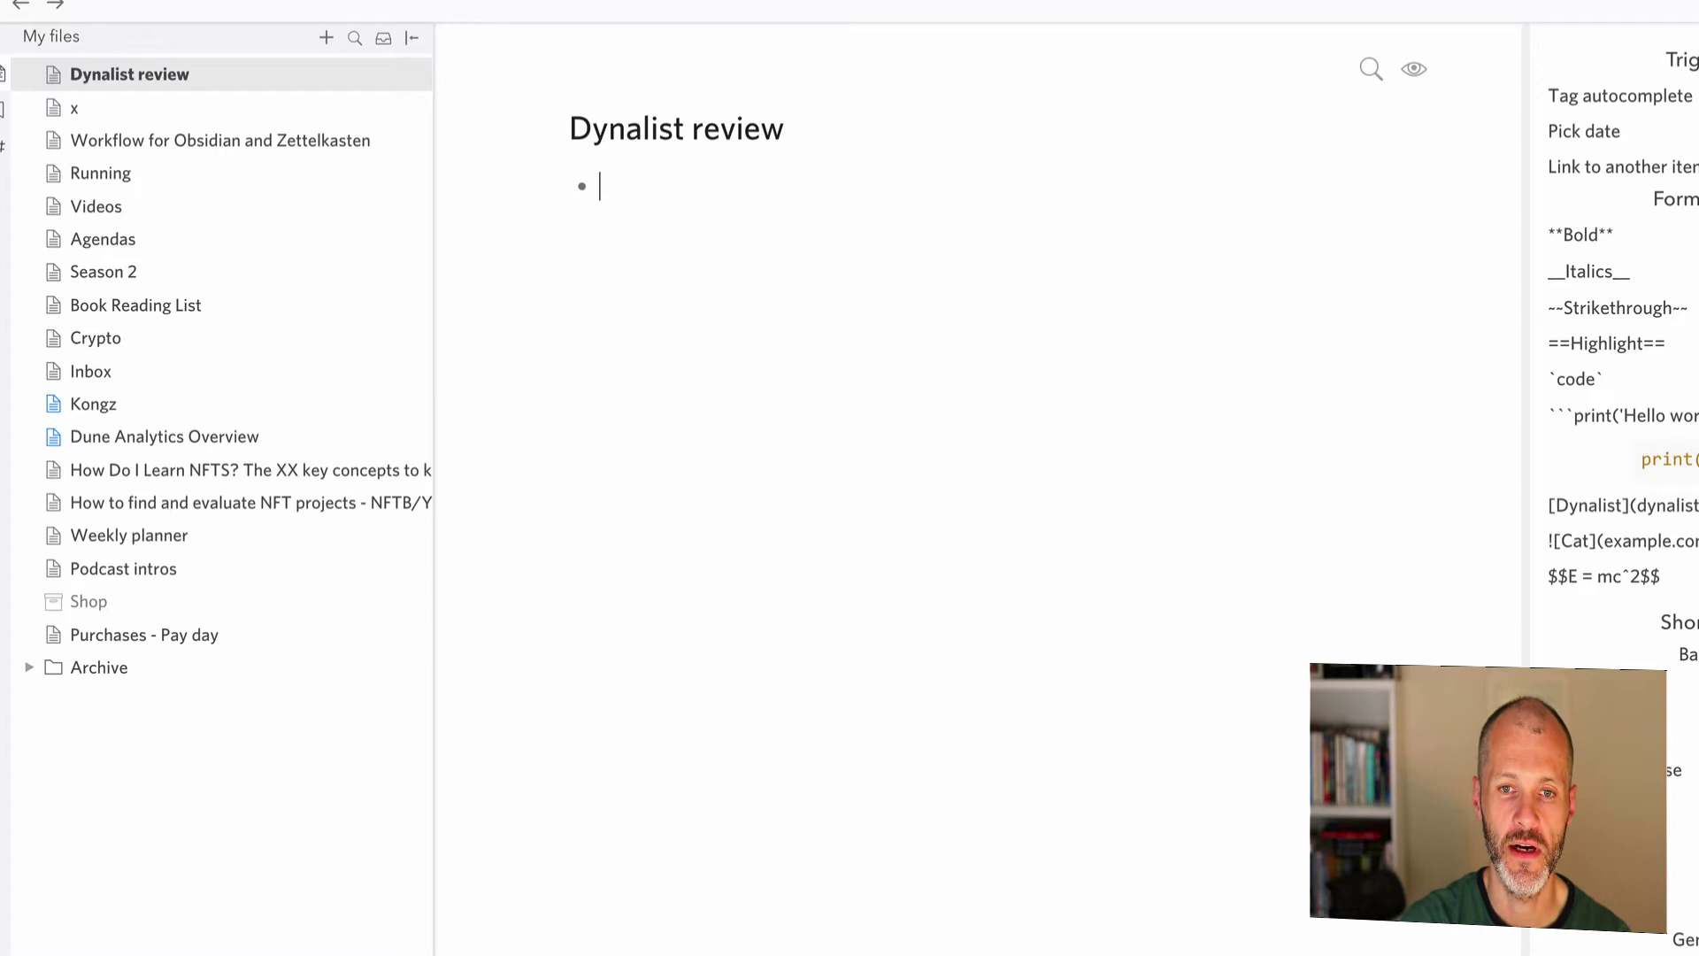
- Add bullets 'introduction', 'what is dynalist' and 'what does it do'
{"action": "type", "text": "into"}
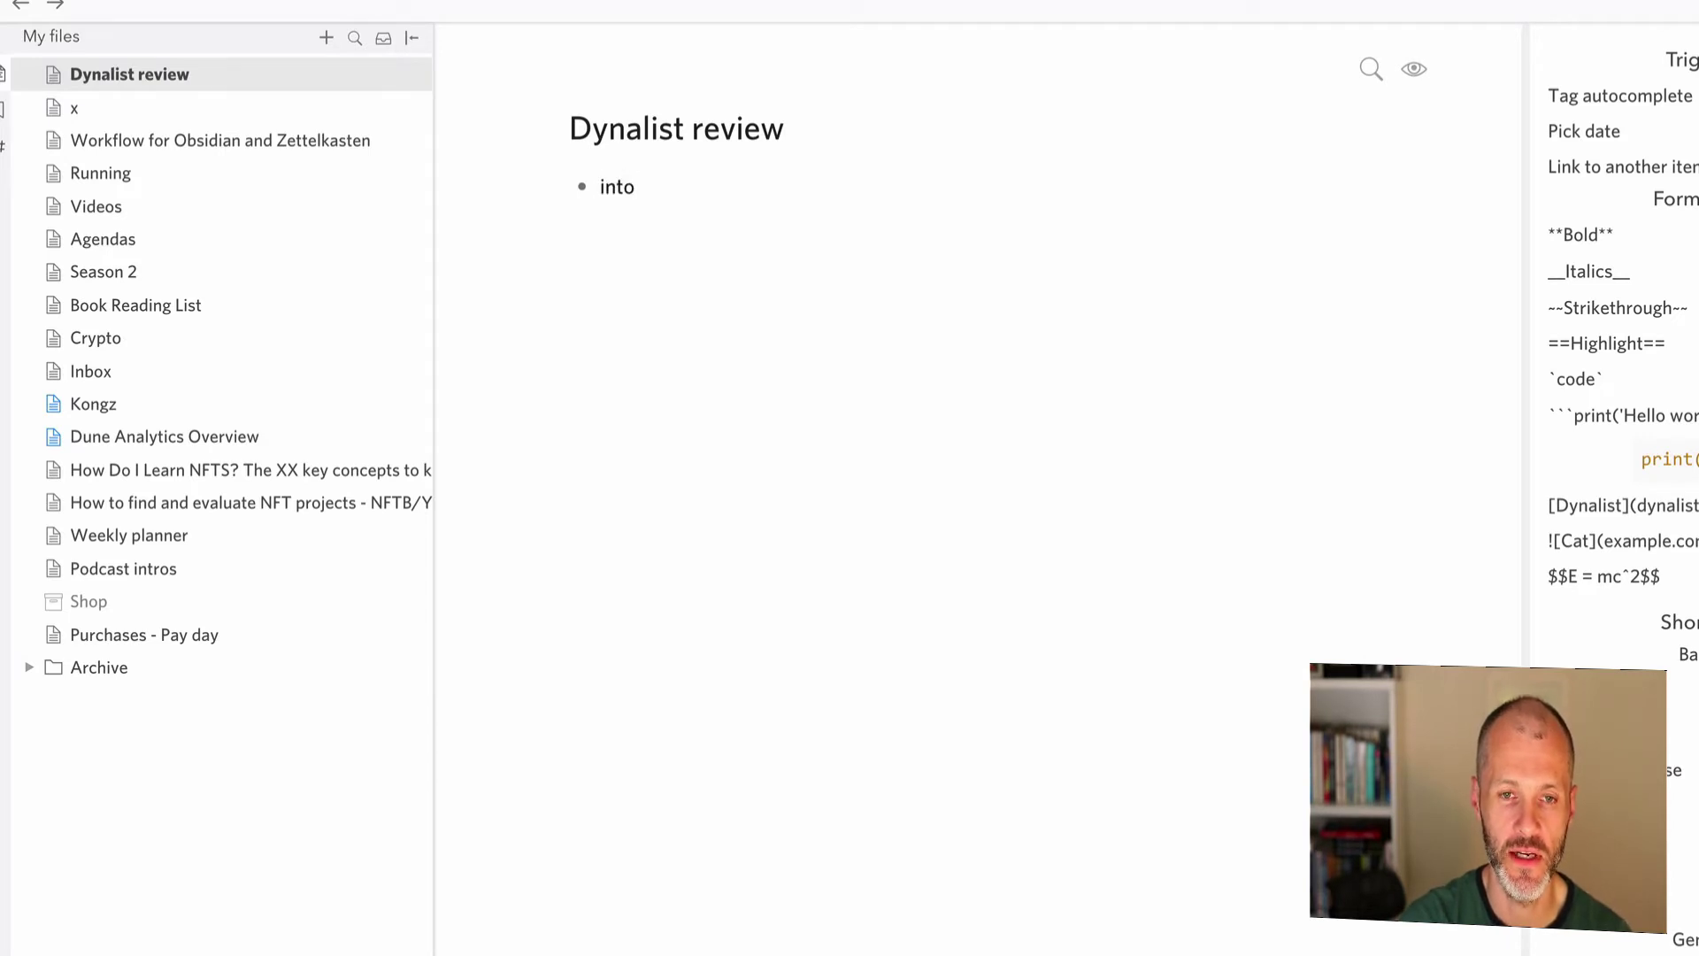
{"action": "key", "text": "BackSpace"}
{"action": "type", "text": "roduction"}
{"action": "key", "text": "Return"}
{"action": "type", "text": "what"}
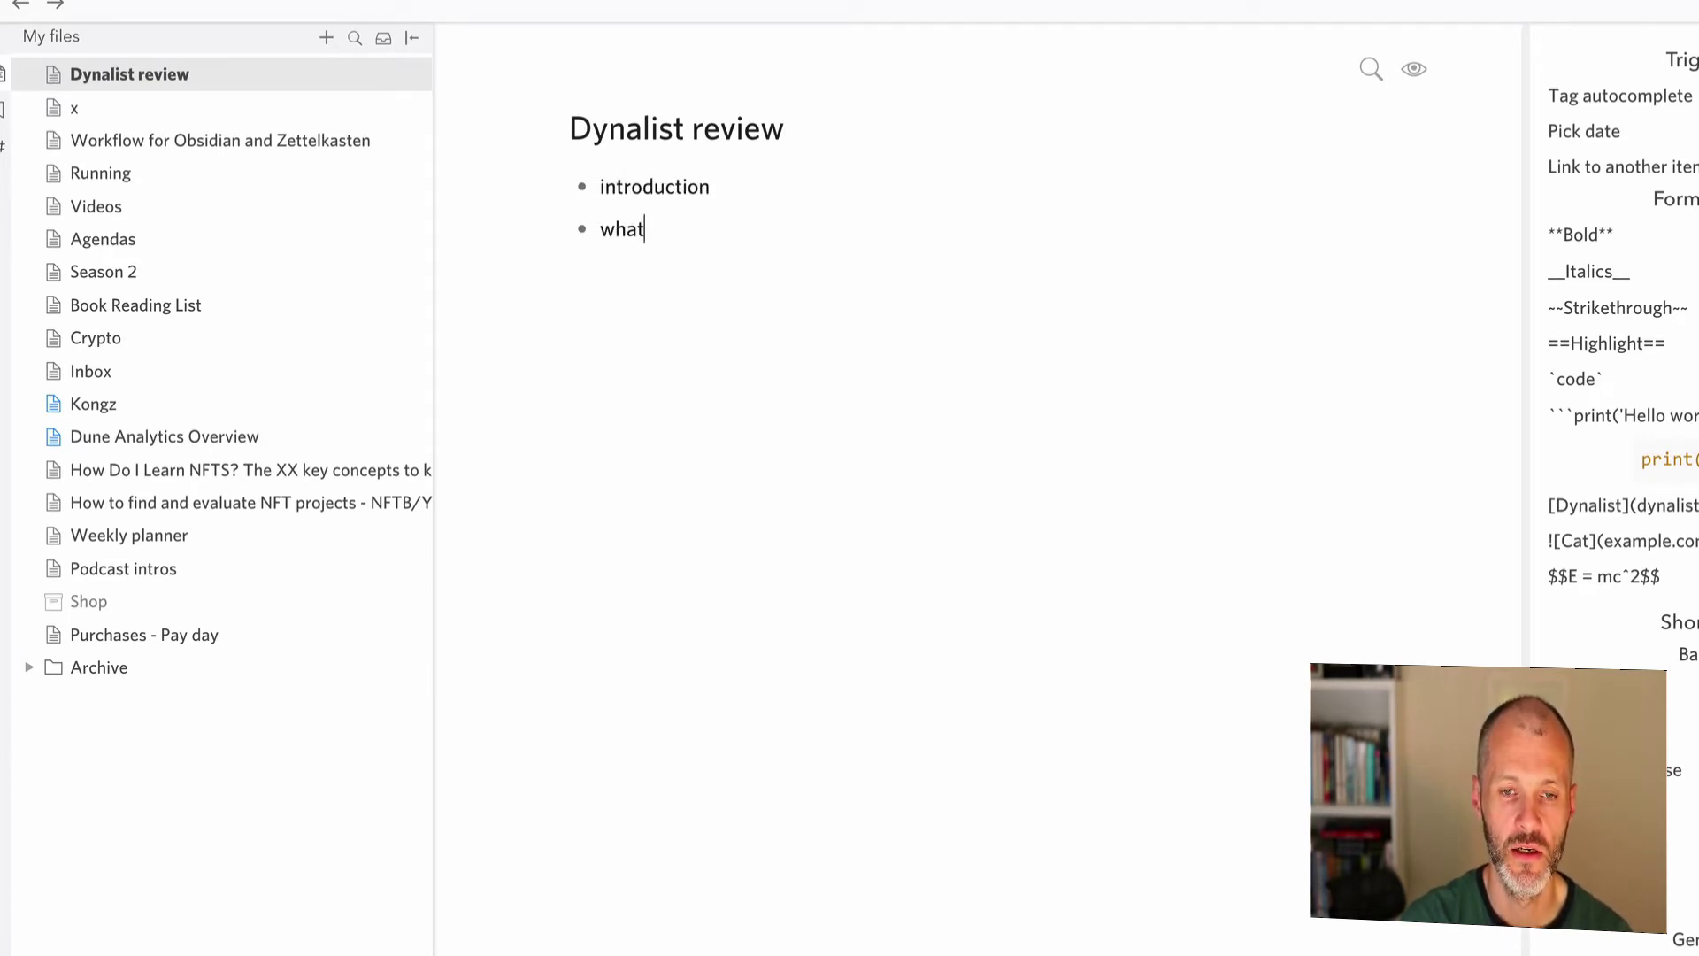
{"action": "type", "text": " is dynalist"}
{"action": "key", "text": "Return"}
{"action": "type", "text": "wh"}
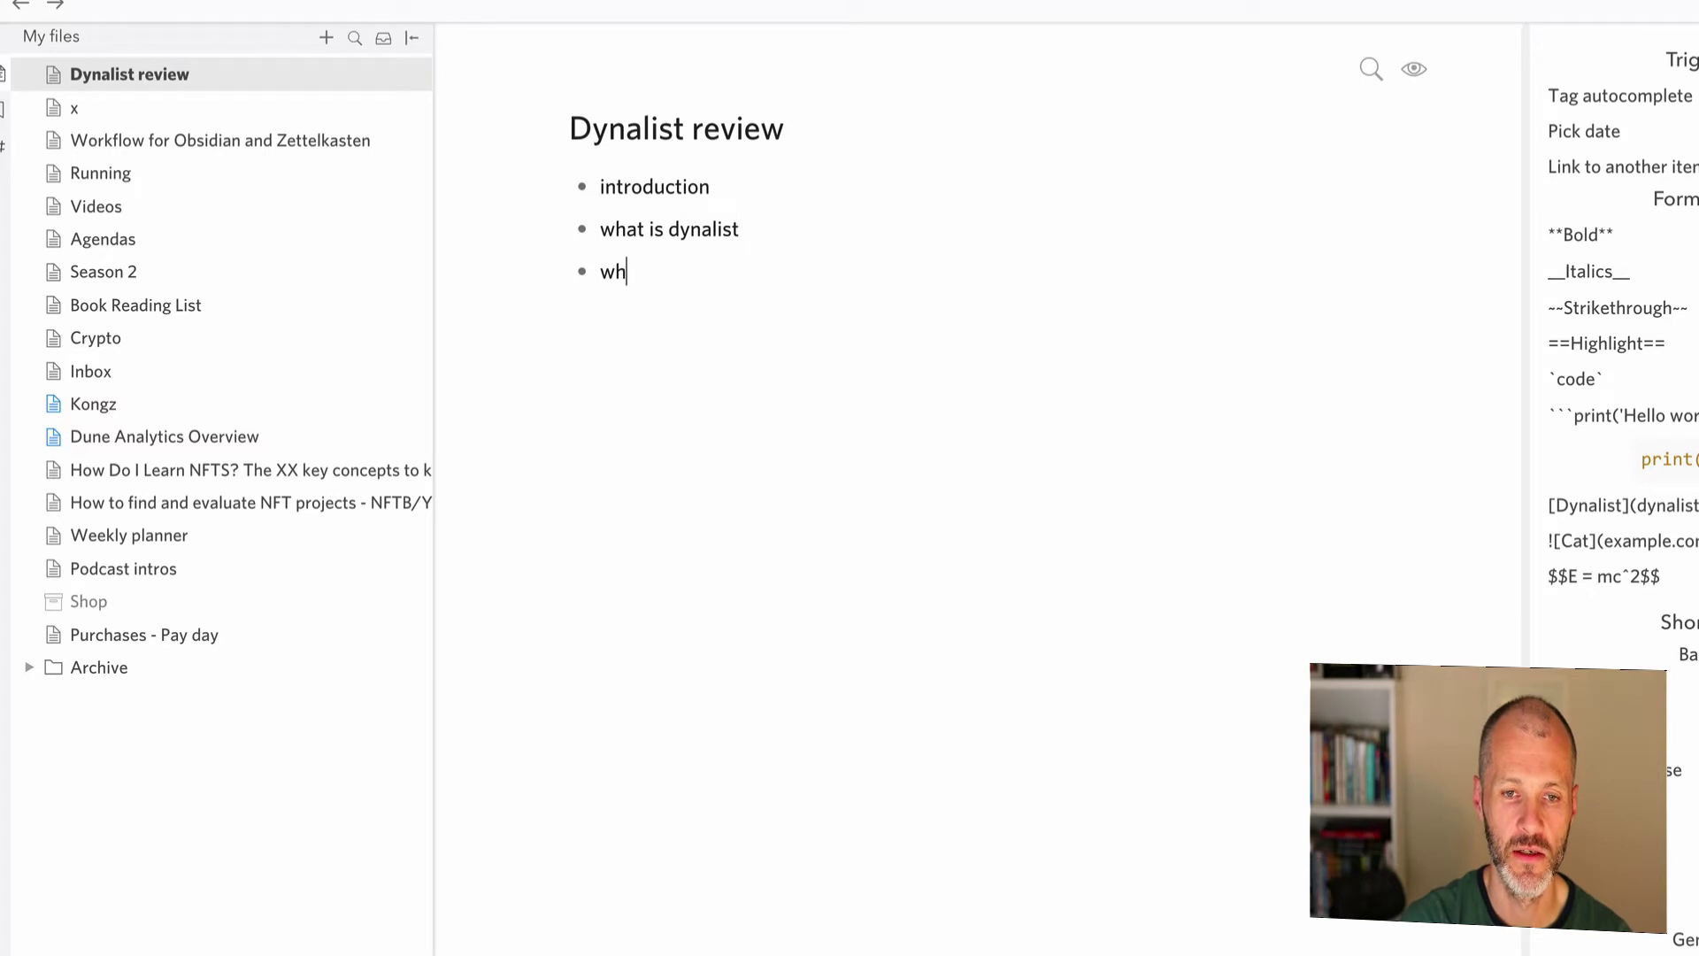
{"action": "type", "text": "at d"}
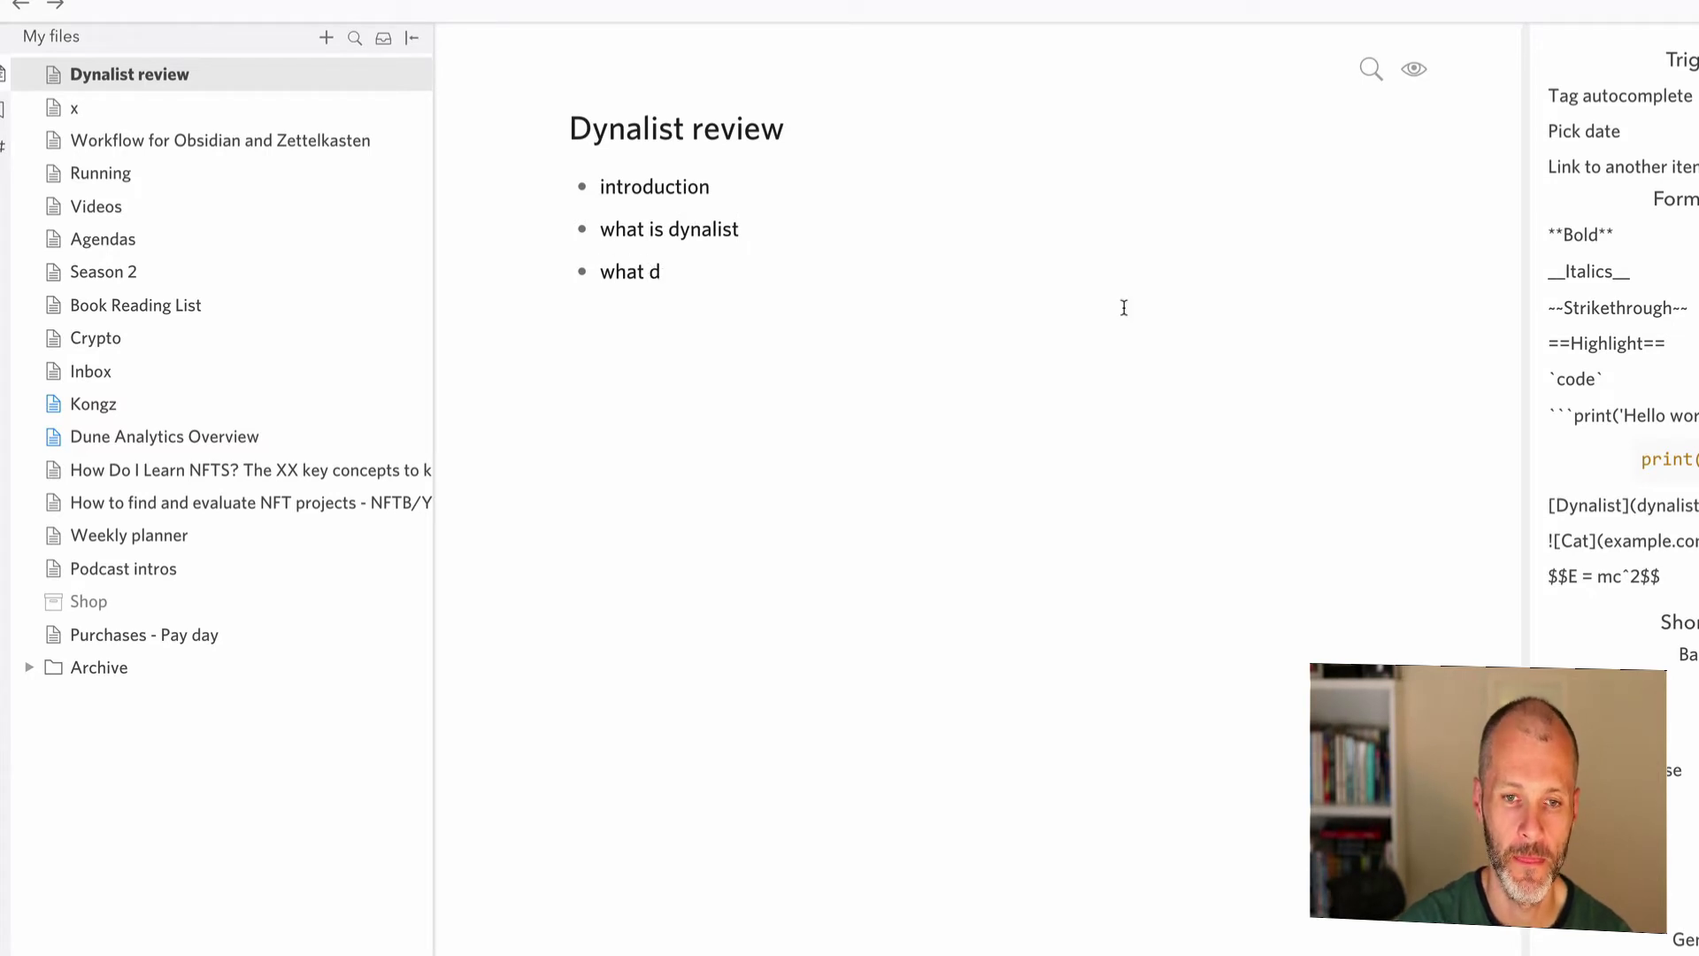
{"action": "left_click", "coordinate": [1123, 307]}
{"action": "type", "text": "oes it do"}
- Nest 'feature 1', 'feature 2' and 'feature 3' under 'what does it do'
{"action": "key", "text": "Return"}
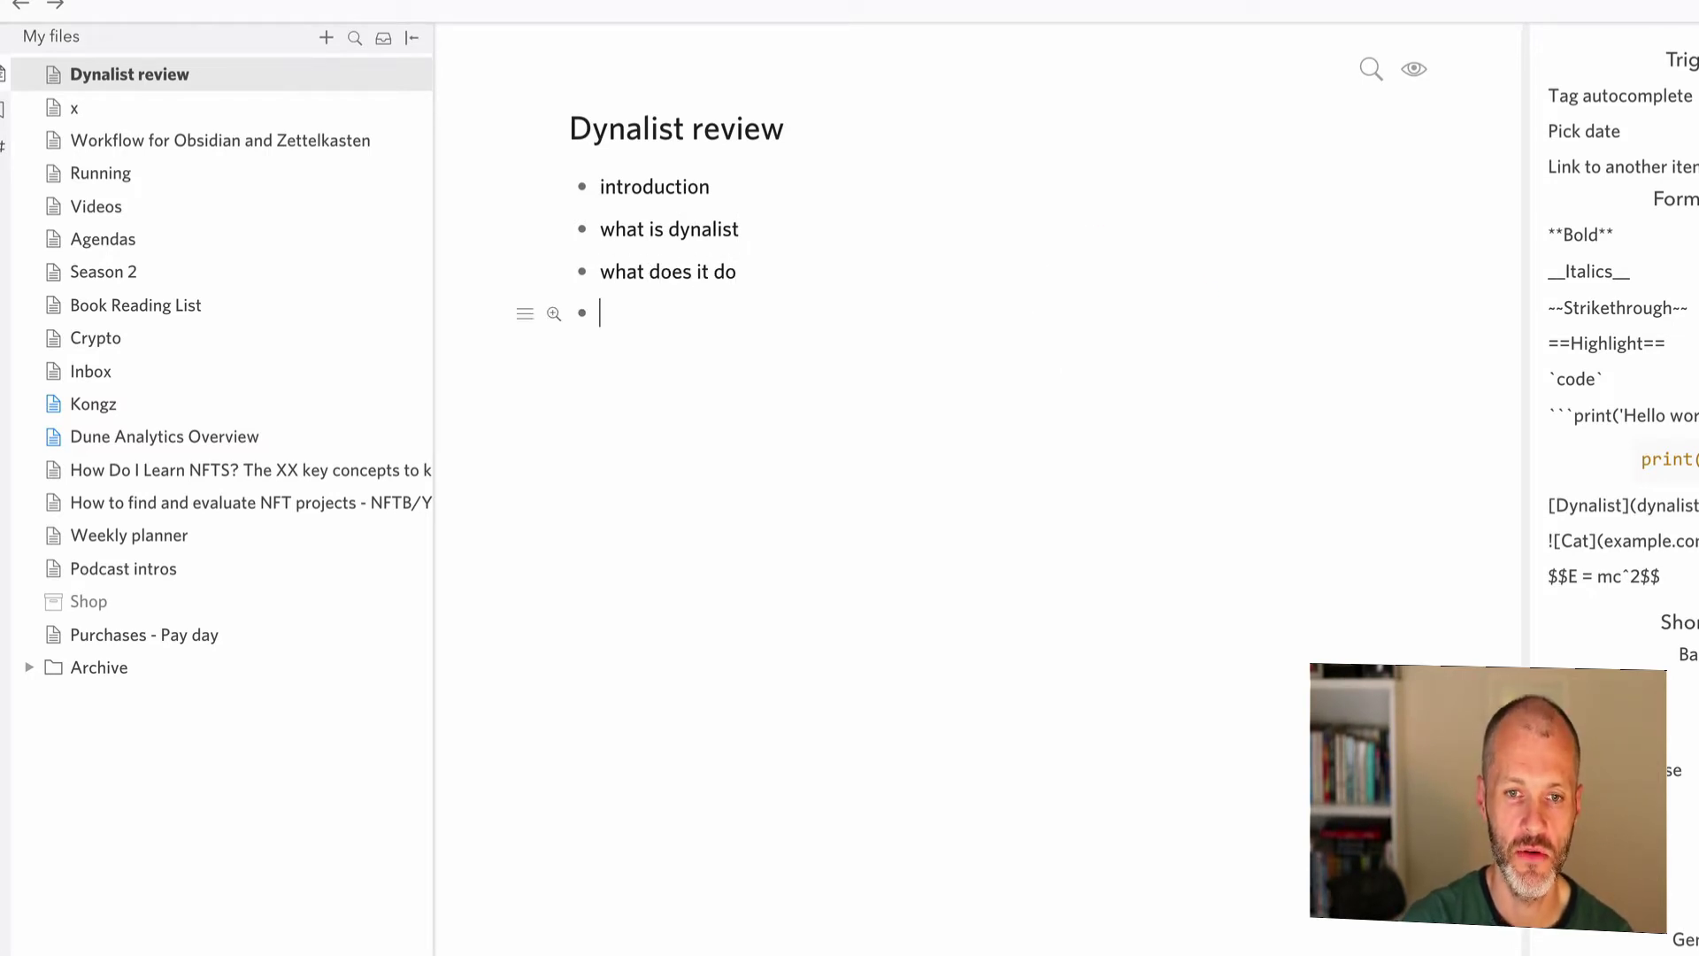
{"action": "key", "text": "Tab"}
{"action": "type", "text": "feature 1"}
{"action": "key", "text": "Return"}
{"action": "type", "text": "fea"}
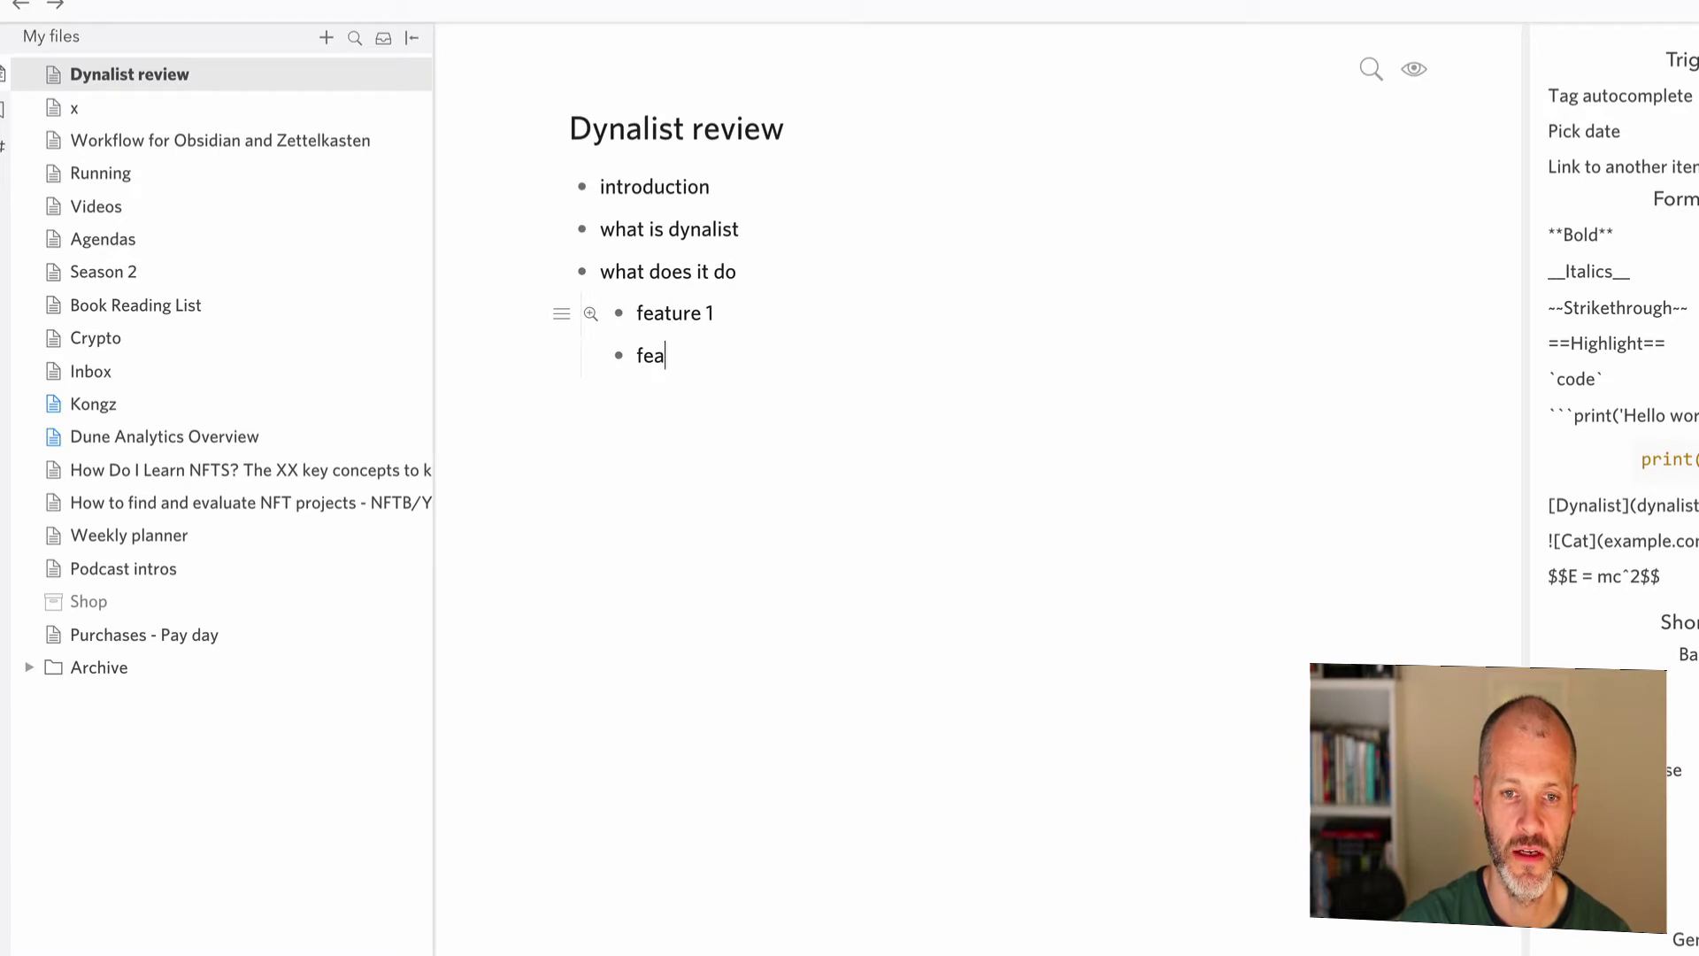
{"action": "type", "text": "ture 2"}
{"action": "key", "text": "Return"}
{"action": "type", "text": "feature"}
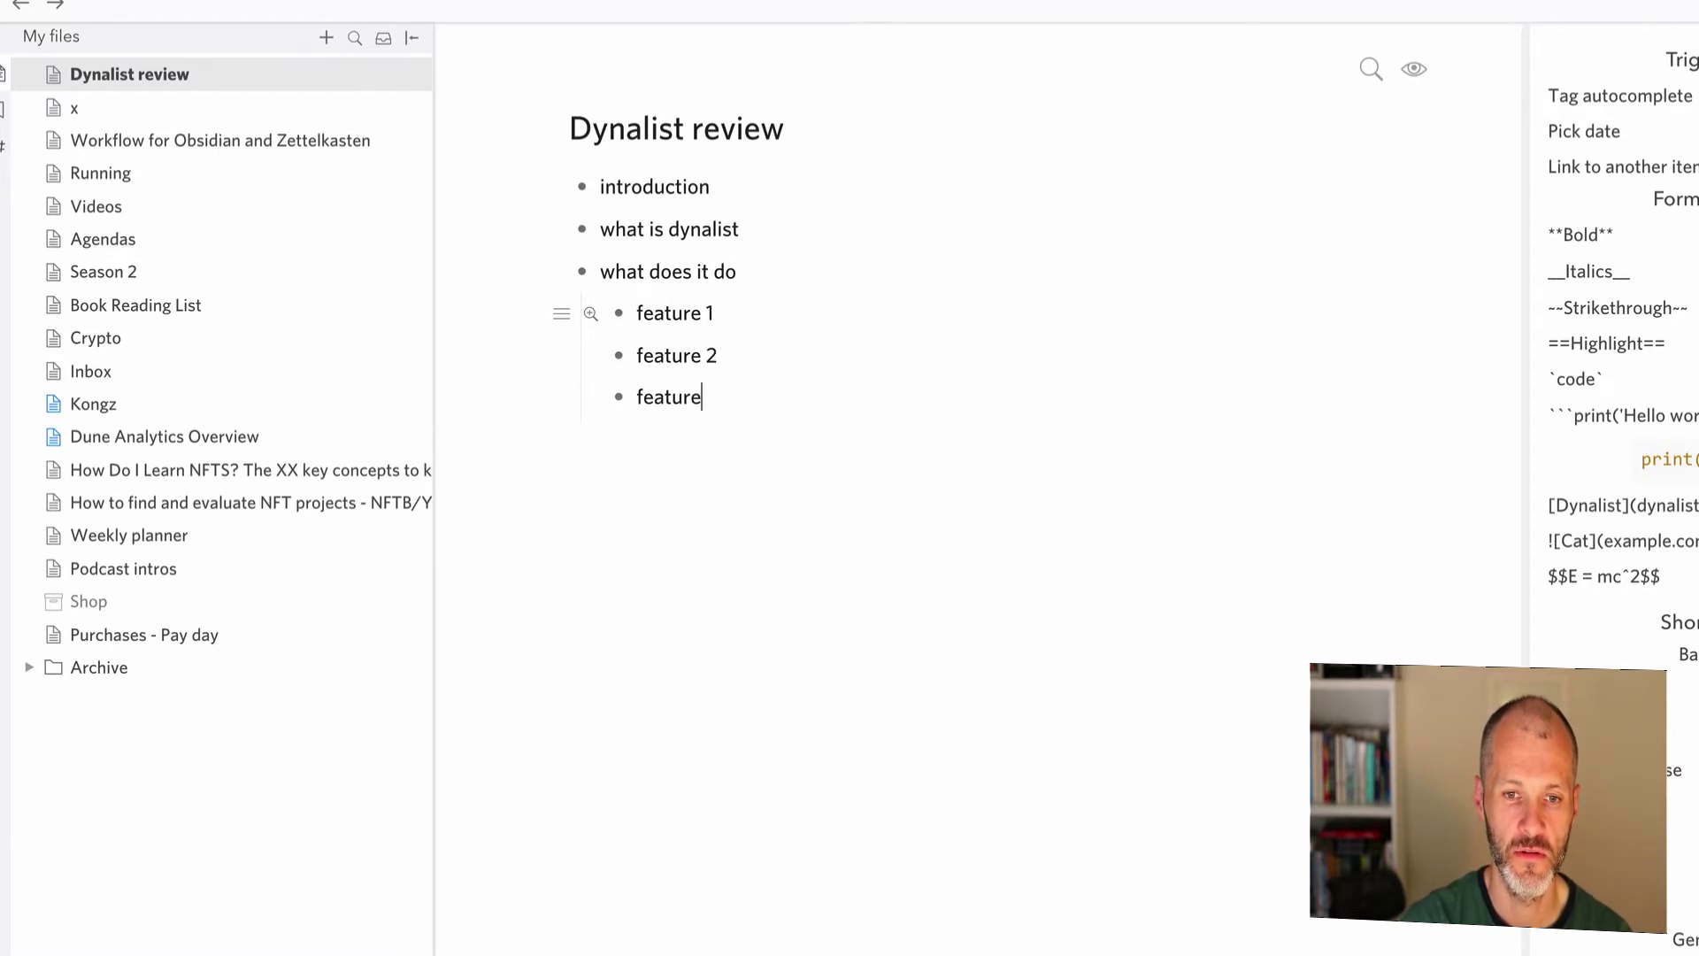
{"action": "type", "text": " 3"}
- Add top-level bullets 'pros', 'cons' and 'pricing'
{"action": "key", "text": "Return"}
{"action": "key", "text": "shift+Tab"}
{"action": "type", "text": "pros"}
{"action": "key", "text": "Return"}
{"action": "type", "text": "]c"}
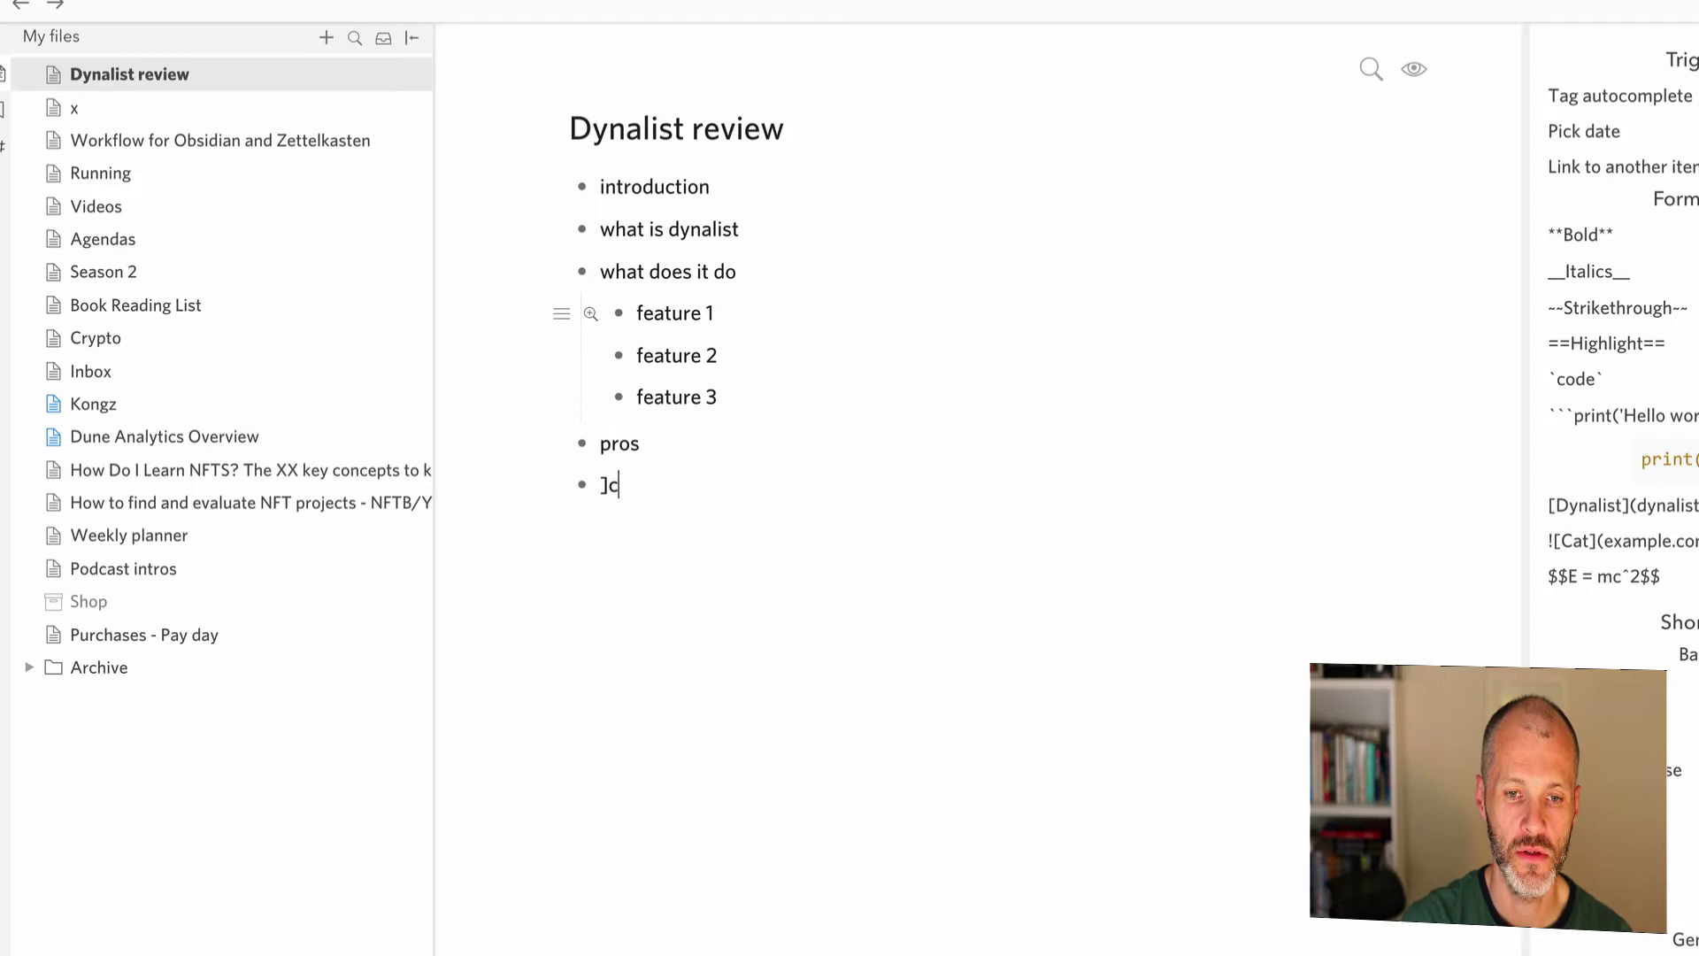
{"action": "type", "text": "ons"}
{"action": "key", "text": "Return"}
{"action": "type", "text": "pricing"}
{"action": "key", "text": "Return"}
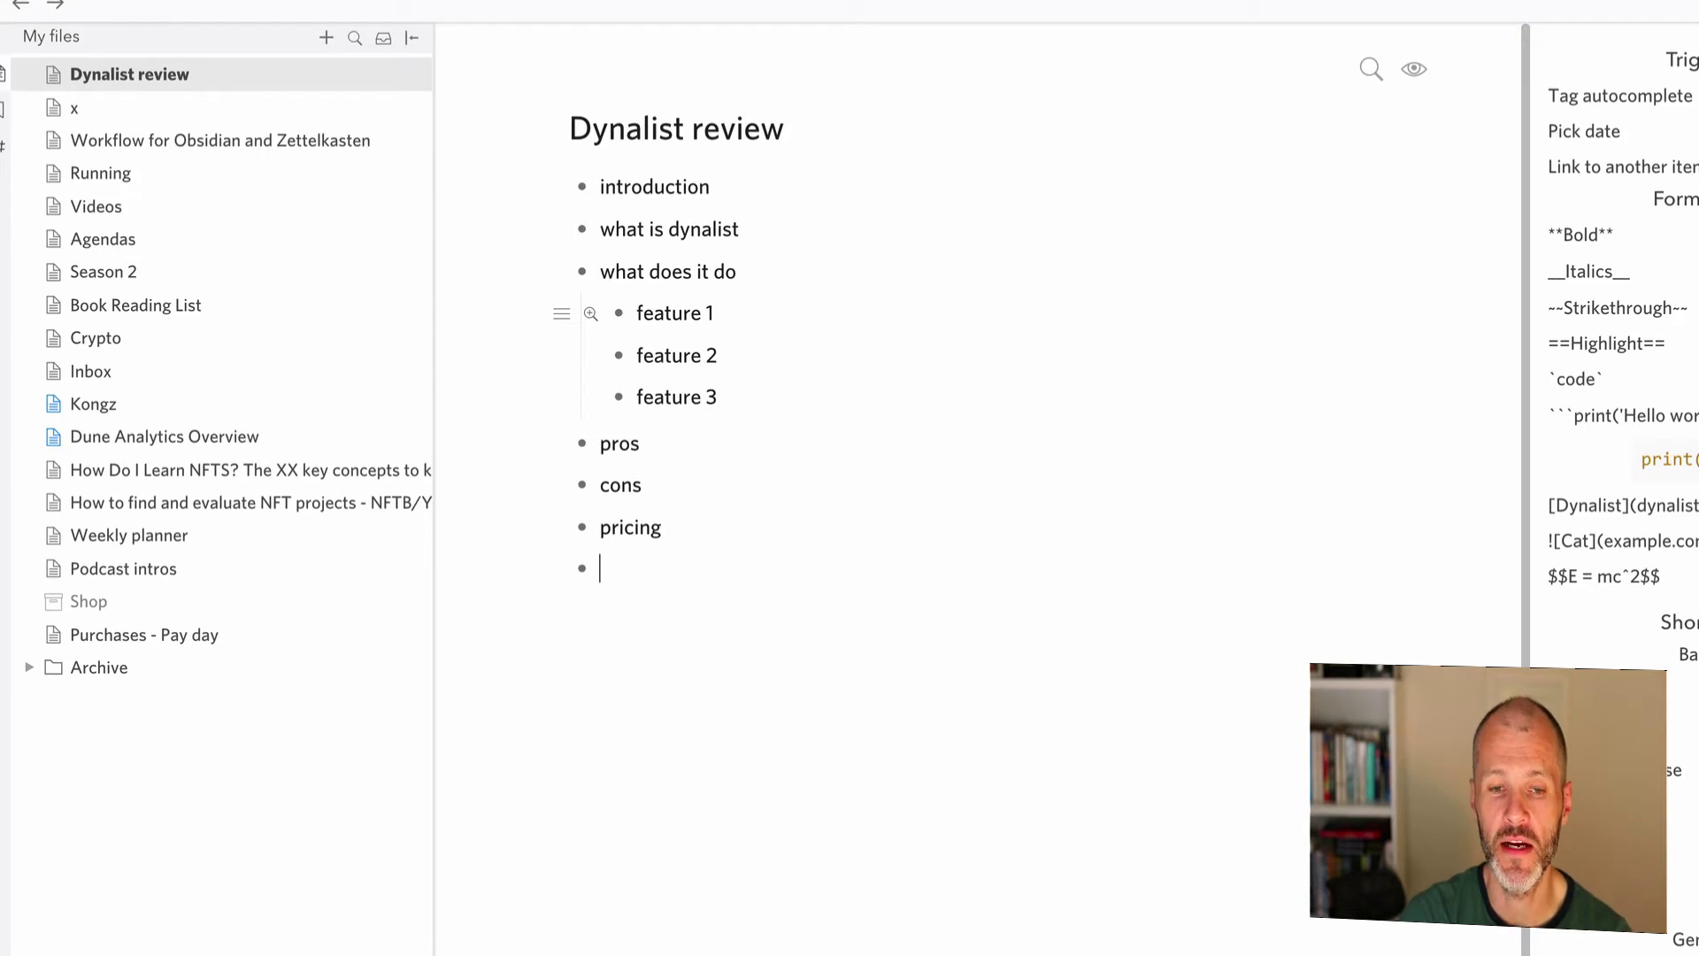
{"action": "left_click", "coordinate": [600, 528]}
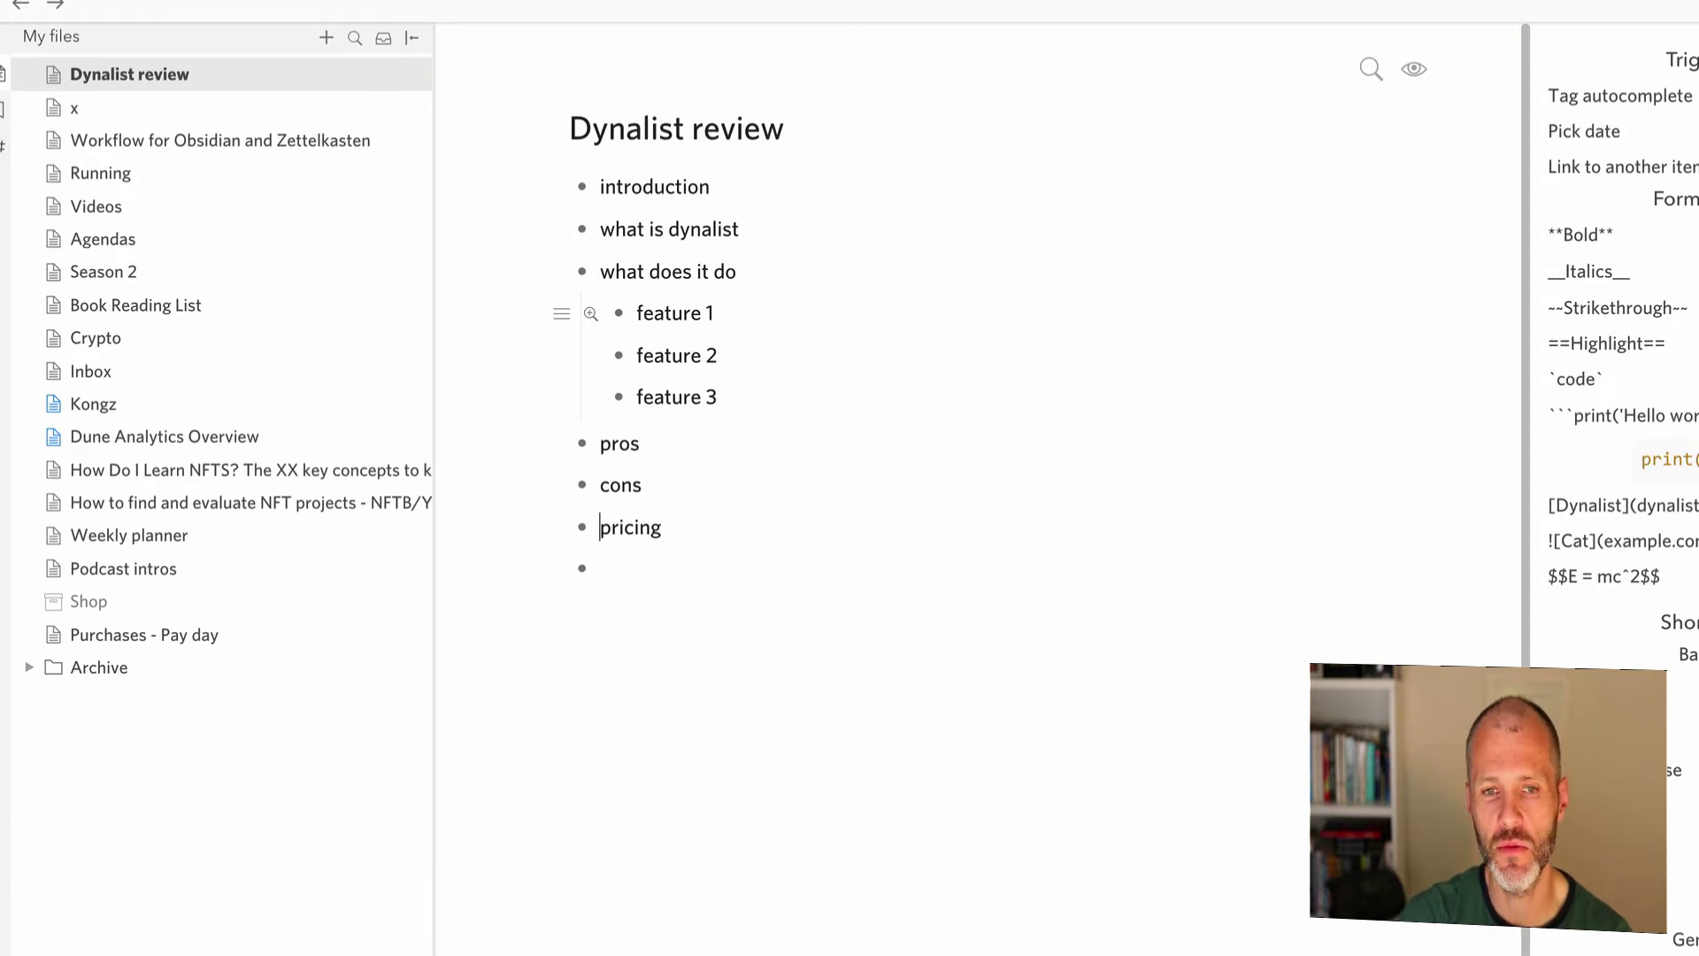
- Move the pricing bullet up so it sits right after 'what is dynalist', keeping it top level
{"action": "key", "text": "ctrl+shift+Up"}
{"action": "key", "text": "ctrl+shift+Up"}
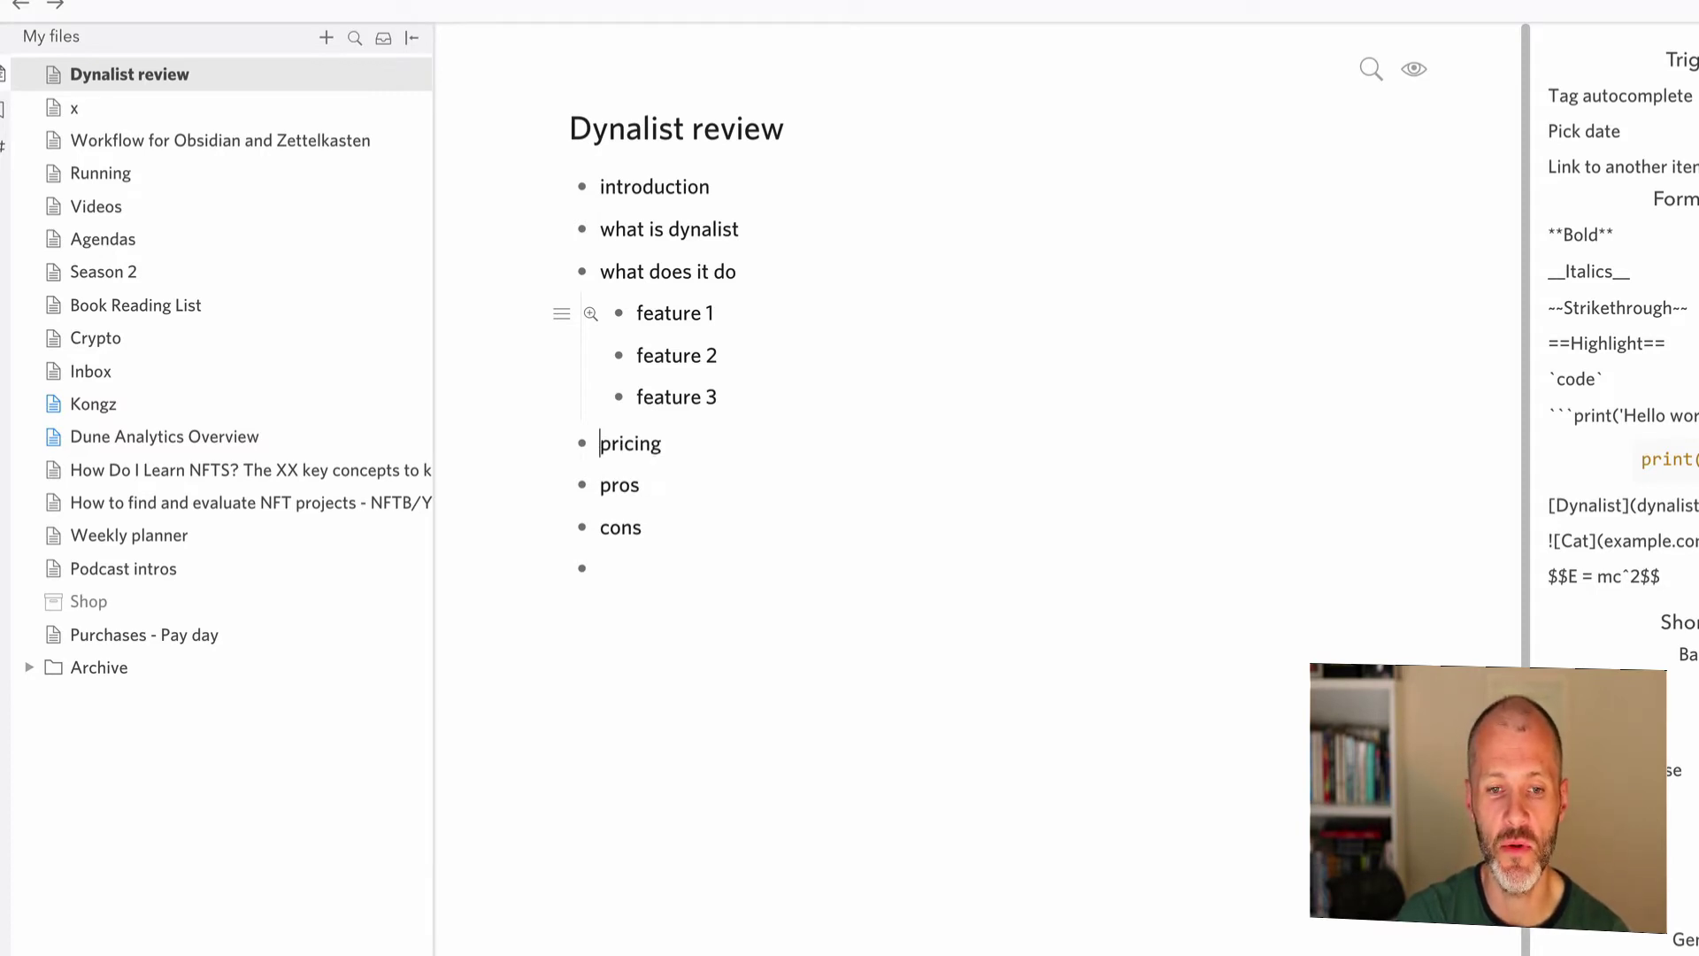
{"action": "key", "text": "ctrl+shift+Up"}
{"action": "key", "text": "ctrl+shift+Up"}
{"action": "key", "text": "ctrl+shift+Down"}
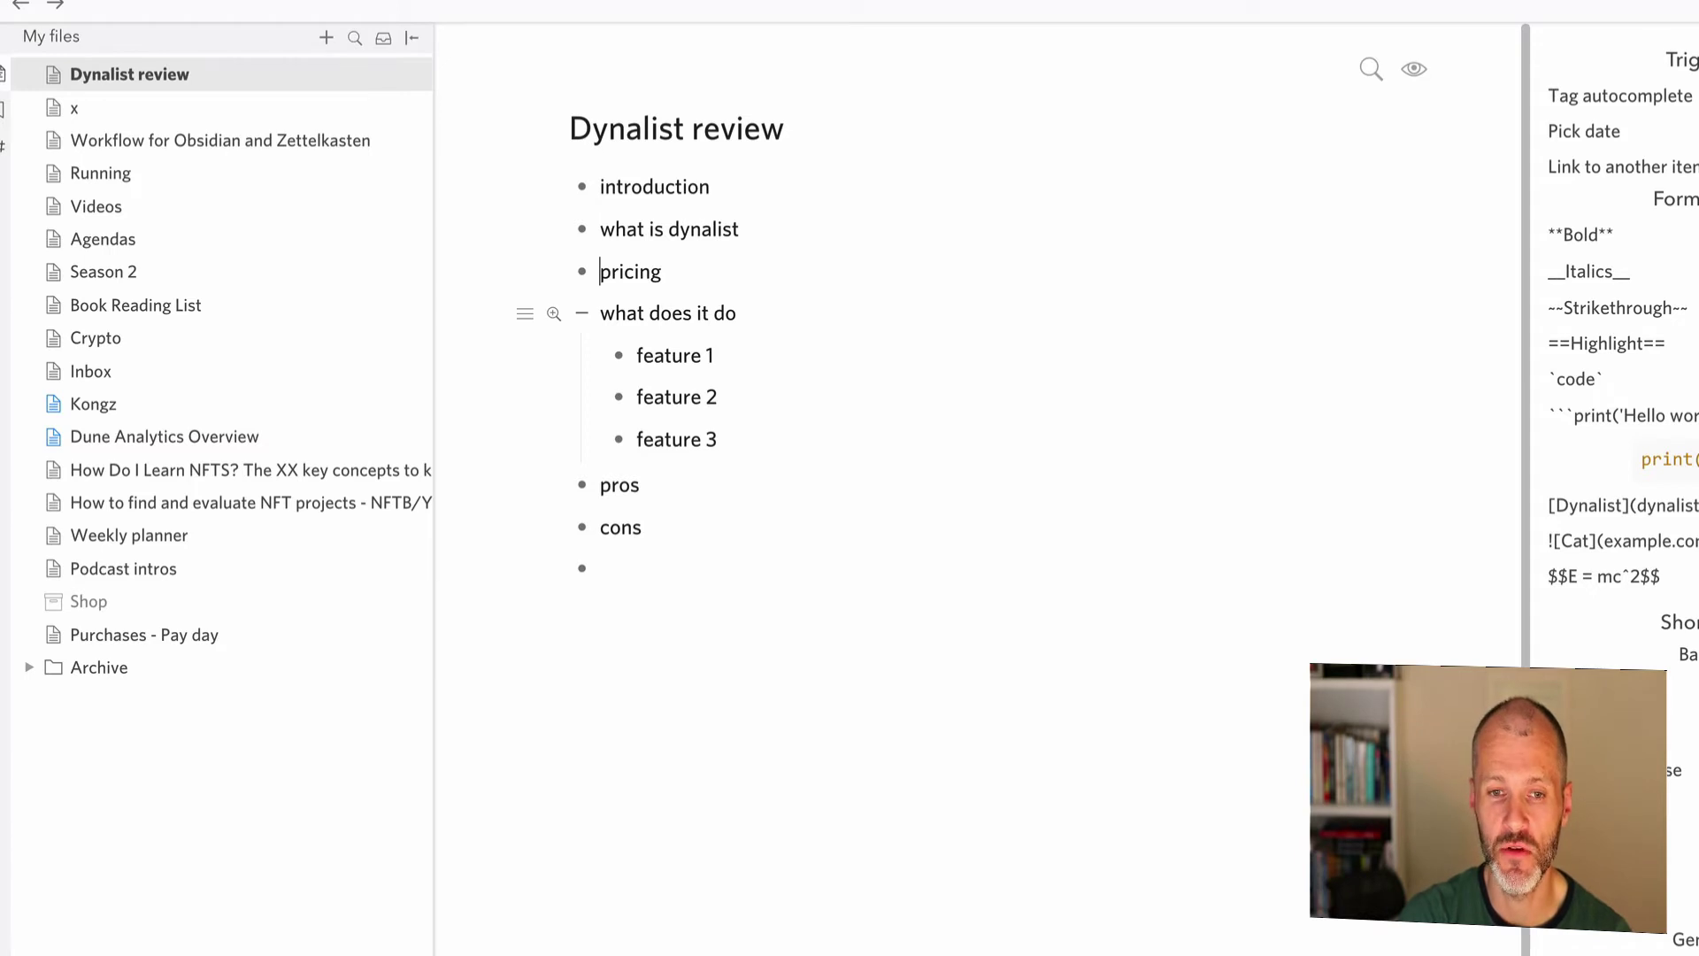
{"action": "left_click", "coordinate": [601, 313]}
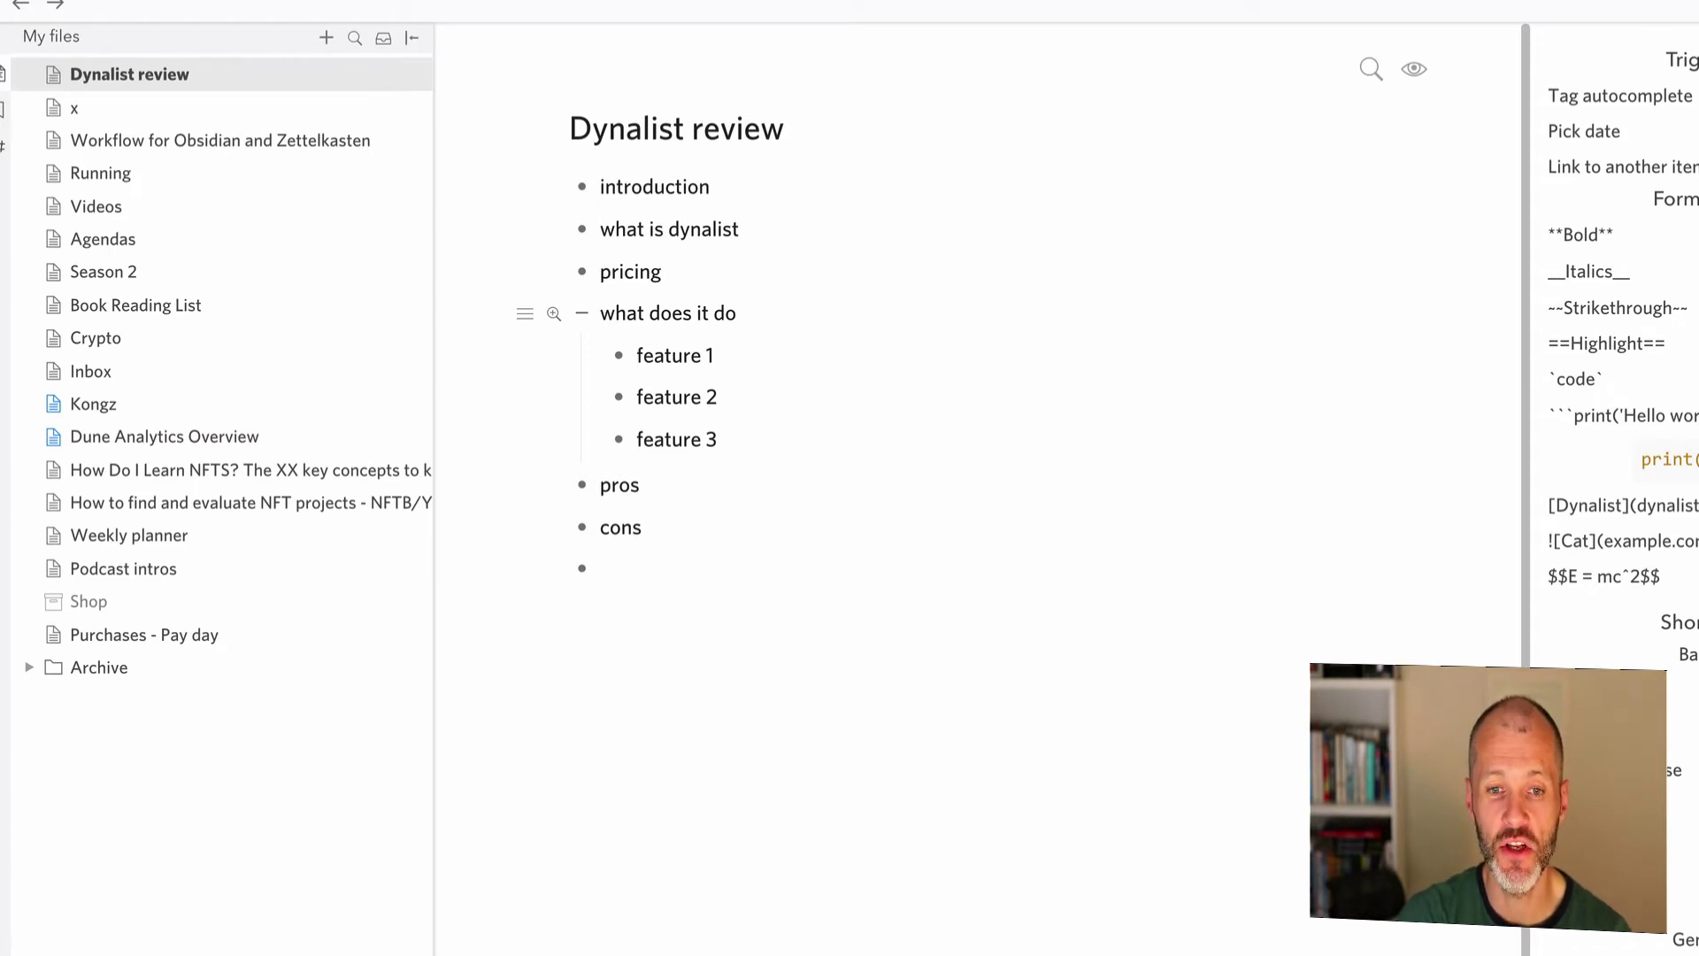
{"action": "left_click", "coordinate": [600, 271]}
{"action": "key", "text": "Tab"}
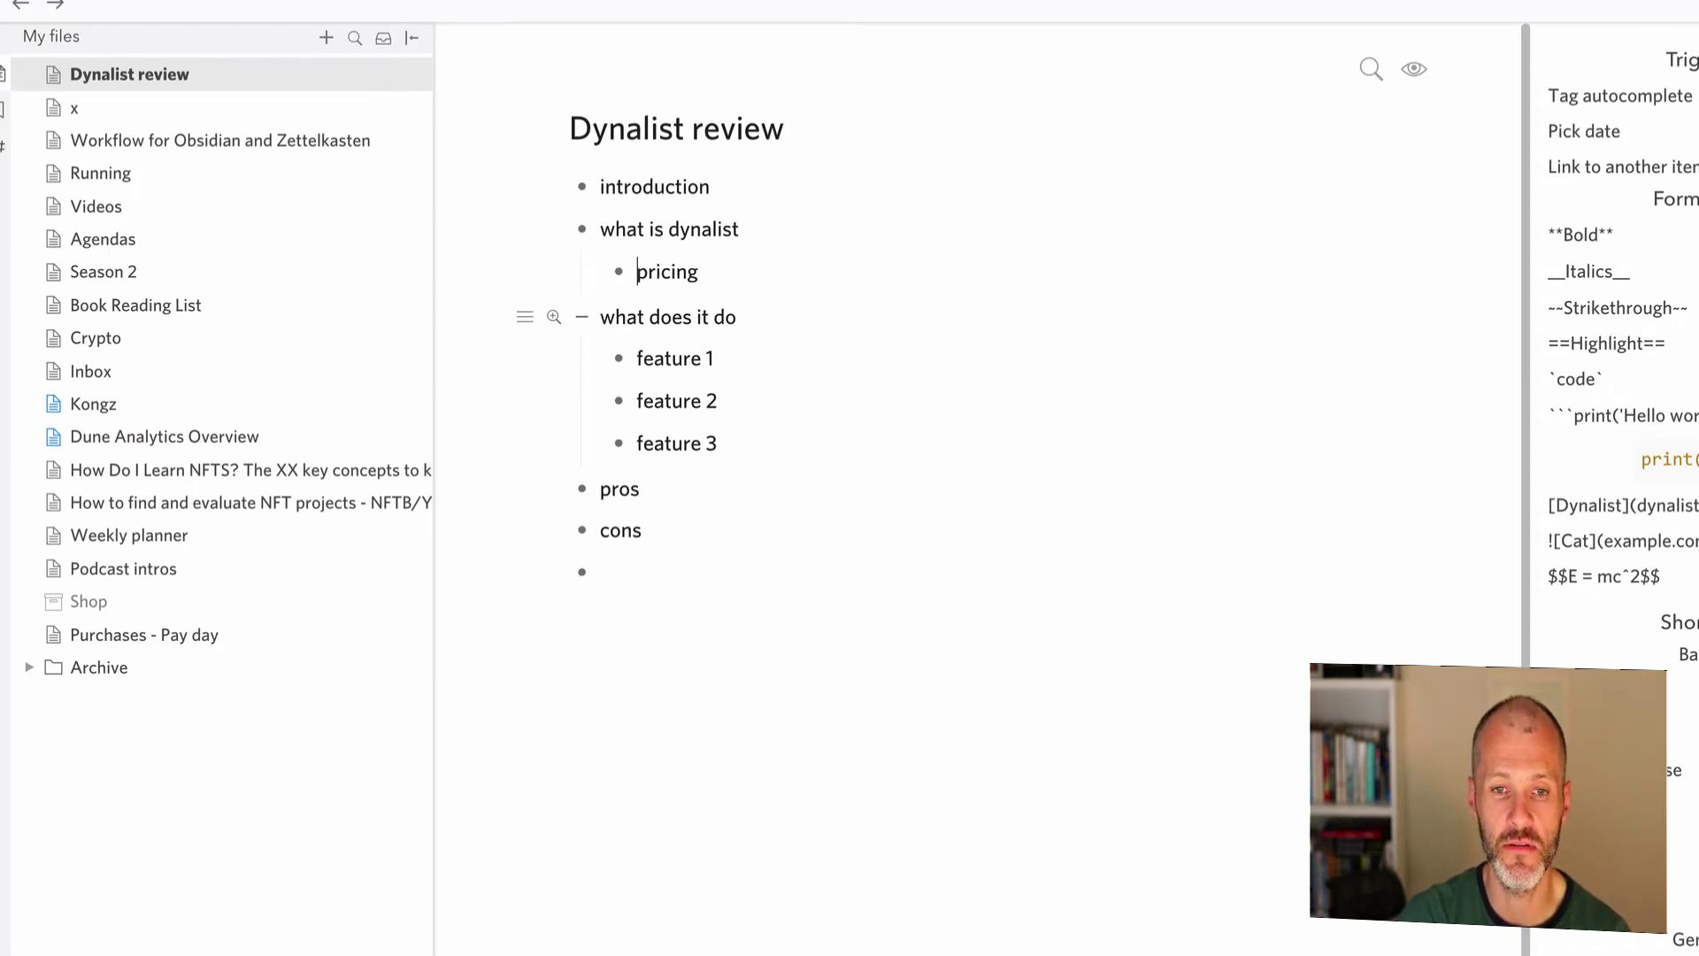
{"action": "key", "text": "shift+Tab"}
- Nest 'free' and 'premium' as sub-items under pricing
{"action": "left_click", "coordinate": [662, 271]}
{"action": "key", "text": "Return"}
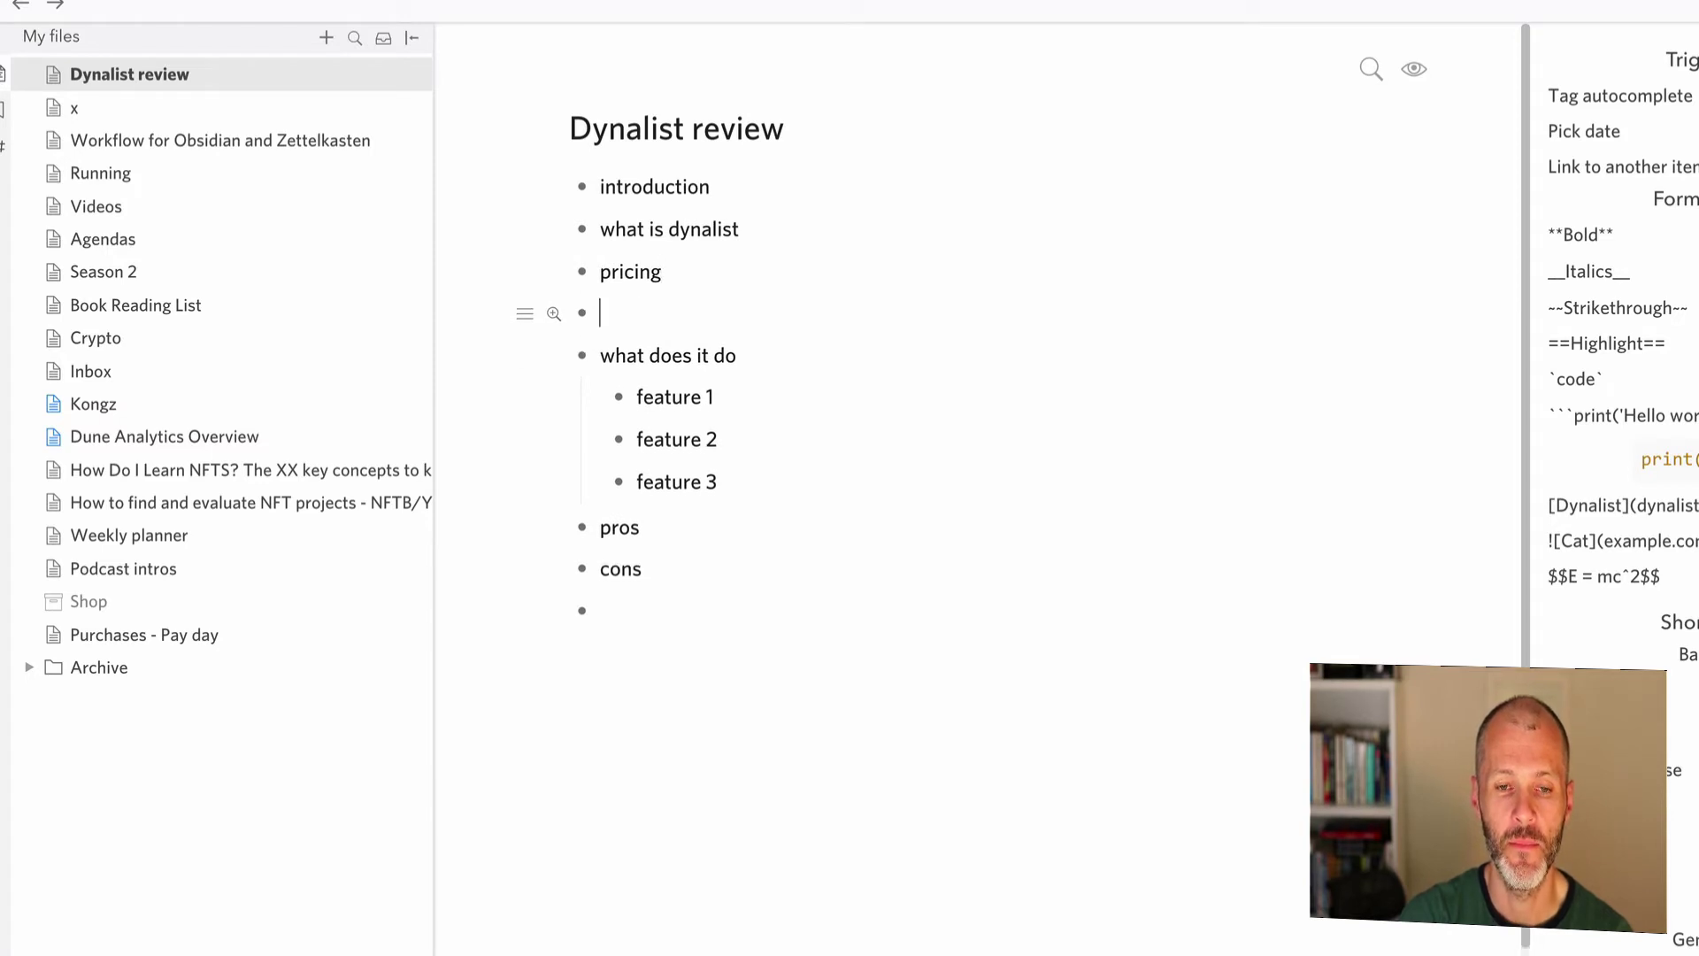
{"action": "key", "text": "Tab"}
{"action": "type", "text": "free"}
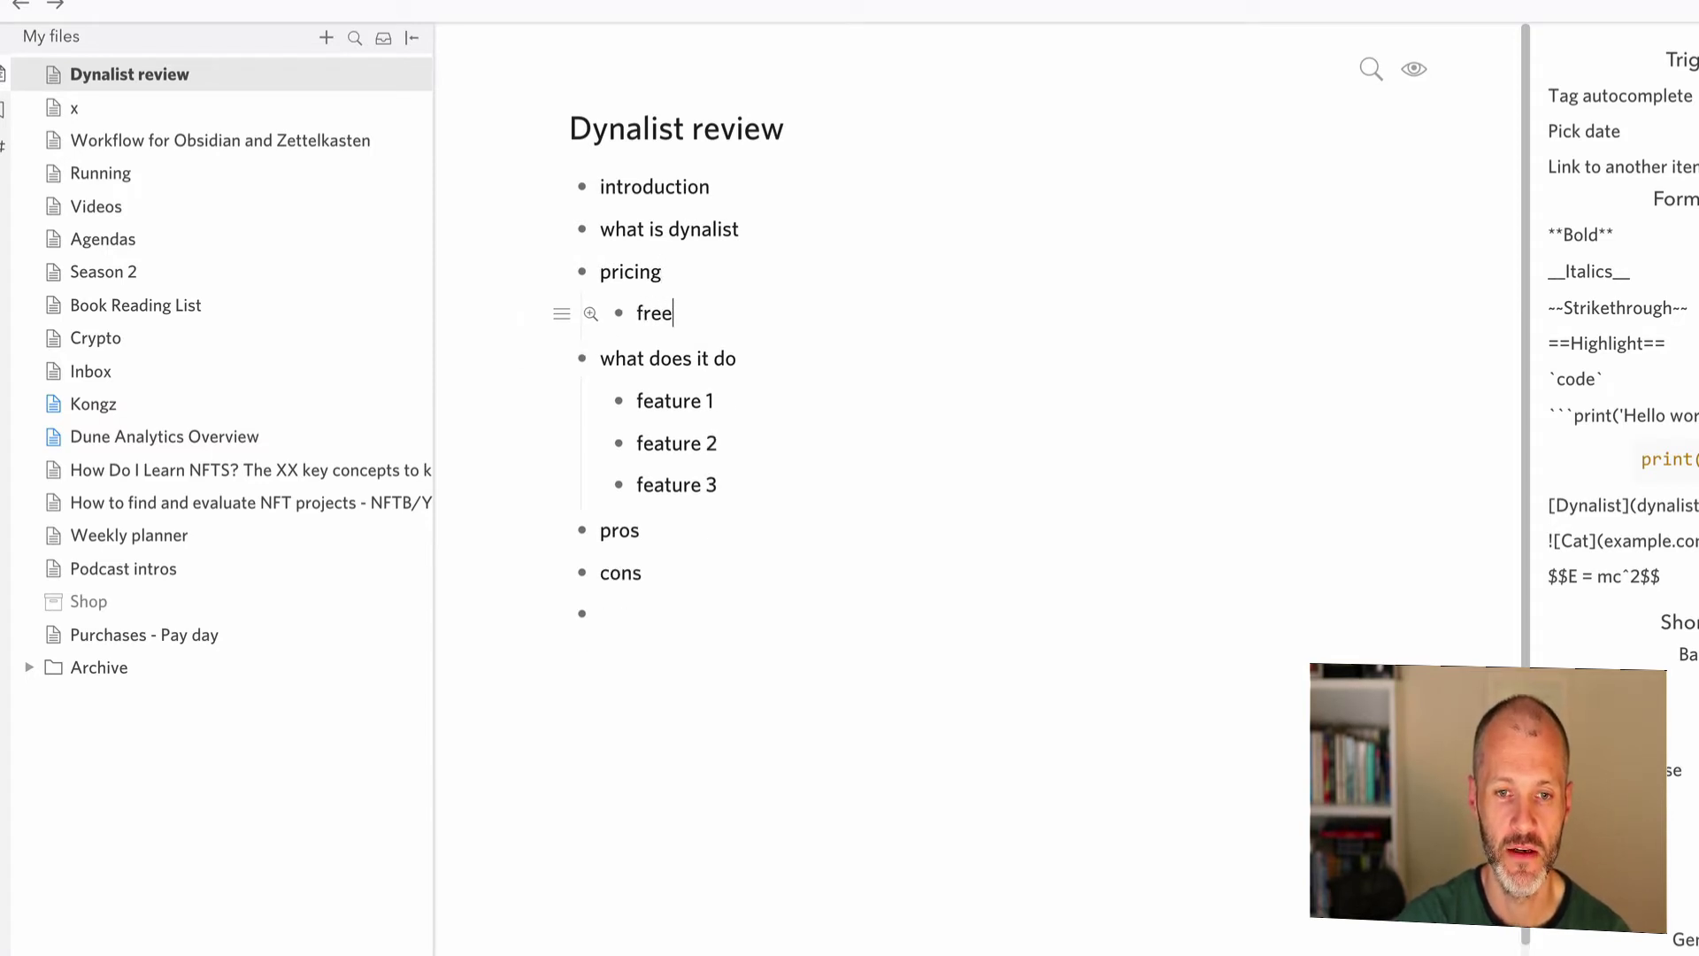
{"action": "key", "text": "Return"}
{"action": "type", "text": "premium"}
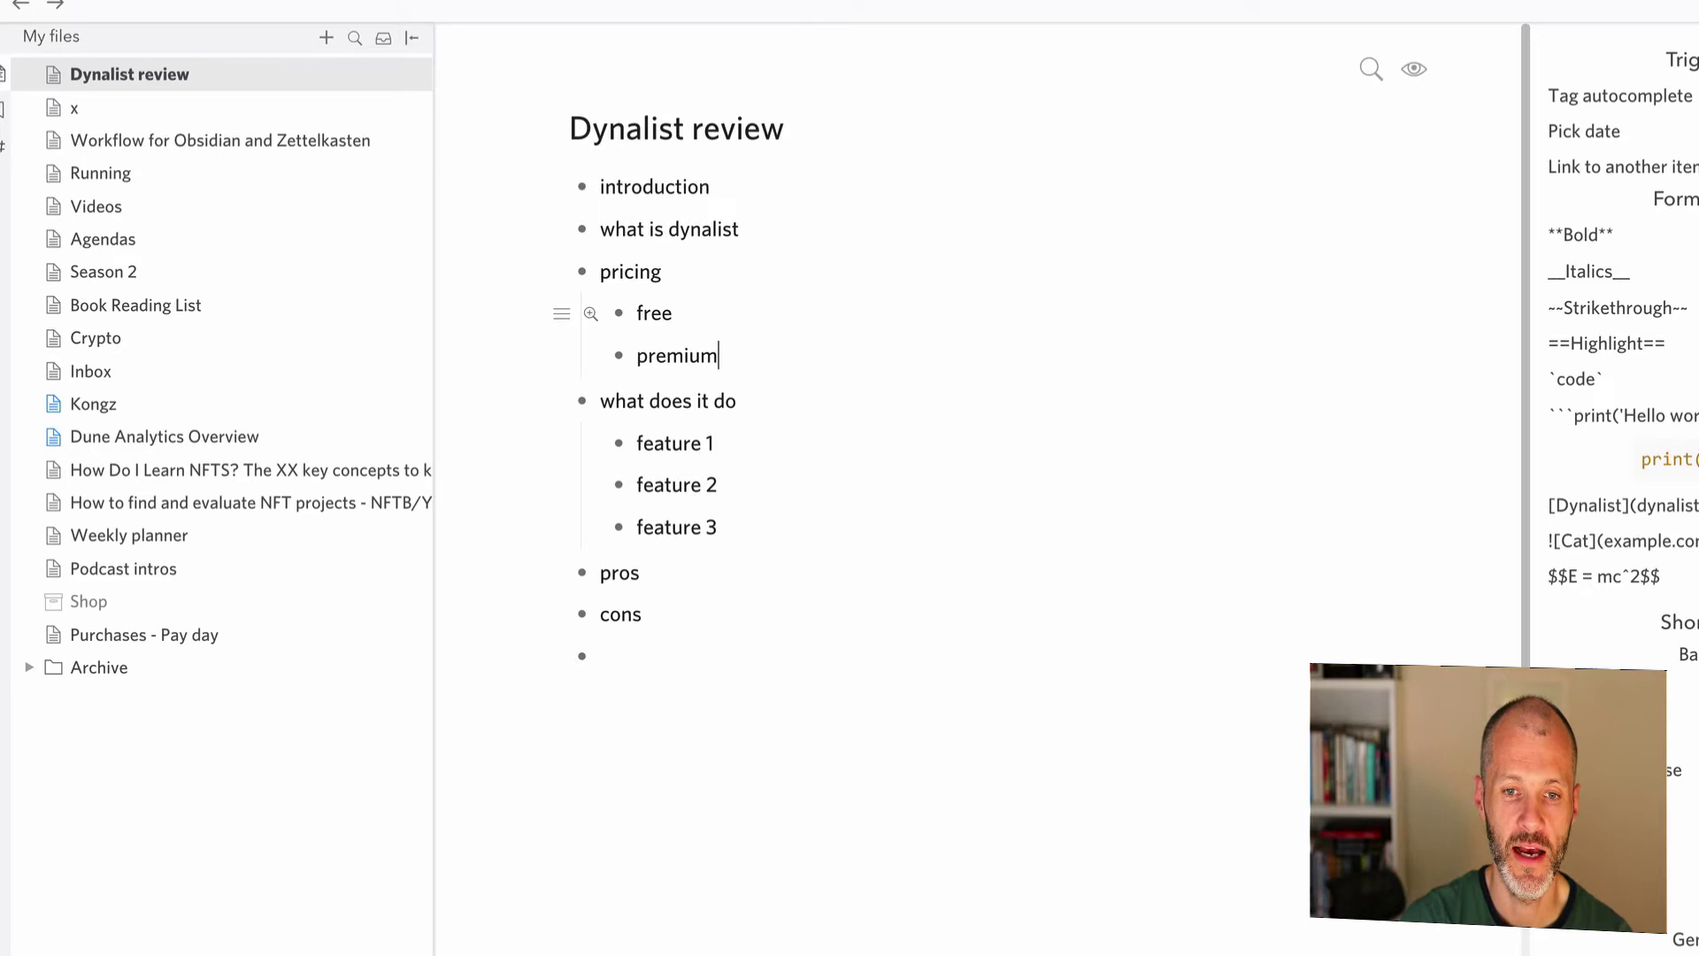
{"action": "key", "text": "Home"}
{"action": "key", "text": "shift+End"}
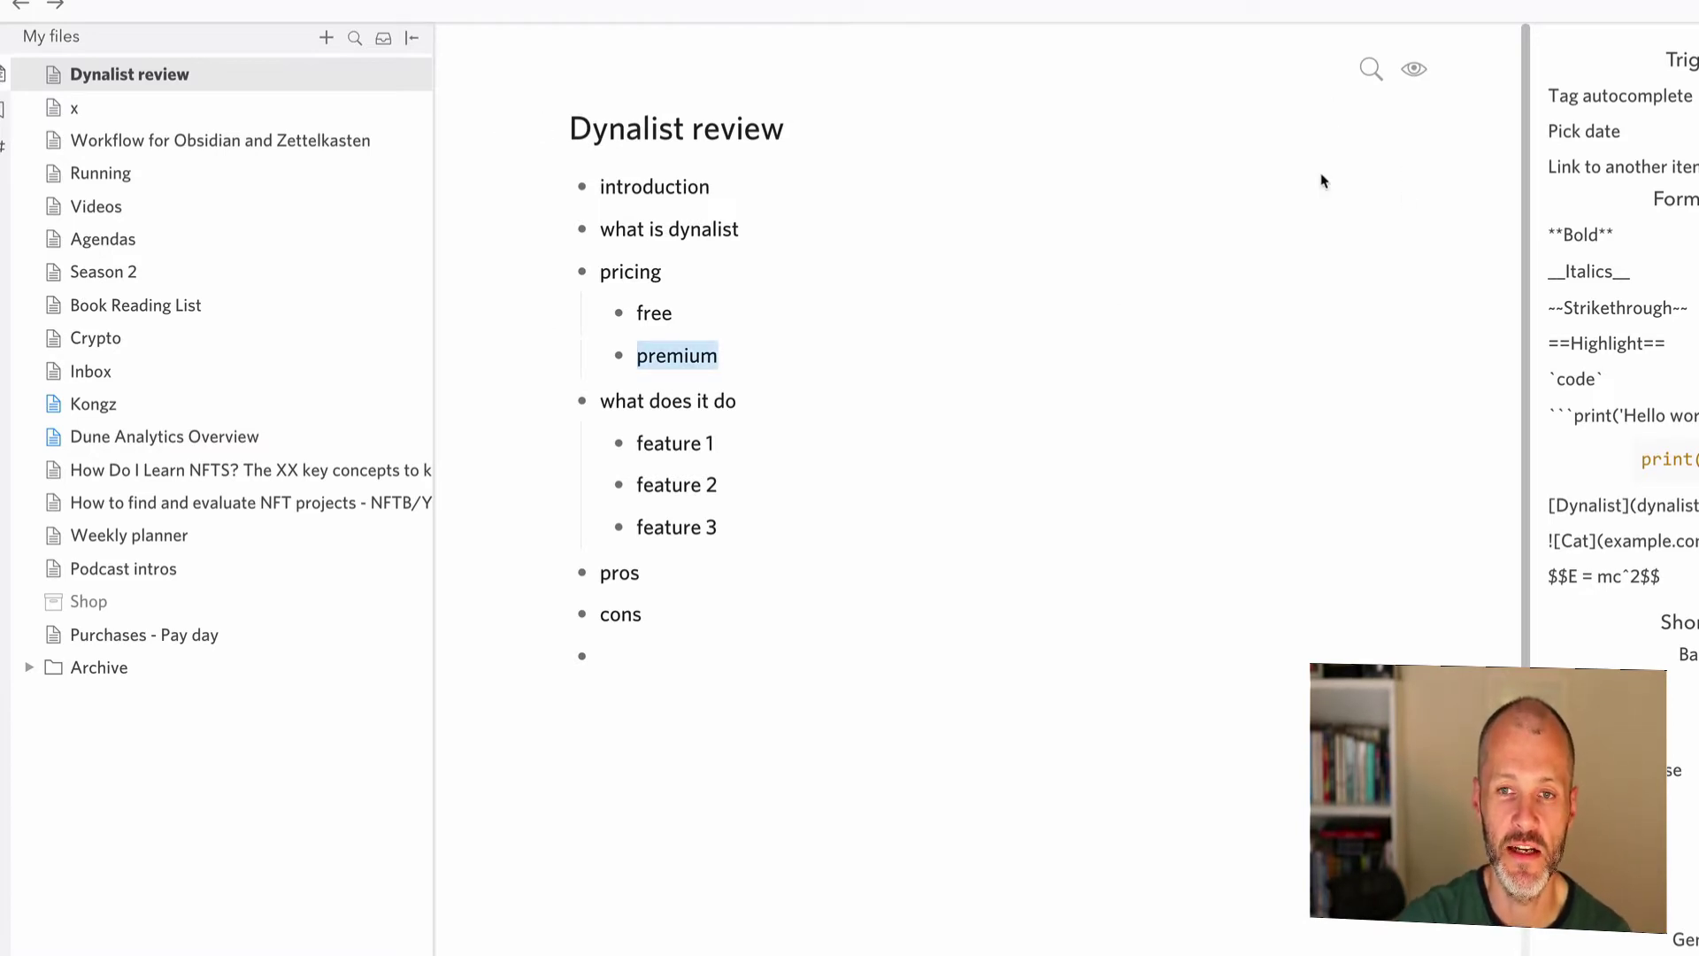
{"action": "left_click", "coordinate": [1286, 238]}
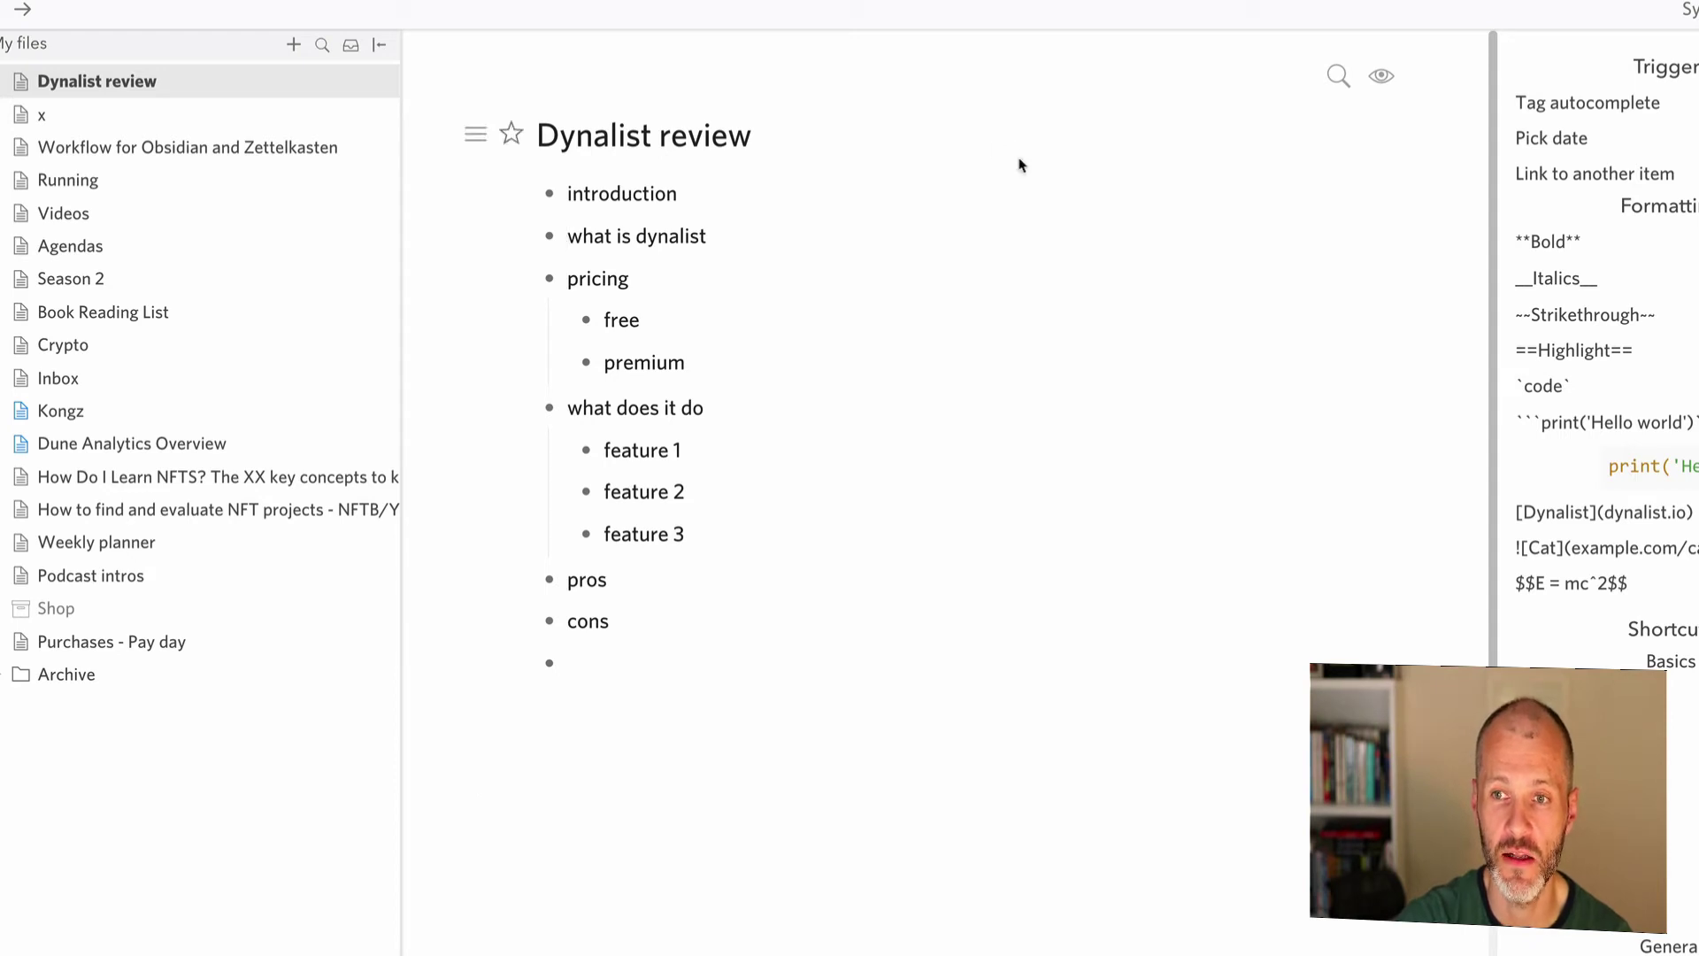
- Get a link to the Dynalist review document from its title menu
{"action": "left_click", "coordinate": [478, 133]}
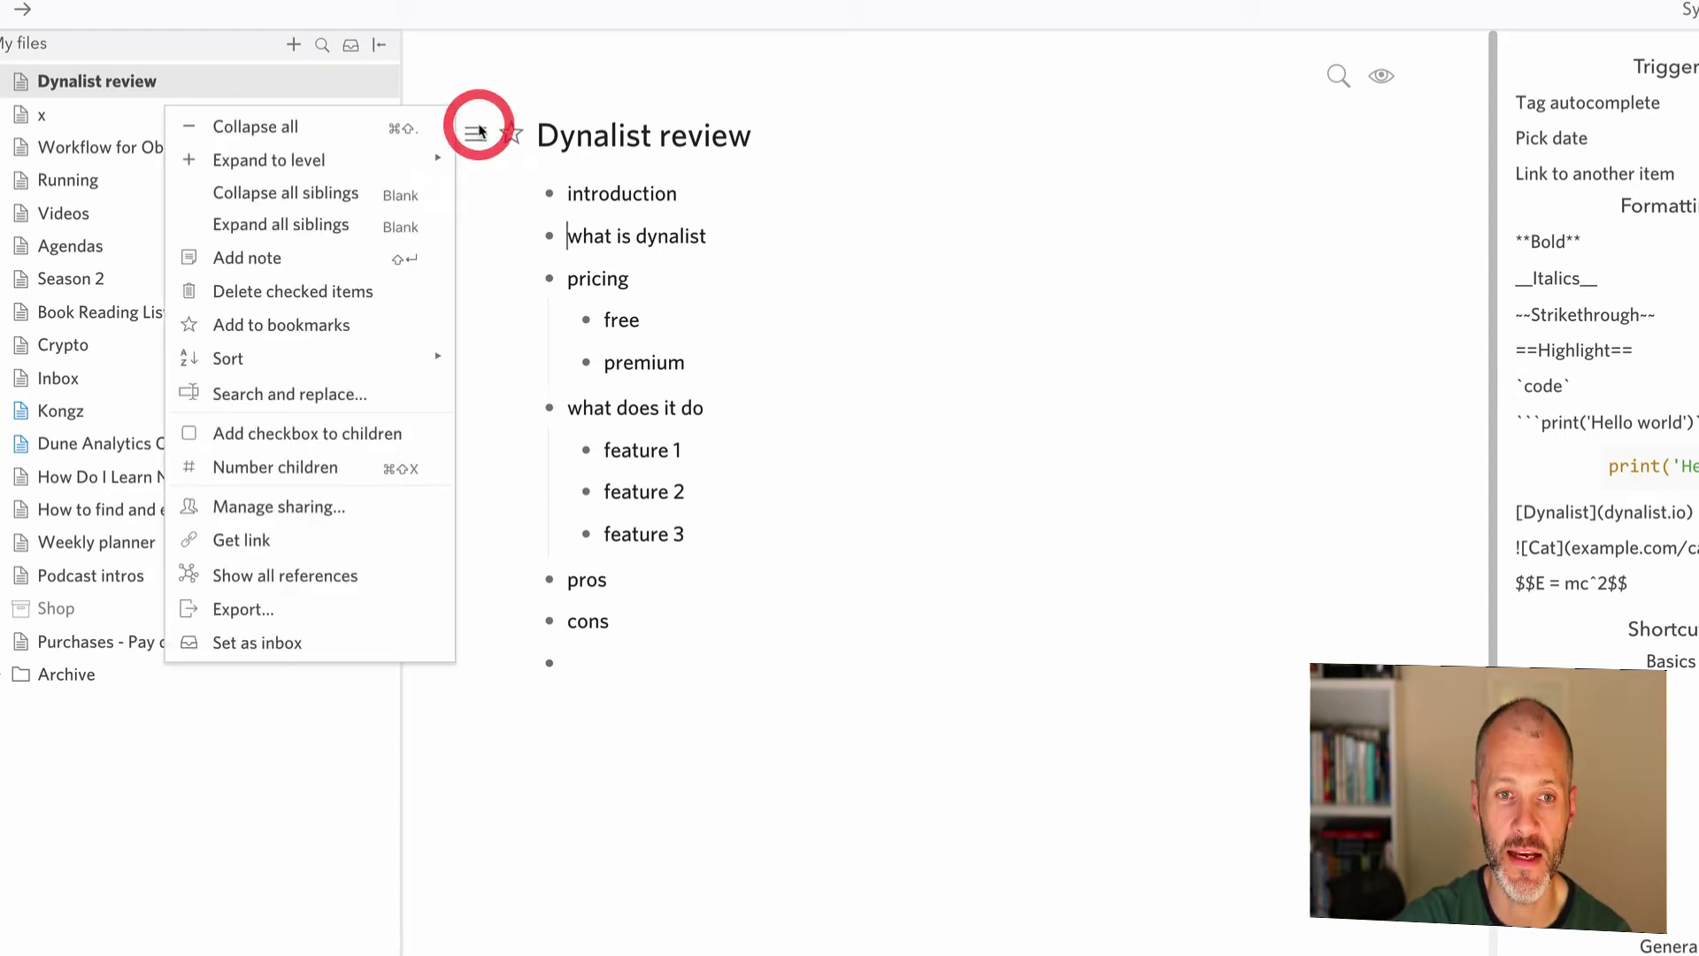
{"action": "left_click", "coordinate": [326, 540]}
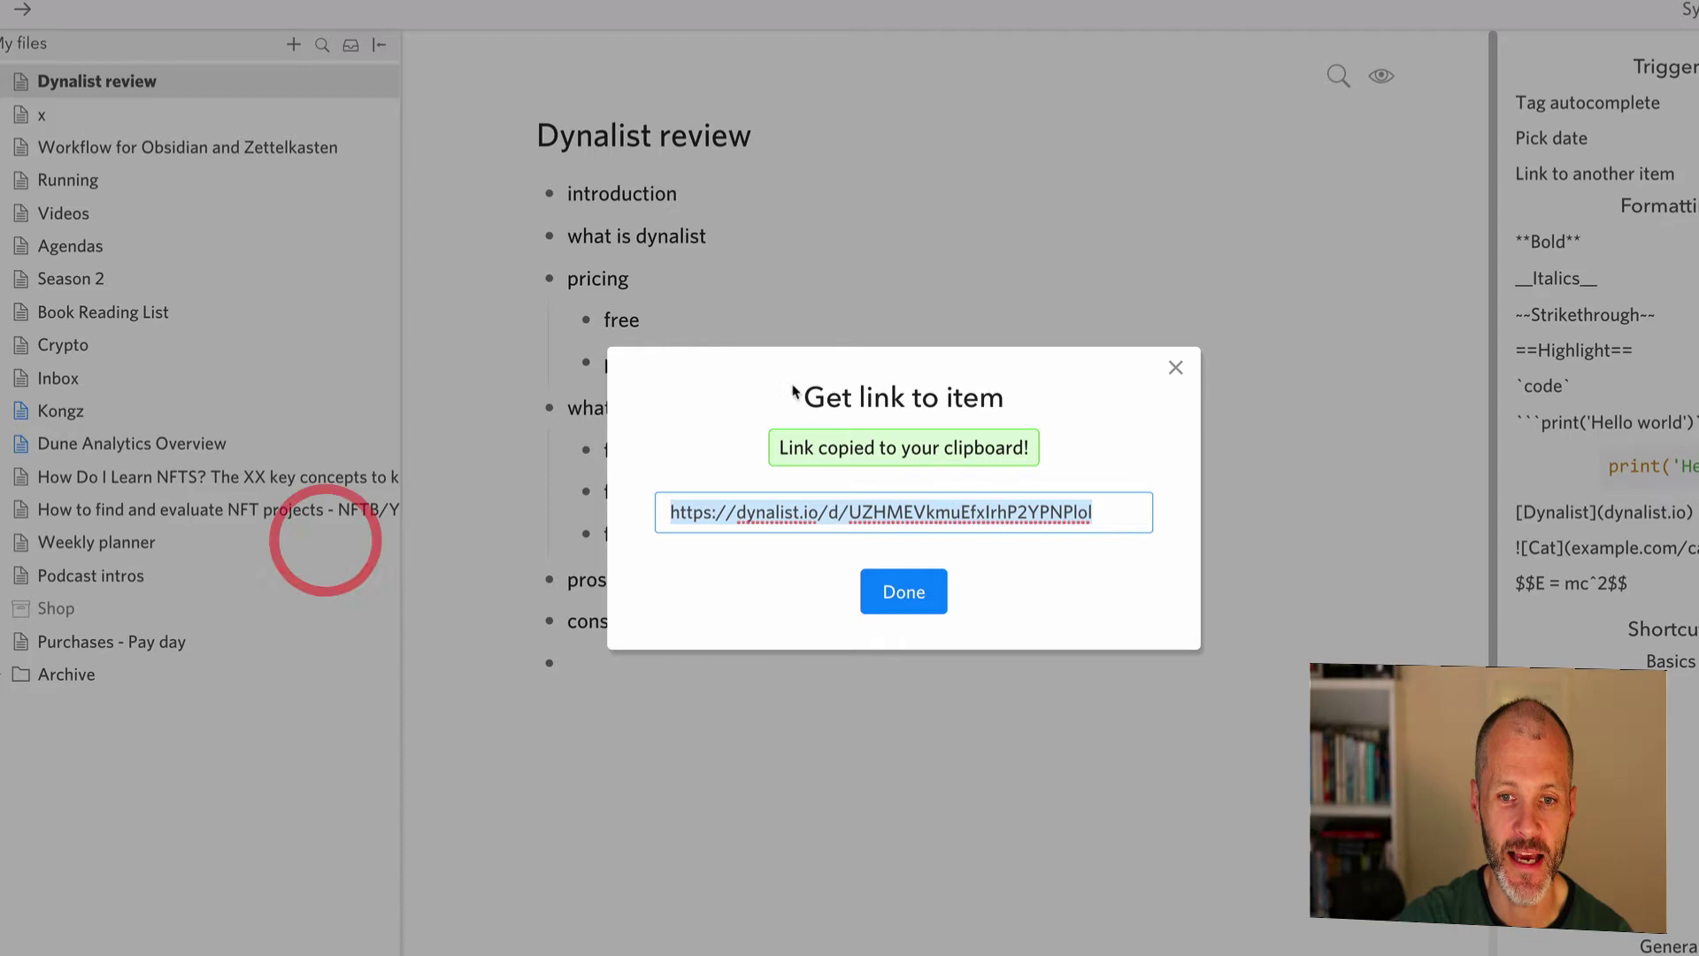
{"action": "left_click", "coordinate": [903, 591]}
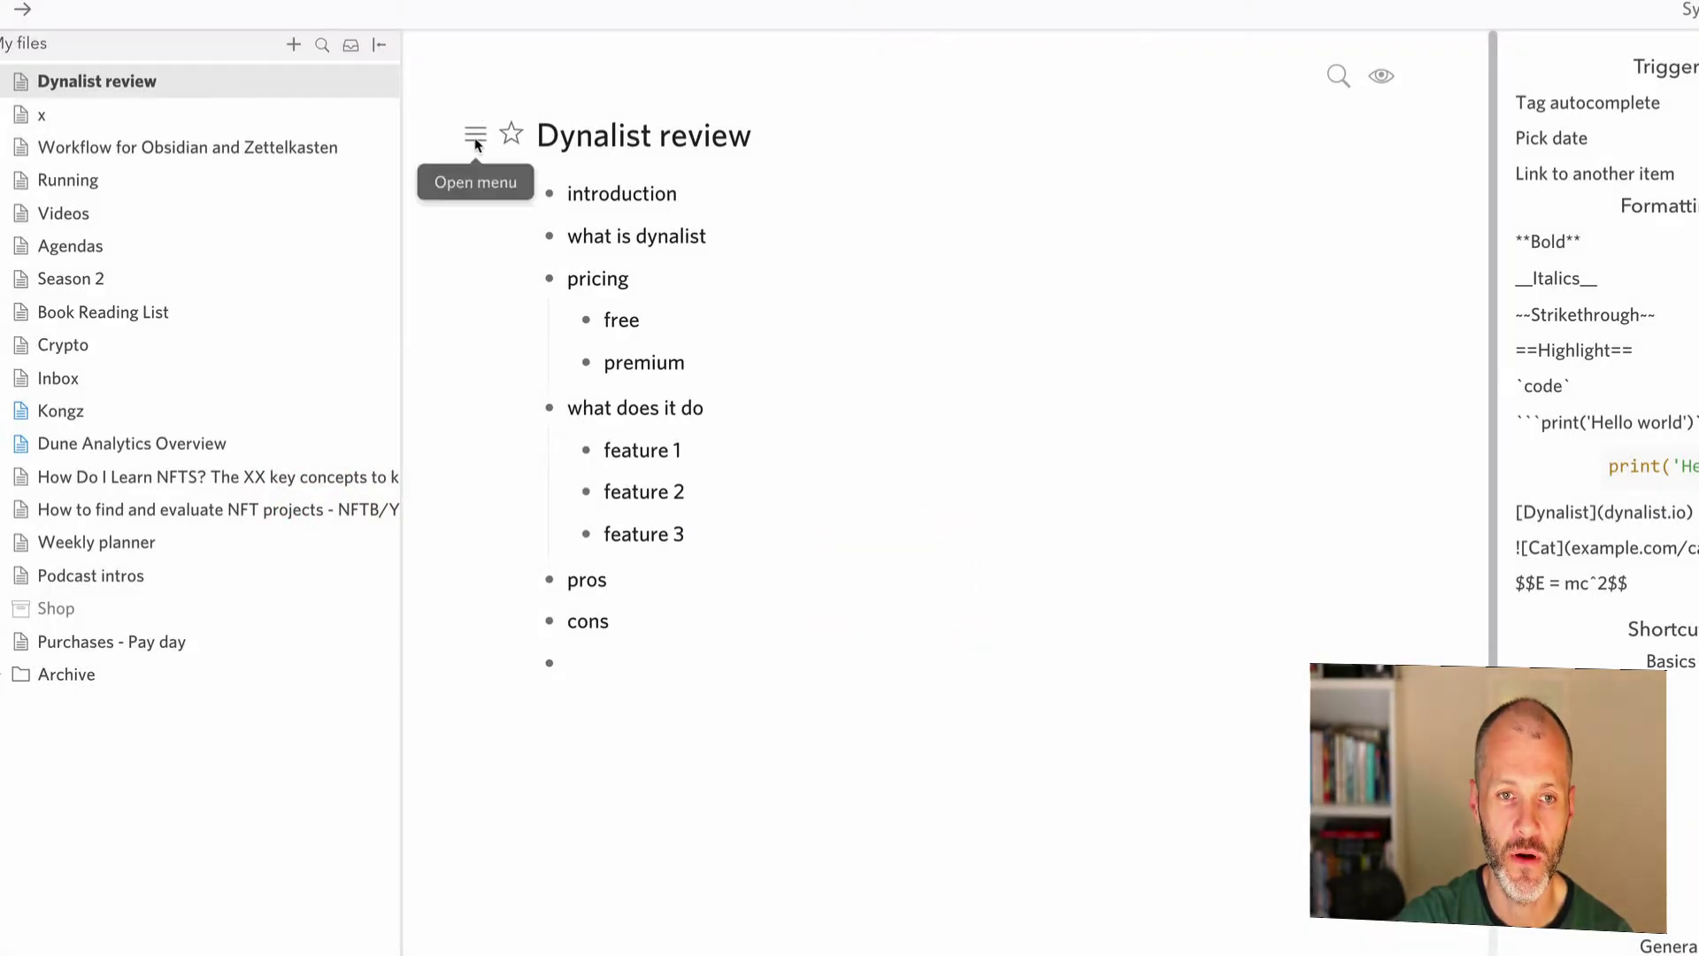
- Share Dynalist review so anyone with the link can view it, copy the link, and preview it
{"action": "left_click", "coordinate": [475, 137]}
{"action": "left_click", "coordinate": [277, 501]}
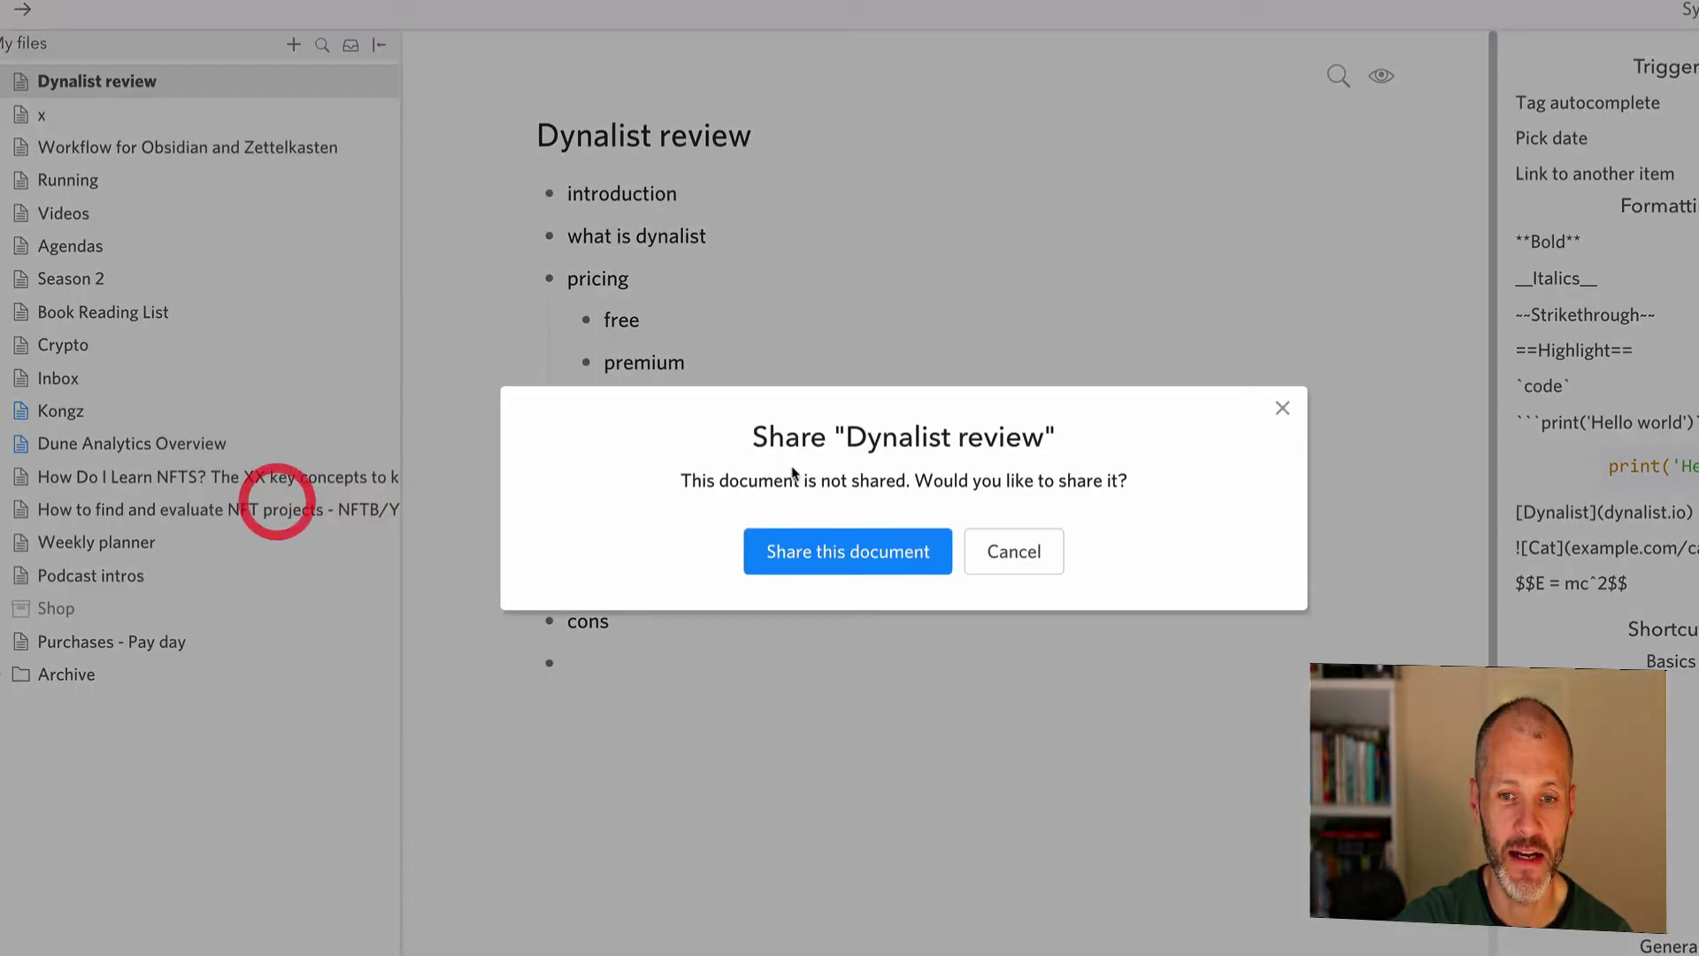
{"action": "left_click", "coordinate": [876, 544]}
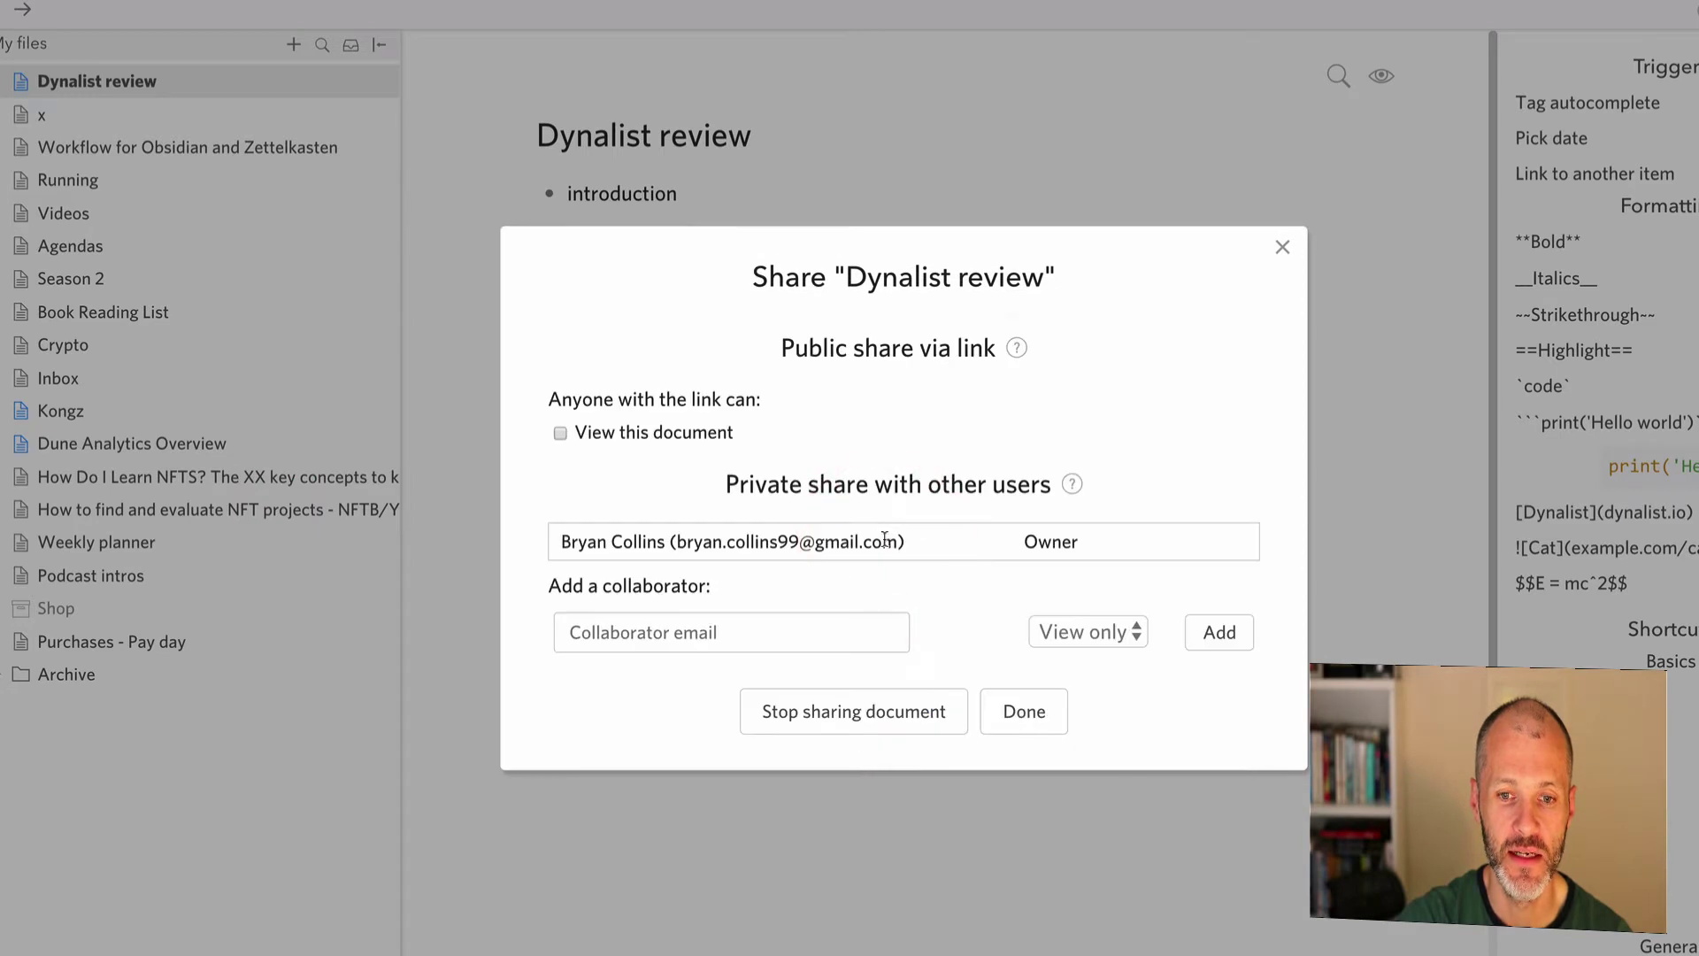
{"action": "left_click", "coordinate": [714, 432]}
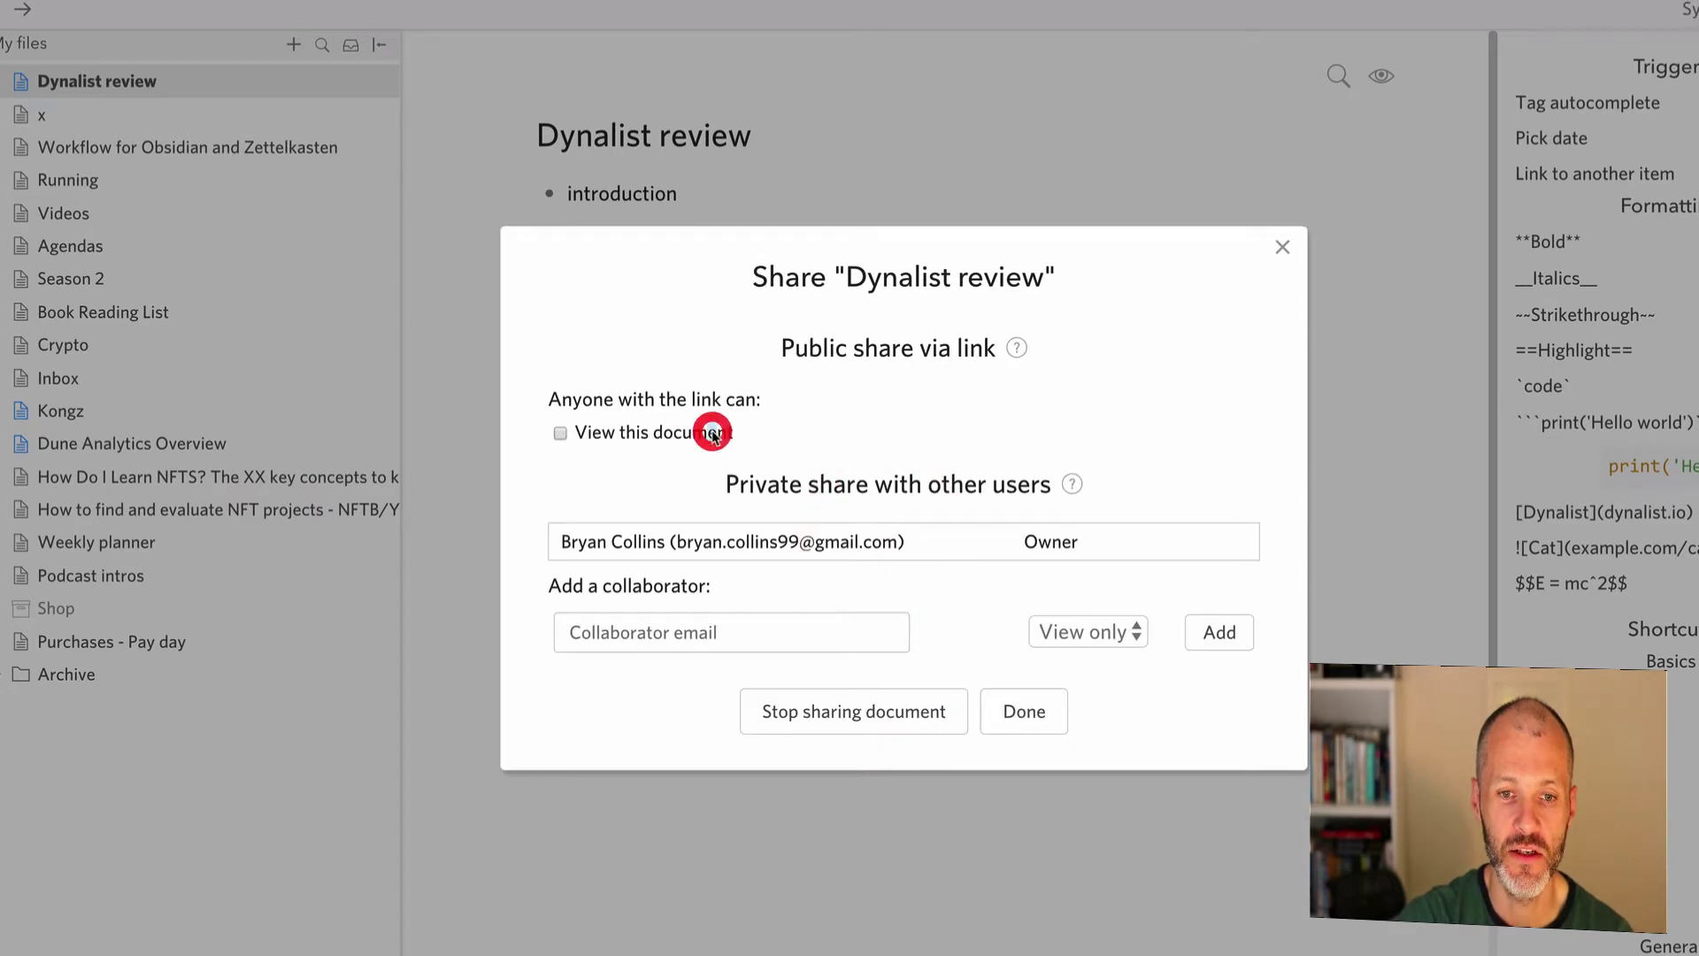
{"action": "left_click", "coordinate": [561, 438]}
{"action": "left_click", "coordinate": [1156, 444]}
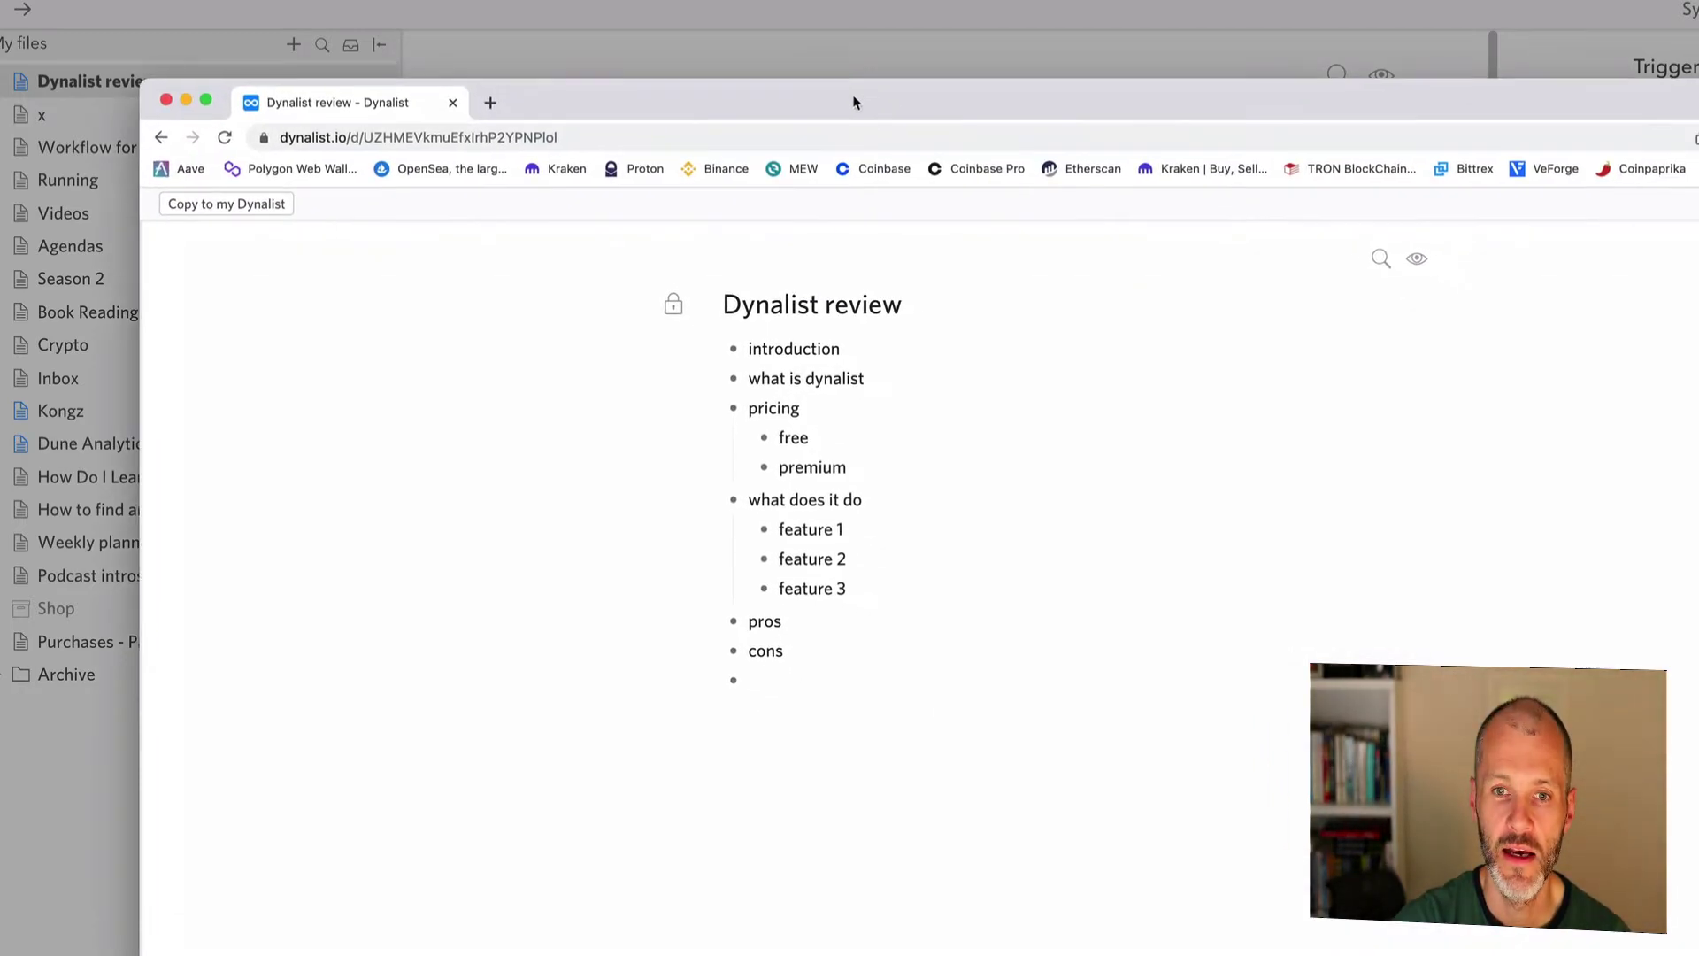
{"action": "left_click", "coordinate": [768, 232]}
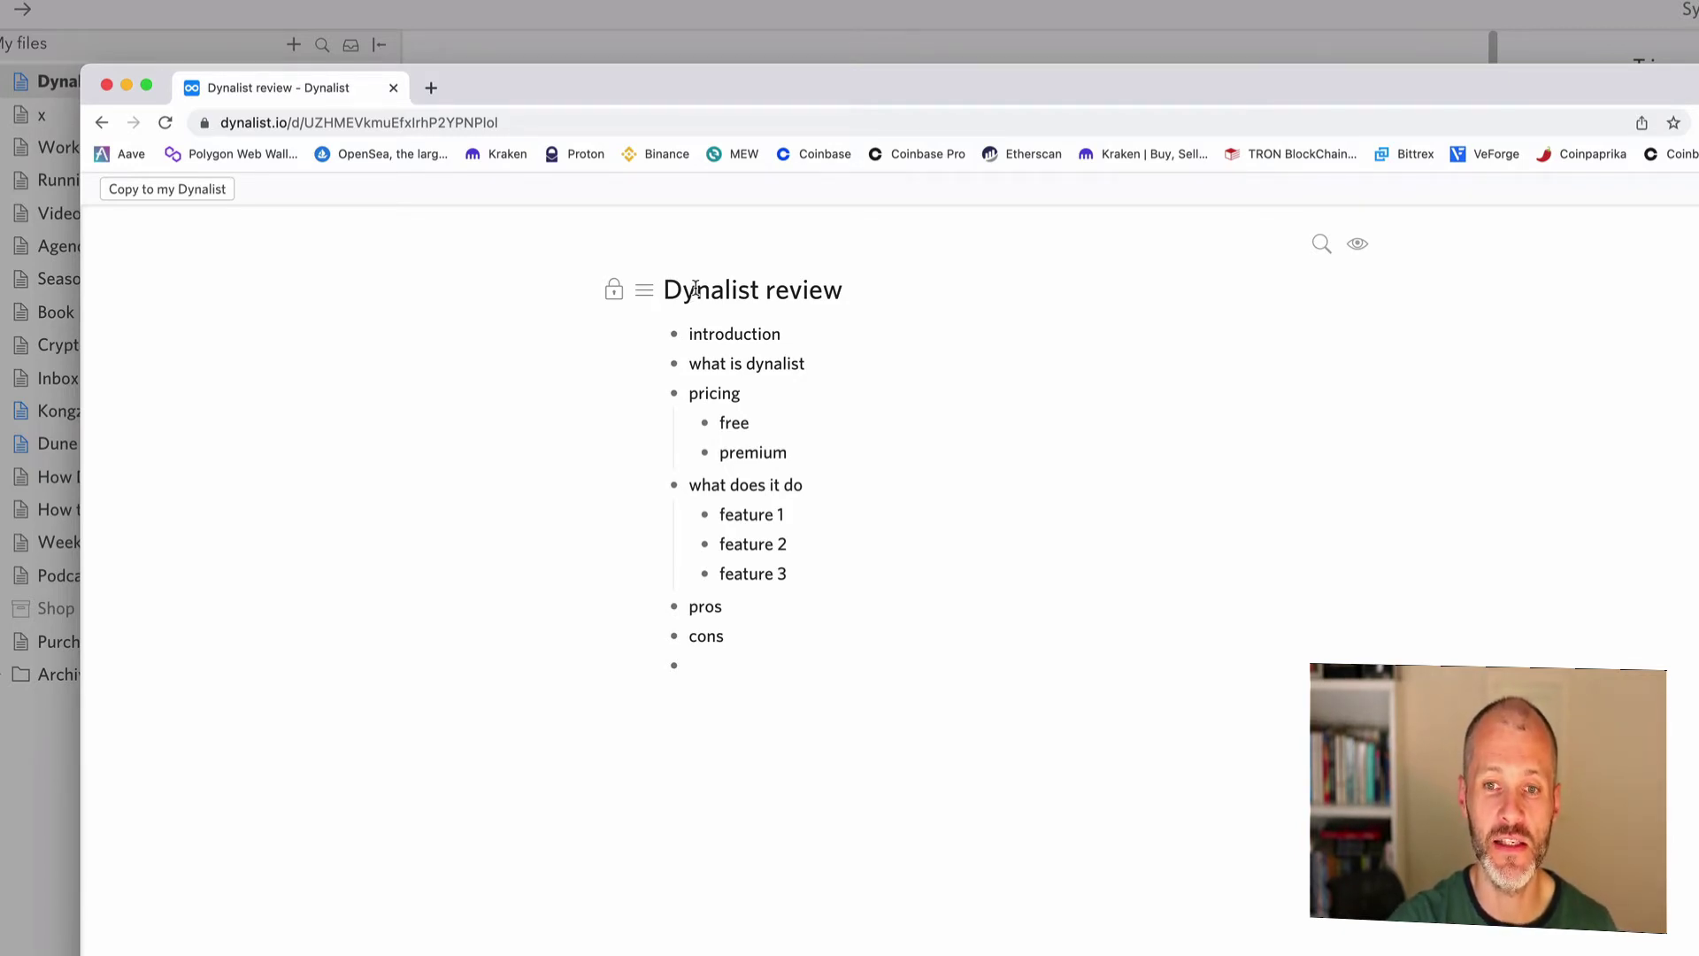
{"action": "left_click", "coordinate": [394, 87]}
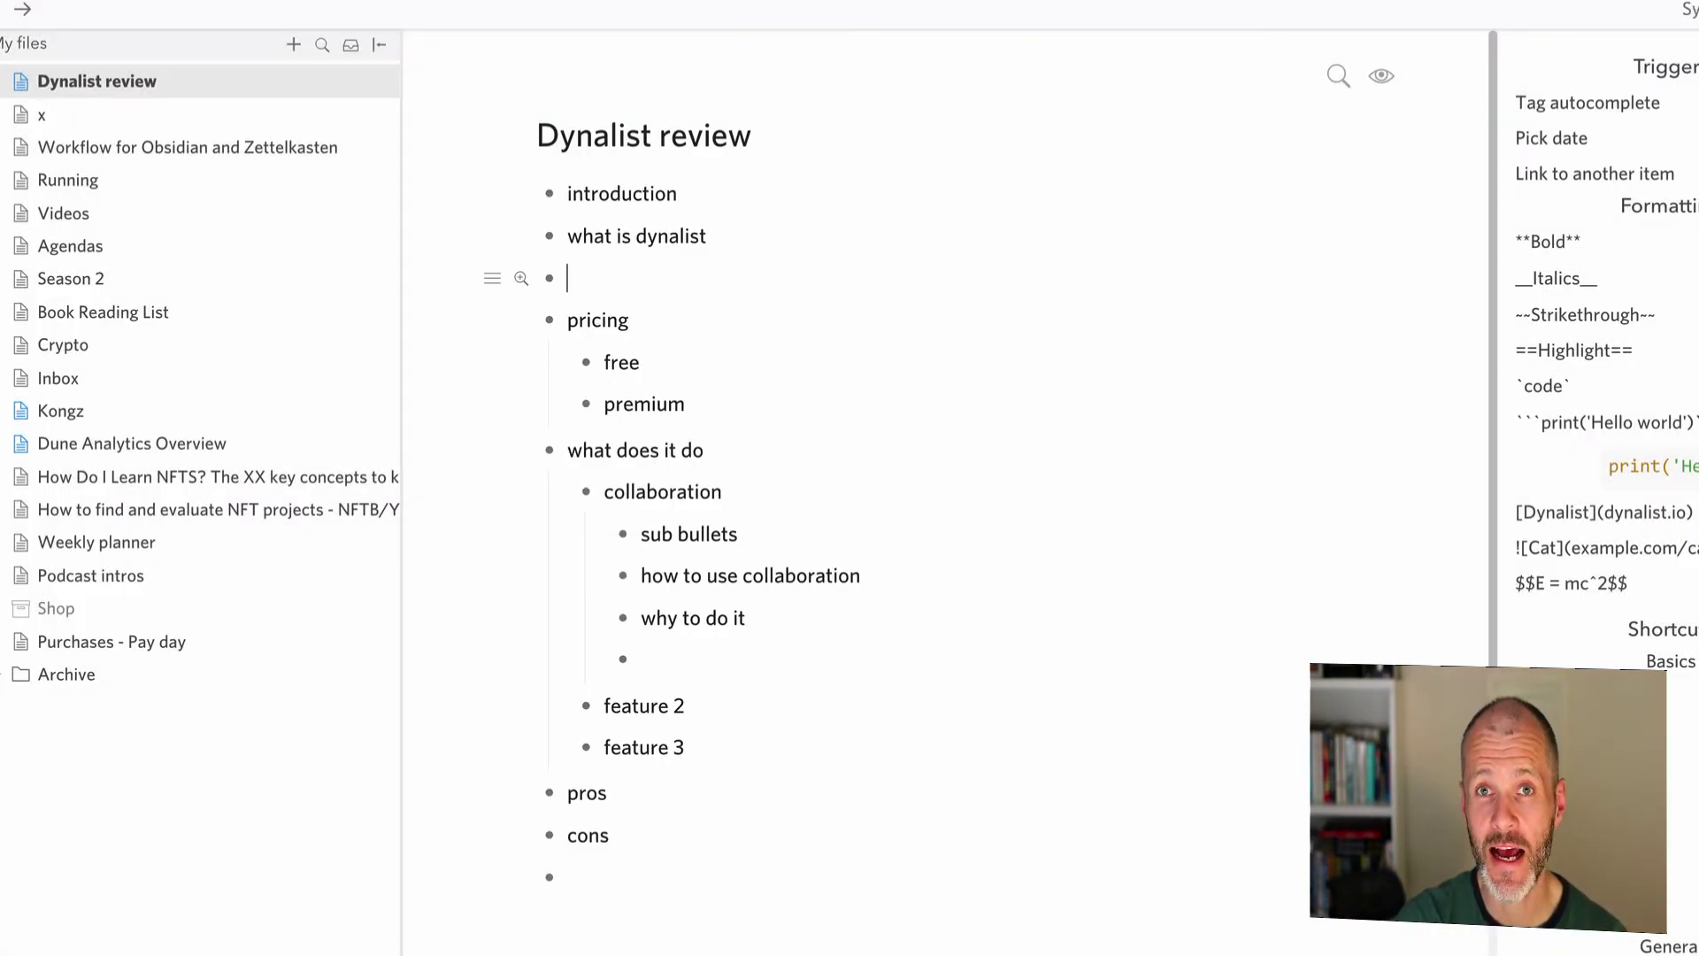
- Create 'dynalist use cases', zoom in, and add article outlines, meeting agendas and notes, capturing ideas
{"action": "type", "text": "dyna"}
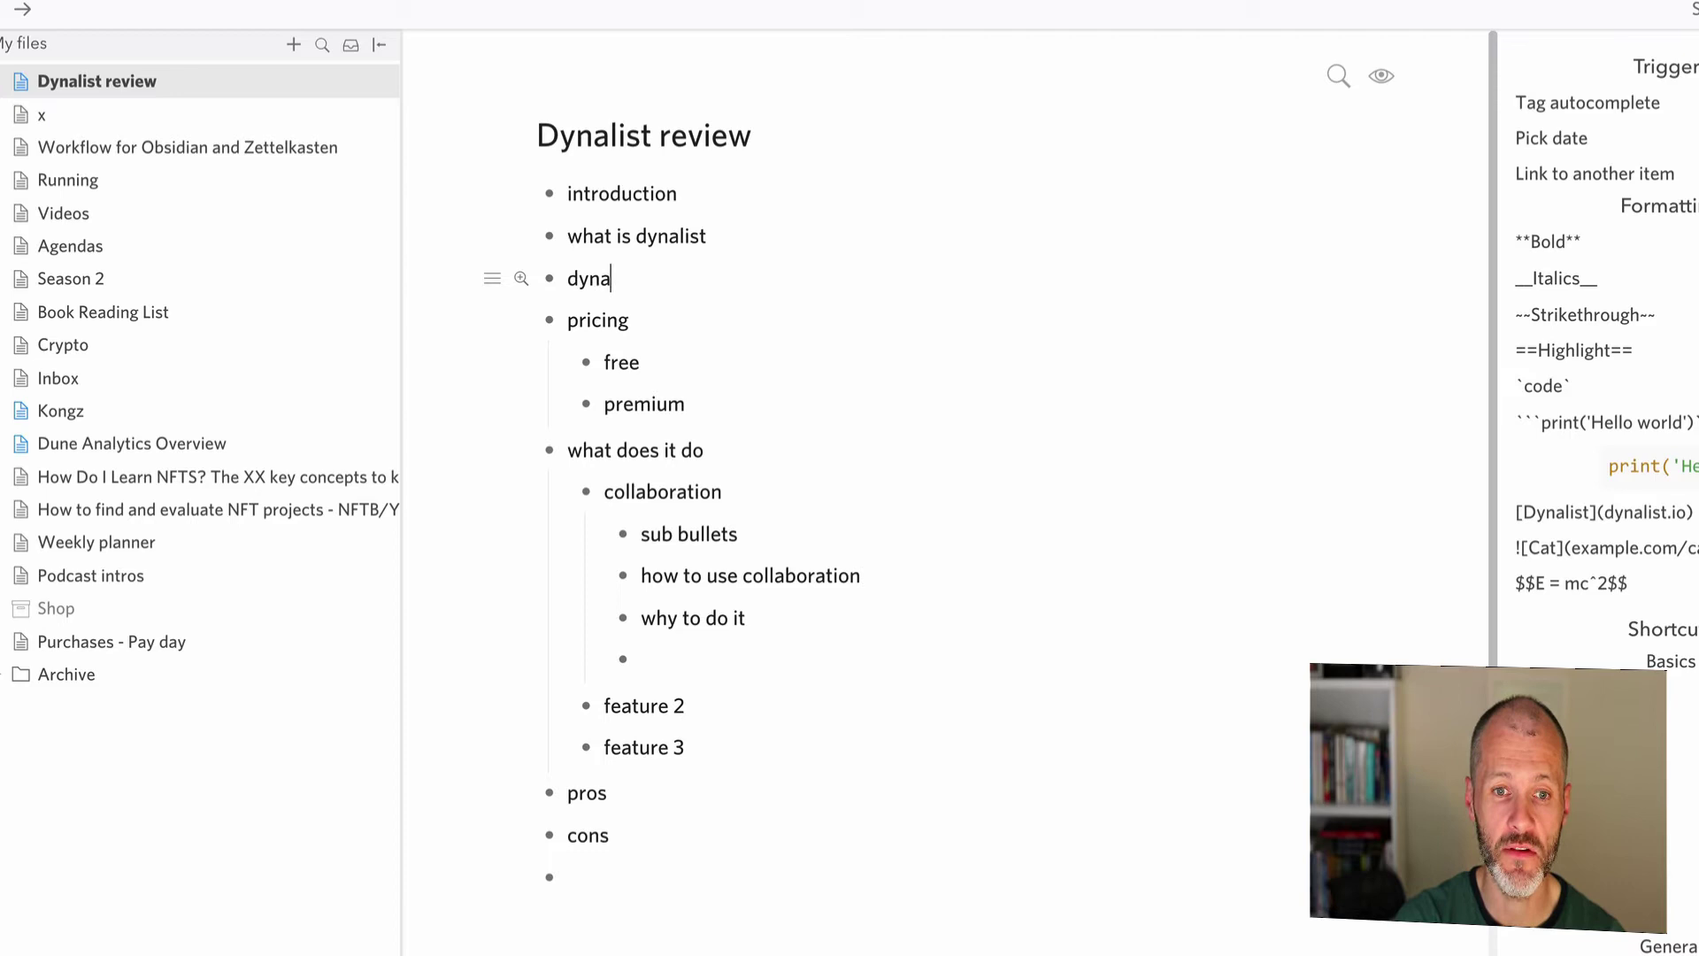
{"action": "type", "text": "list use cases"}
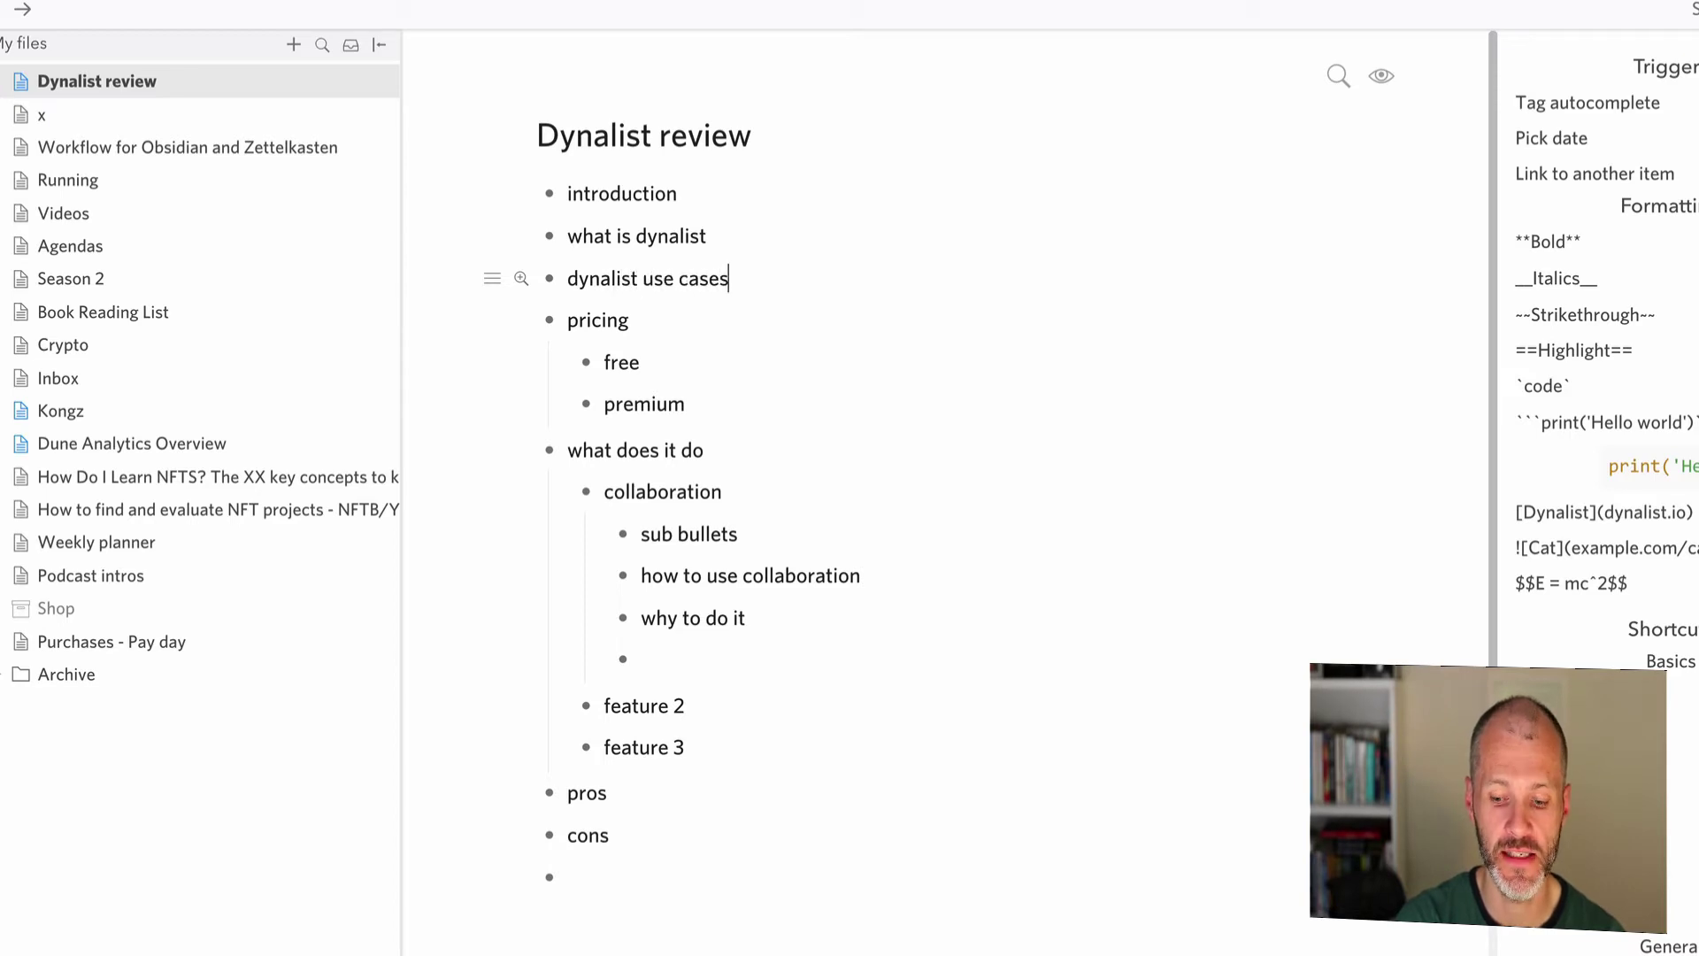
{"action": "key", "text": "ctrl+bracketright"}
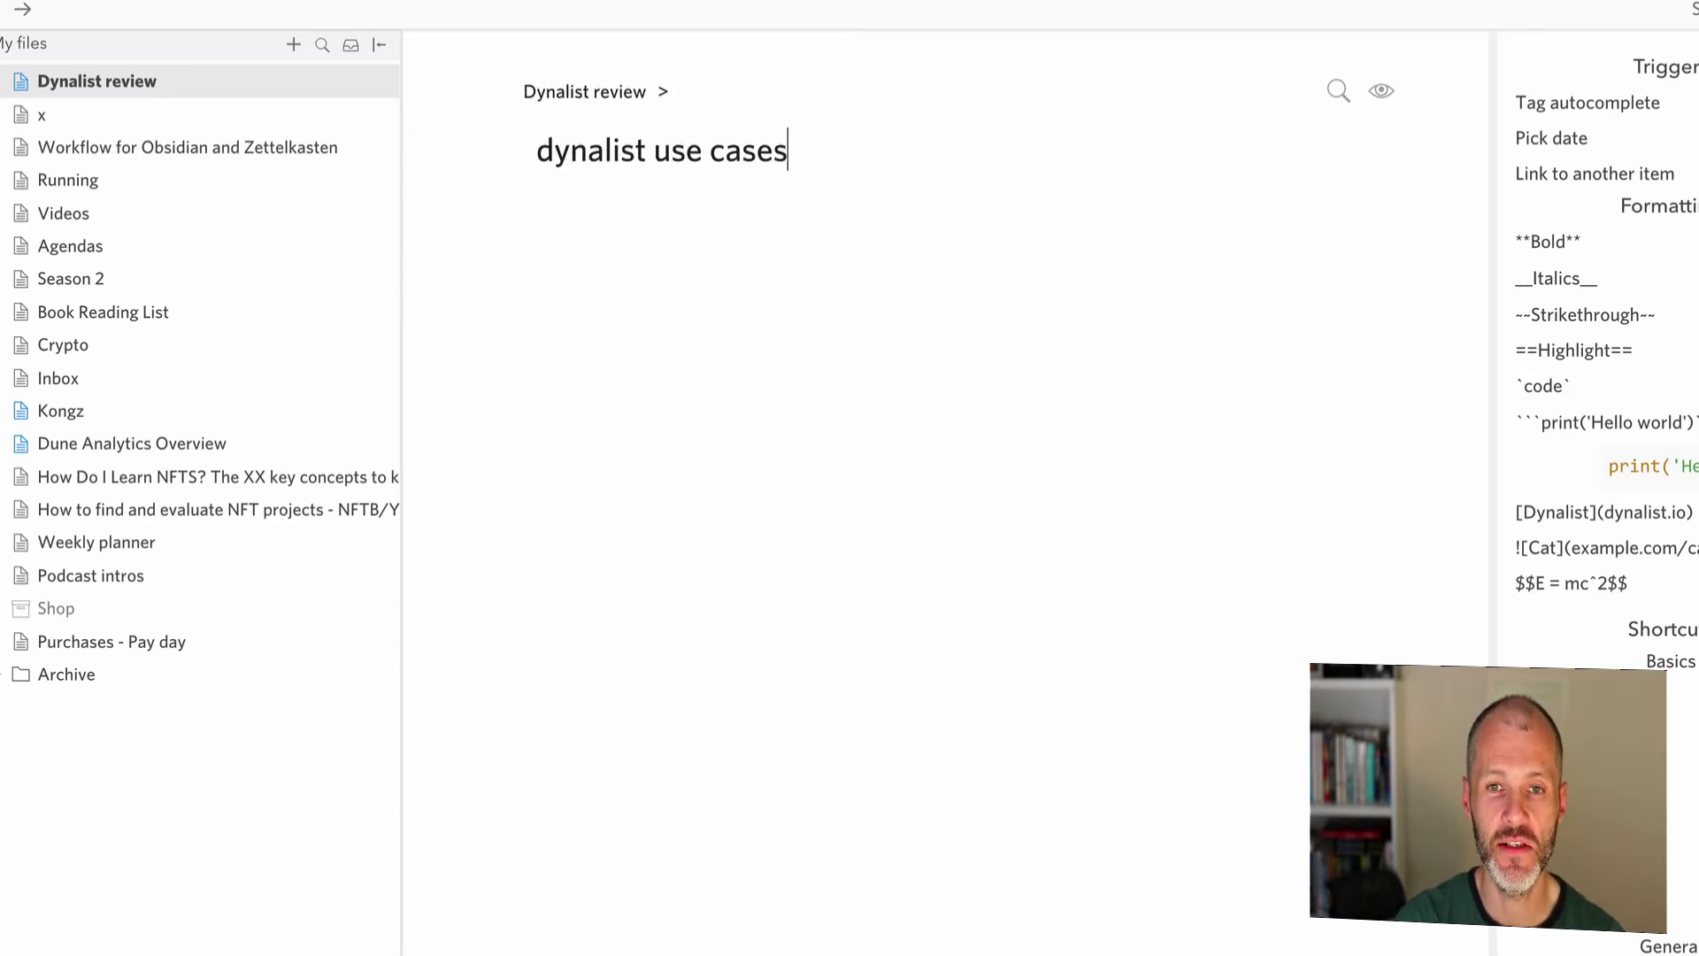
{"action": "key", "text": "Return"}
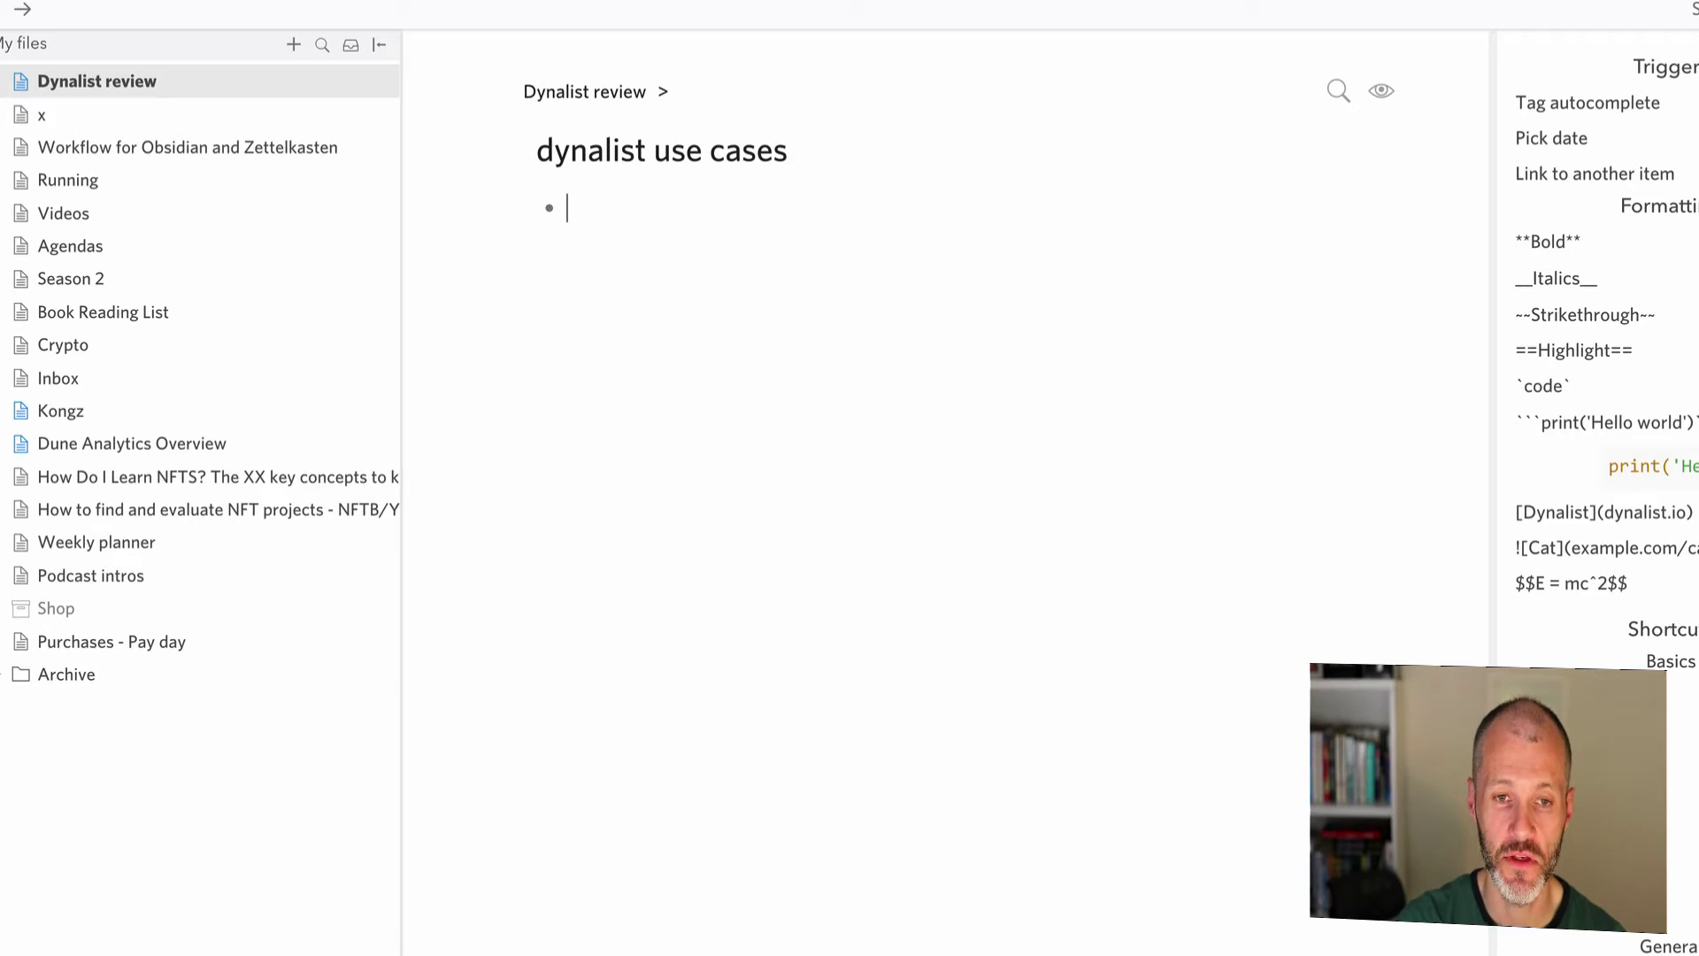
{"action": "type", "text": "artic"}
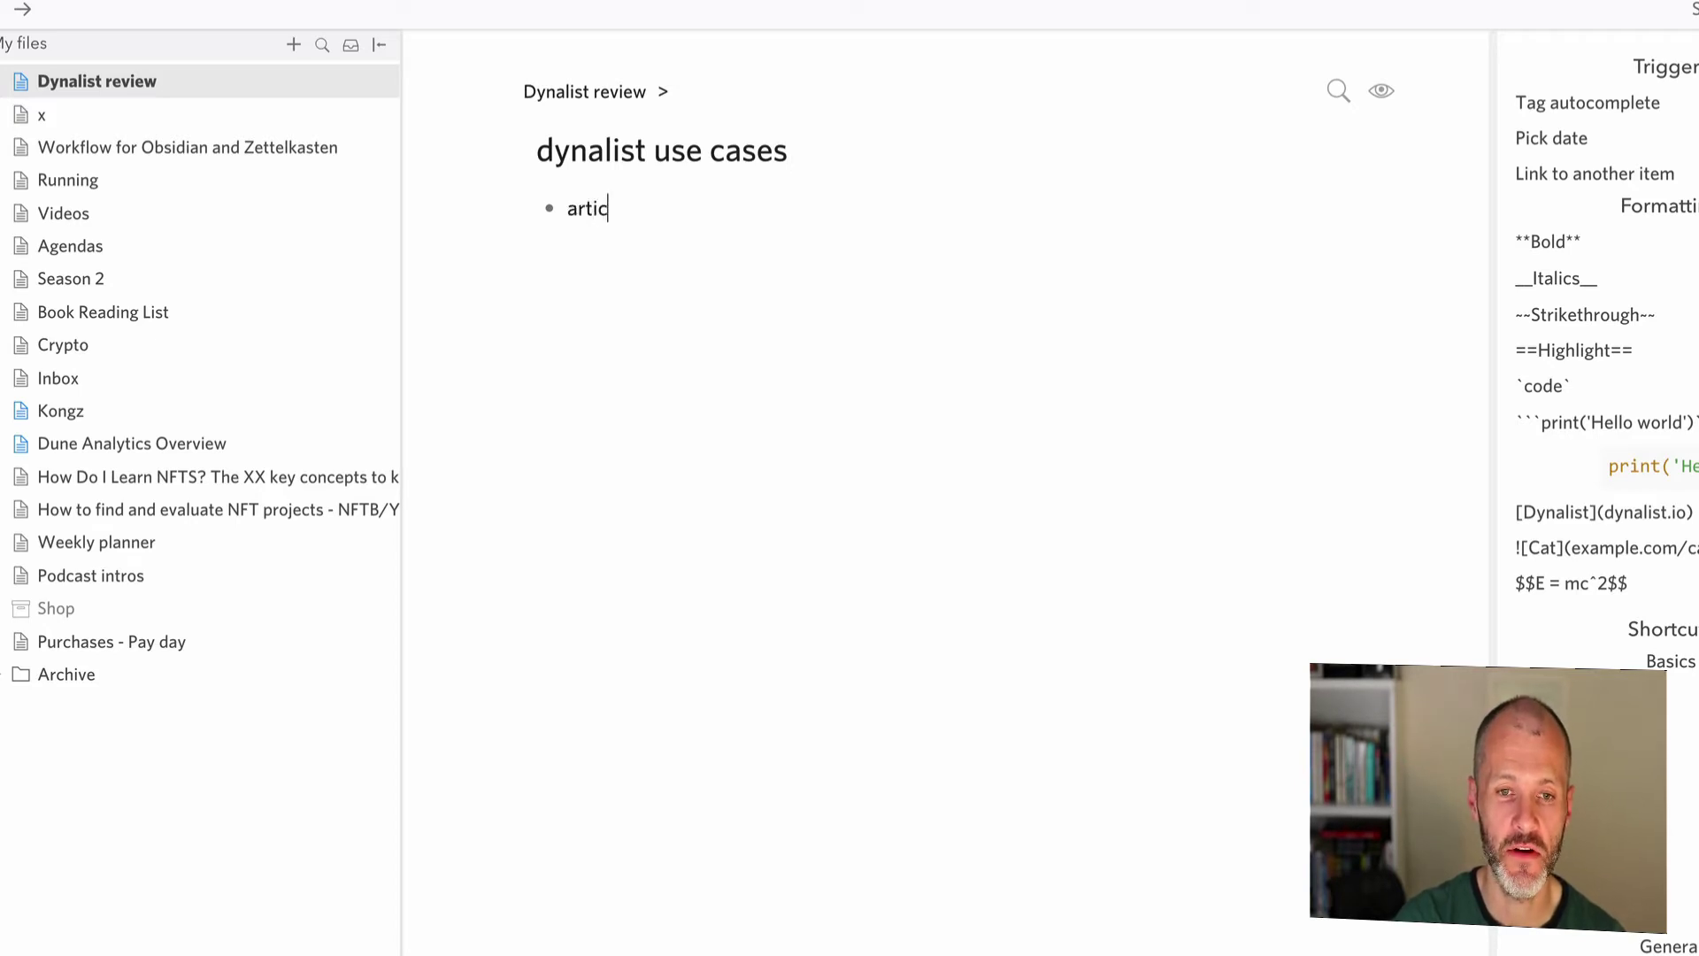
{"action": "type", "text": "le outlines"}
{"action": "key", "text": "Return"}
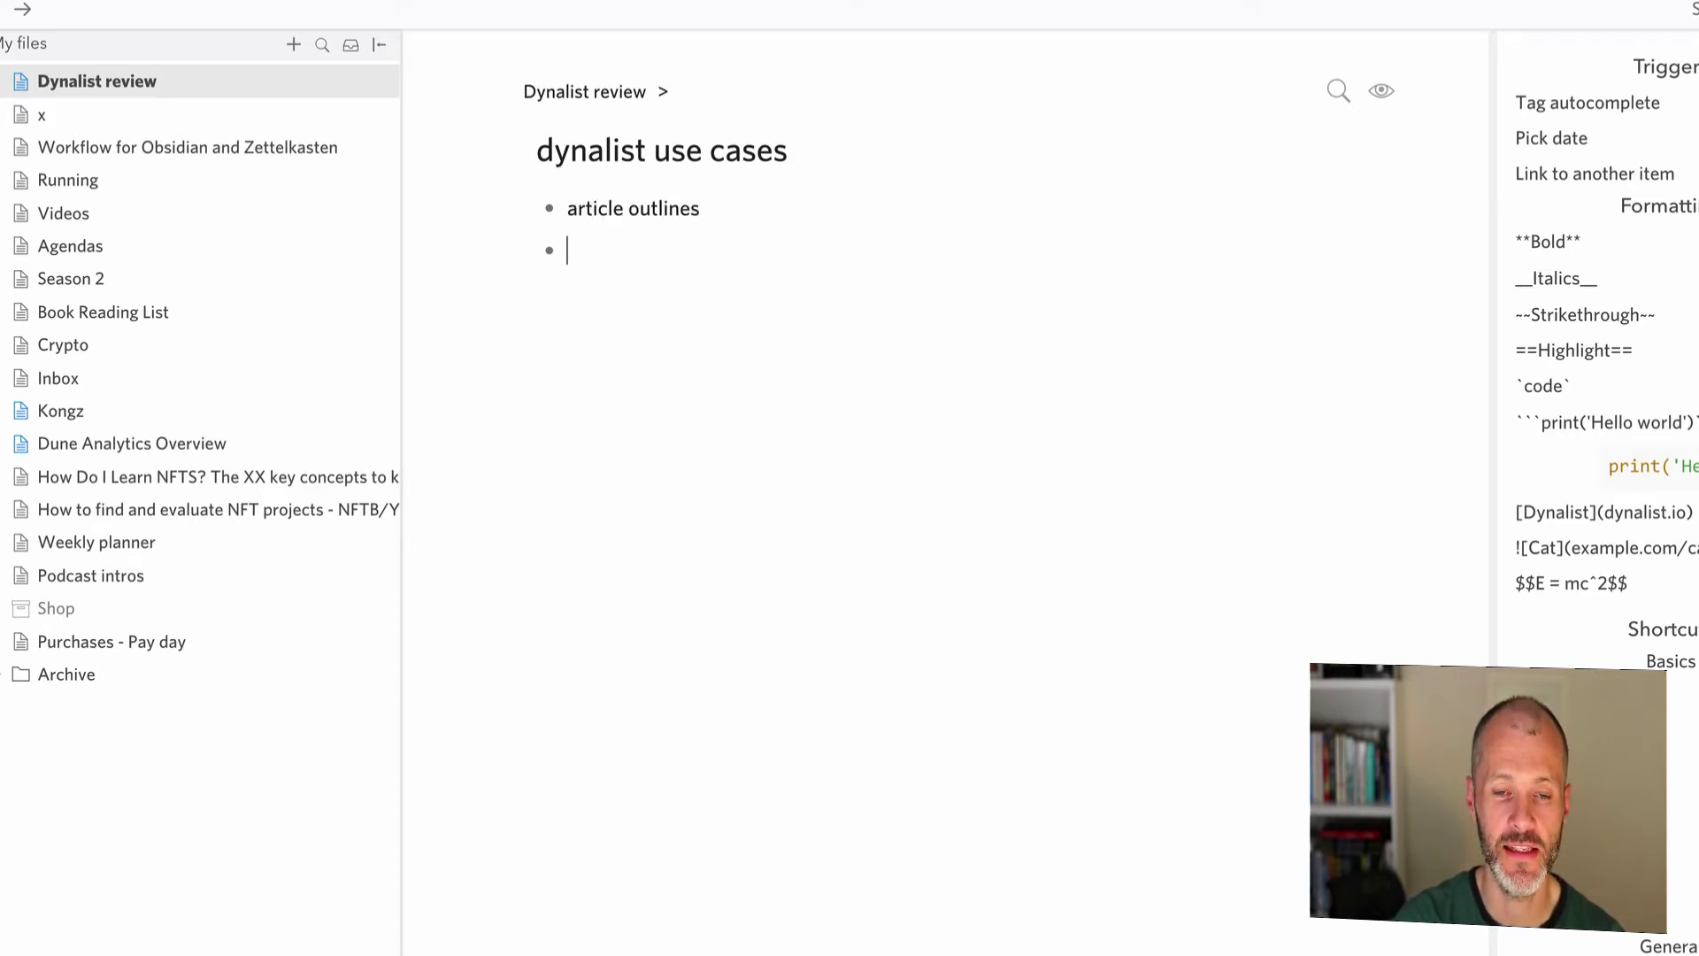
{"action": "type", "text": "meeting a"}
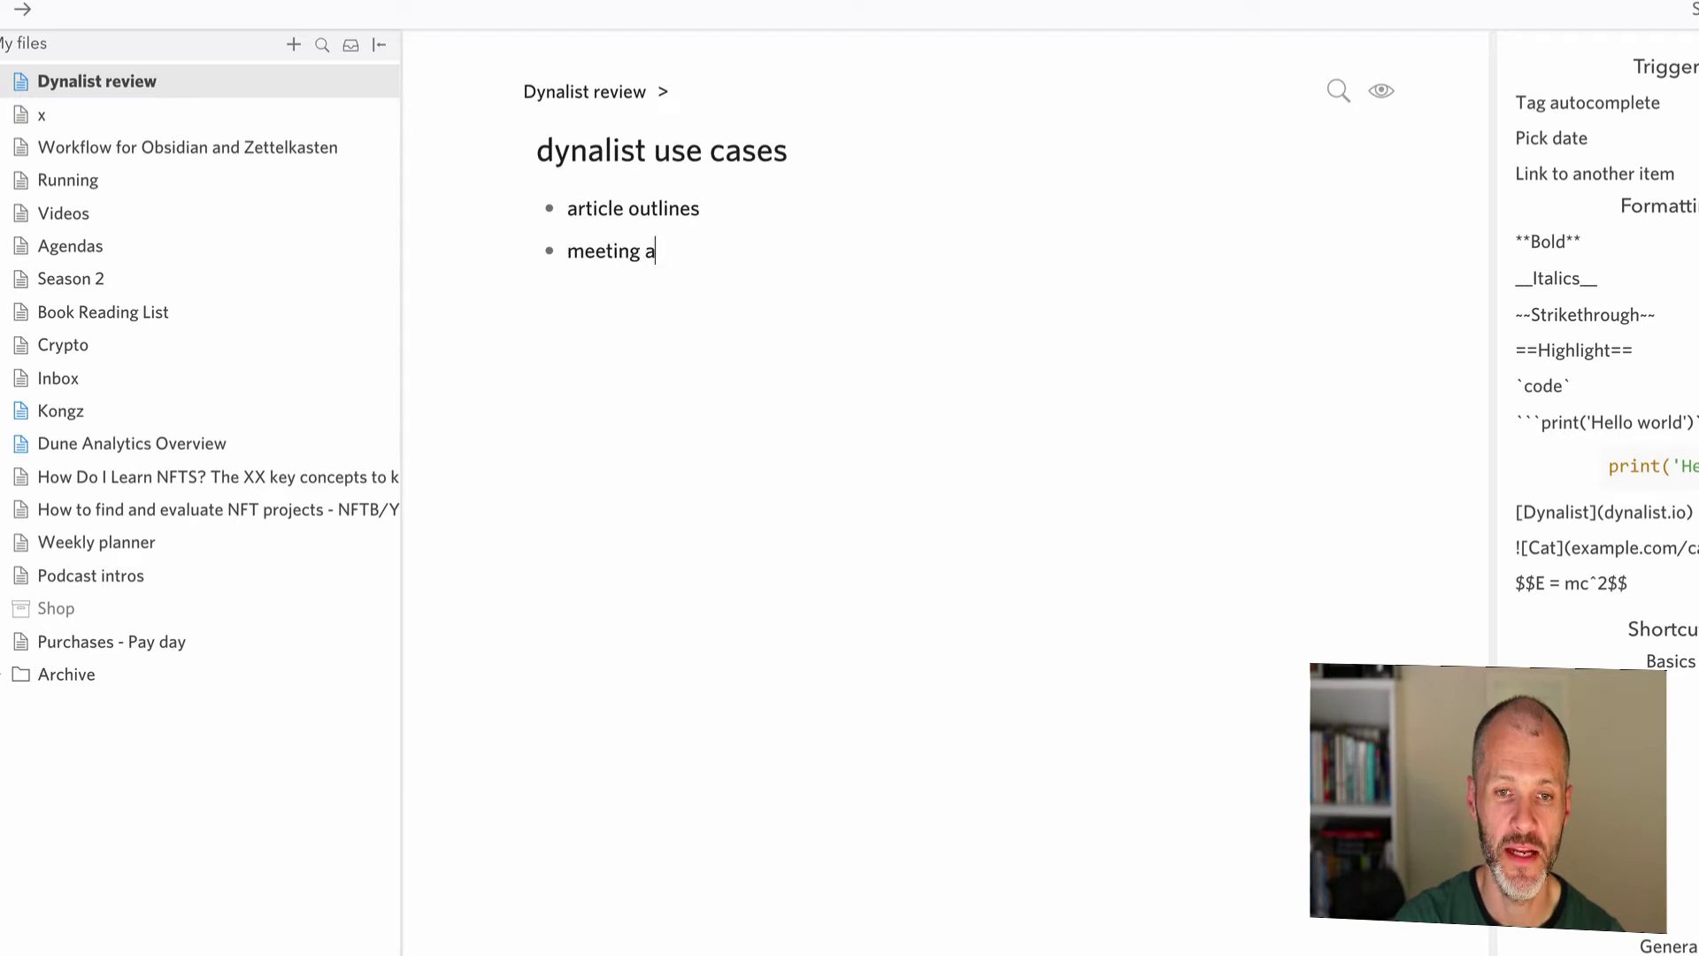
{"action": "type", "text": "gendas and mee"}
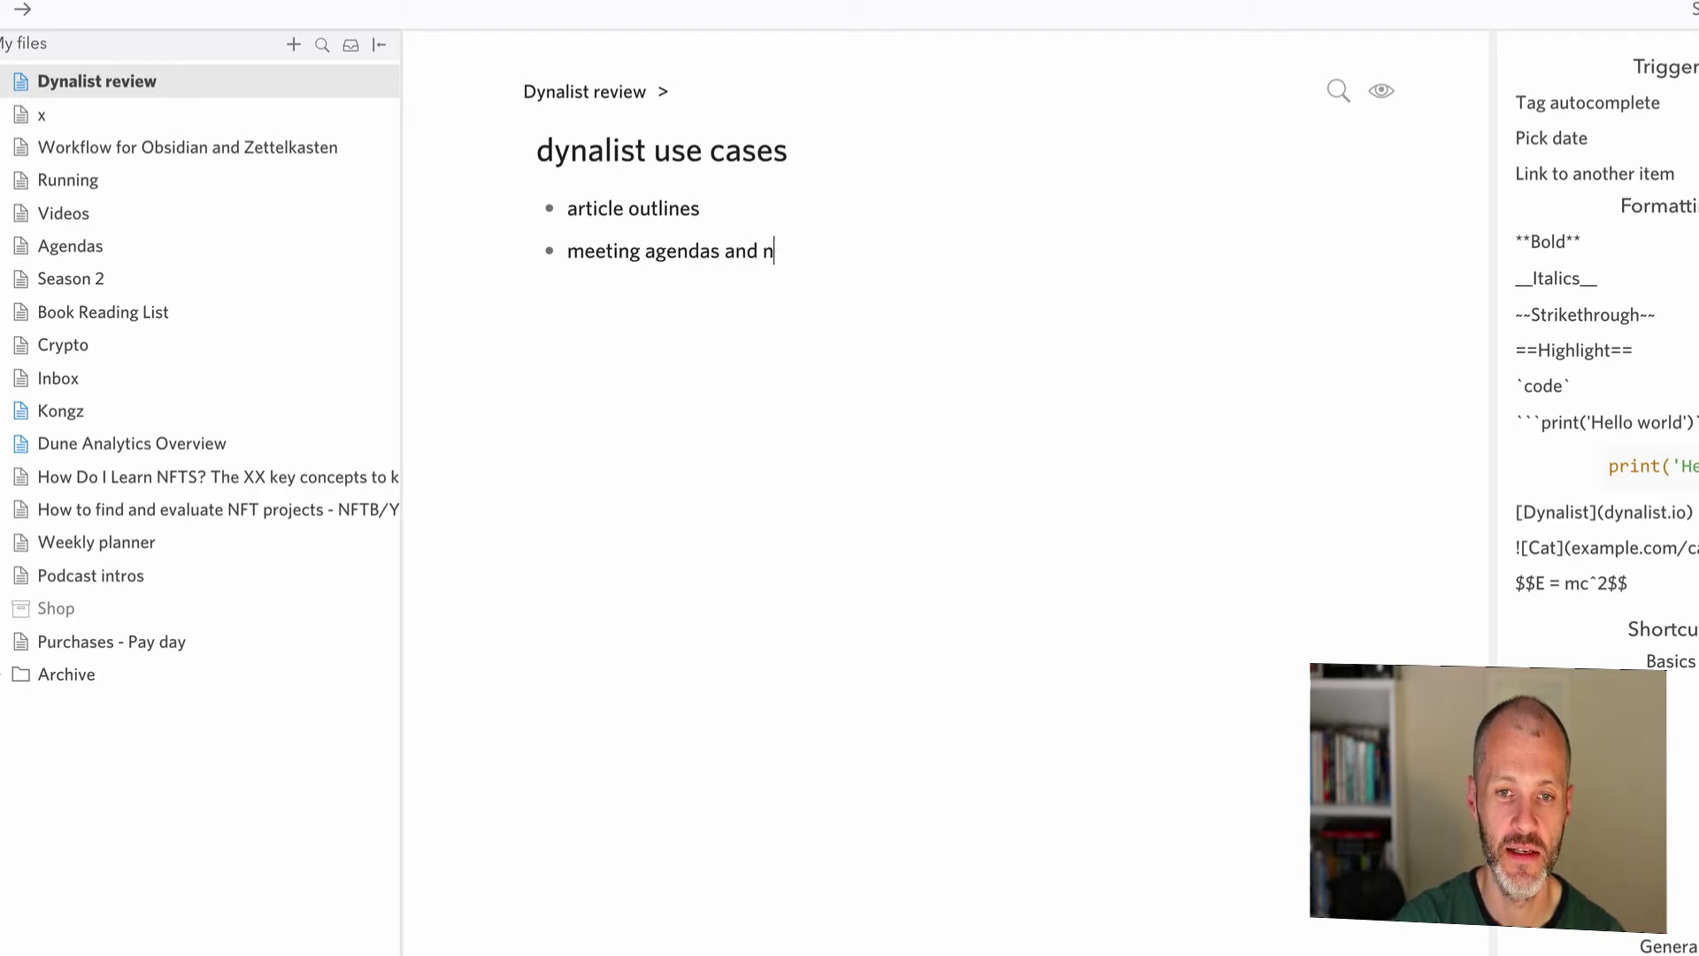
{"action": "type", "text": "ting notes"}
{"action": "key", "text": "Return"}
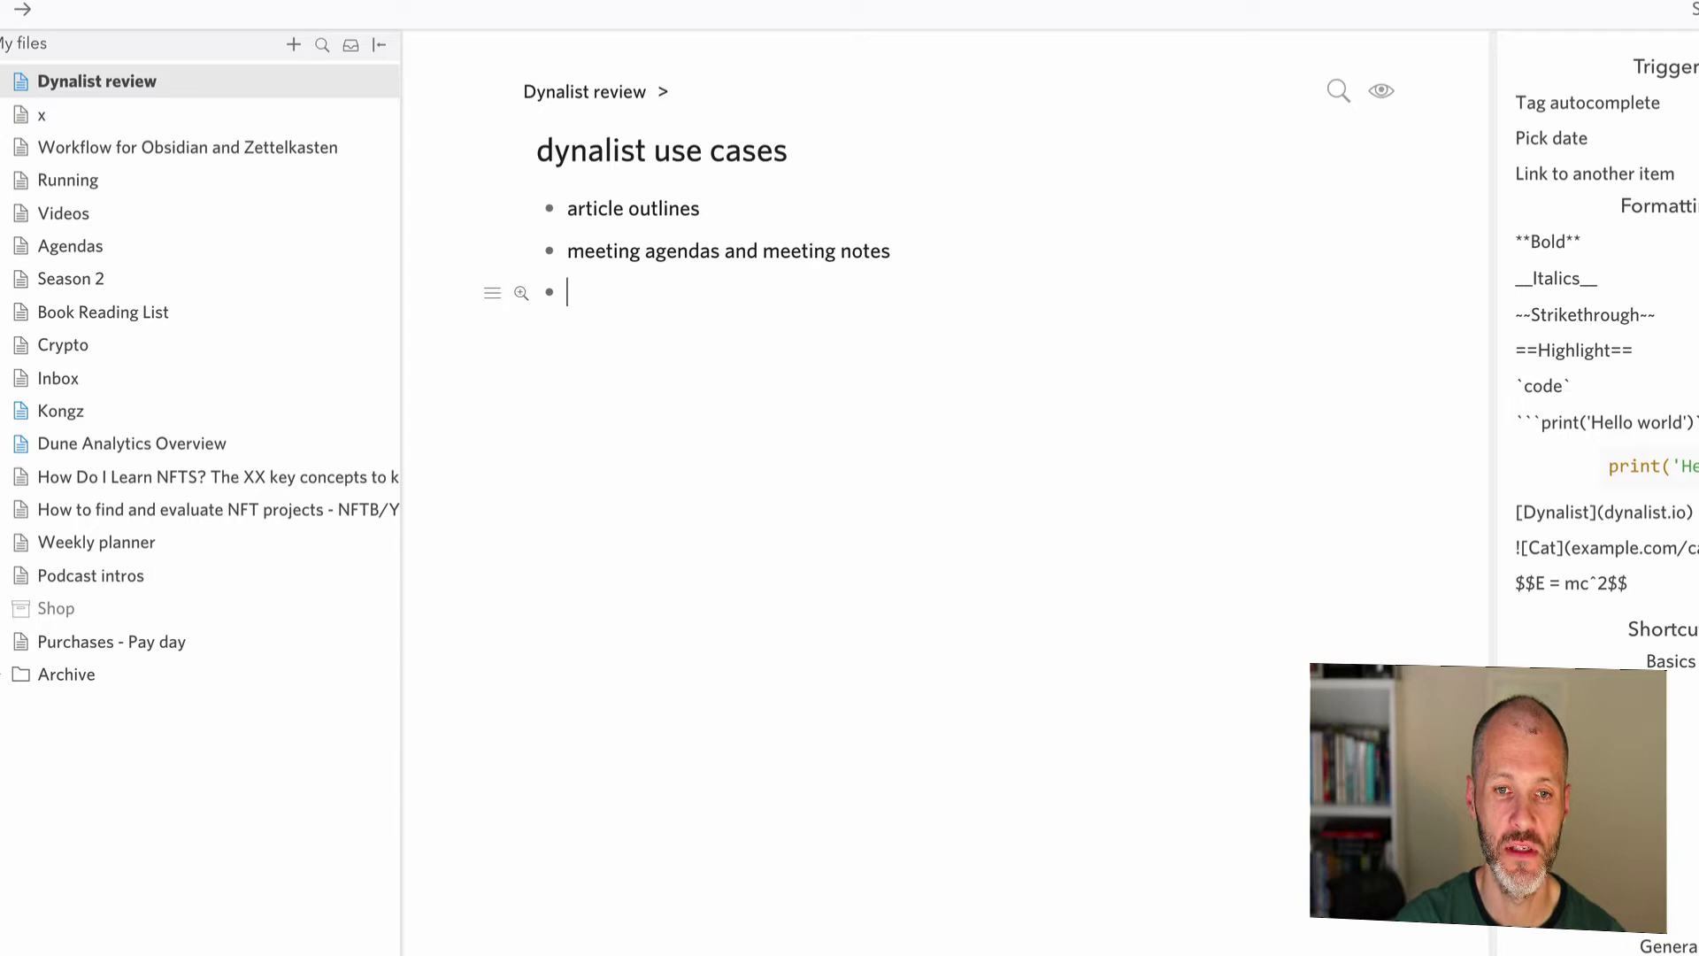
{"action": "type", "text": "for capturing ideas"}
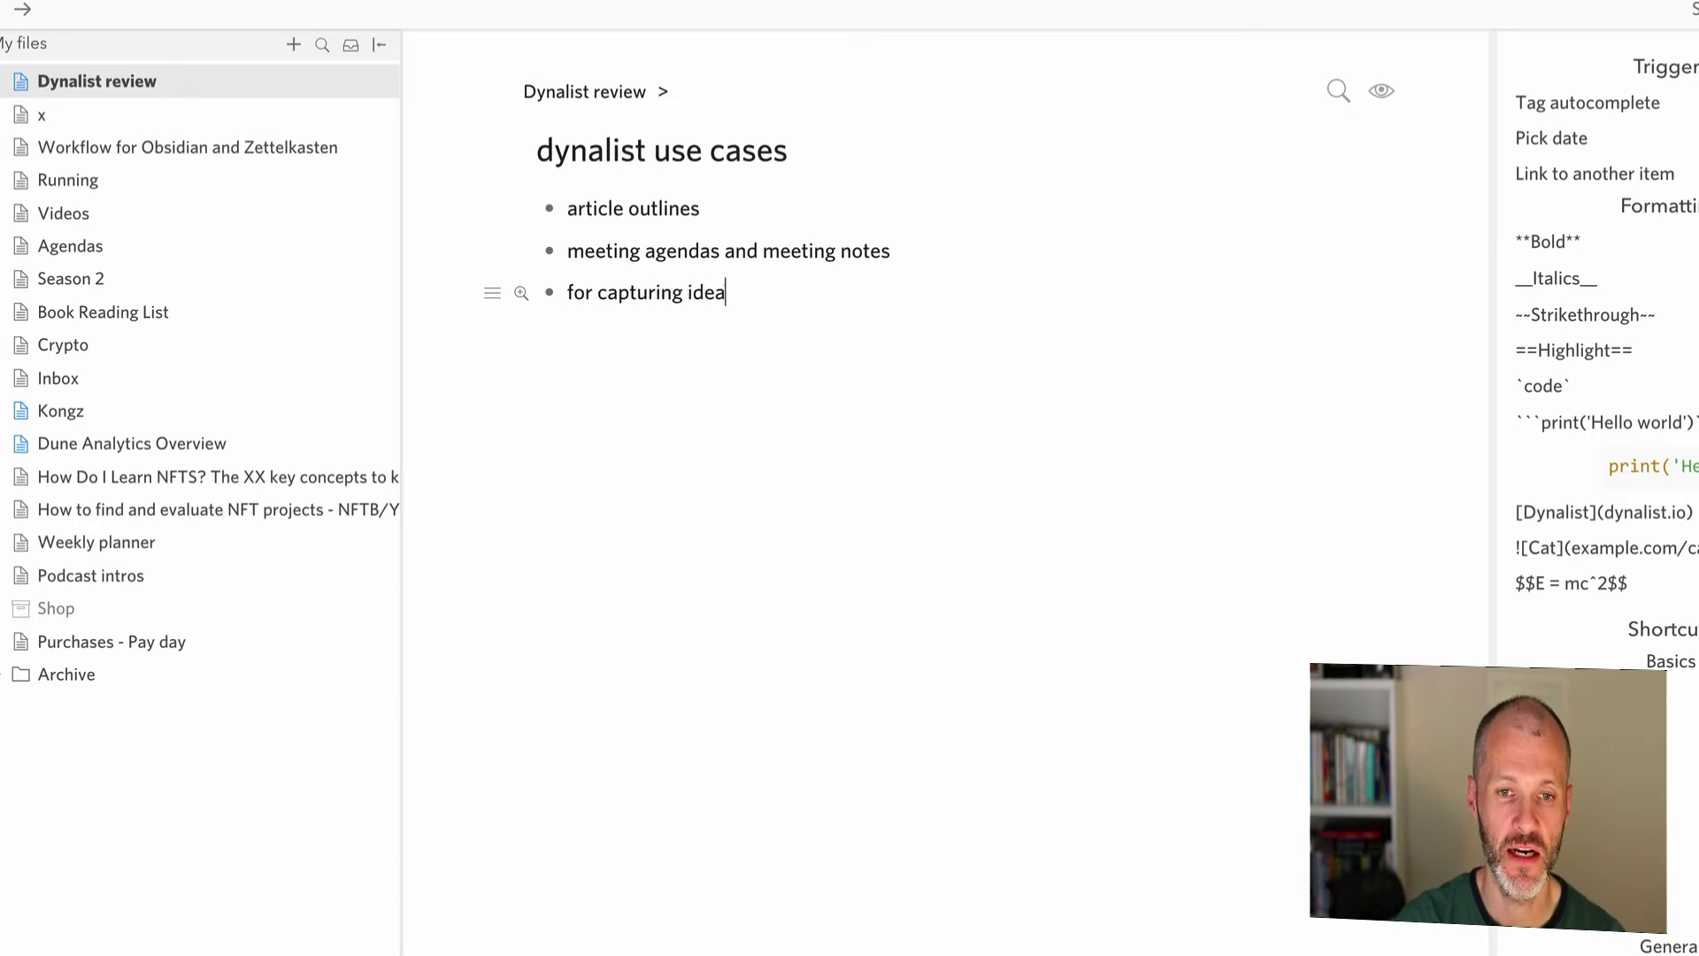
- Add the use case 'outlining books and book chapters'
{"action": "key", "text": "Return"}
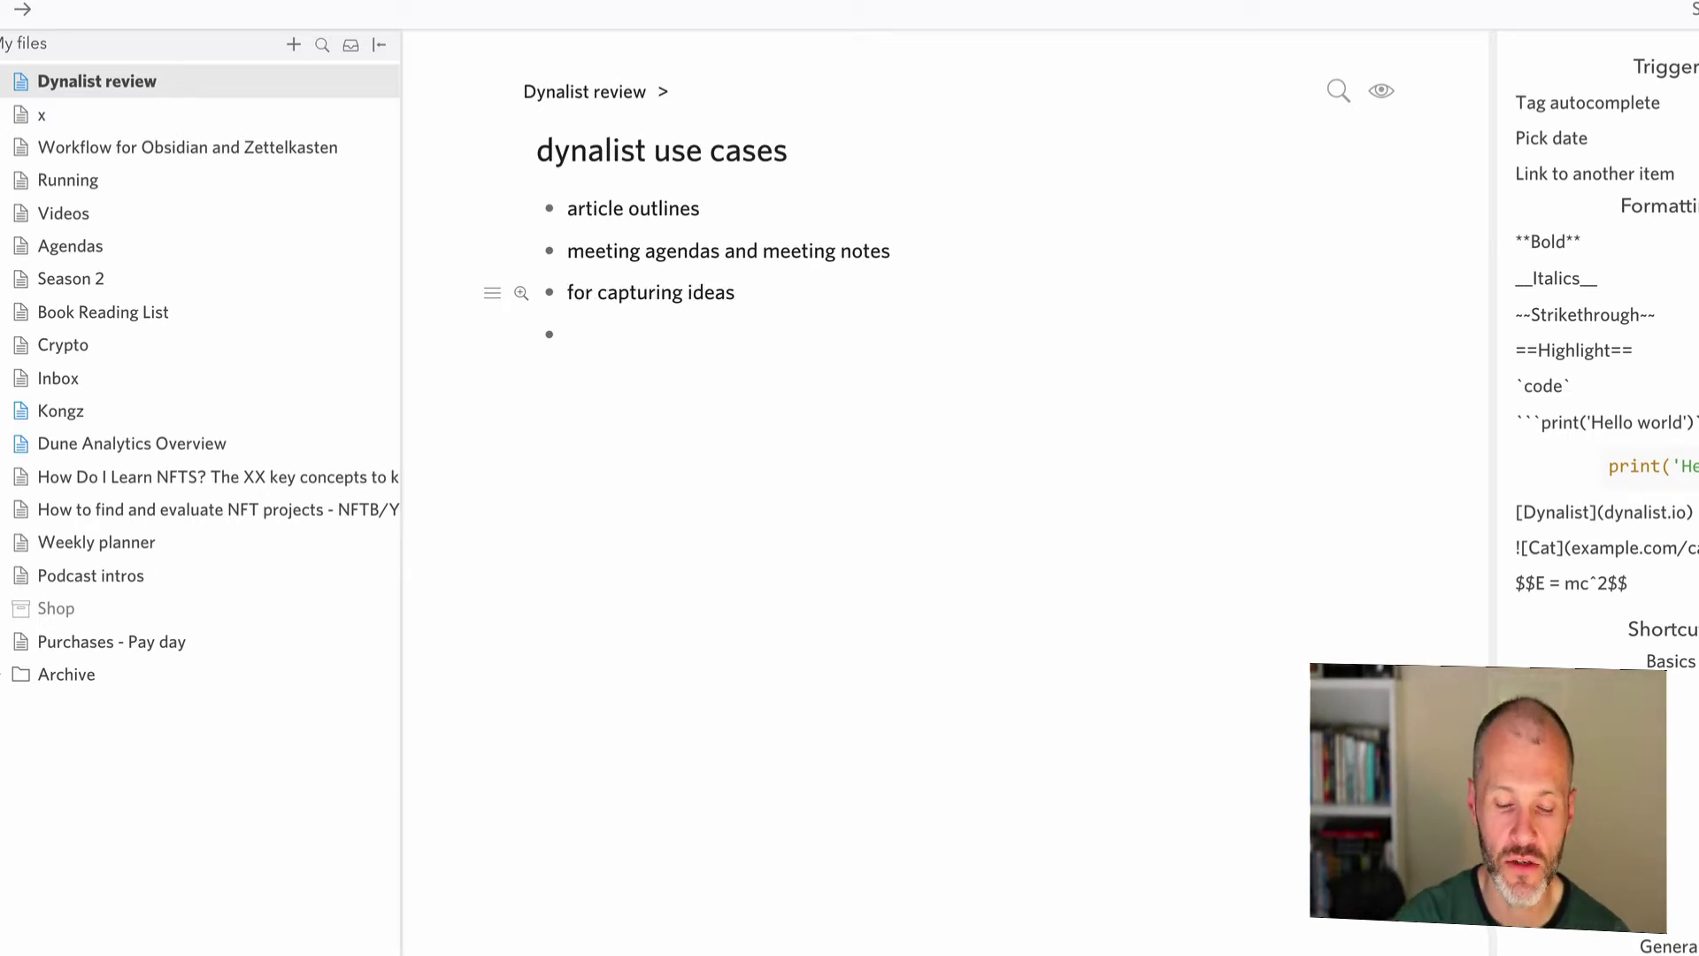
{"action": "type", "text": "outli"}
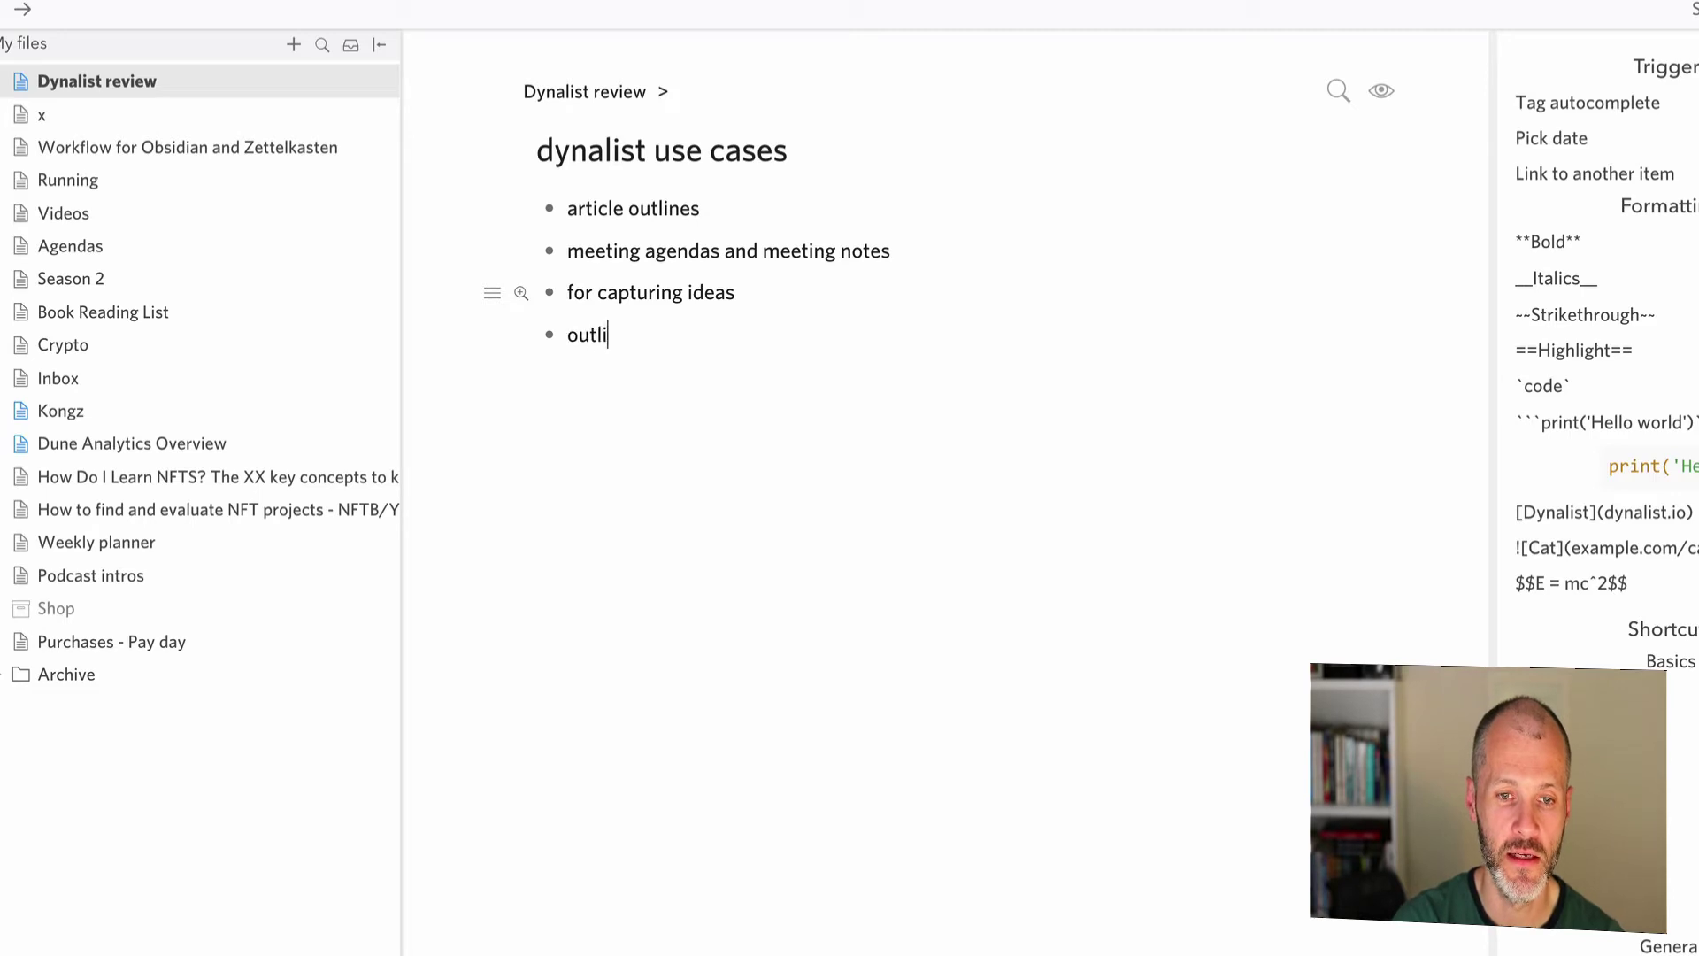
{"action": "type", "text": "ning books... and books"}
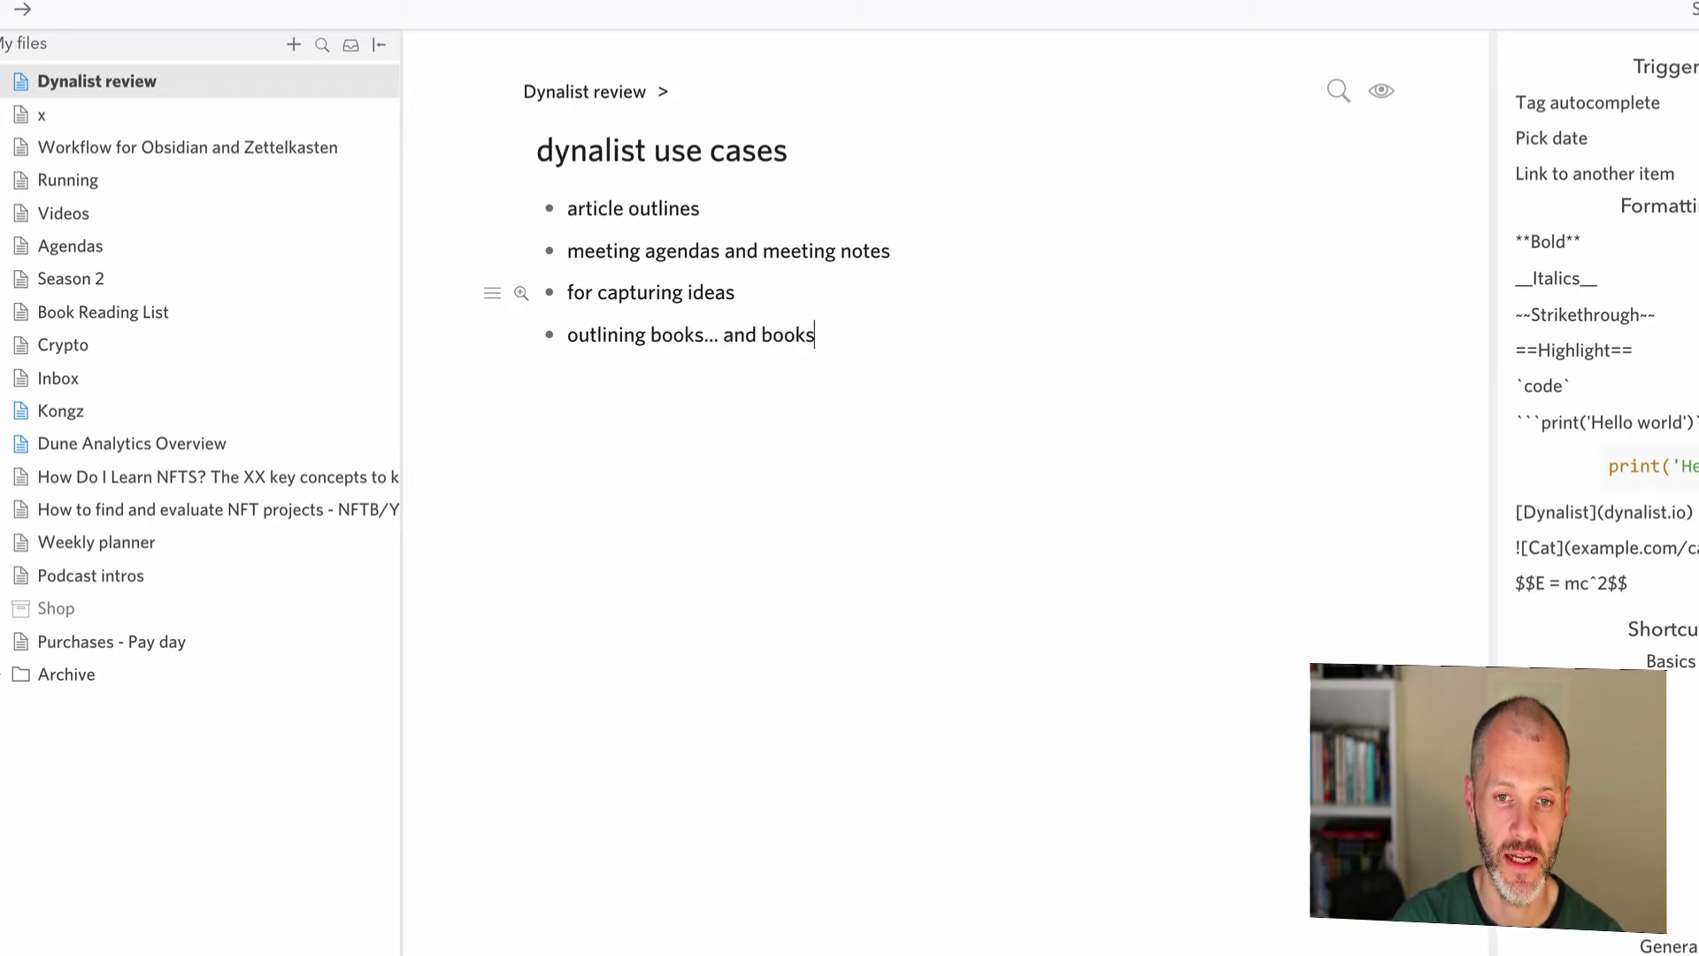
{"action": "key", "text": "BackSpace"}
{"action": "type", "text": "chapters"}
- Add the use case 'for briefing other writers and freelancers', fixing the typos
{"action": "key", "text": "Return"}
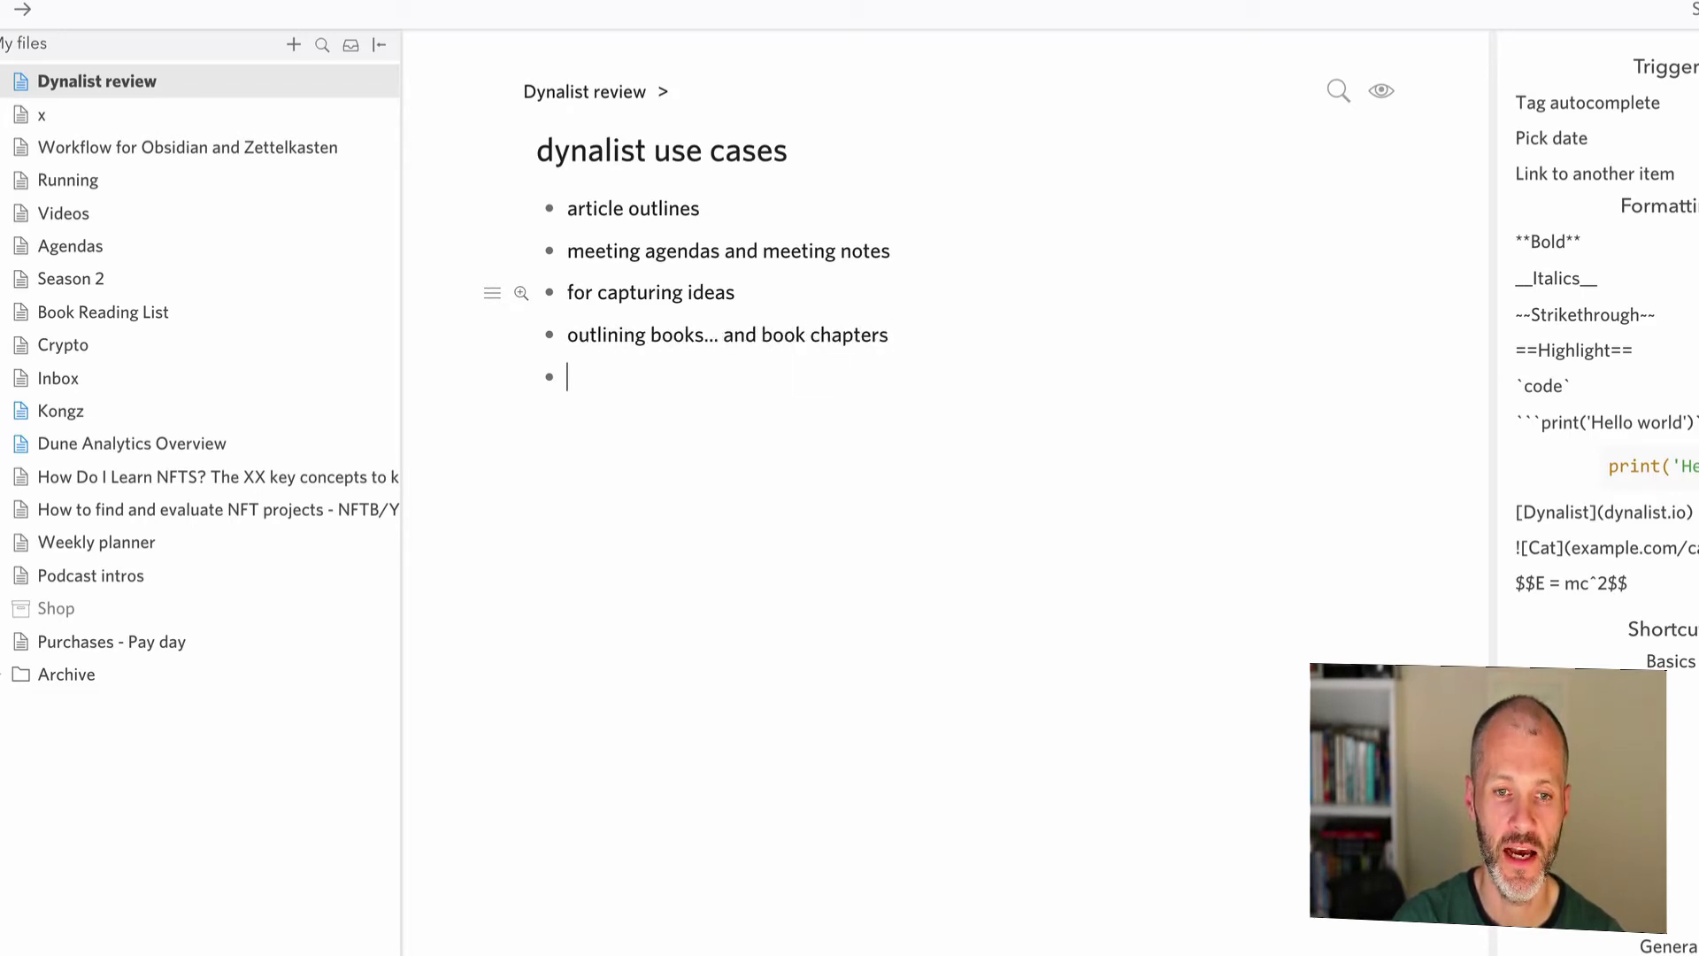
{"action": "type", "text": "for briefing other f"}
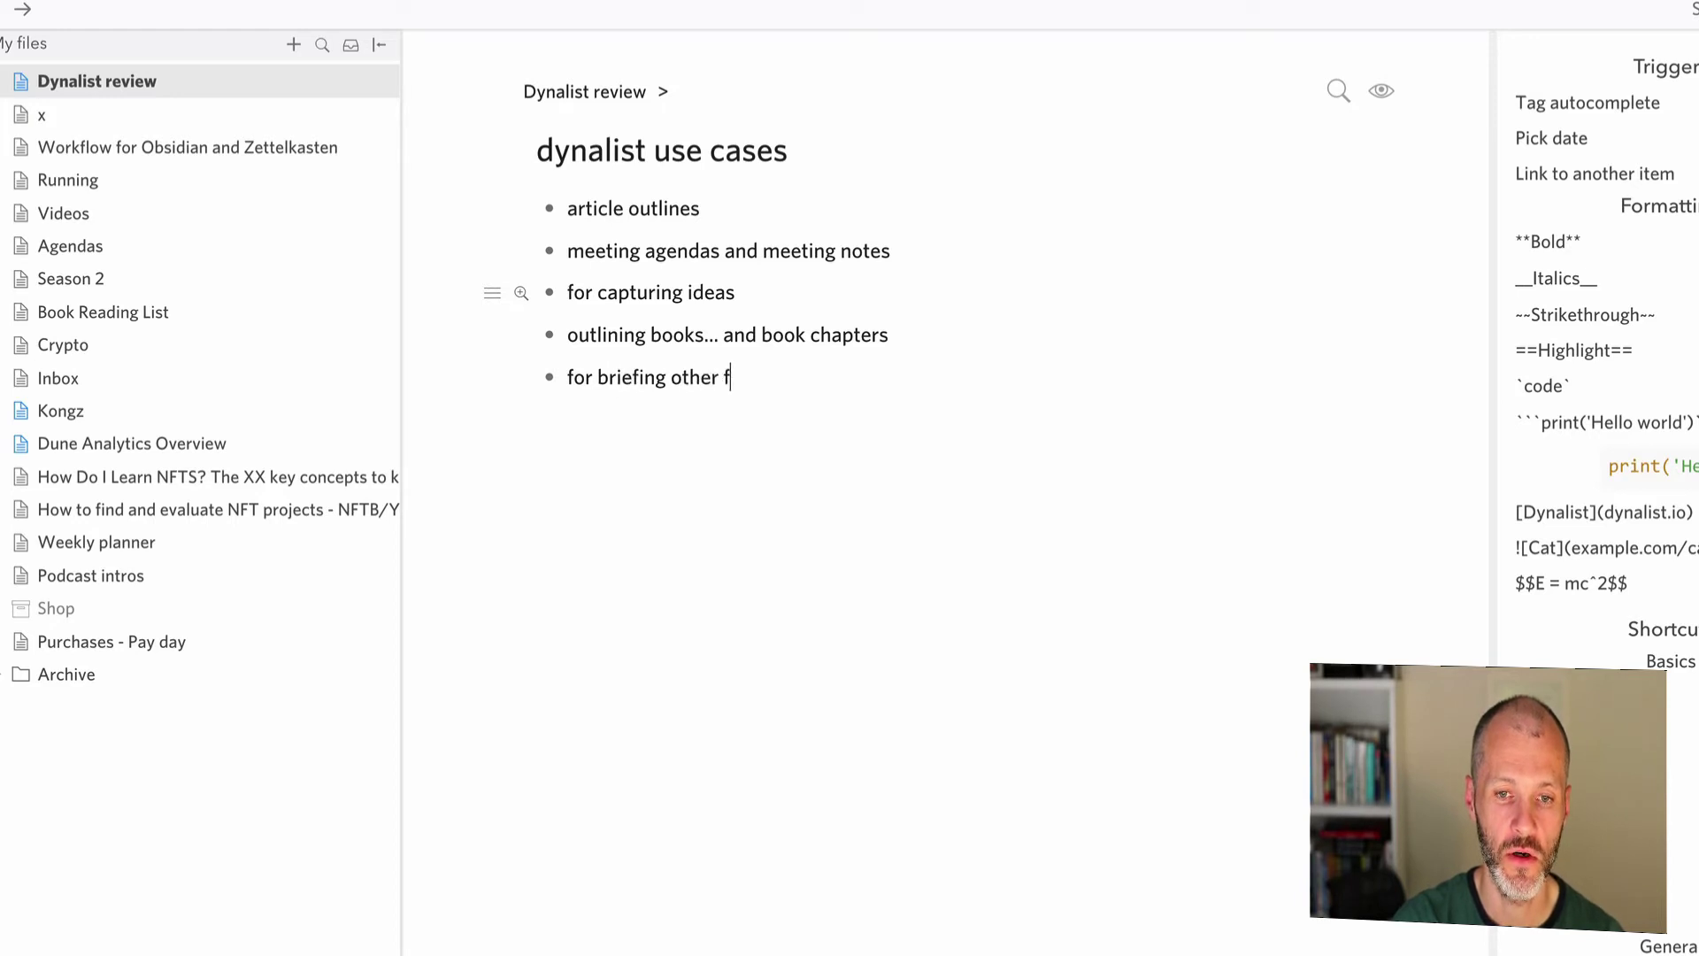
{"action": "key", "text": "BackSpace"}
{"action": "type", "text": "writesr and freee"}
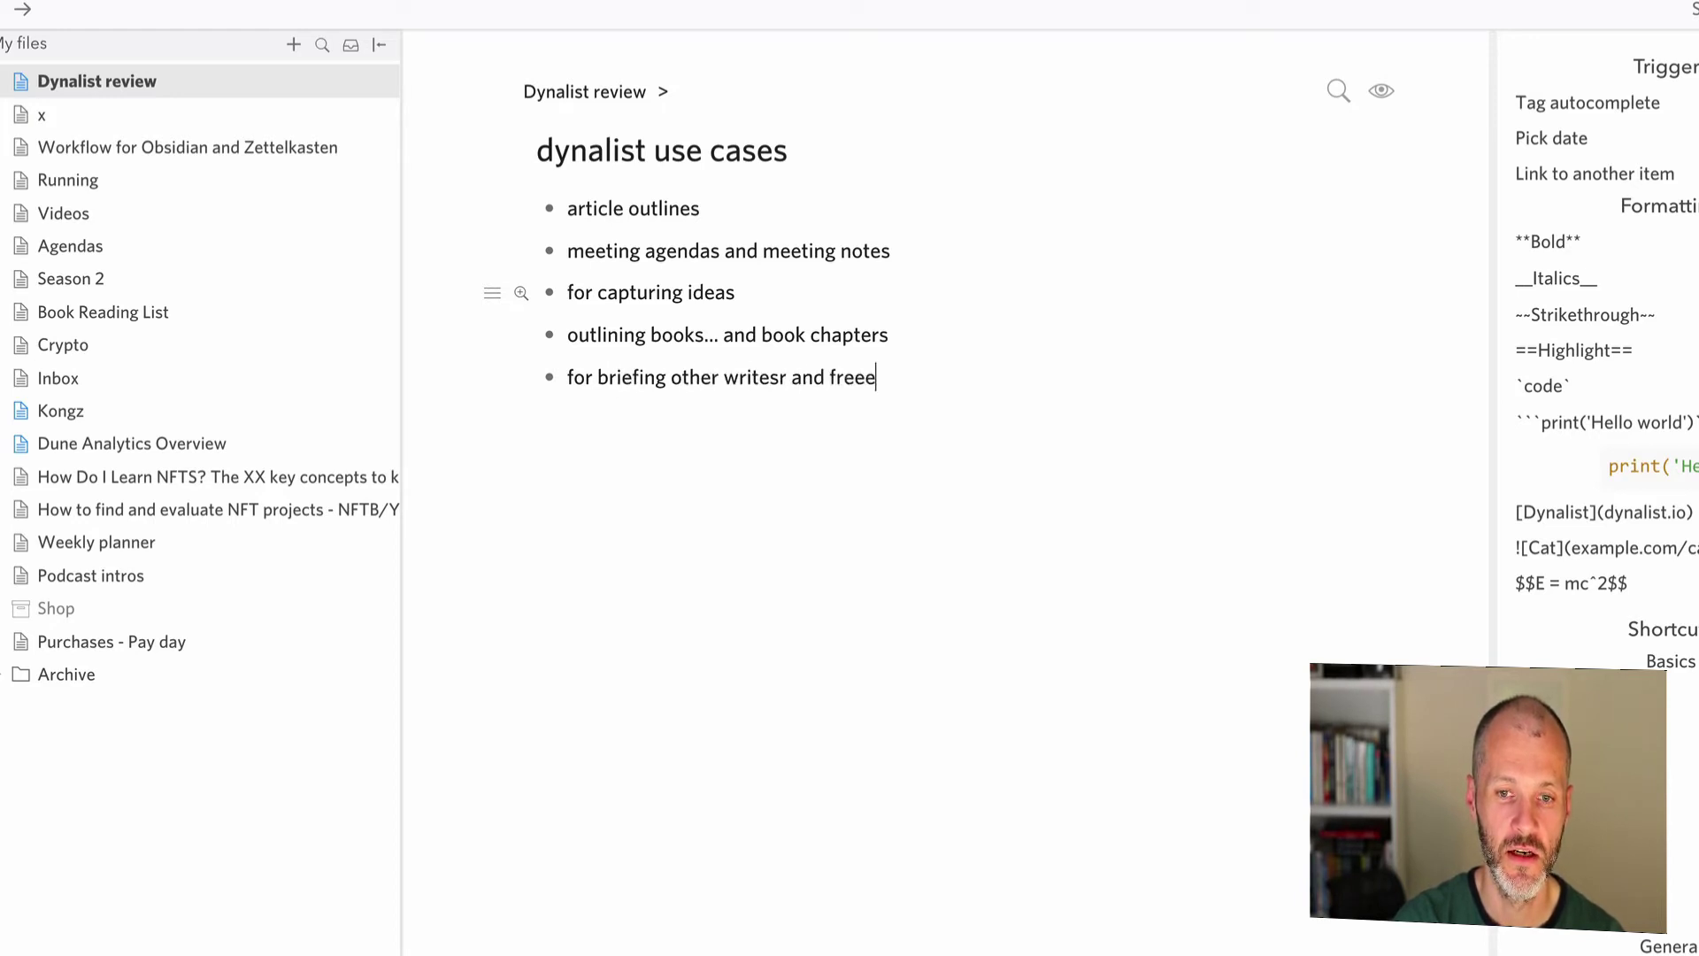
{"action": "key", "text": "BackSpace"}
{"action": "type", "text": "lancers"}
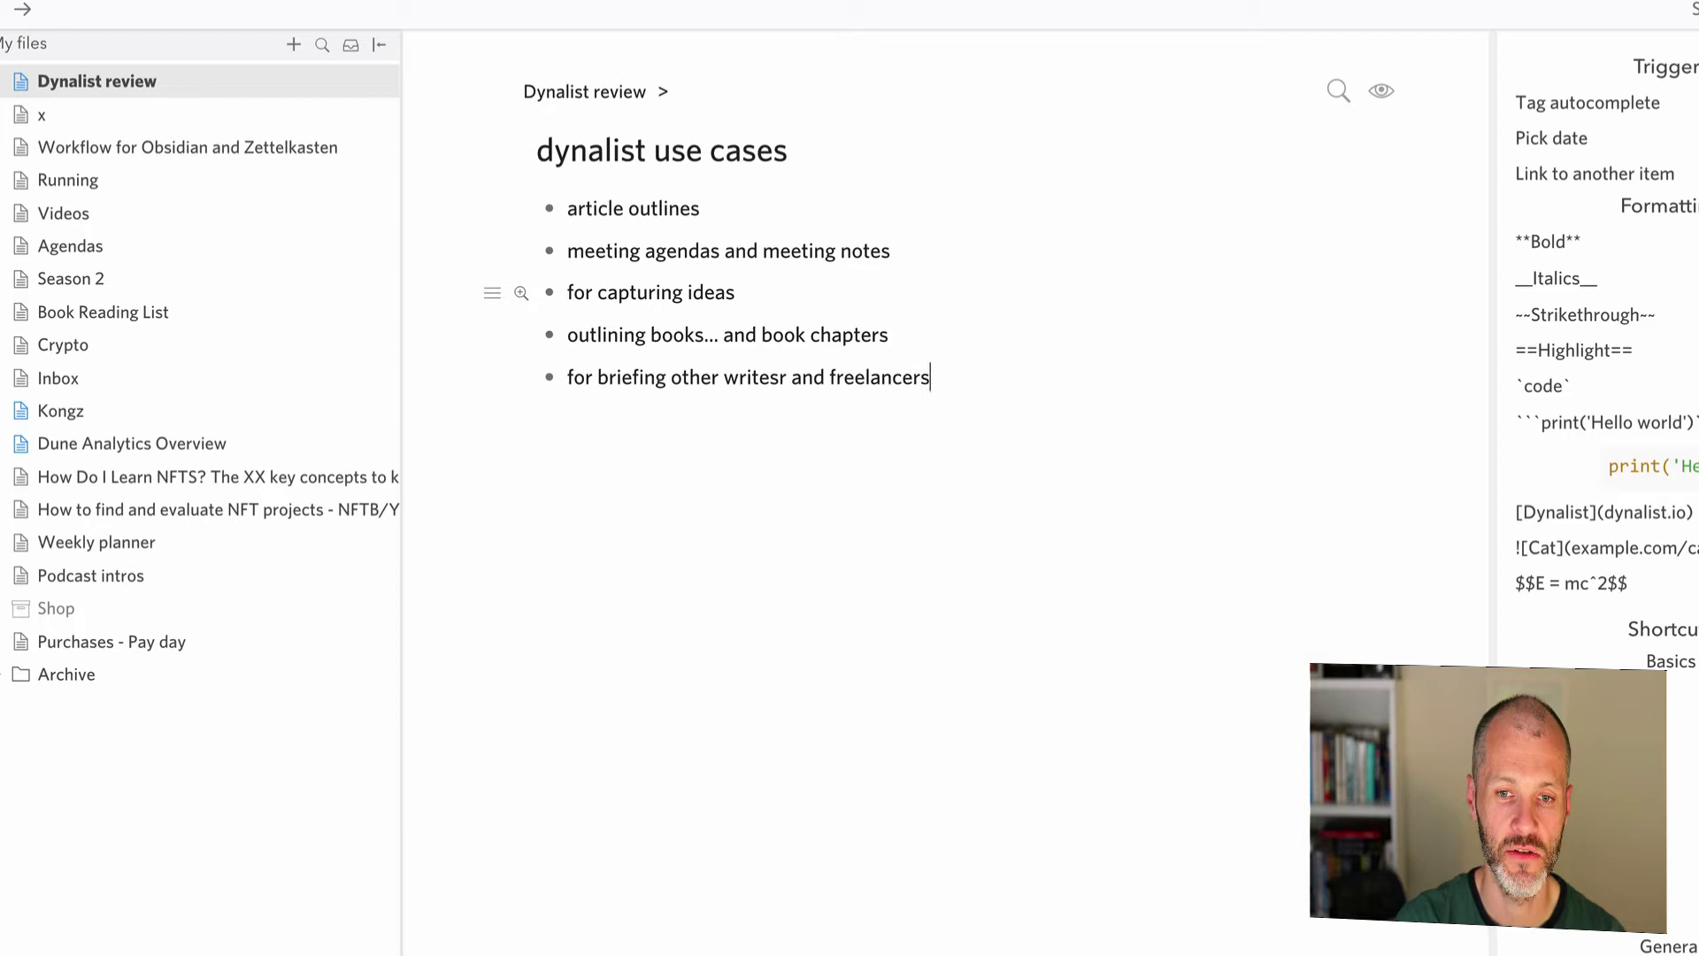
{"action": "key", "text": "alt+Left"}
{"action": "key", "text": "alt+Left"}
{"action": "key", "text": "BackSpace"}
{"action": "key", "text": "BackSpace"}
{"action": "key", "text": "BackSpace"}
{"action": "type", "text": "rs"}
{"action": "key", "text": "alt+Right"}
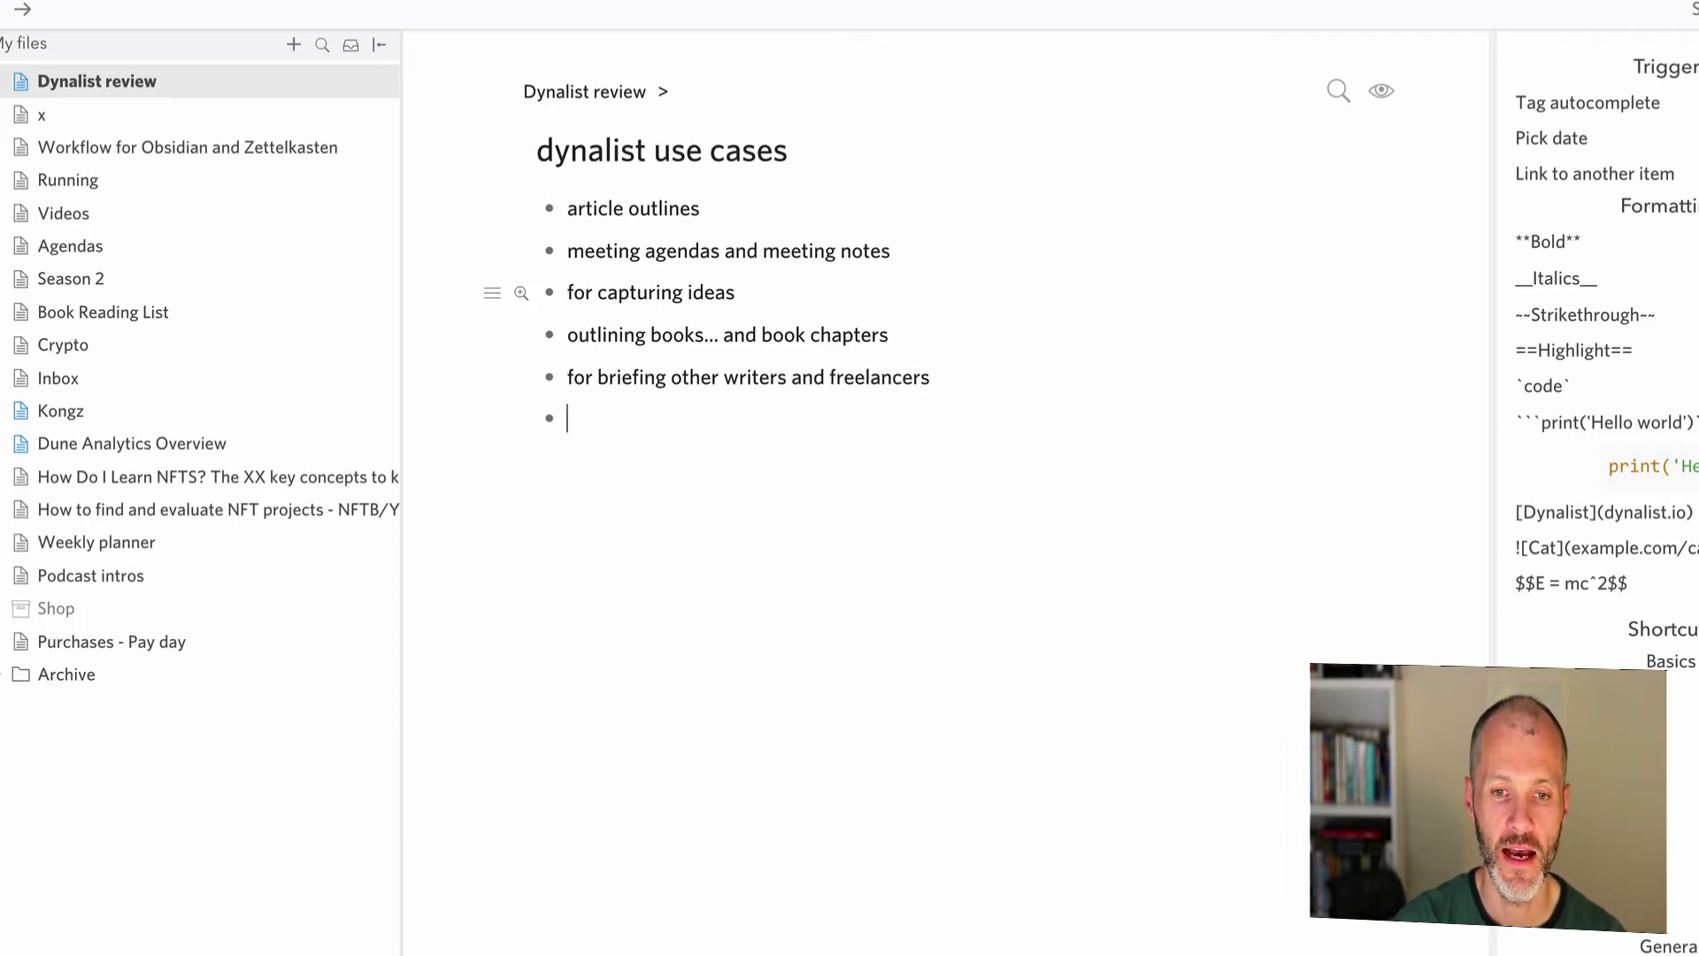
- Add 'managing your week or your to do list' and 'or even your calendar'
{"action": "type", "text": "managing your week"}
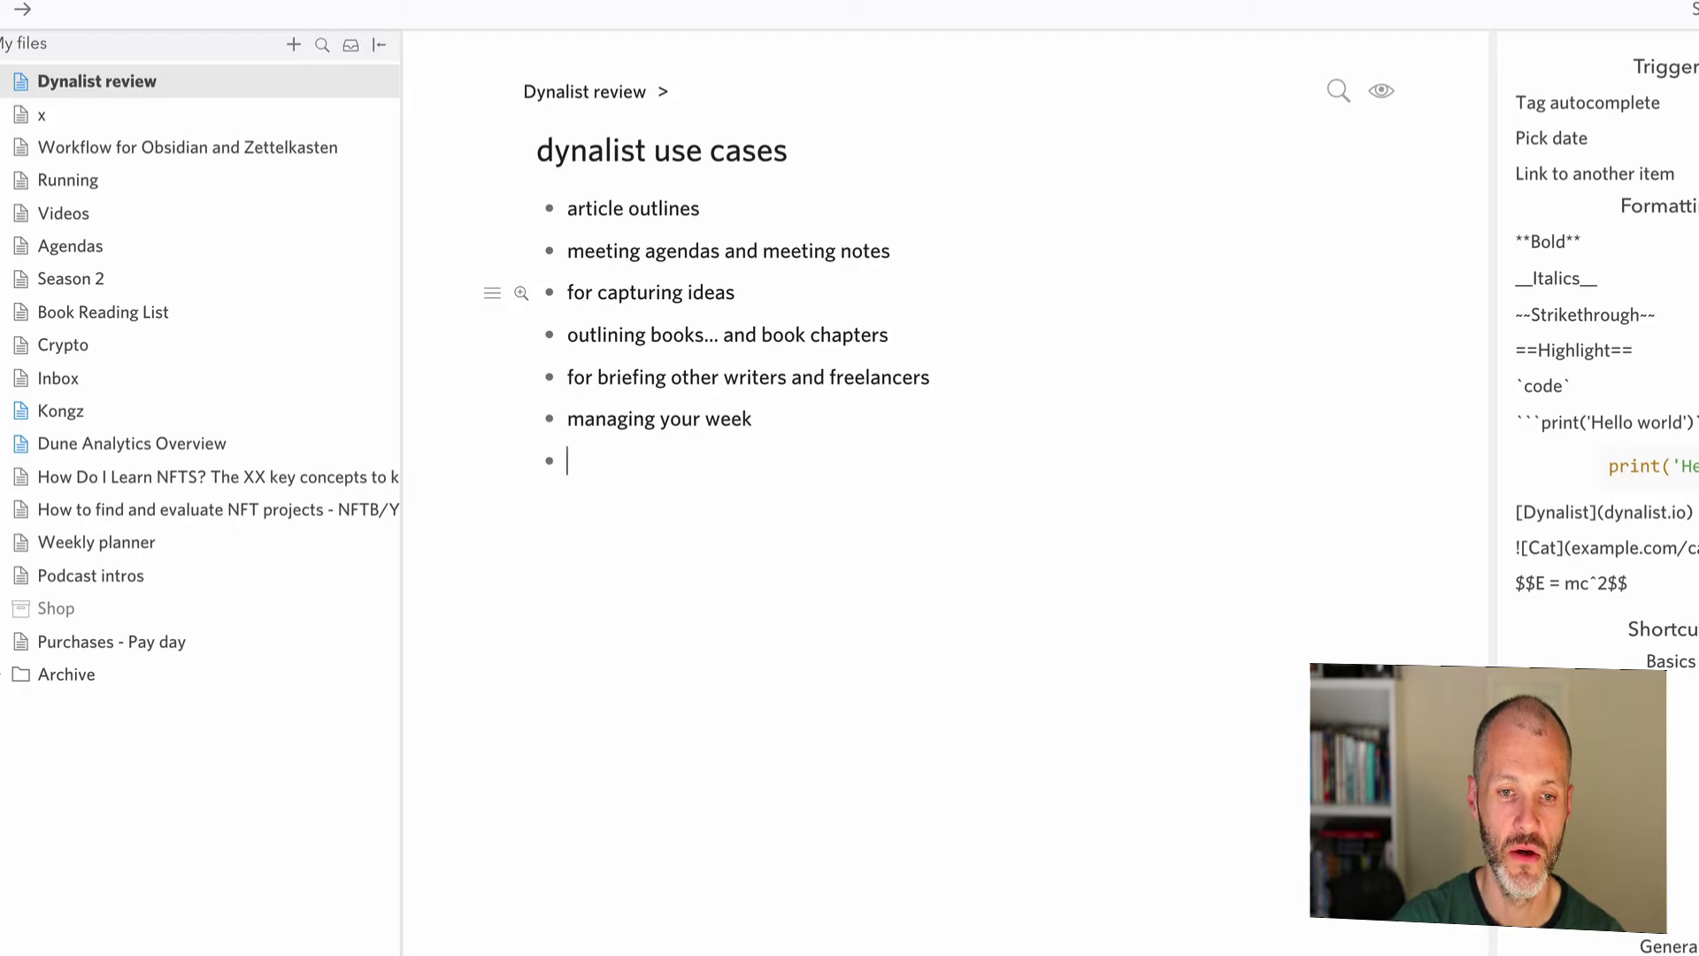
{"action": "type", "text": "or y our"}
{"action": "key", "text": "BackSpace"}
{"action": "key", "text": "BackSpace"}
{"action": "key", "text": "BackSpace"}
{"action": "type", "text": "our"}
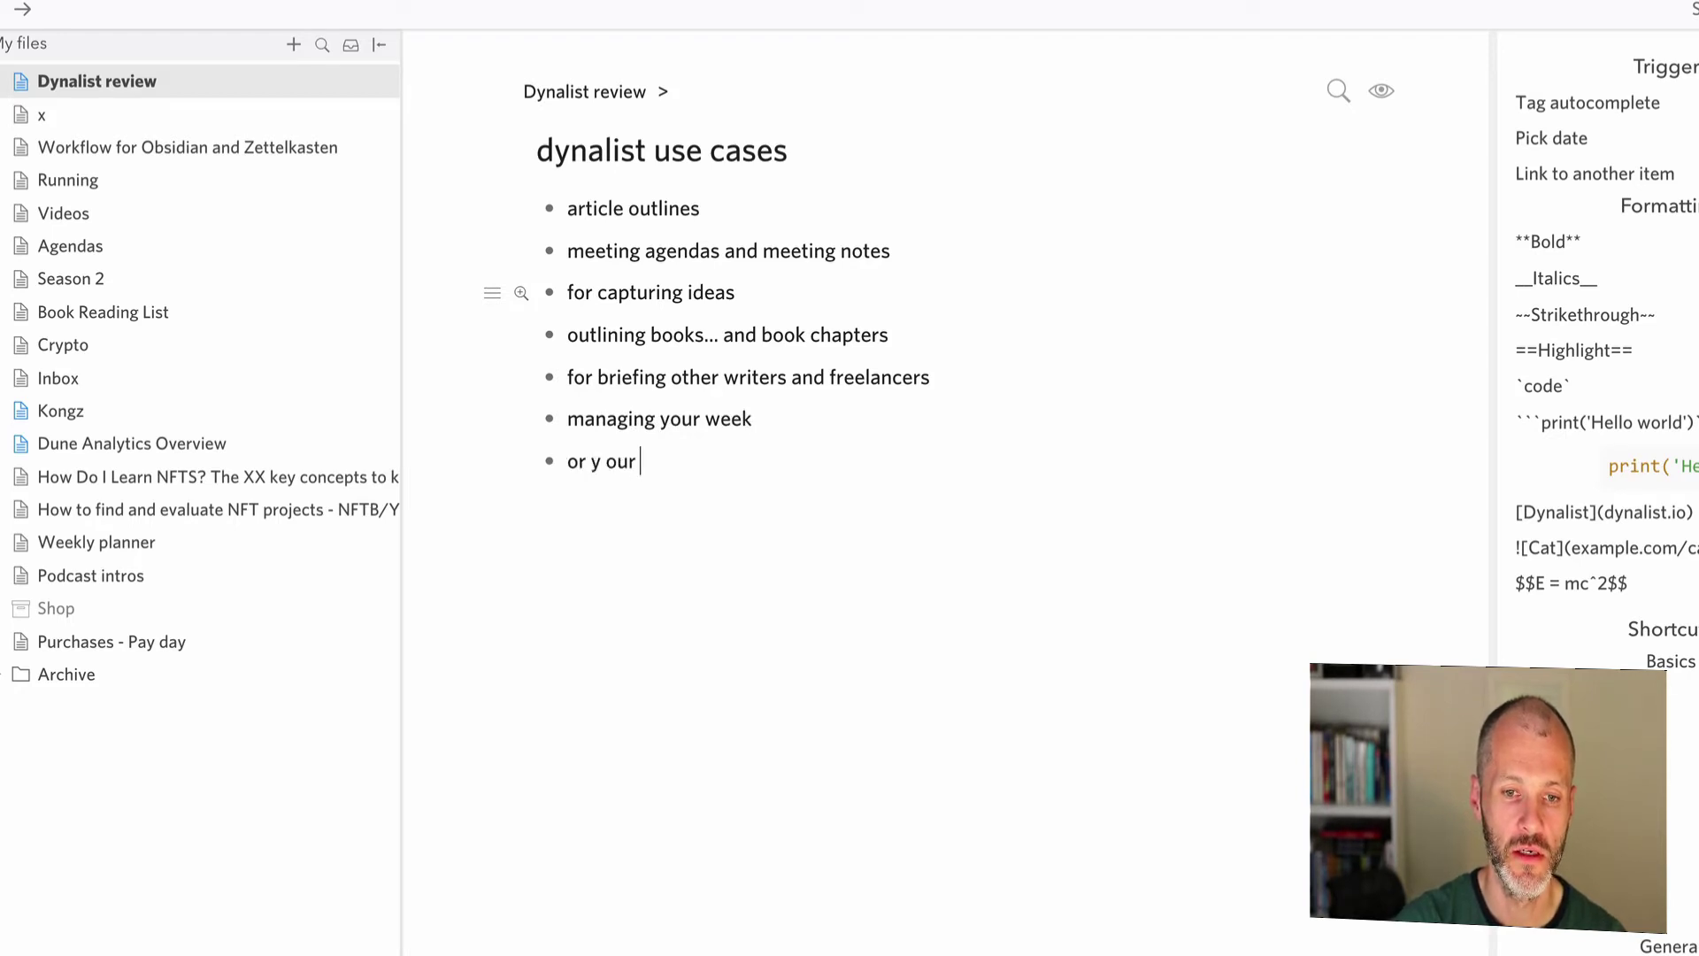
{"action": "key", "text": "BackSpace"}
{"action": "key", "text": "BackSpace"}
{"action": "key", "text": "BackSpace"}
{"action": "key", "text": "BackSpace"}
{"action": "key", "text": "BackSpace"}
{"action": "type", "text": "our to do"}
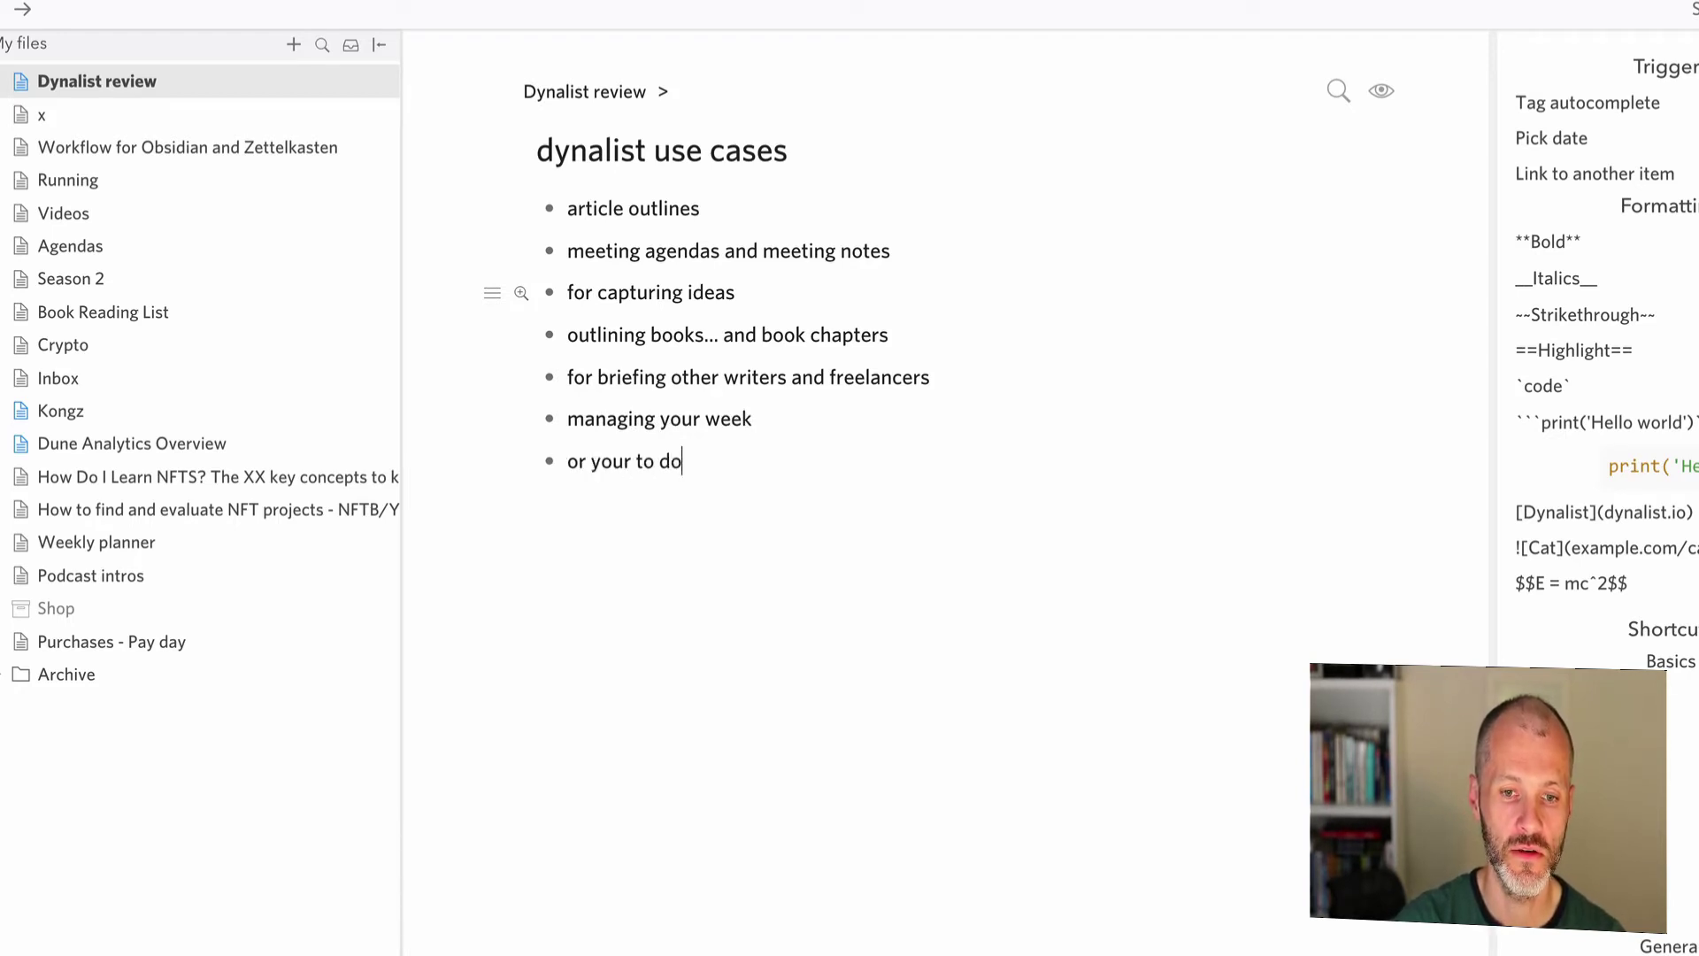
{"action": "type", "text": " list"}
{"action": "key", "text": "Return"}
{"action": "type", "text": "or even "}
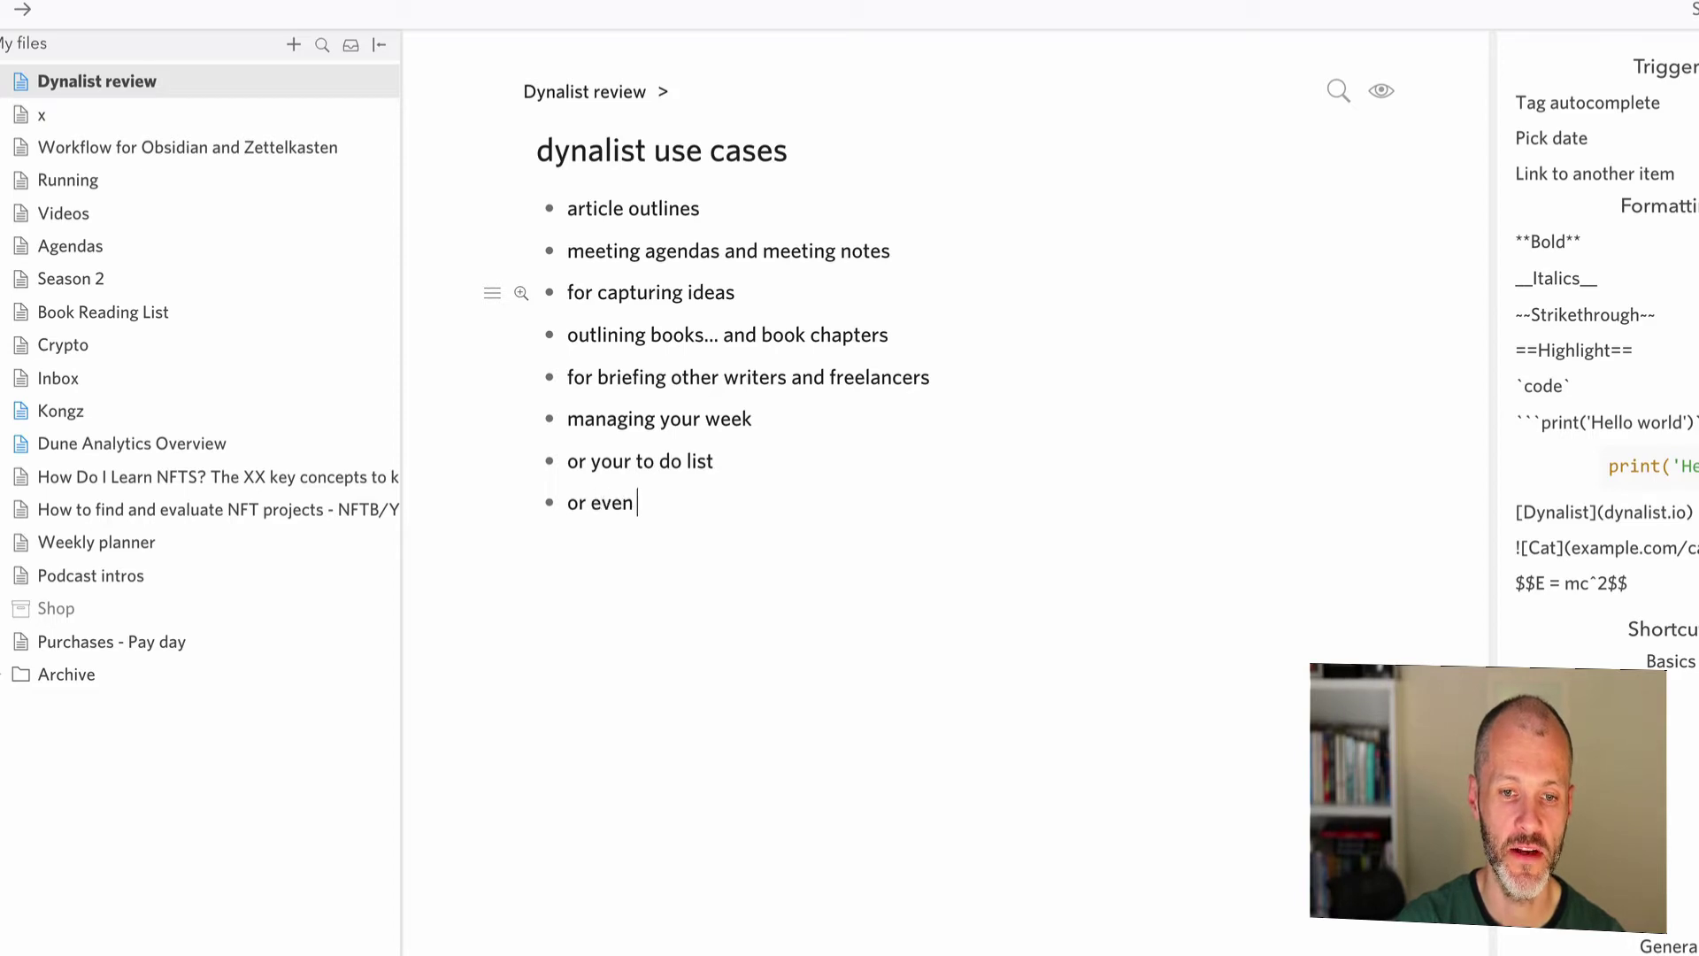
{"action": "type", "text": "your calendar"}
{"action": "key", "text": "Return"}
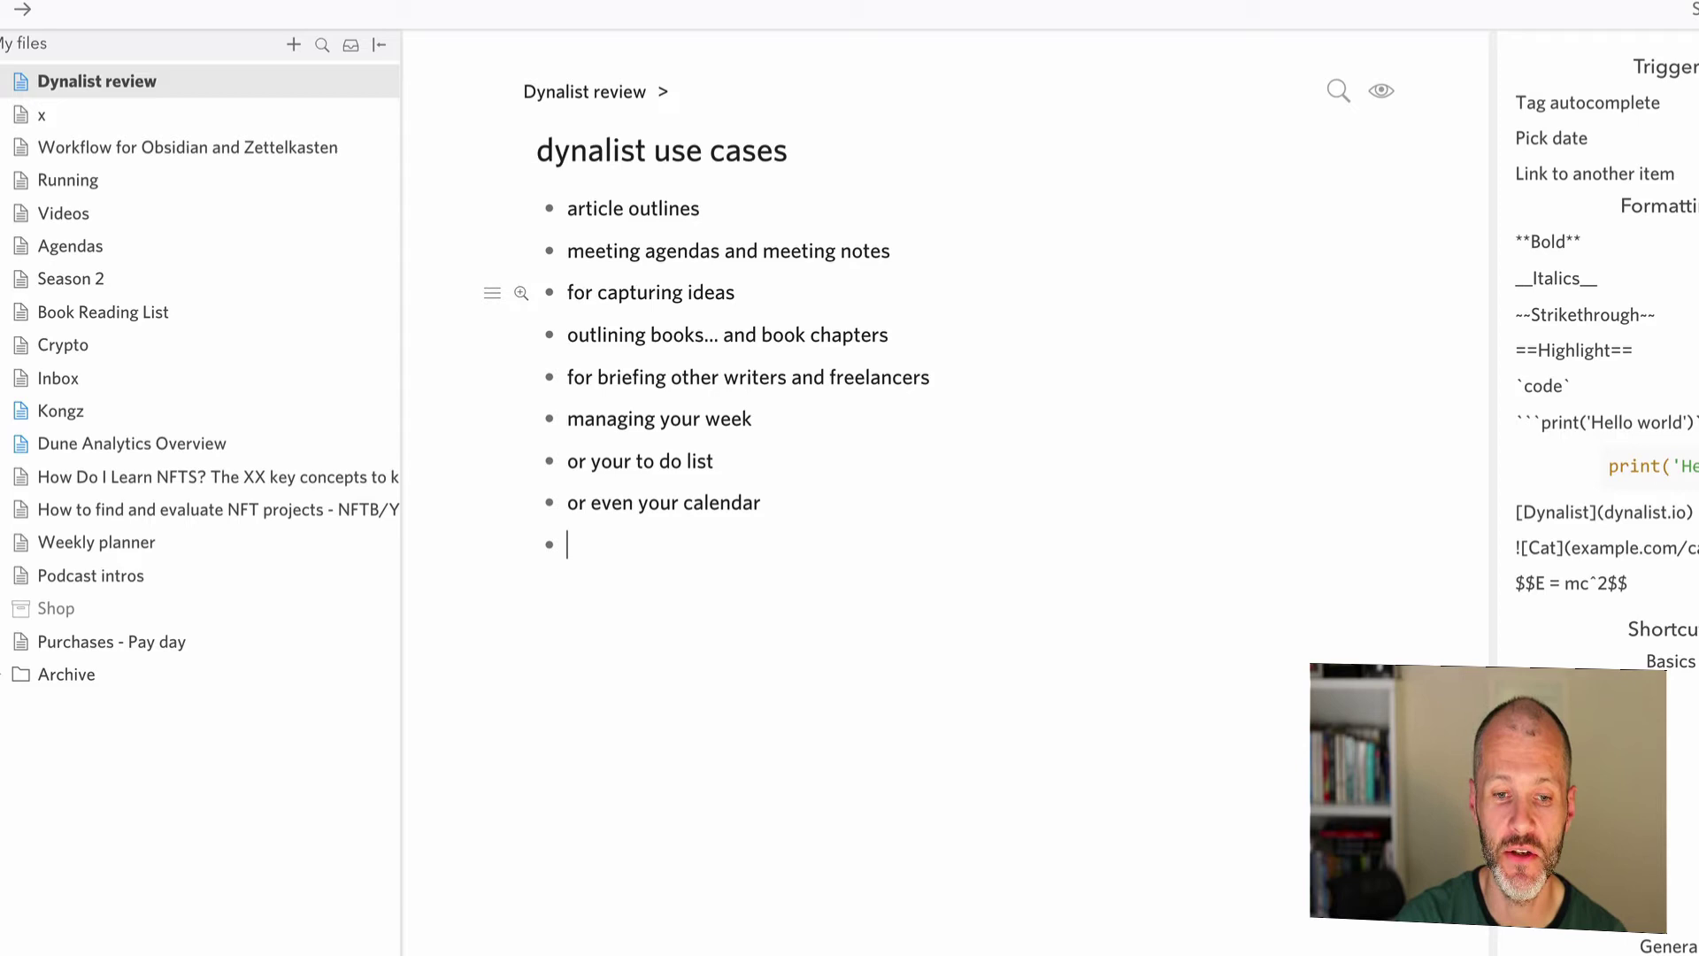
- Add 'shopping list', 'checklists' and 'packing lists' to the use cases
{"action": "type", "text": "shop line"}
{"action": "key", "text": "Return"}
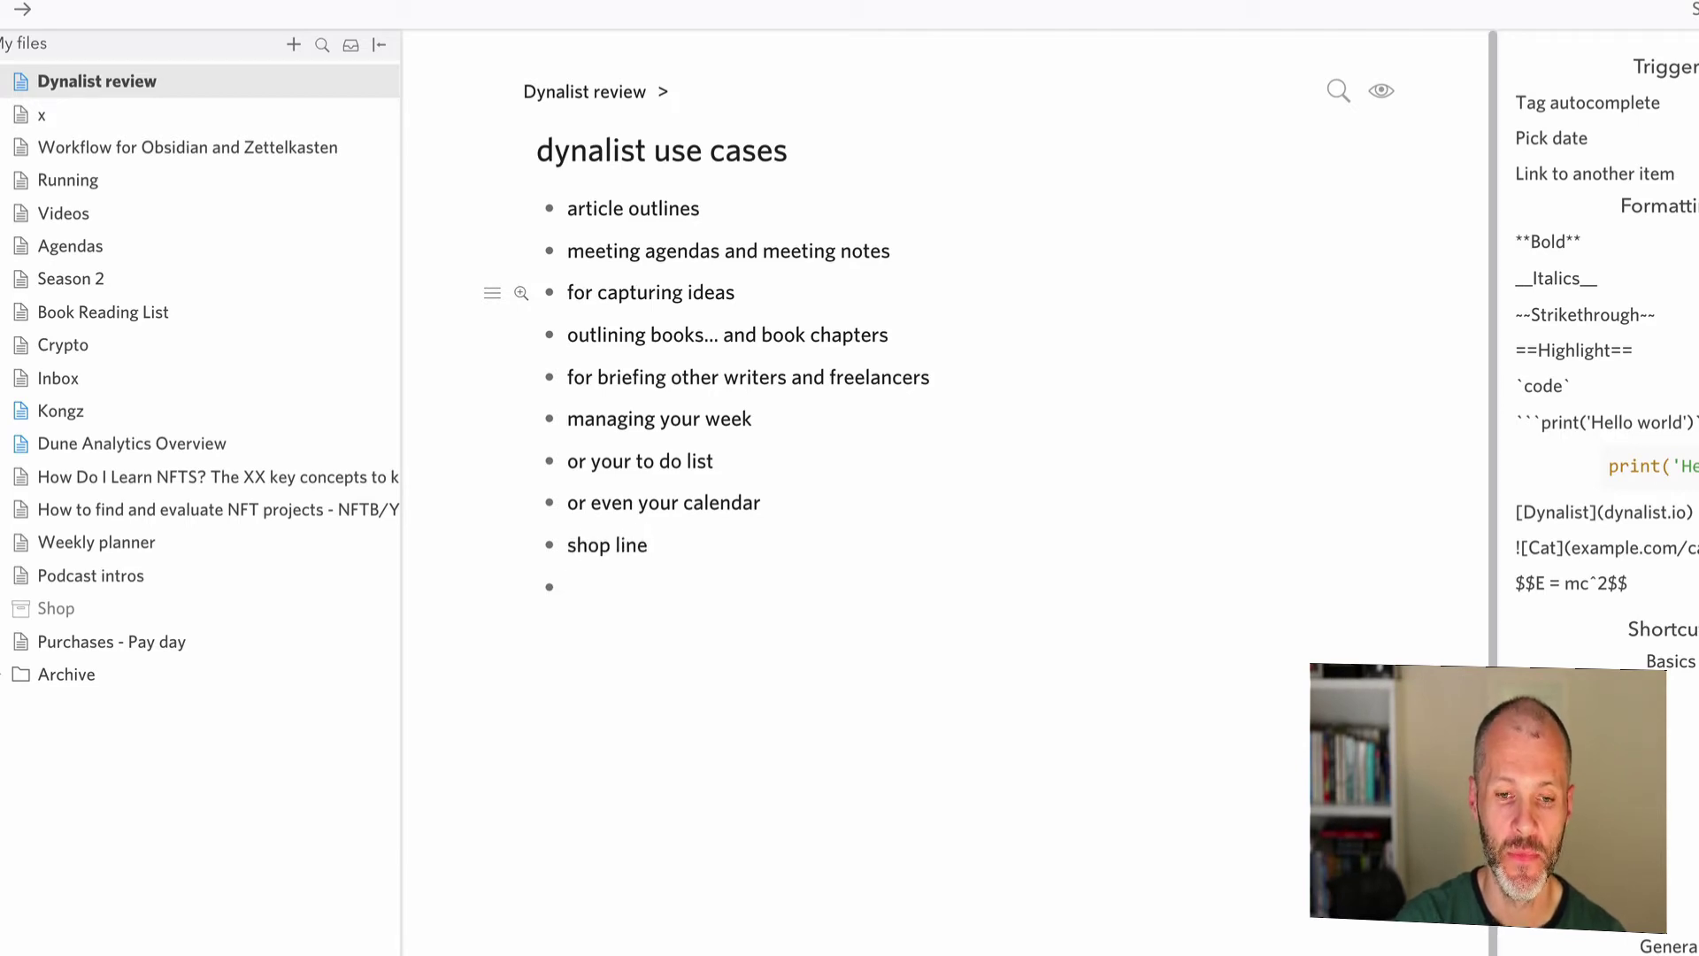
{"action": "key", "text": "BackSpace"}
{"action": "key", "text": "BackSpace"}
{"action": "key", "text": "BackSpace"}
{"action": "key", "text": "BackSpace"}
{"action": "key", "text": "BackSpace"}
{"action": "key", "text": "BackSpace"}
{"action": "type", "text": "p"}
{"action": "key", "text": "BackSpace"}
{"action": "key", "text": "BackSpace"}
{"action": "type", "text": "ping"}
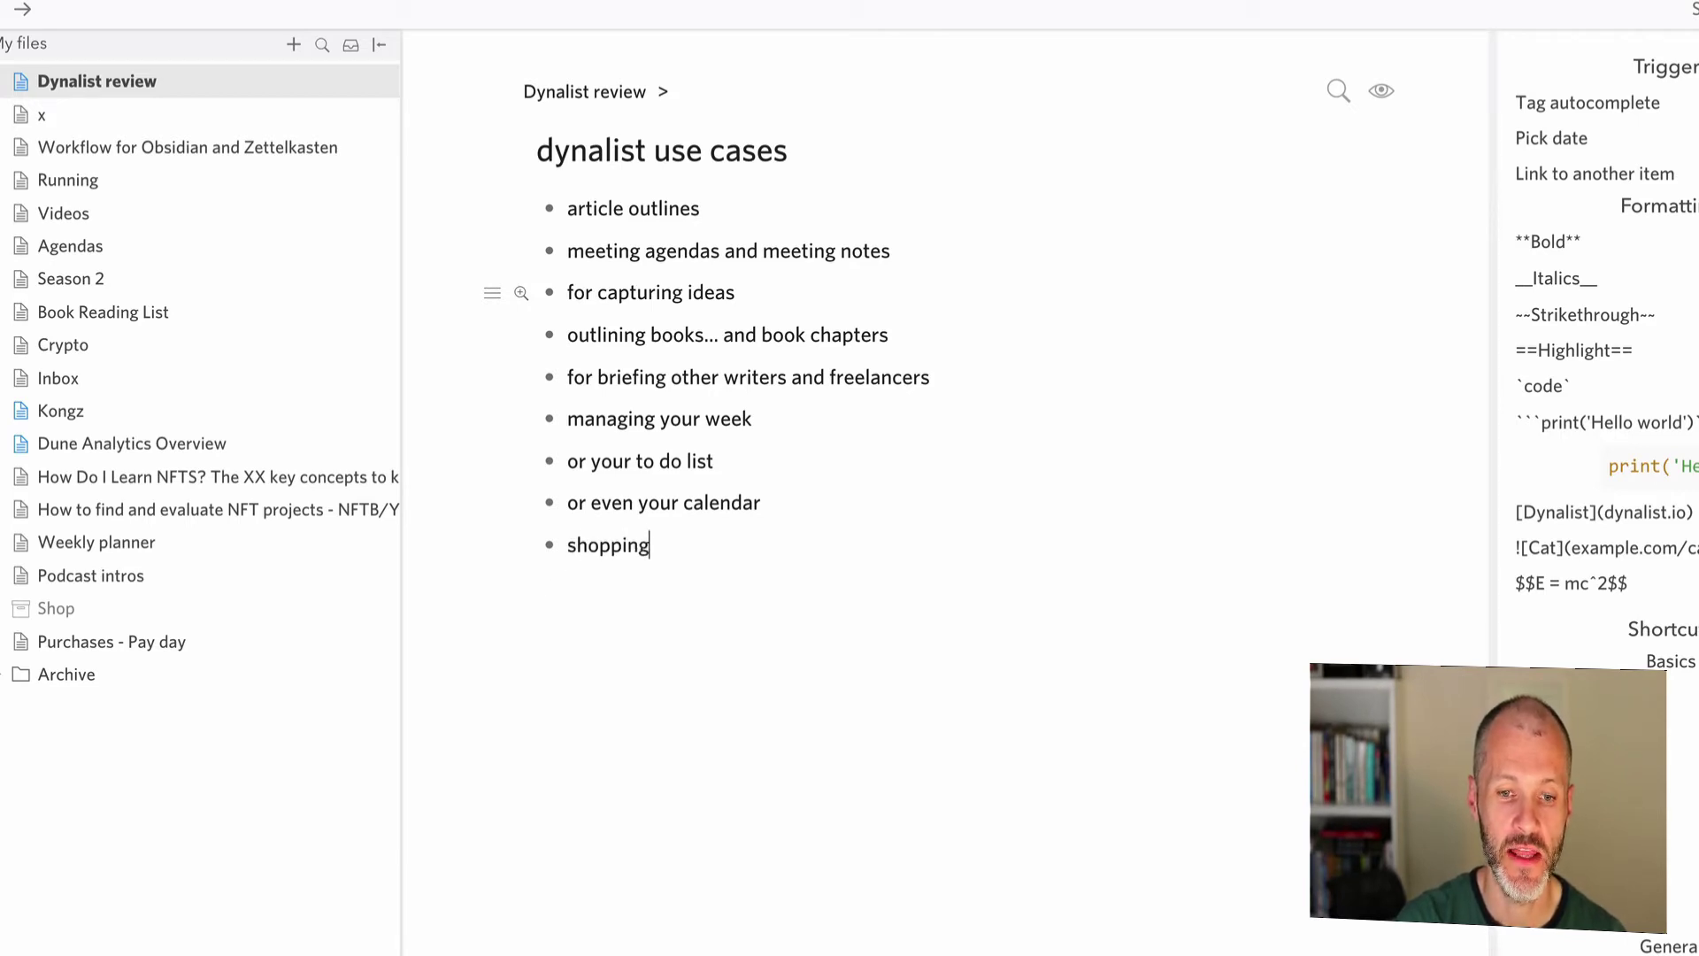
{"action": "type", "text": " list"}
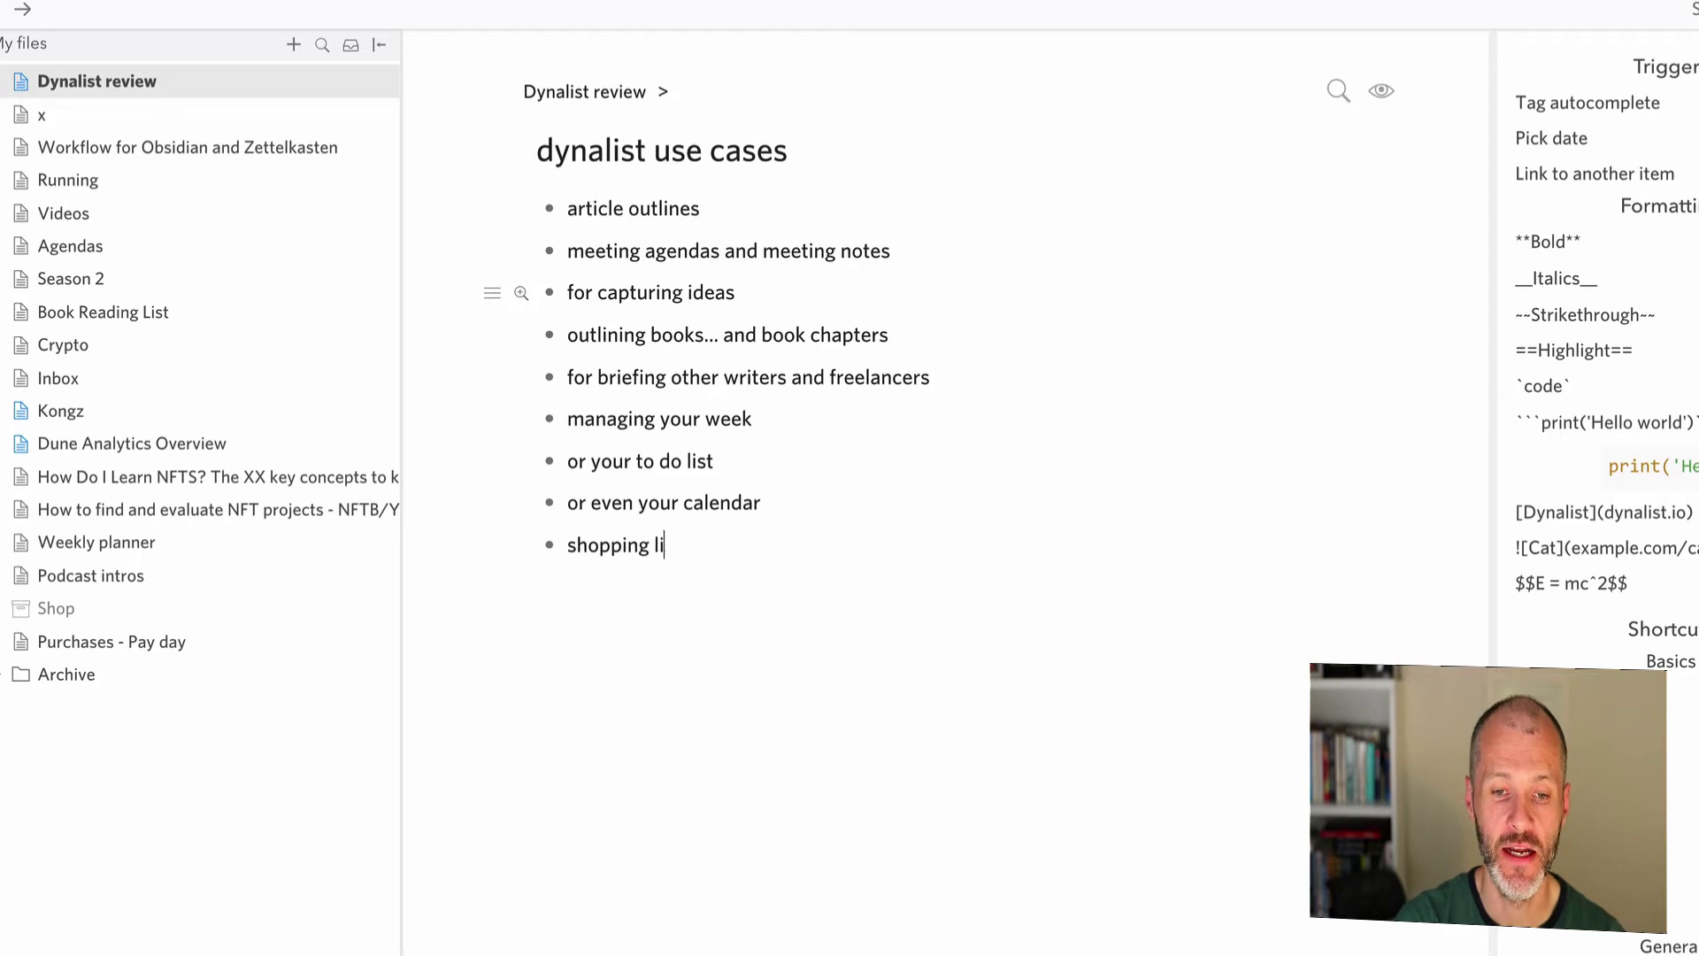
{"action": "key", "text": "Return"}
{"action": "type", "text": "checklist"}
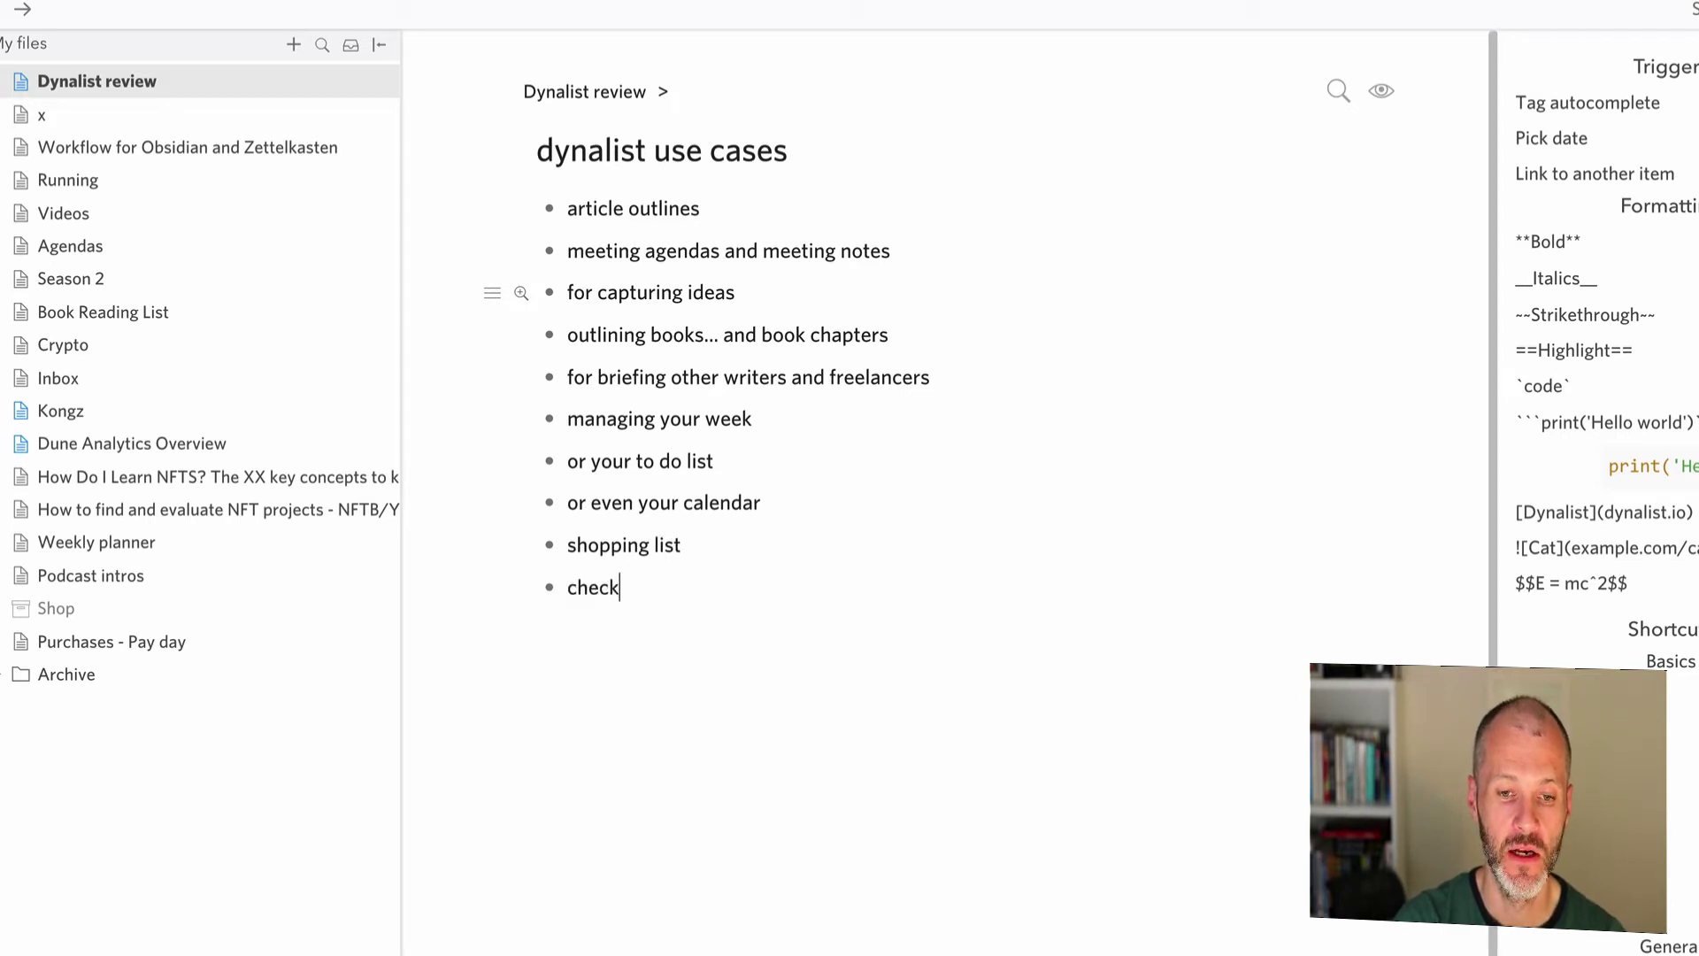
{"action": "key", "text": "BackSpace"}
{"action": "key", "text": "BackSpace"}
{"action": "key", "text": "BackSpace"}
{"action": "type", "text": "ists"}
{"action": "key", "text": "Return"}
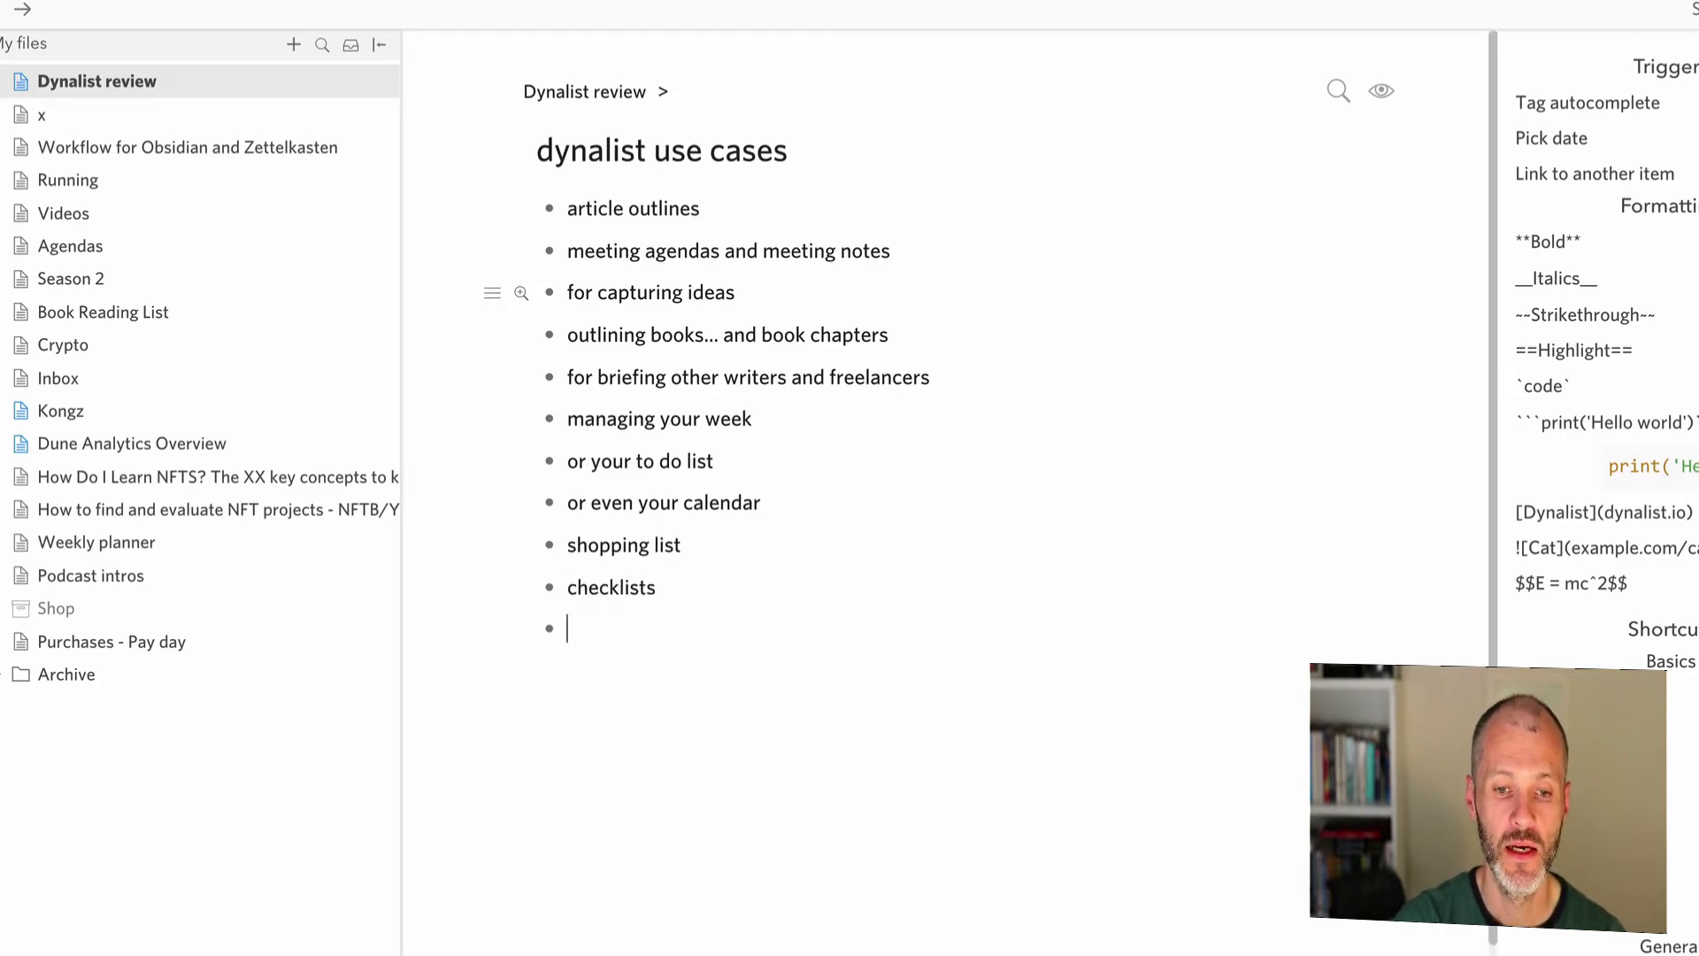
{"action": "type", "text": "packing lists"}
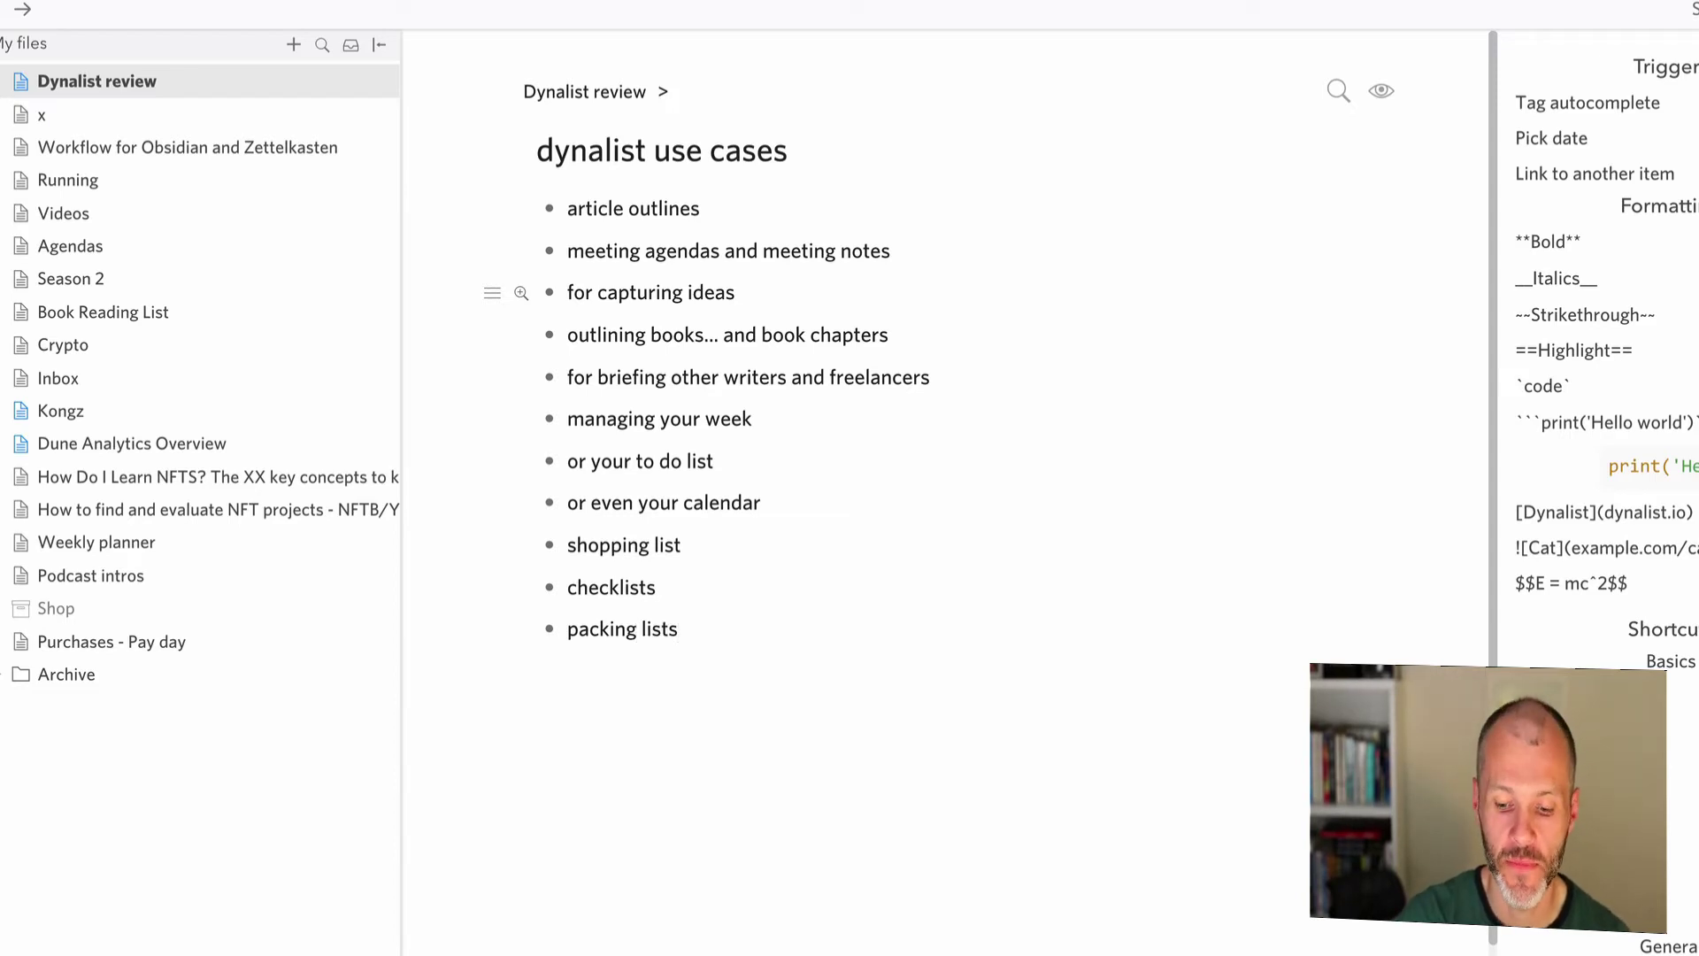
- Jump to the Packing document using the Ctrl+O search for 'packing'
{"action": "key", "text": "ctrl+o"}
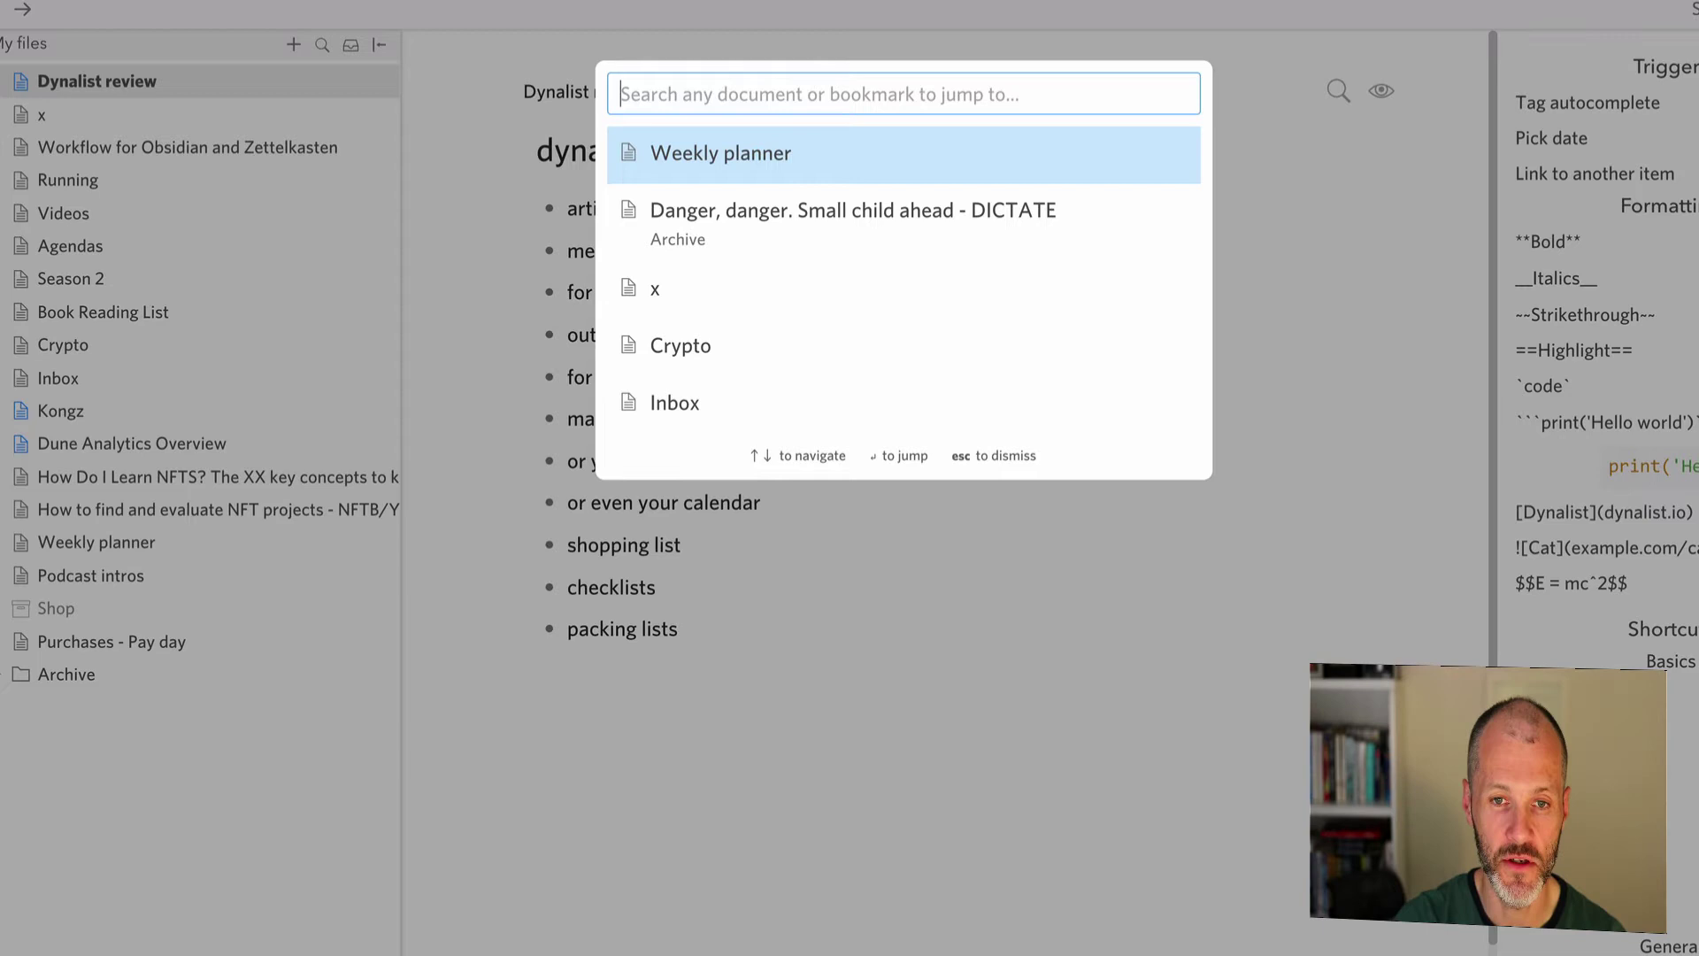
{"action": "type", "text": "p"}
{"action": "key", "text": "BackSpace"}
{"action": "type", "text": "packing"}
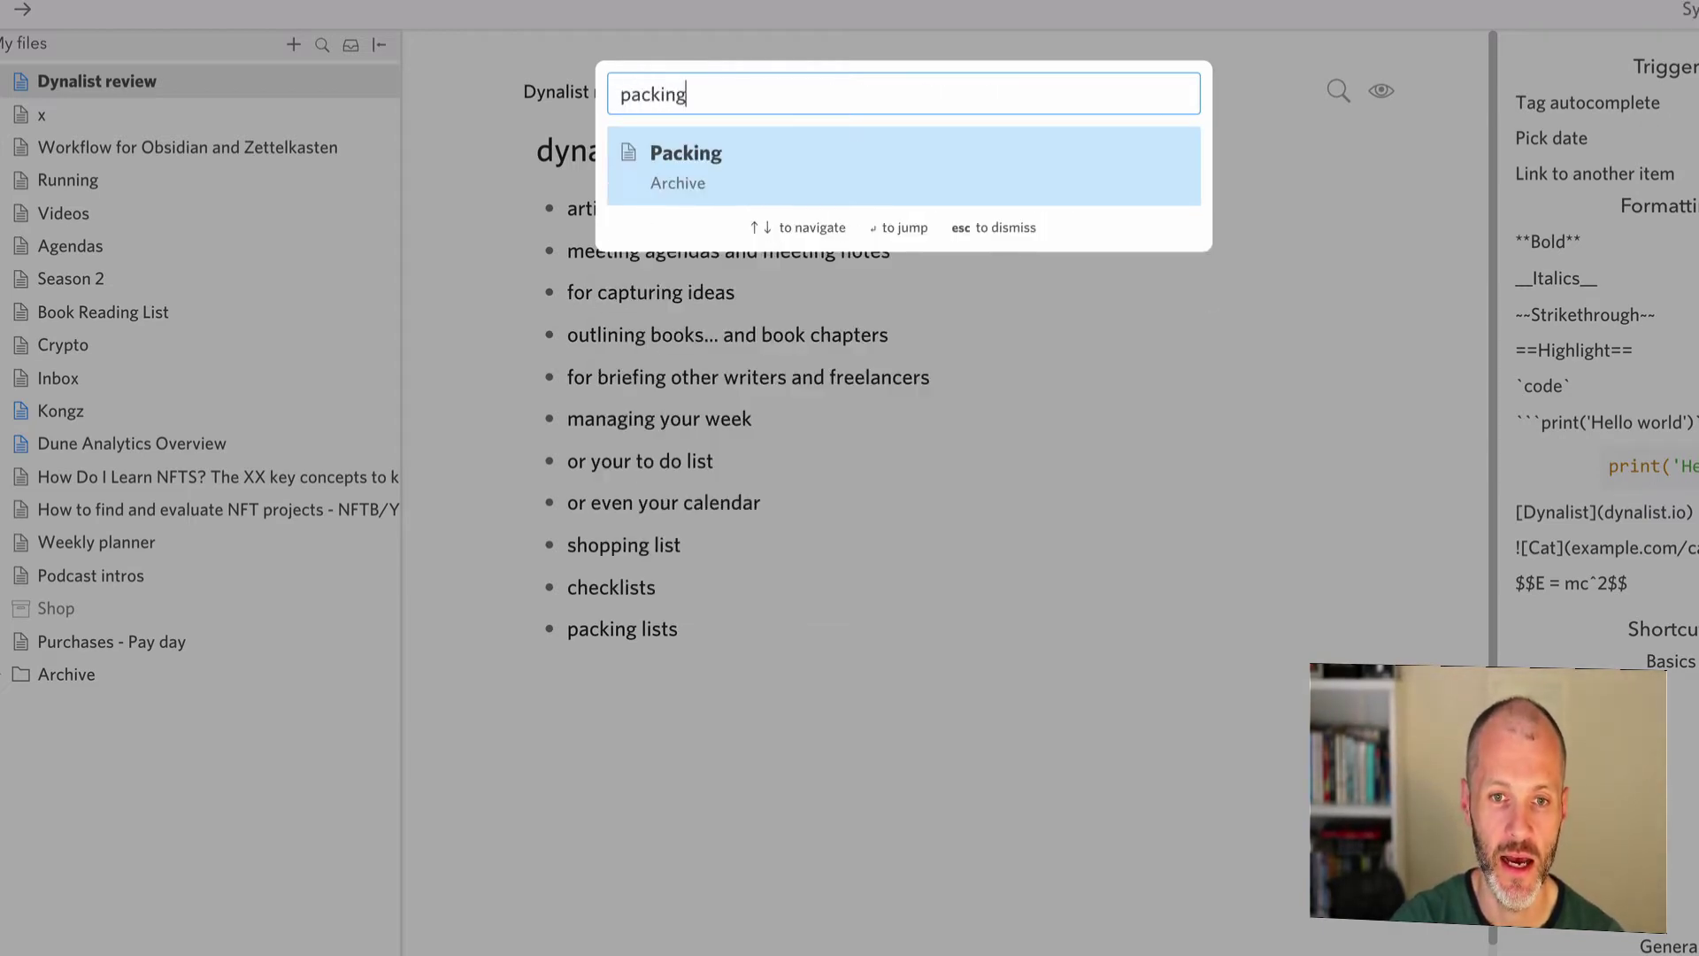
{"action": "key", "text": "Return"}
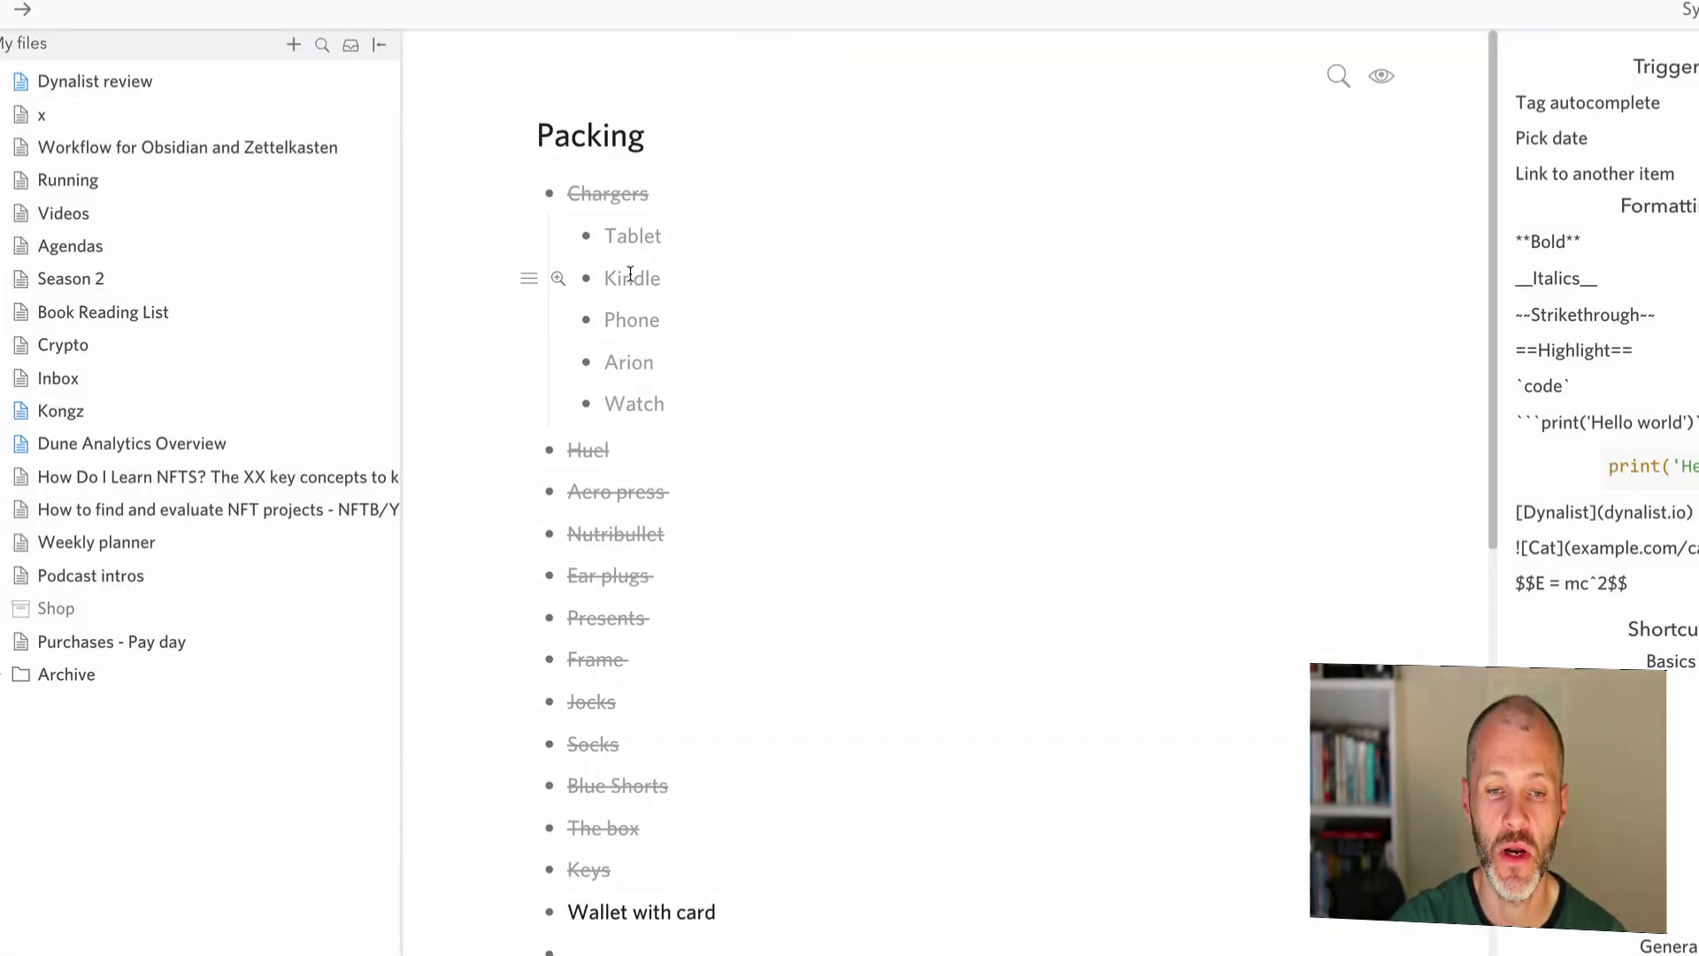
- Mark Chargers as not done, then mark it done again
{"action": "left_click", "coordinate": [655, 198]}
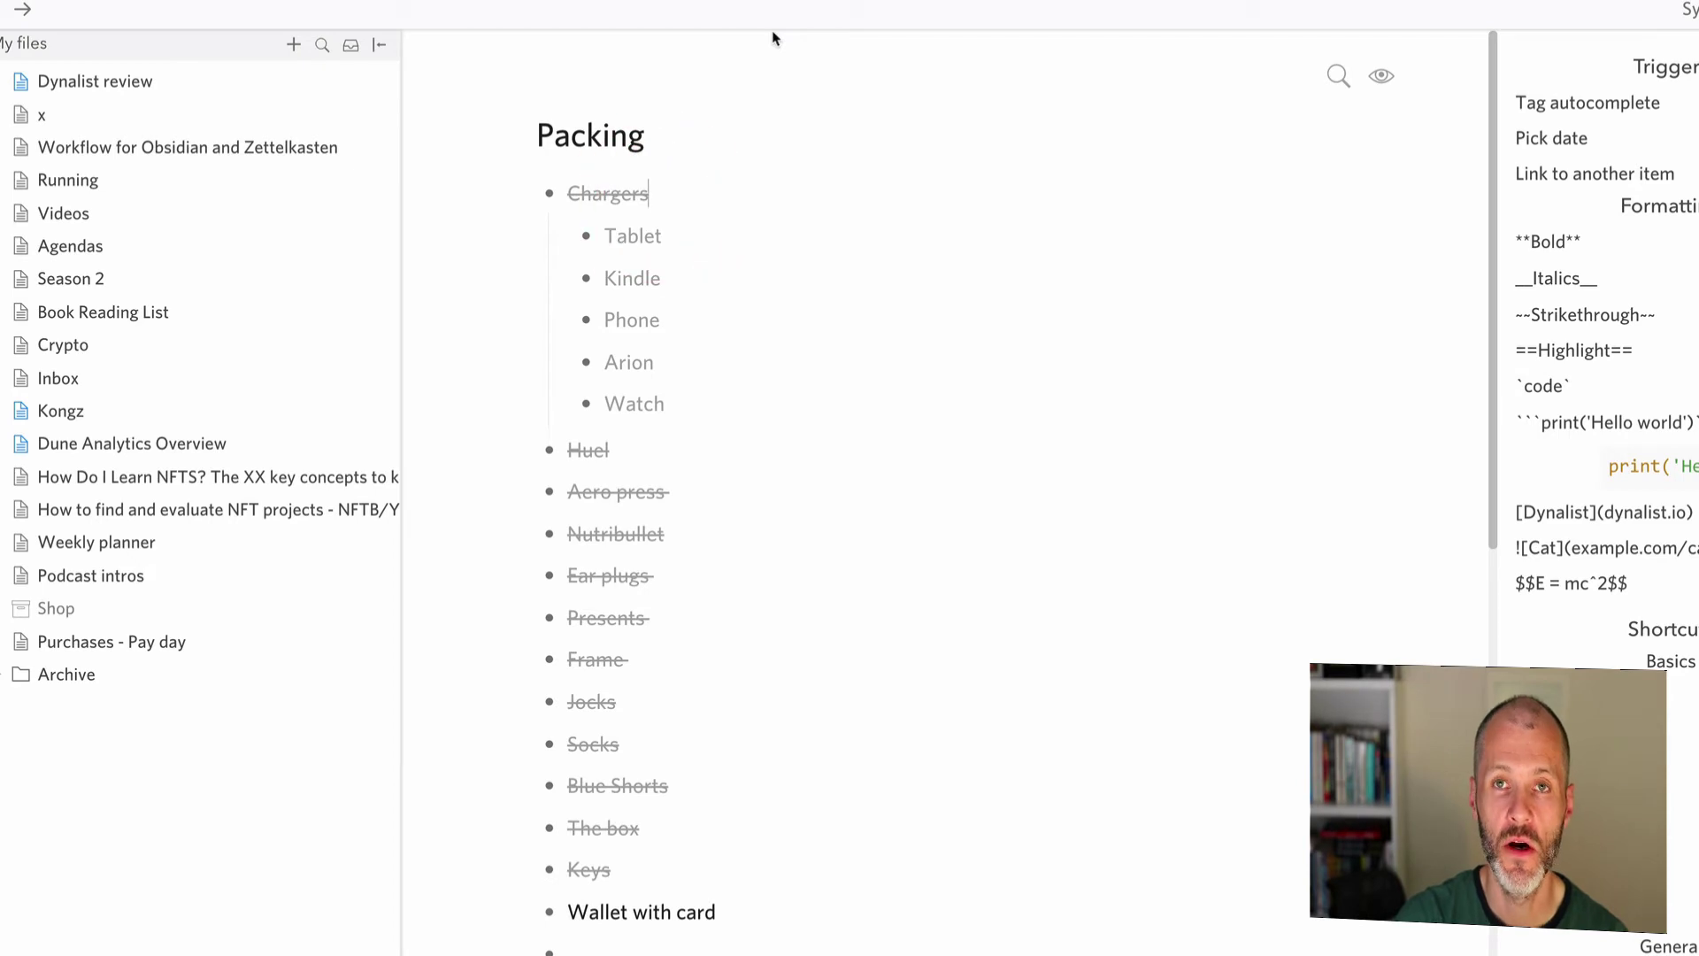
{"action": "key", "text": "ctrl+Return"}
{"action": "key", "text": "Down"}
{"action": "key", "text": "Down"}
{"action": "key", "text": "Down"}
{"action": "key", "text": "Down"}
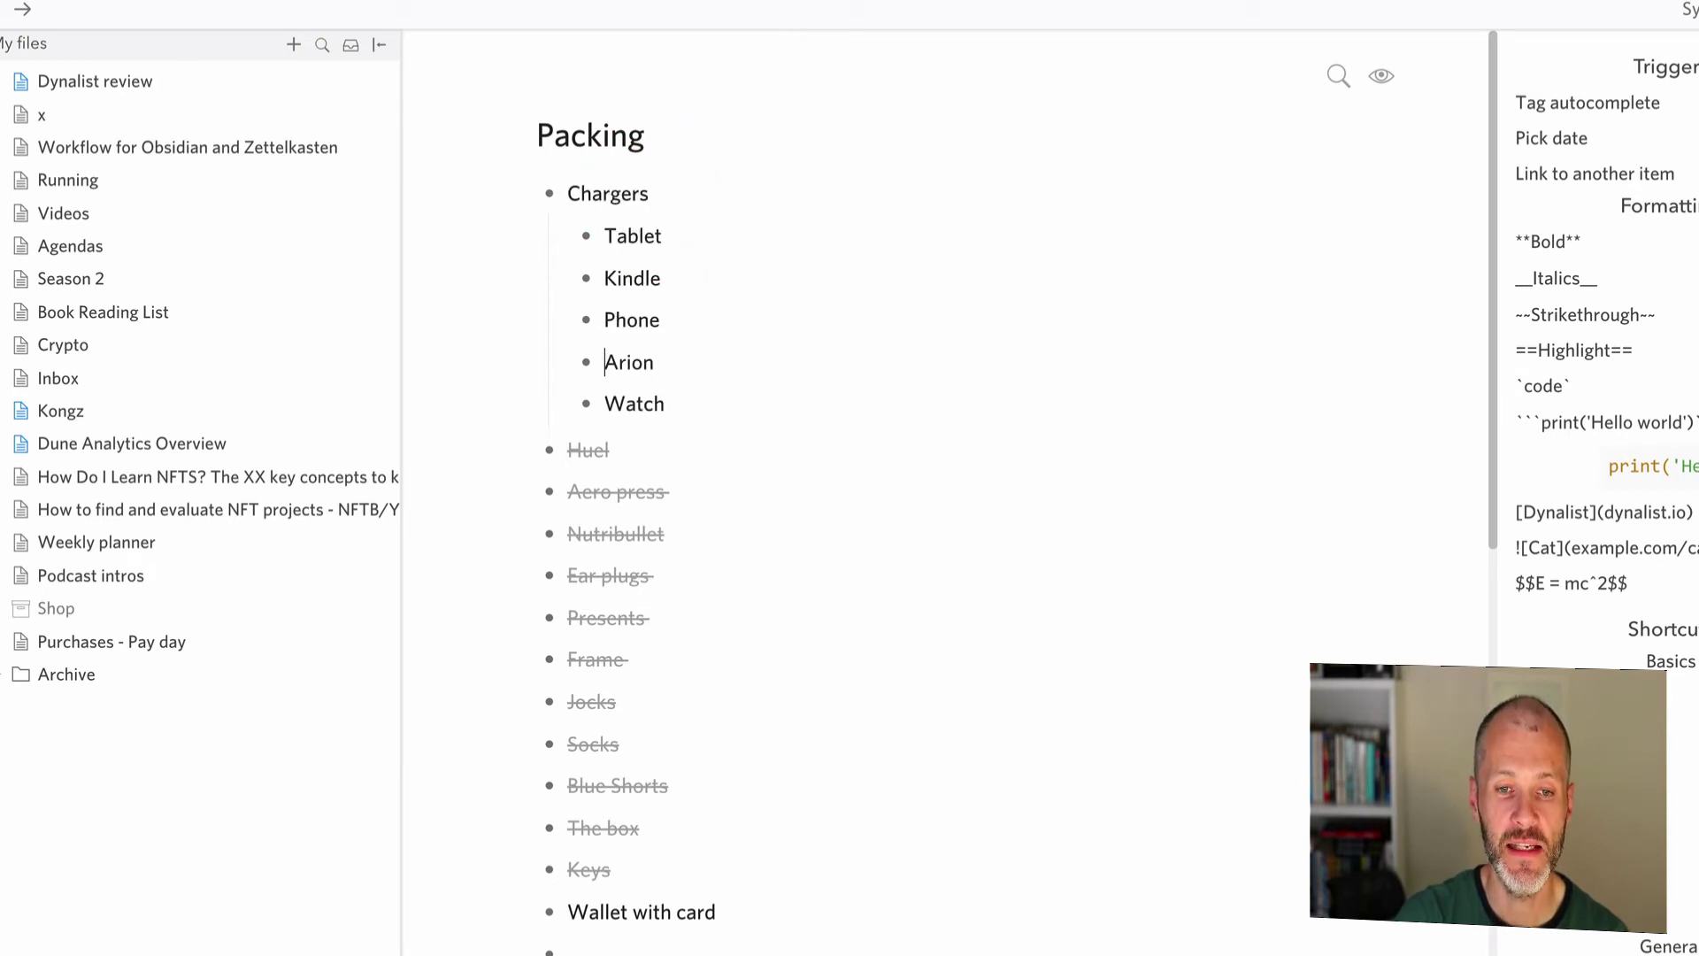
{"action": "key", "text": "Up"}
{"action": "key", "text": "Up"}
{"action": "key", "text": "Up"}
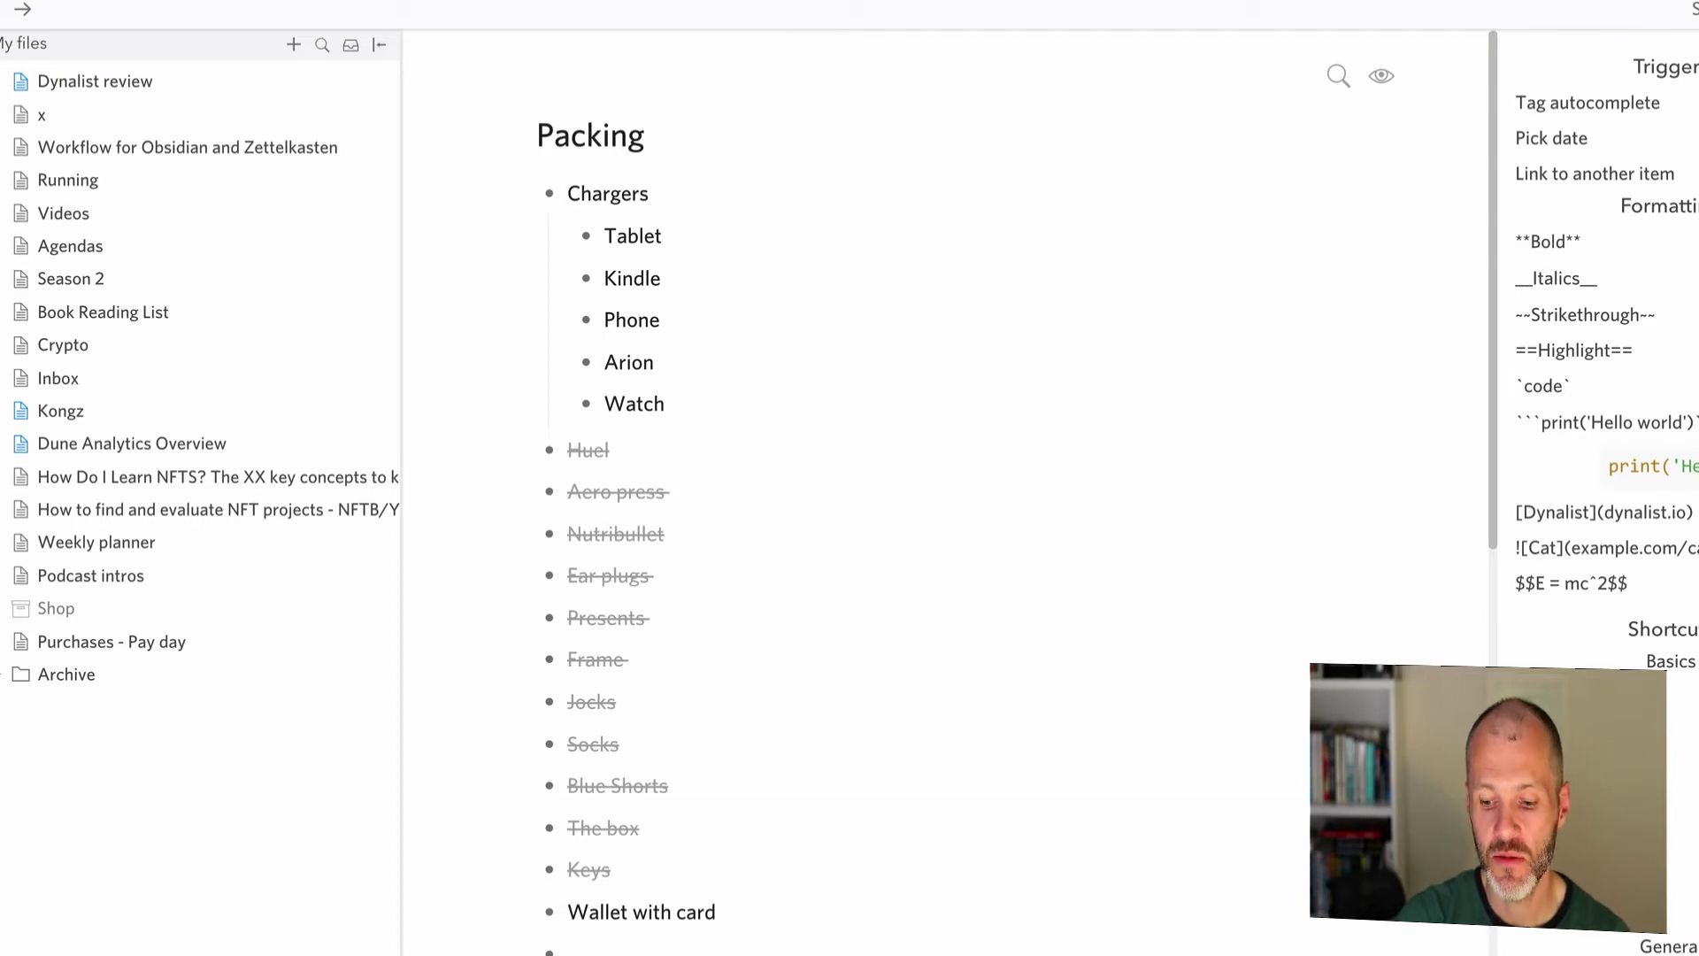
{"action": "key", "text": "ctrl+Return"}
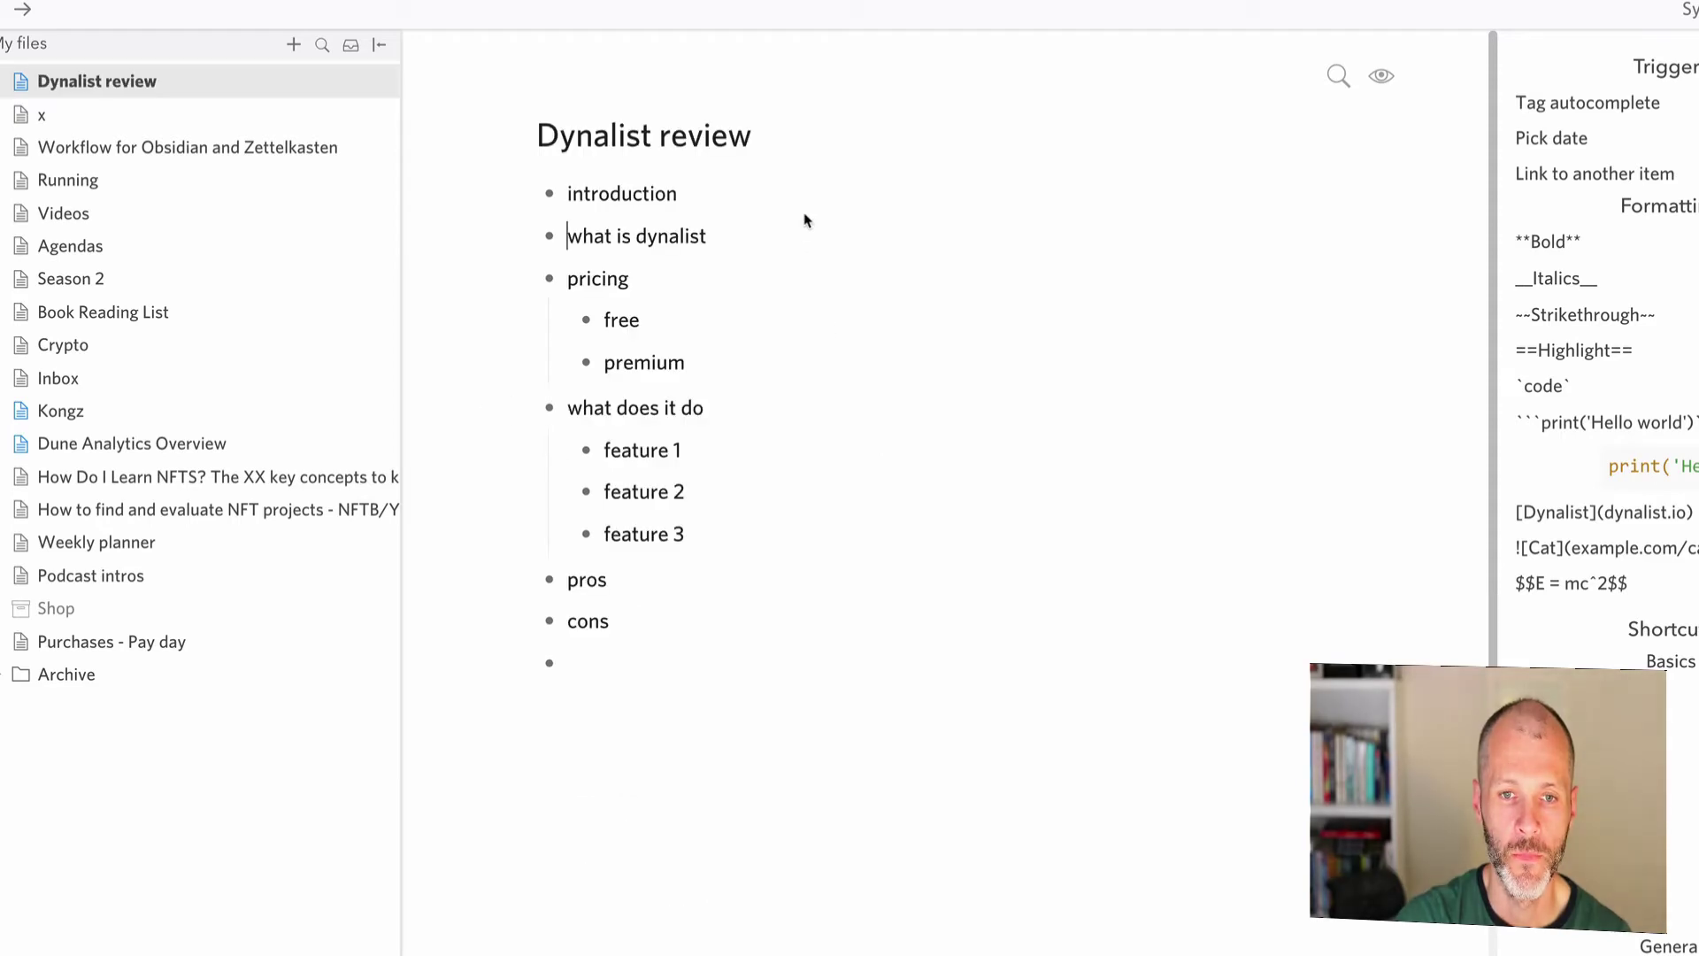
- Replace feature 1 under what does it do with collaboration
{"action": "left_click", "coordinate": [766, 192]}
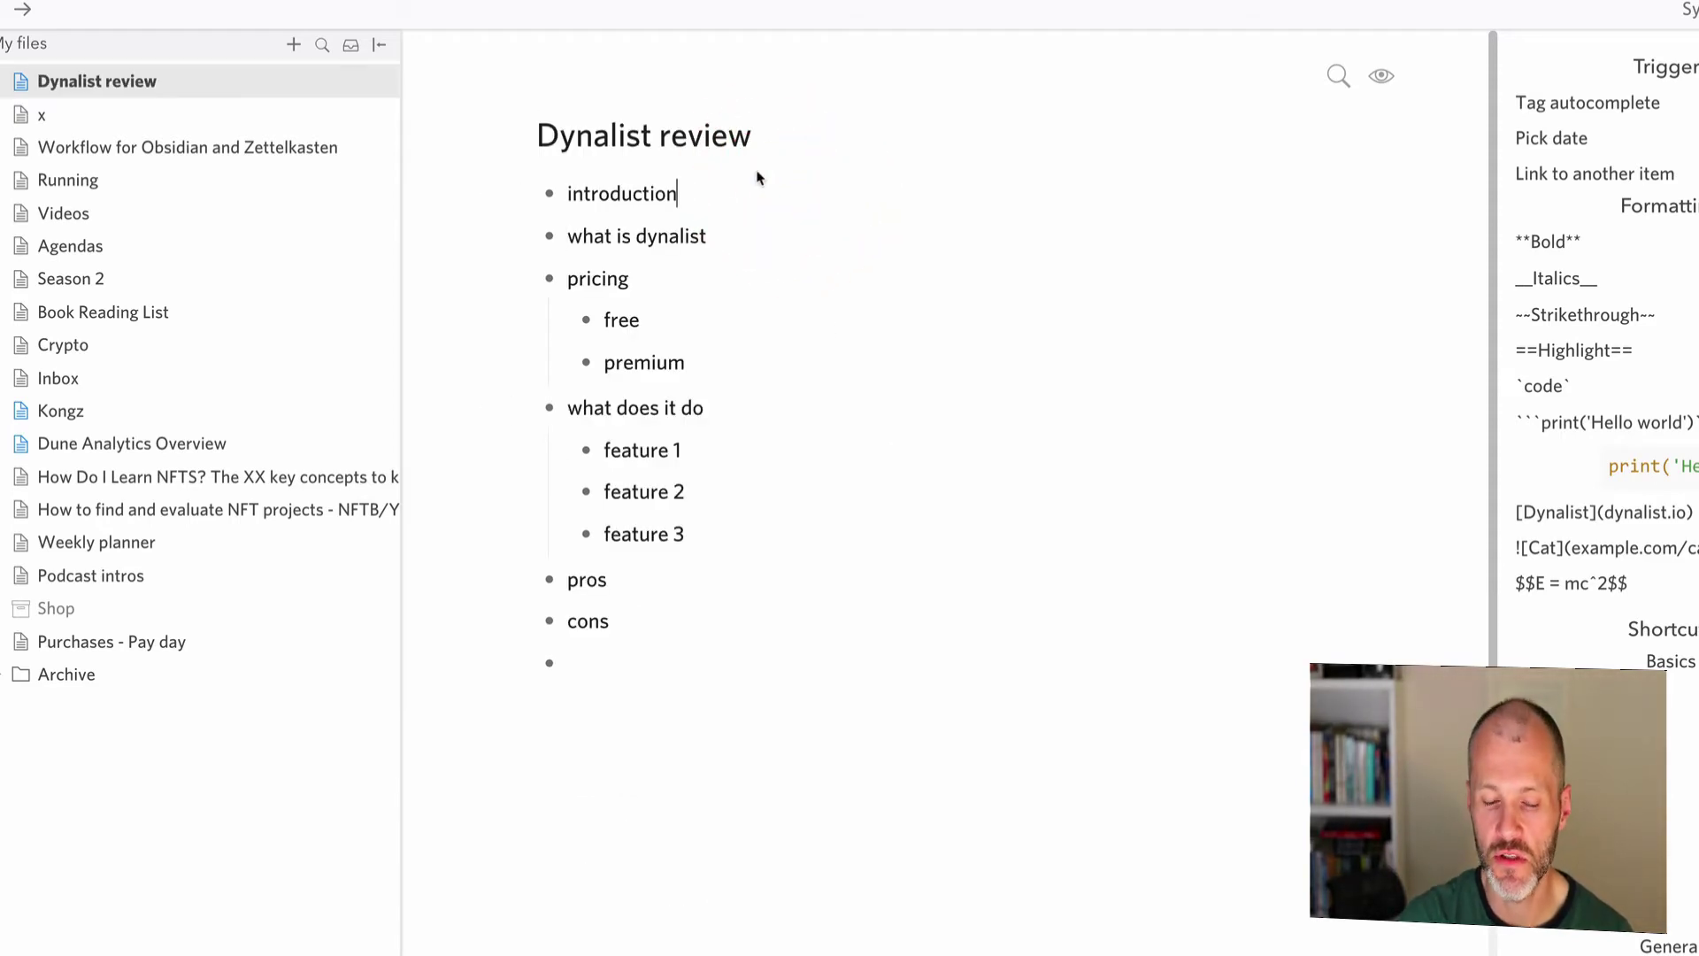
{"action": "key", "text": "Down"}
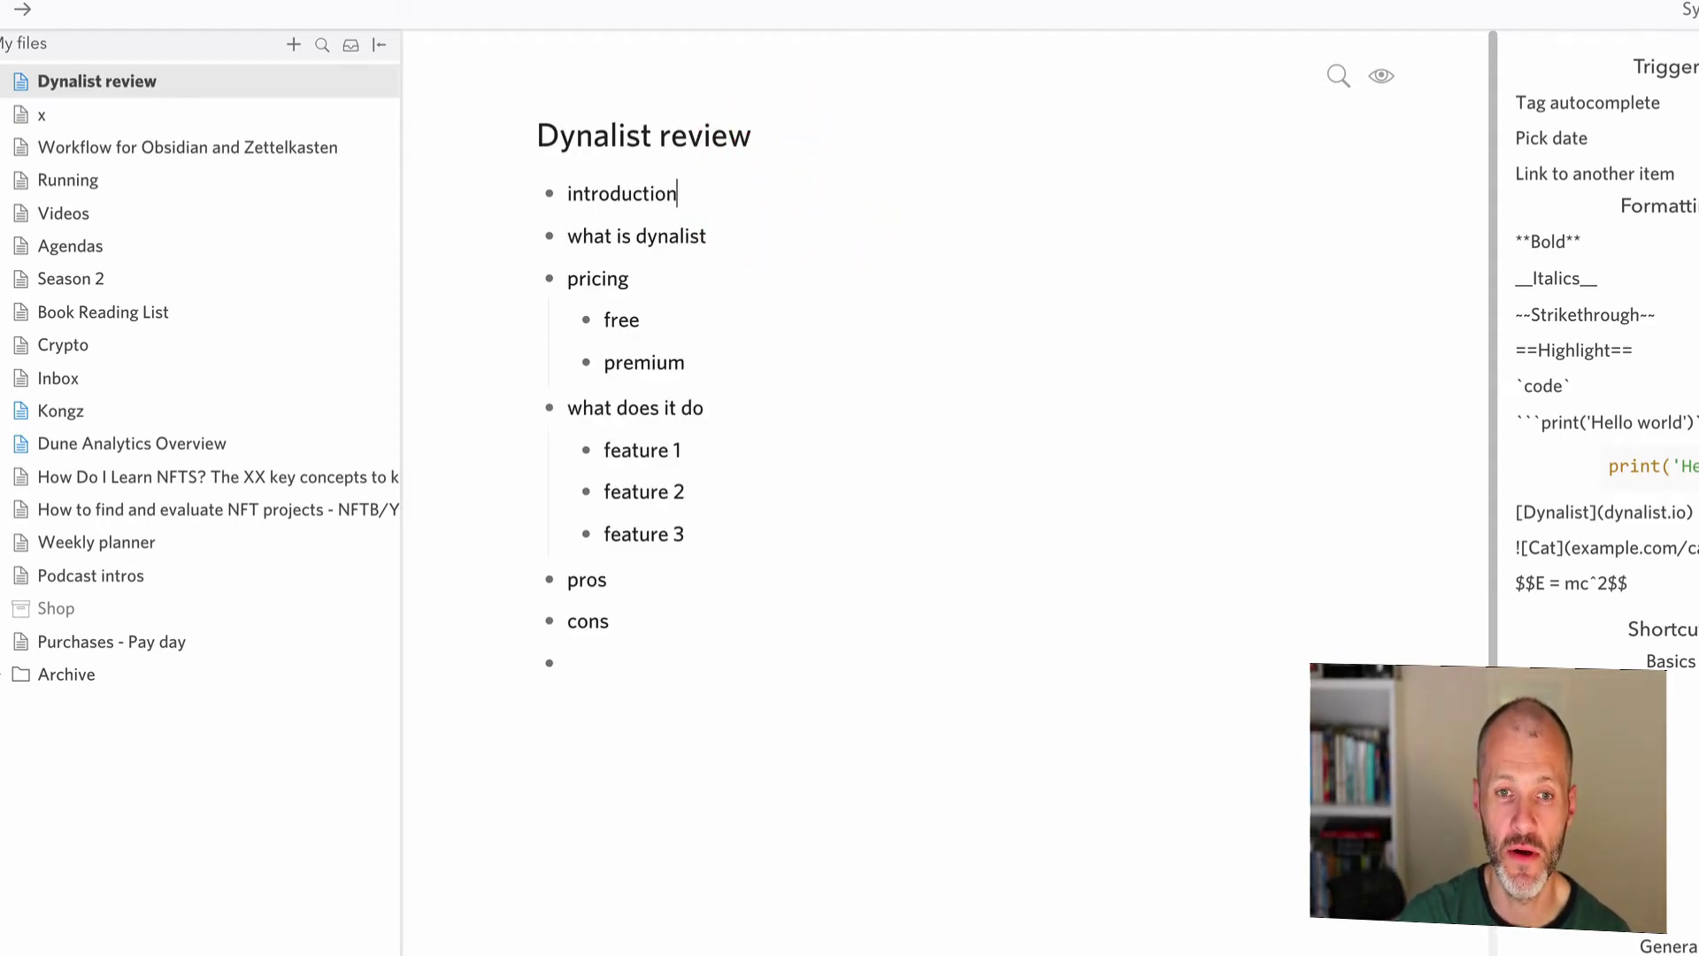
{"action": "key", "text": "Down"}
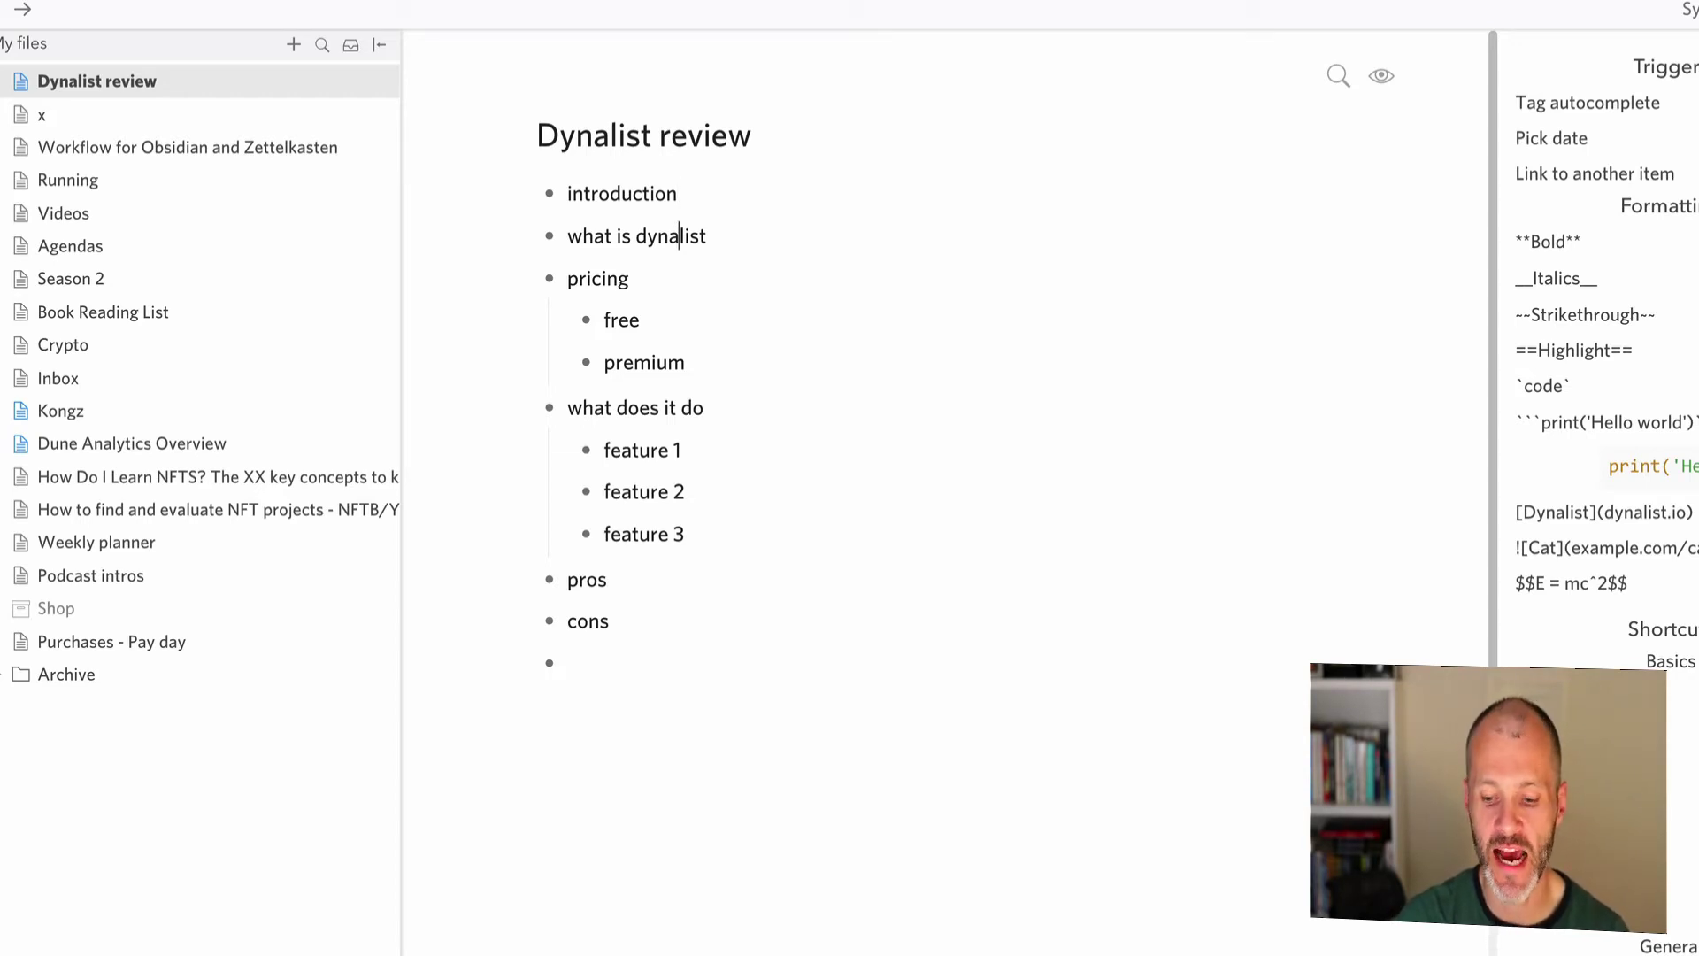
{"action": "key", "text": "Down"}
{"action": "key", "text": "Down"}
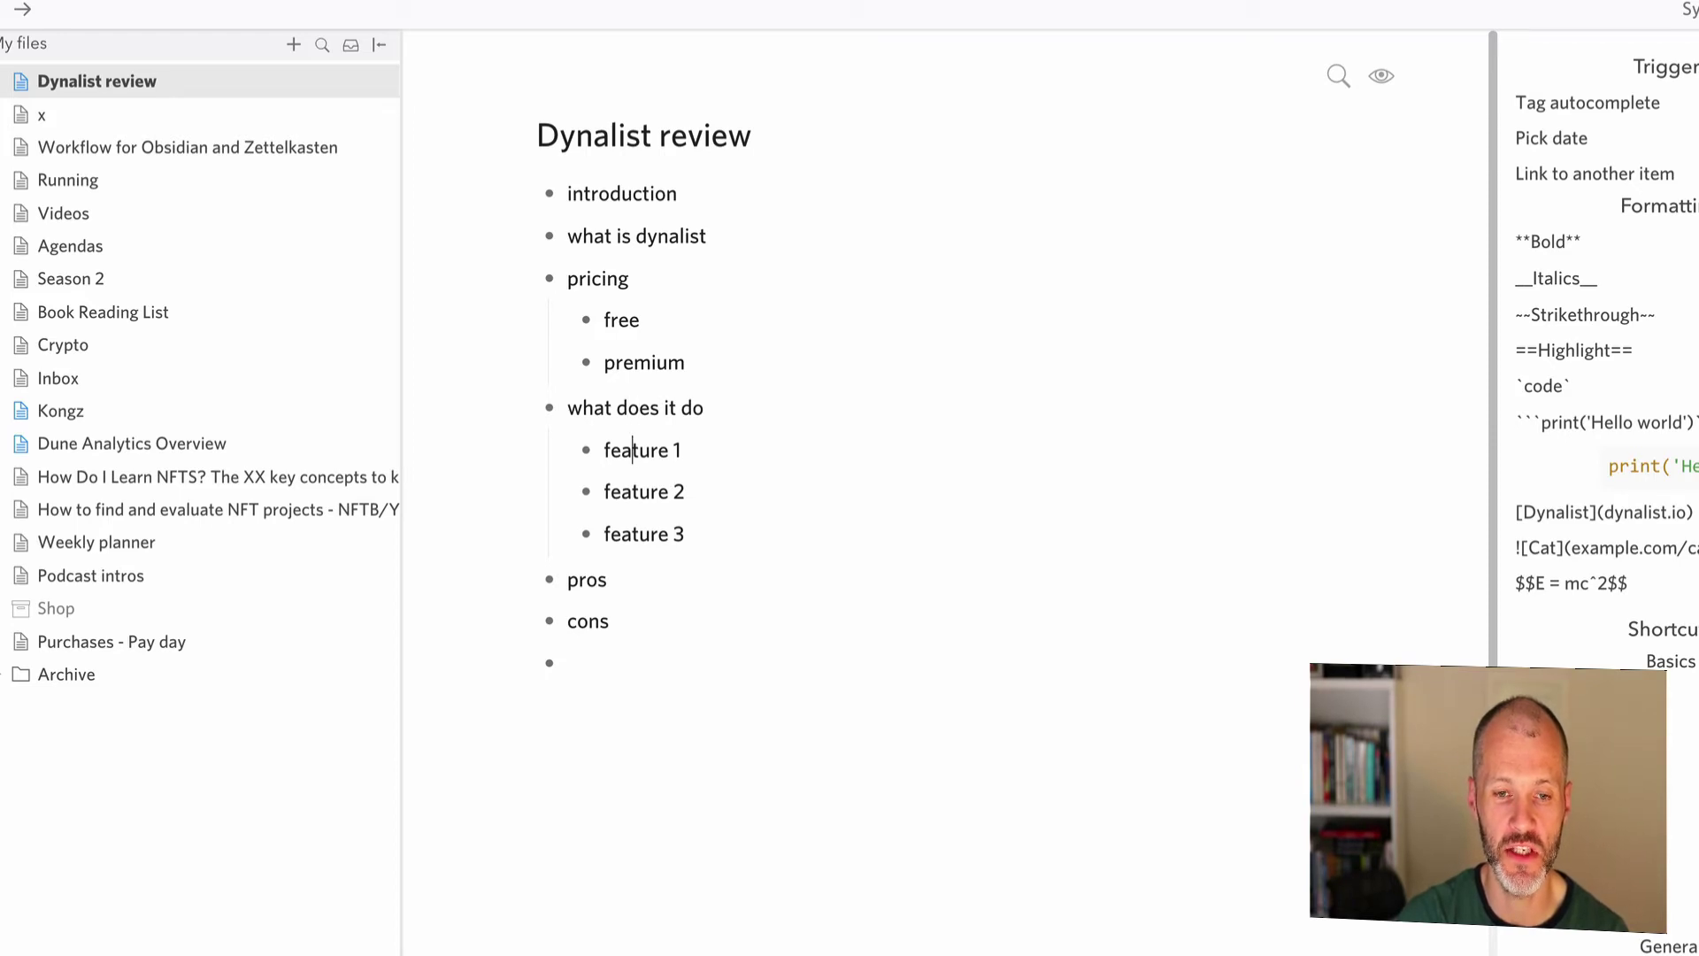
{"action": "key", "text": "shift+End"}
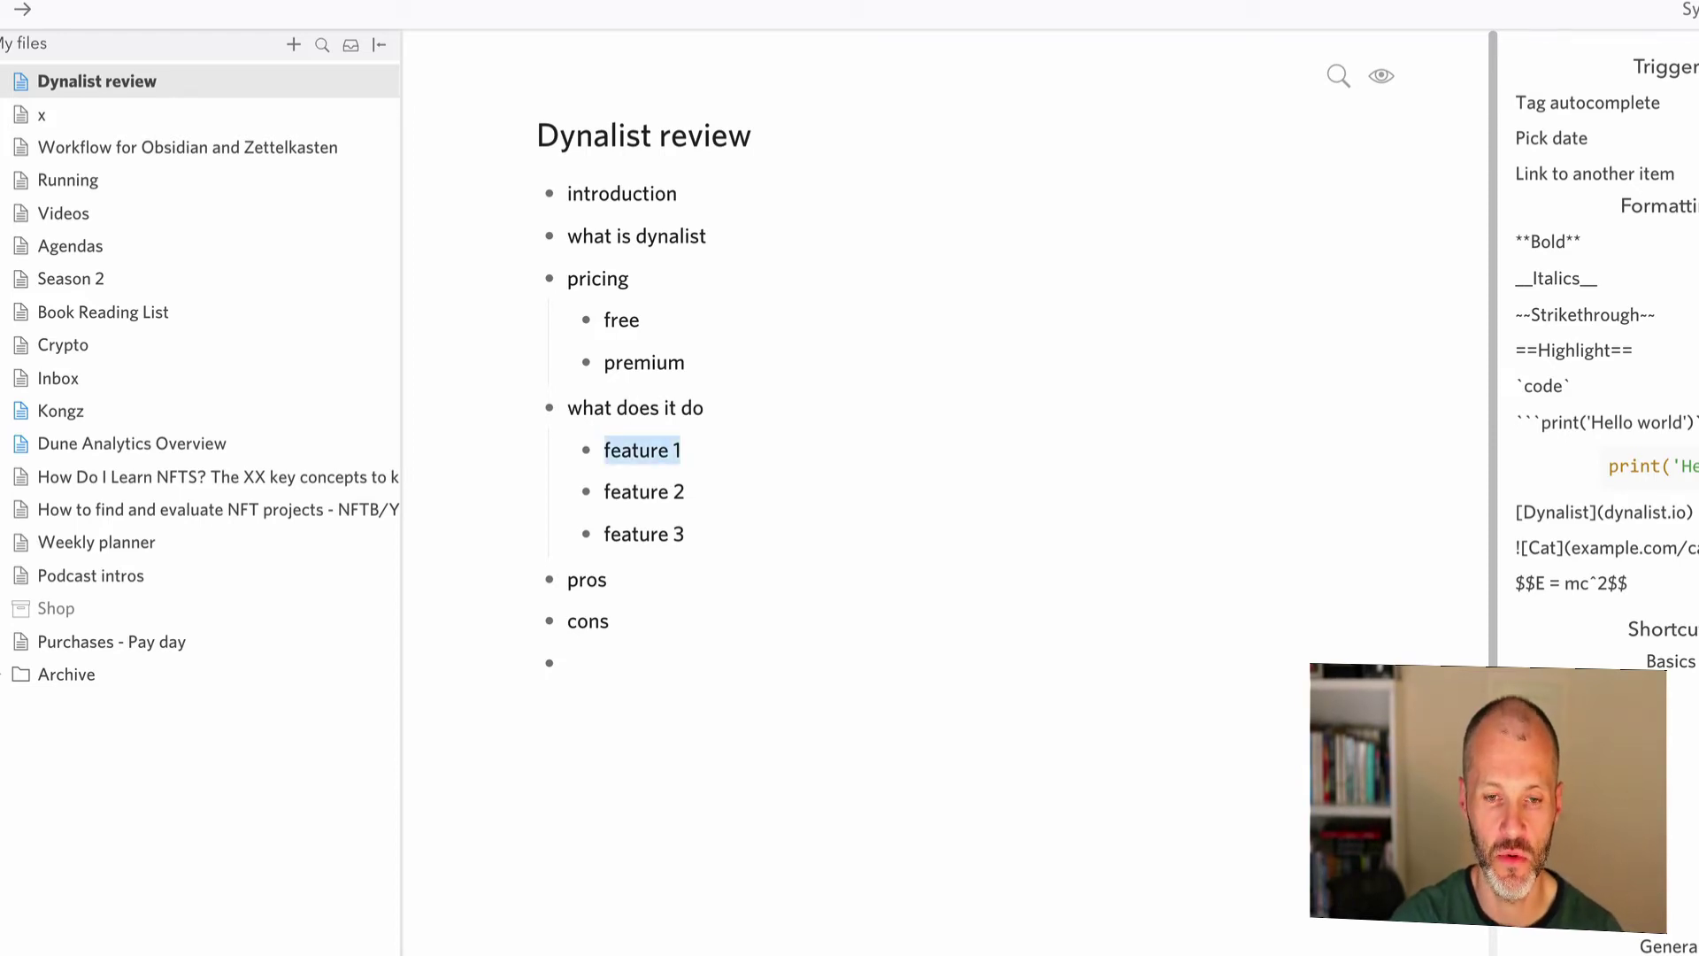
{"action": "type", "text": "collabofrat"}
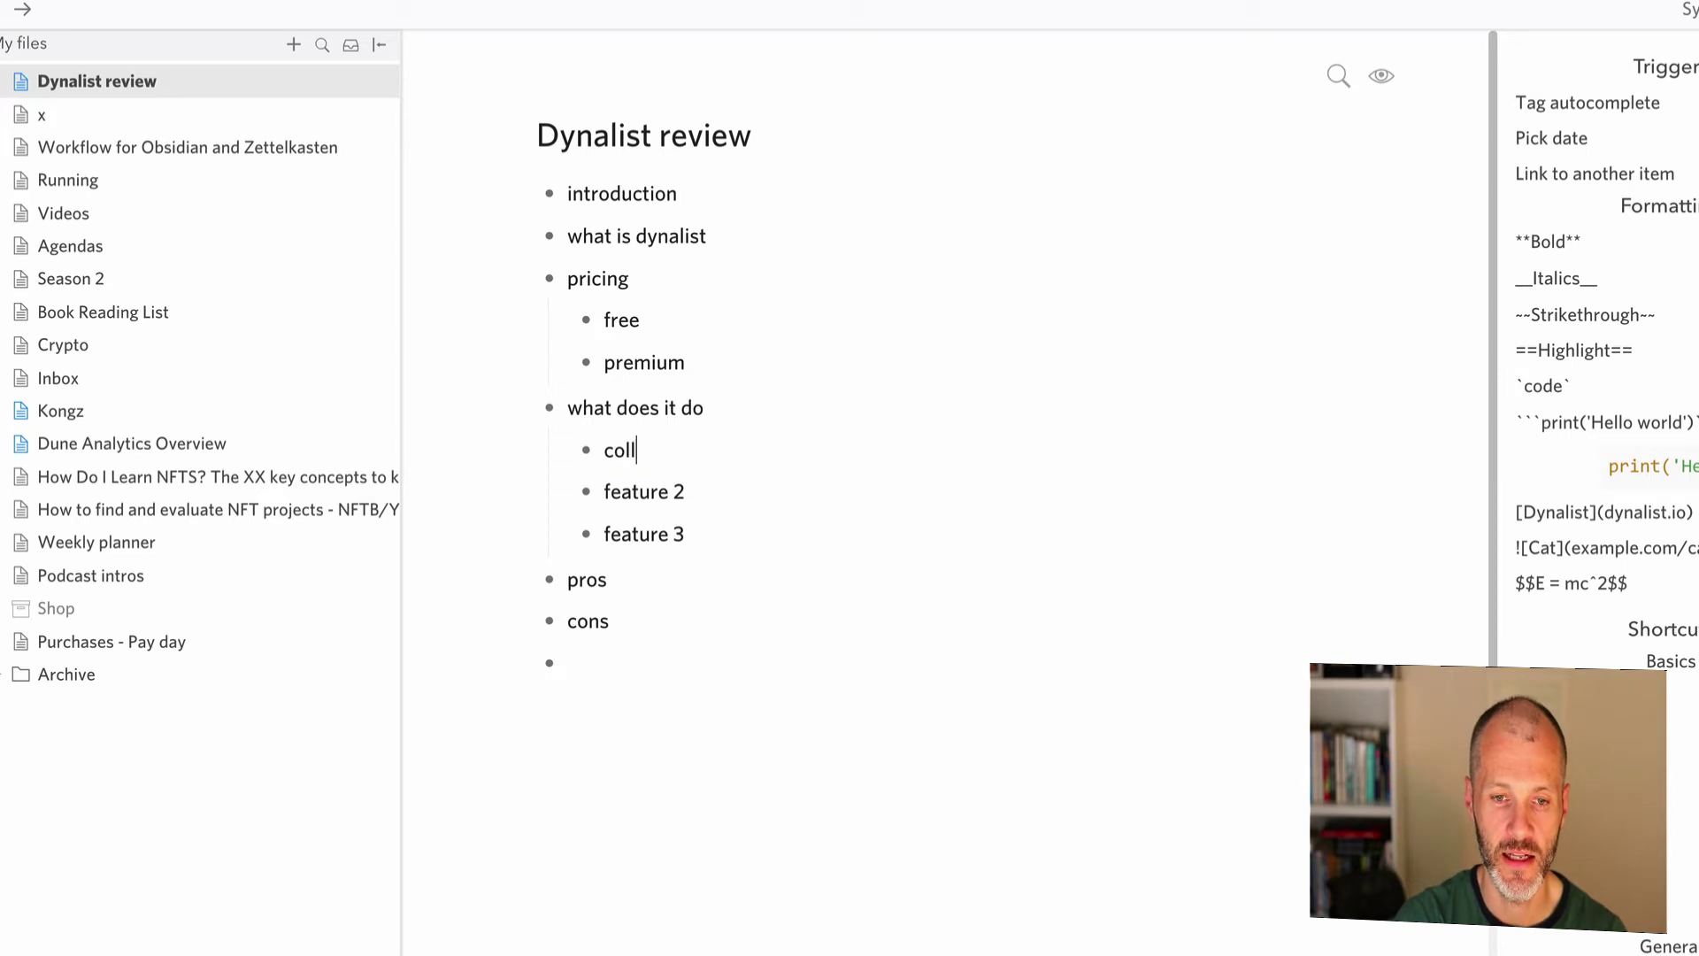
{"action": "key", "text": "BackSpace"}
{"action": "key", "text": "BackSpace"}
{"action": "key", "text": "BackSpace"}
{"action": "key", "text": "BackSpace"}
{"action": "type", "text": "ration"}
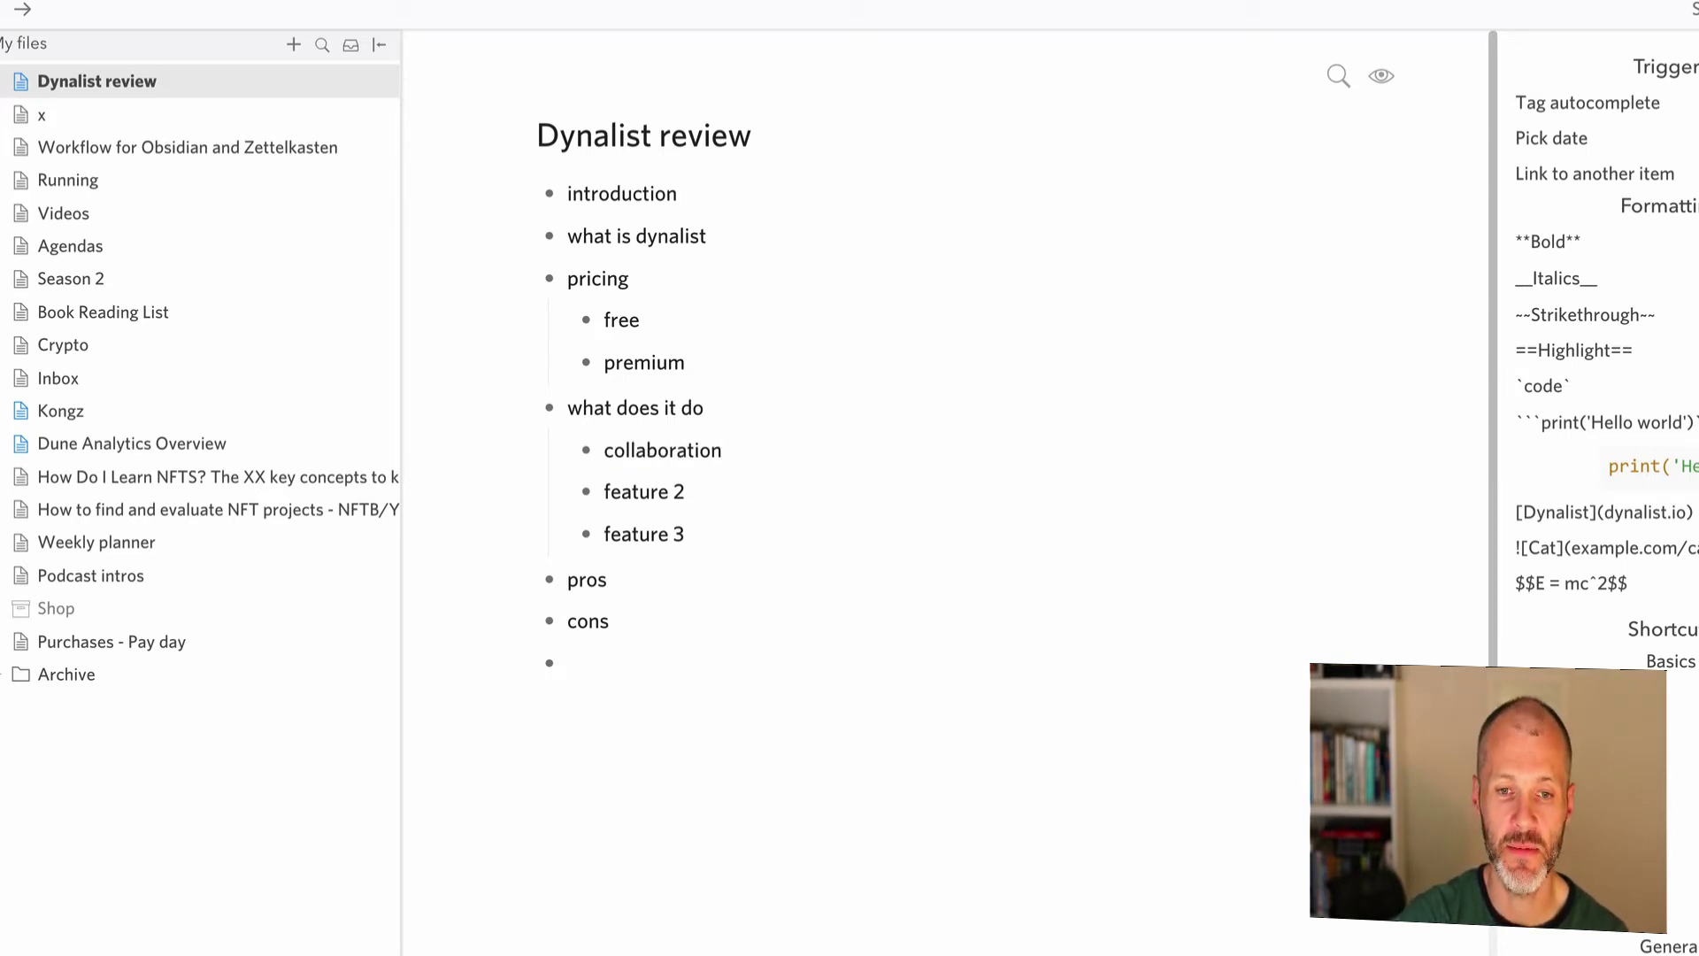
- Add an indented sub bullets item under collaboration
{"action": "key", "text": "Return"}
{"action": "key", "text": "Tab"}
{"action": "type", "text": "sui"}
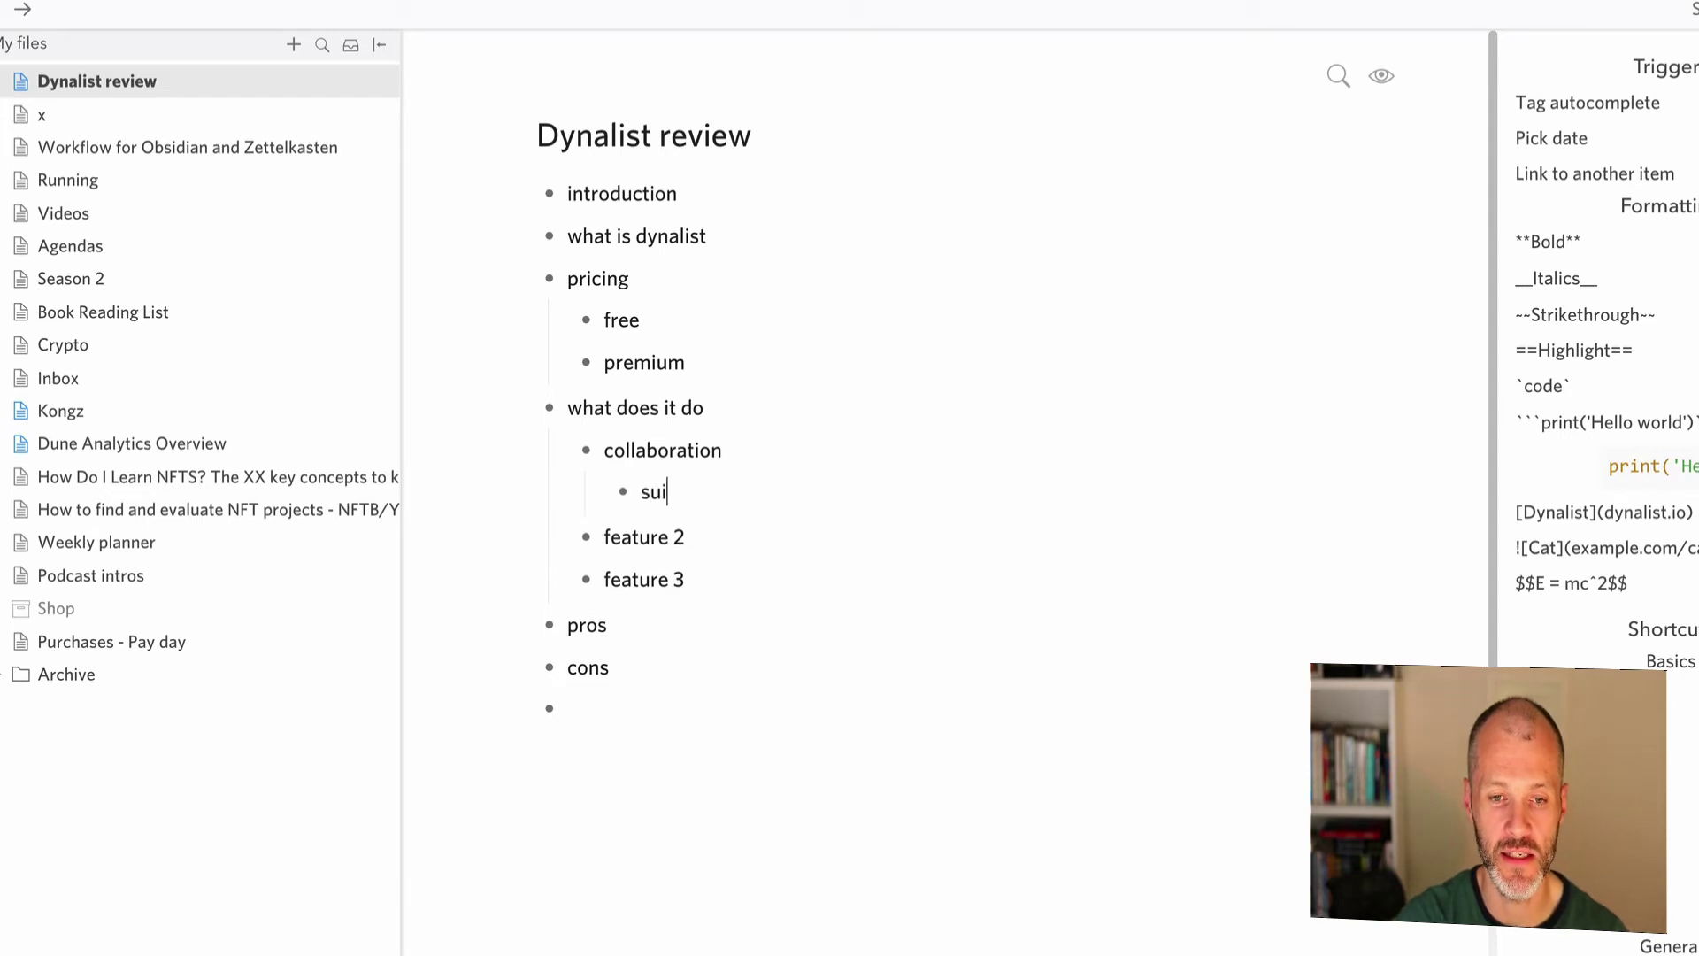
{"action": "key", "text": "BackSpace"}
{"action": "type", "text": "b bulle"}
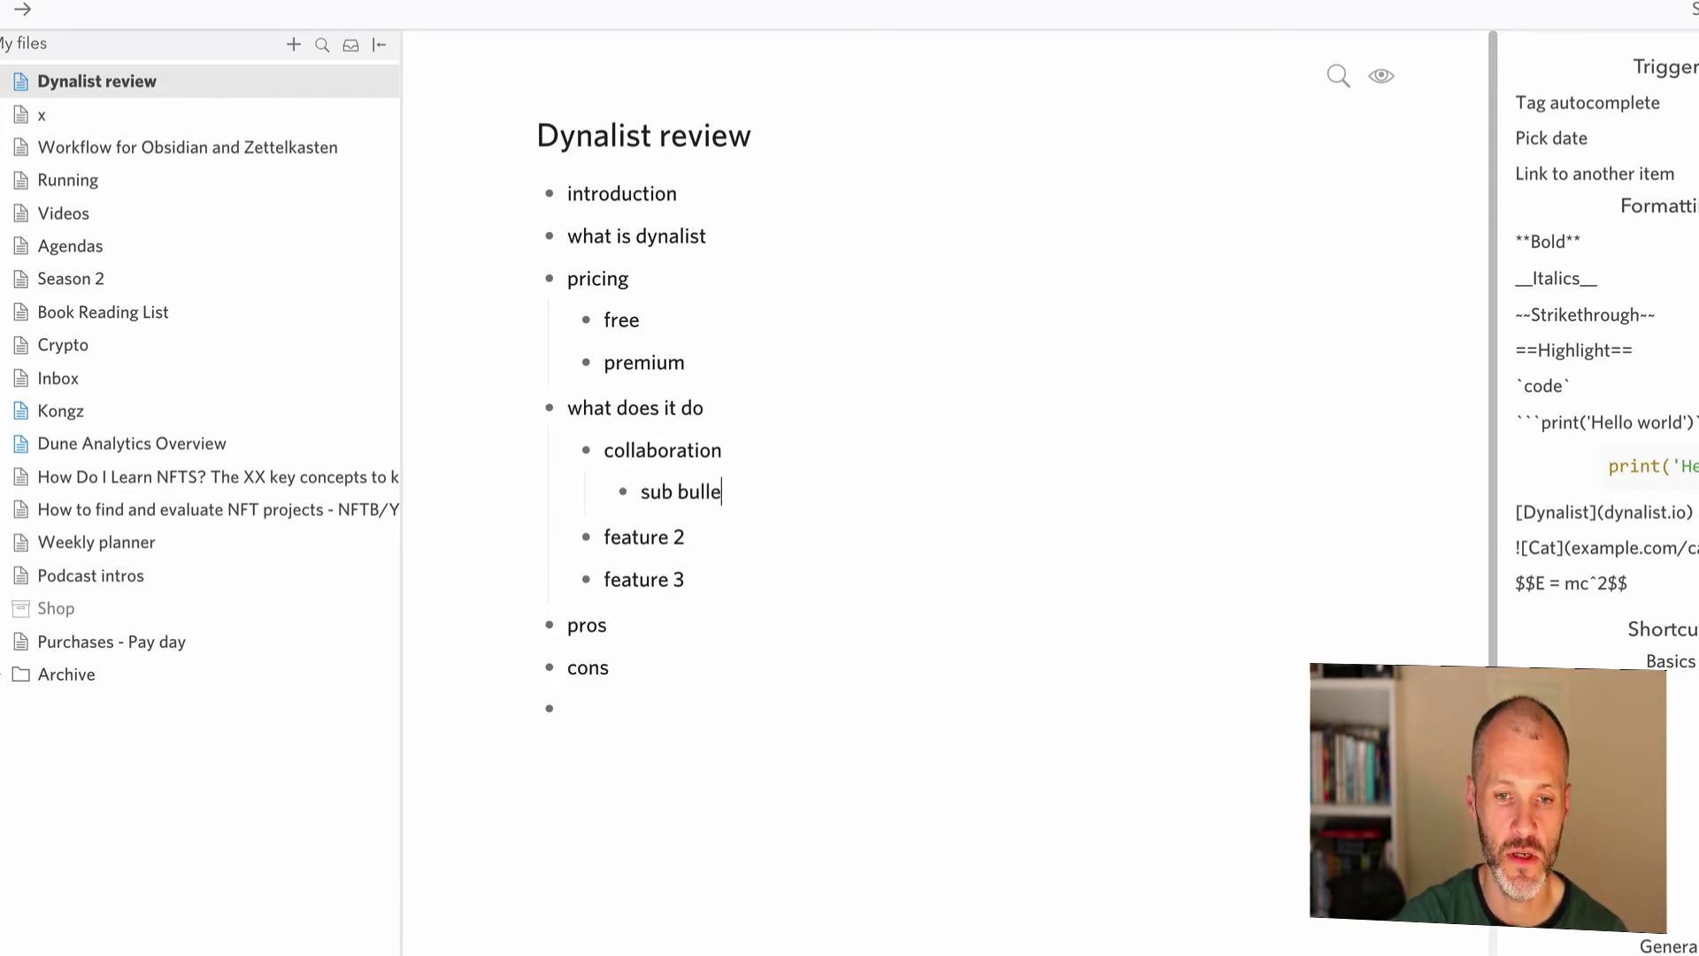
{"action": "type", "text": "ts"}
- Zoomed into collaboration, add how to use collaboration and why to do it below sub bullets
{"action": "left_click", "coordinate": [723, 450]}
{"action": "key", "text": "ctrl+]"}
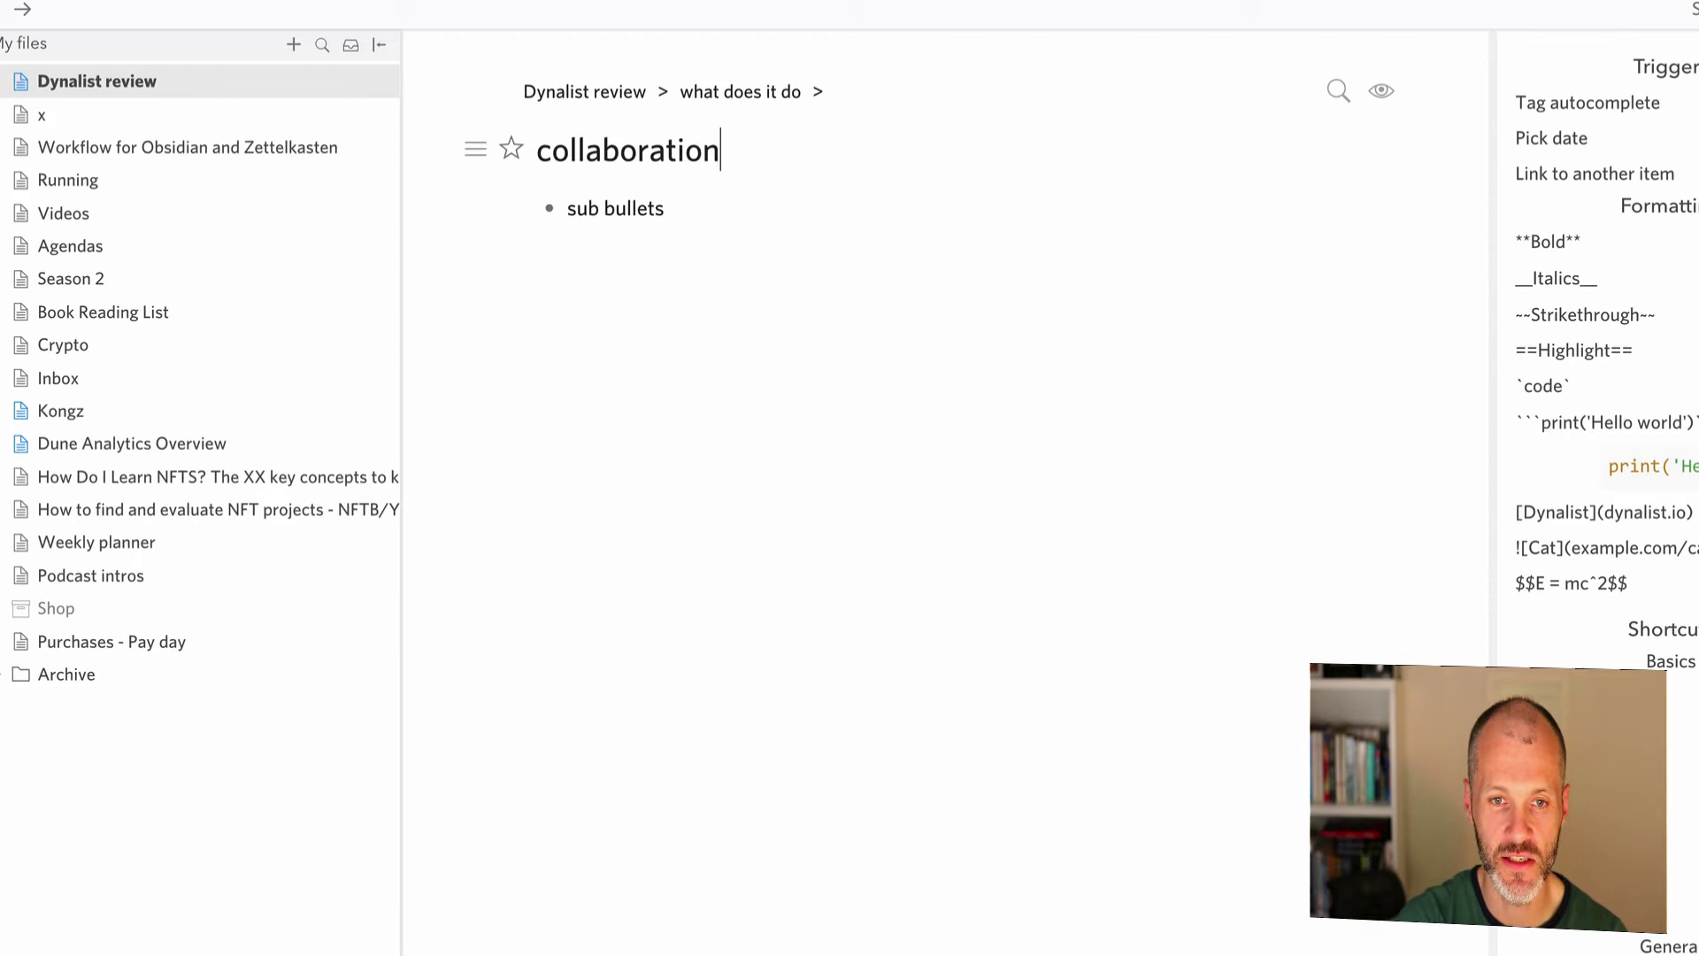
{"action": "left_click", "coordinate": [665, 208]}
{"action": "key", "text": "Return"}
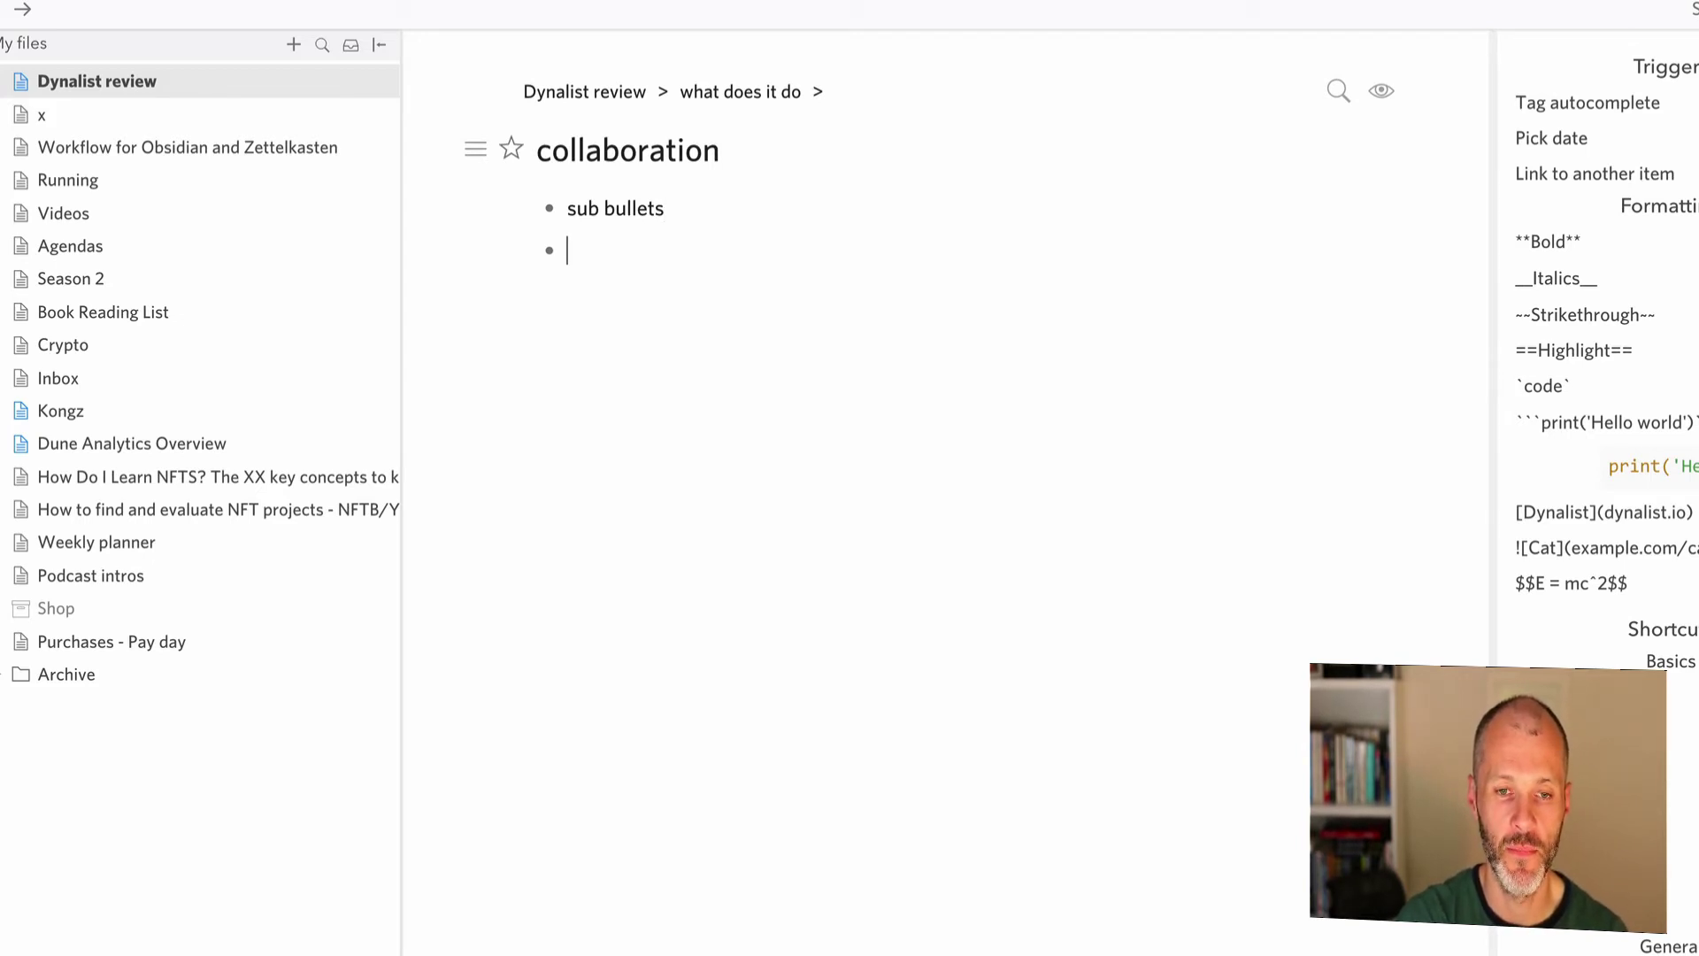
{"action": "type", "text": "how to use colla"}
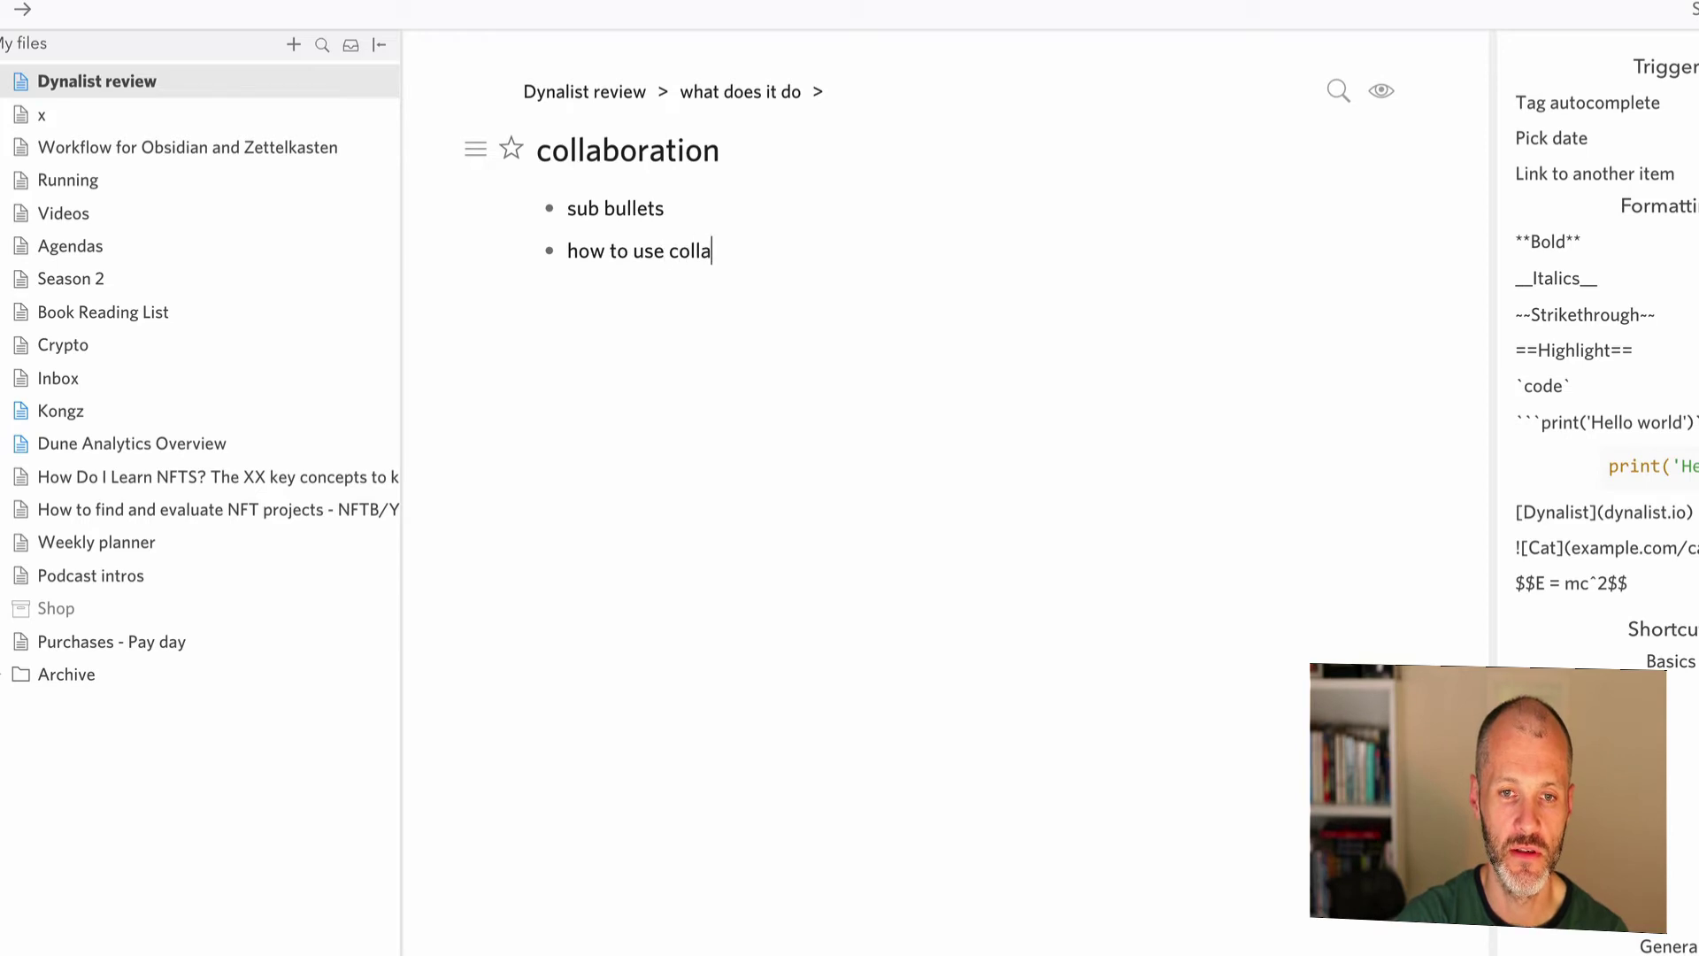
{"action": "type", "text": "boration"}
{"action": "key", "text": "Return"}
{"action": "type", "text": "why to do it"}
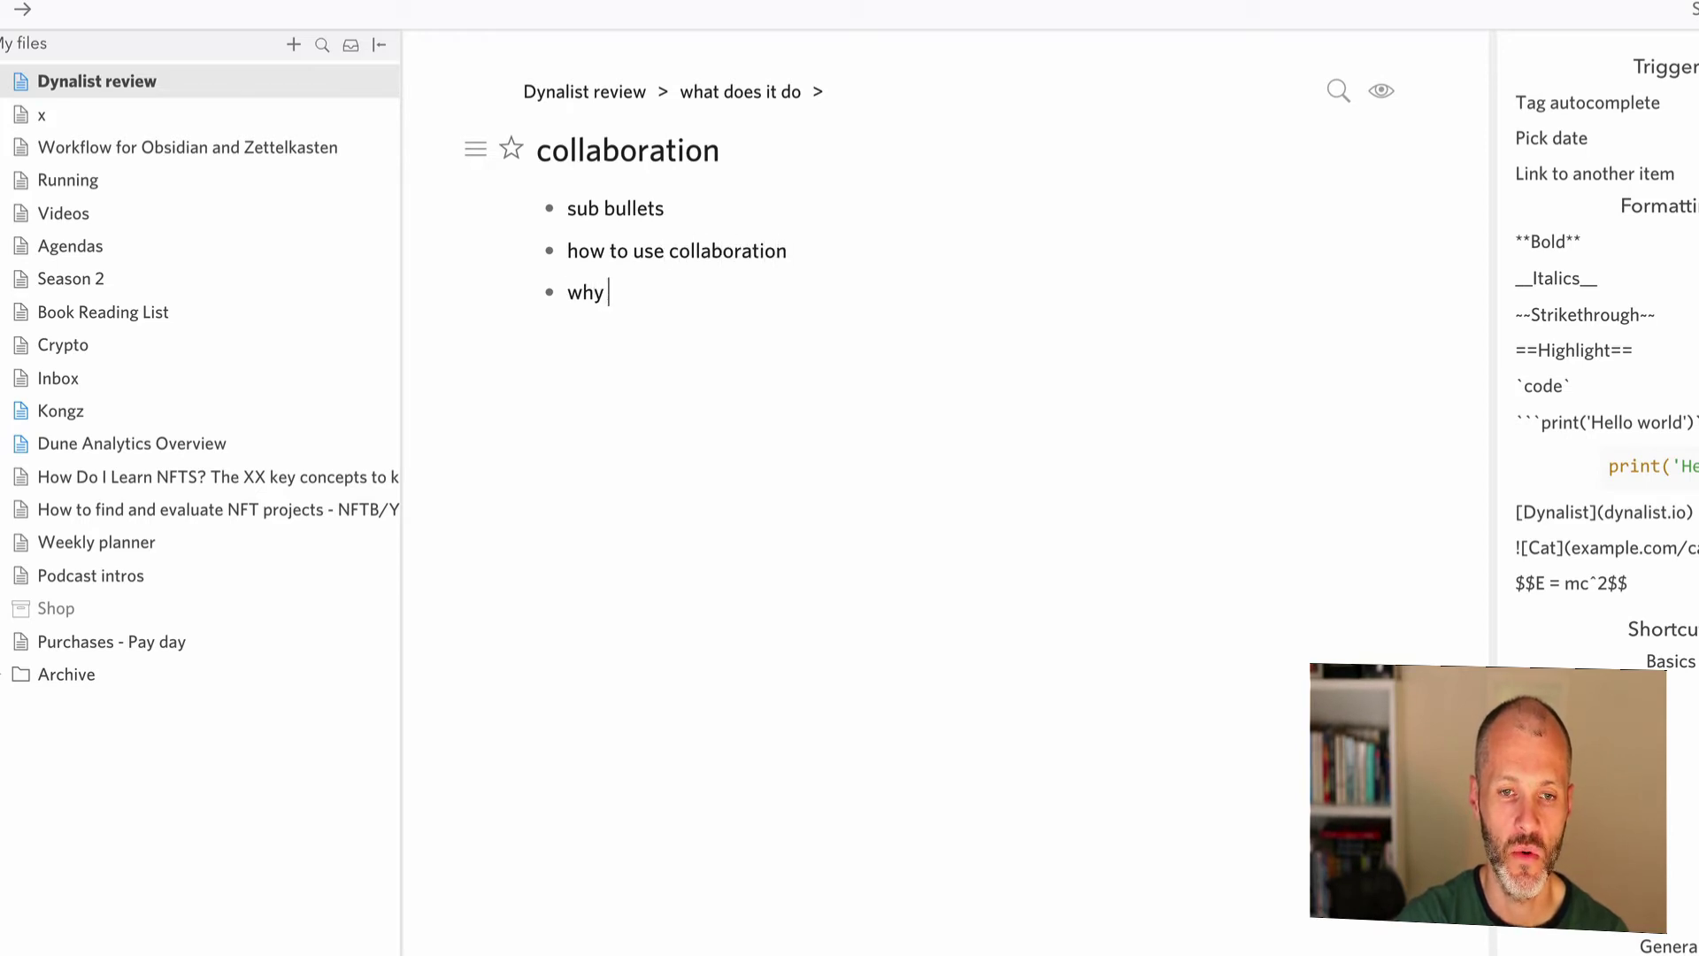
{"action": "key", "text": "Return"}
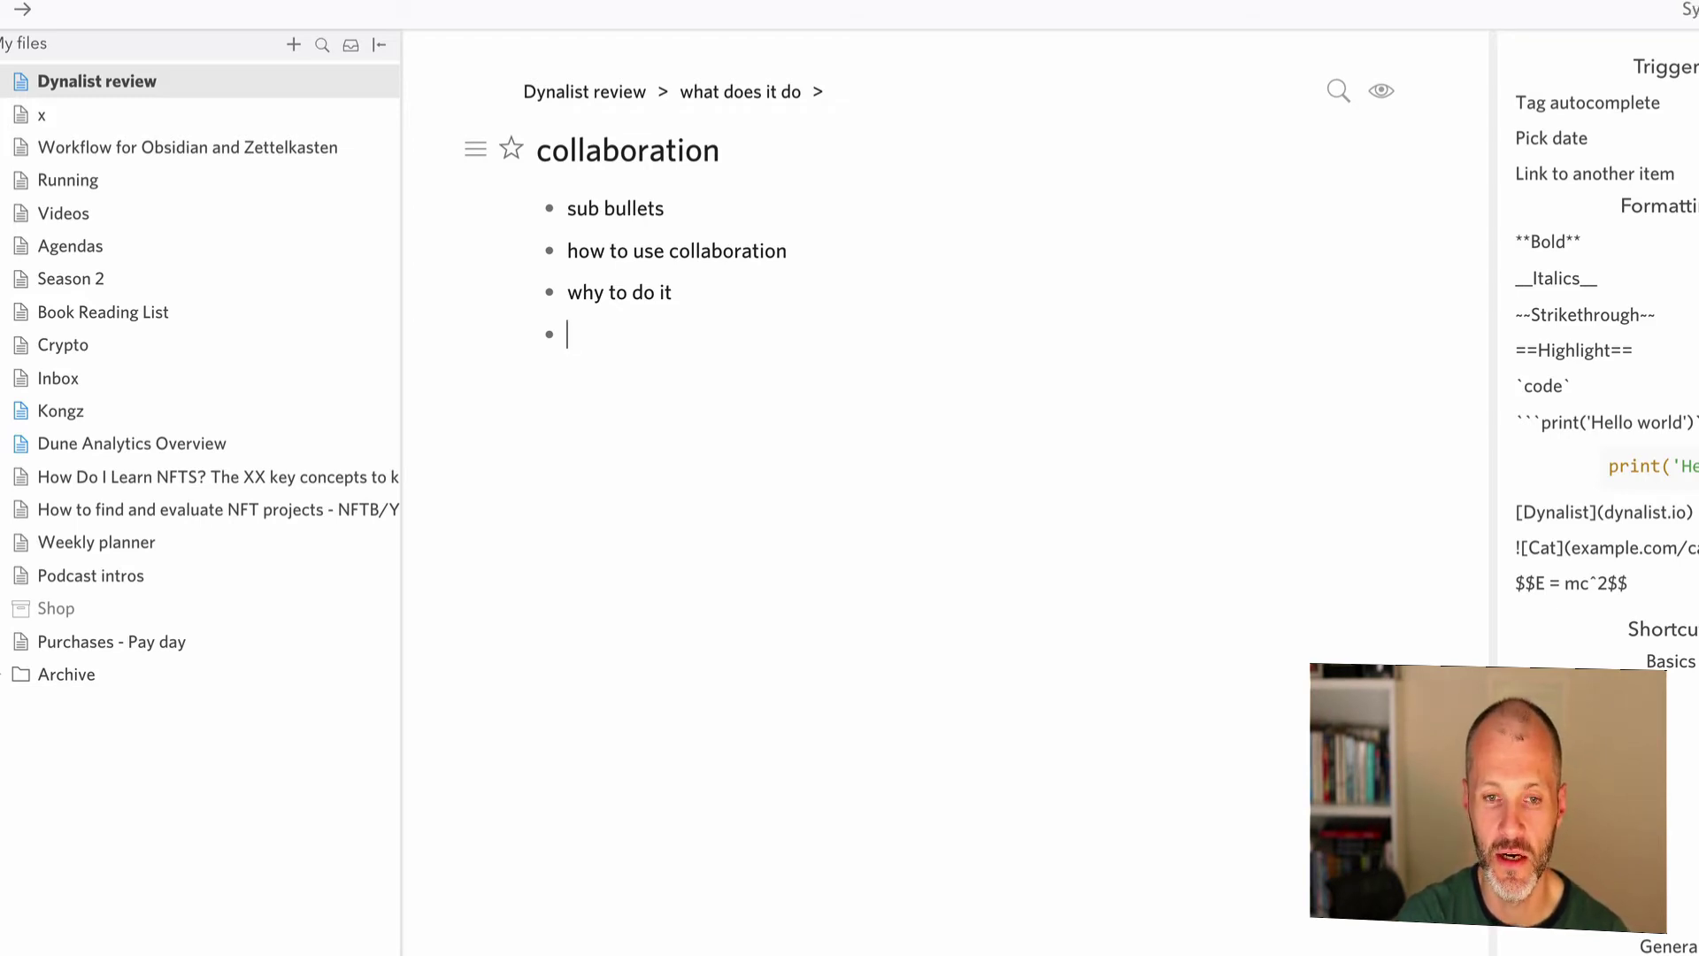
{"action": "key", "text": "ctrl+bracketleft"}
{"action": "key", "text": "ctrl+bracketleft"}
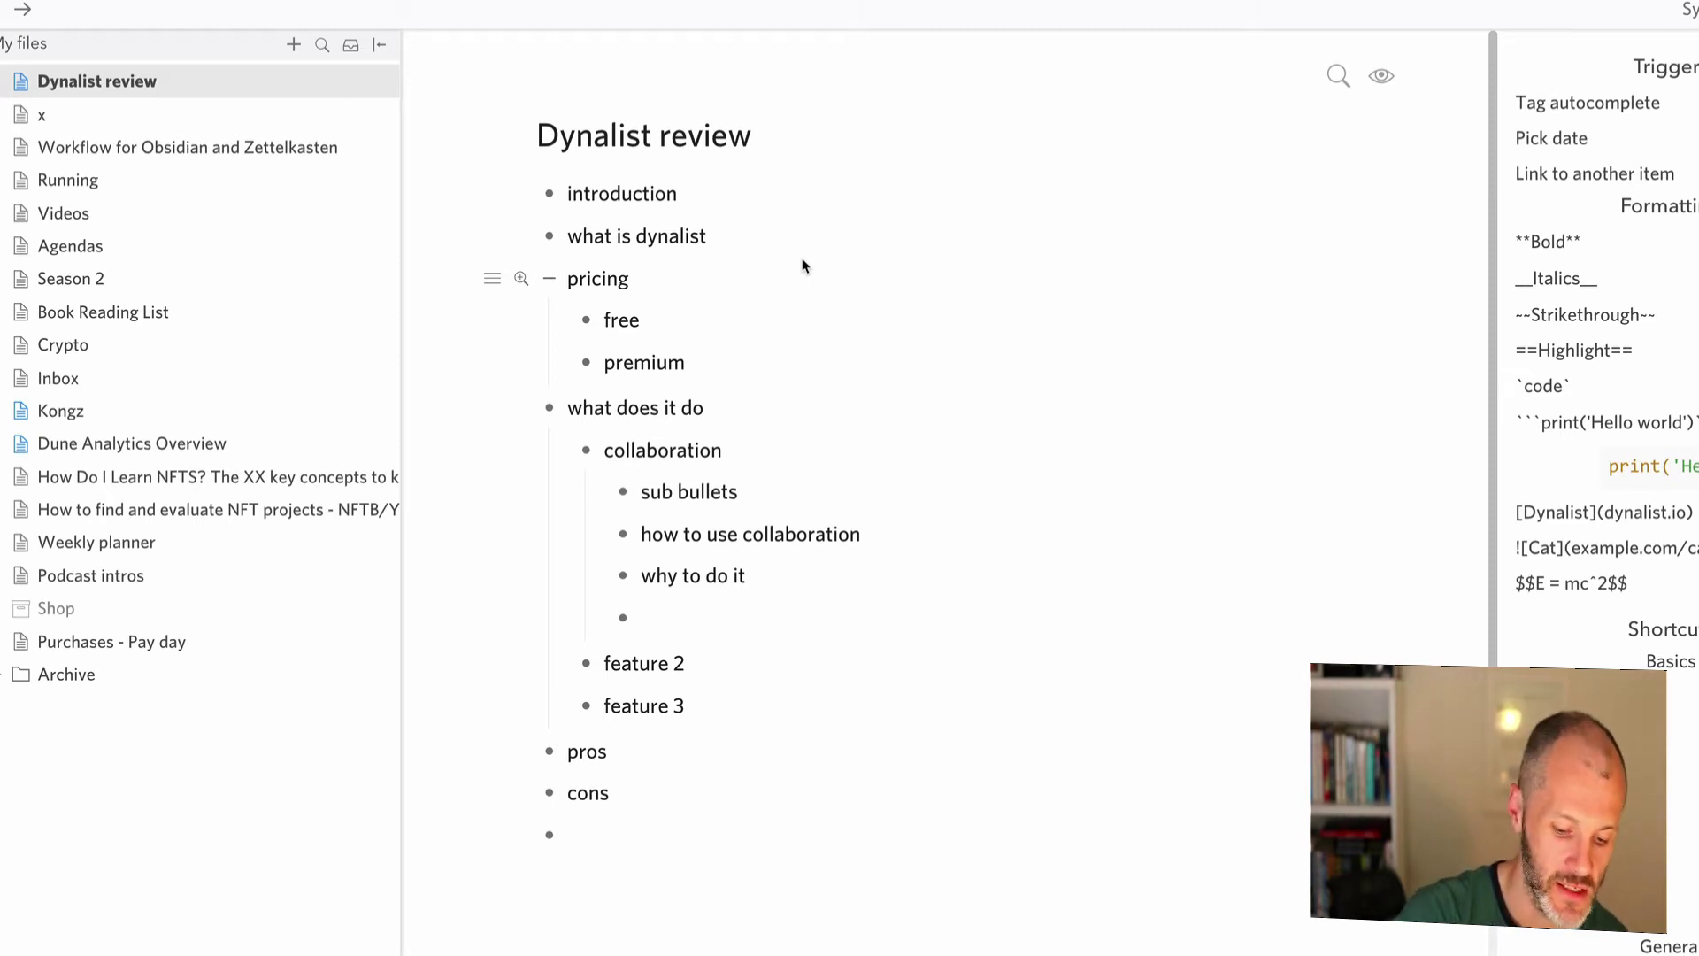
- Open the Danger, danger. Small child ahead - DICTATE document by searching for danger
{"action": "key", "text": "ctrl+o"}
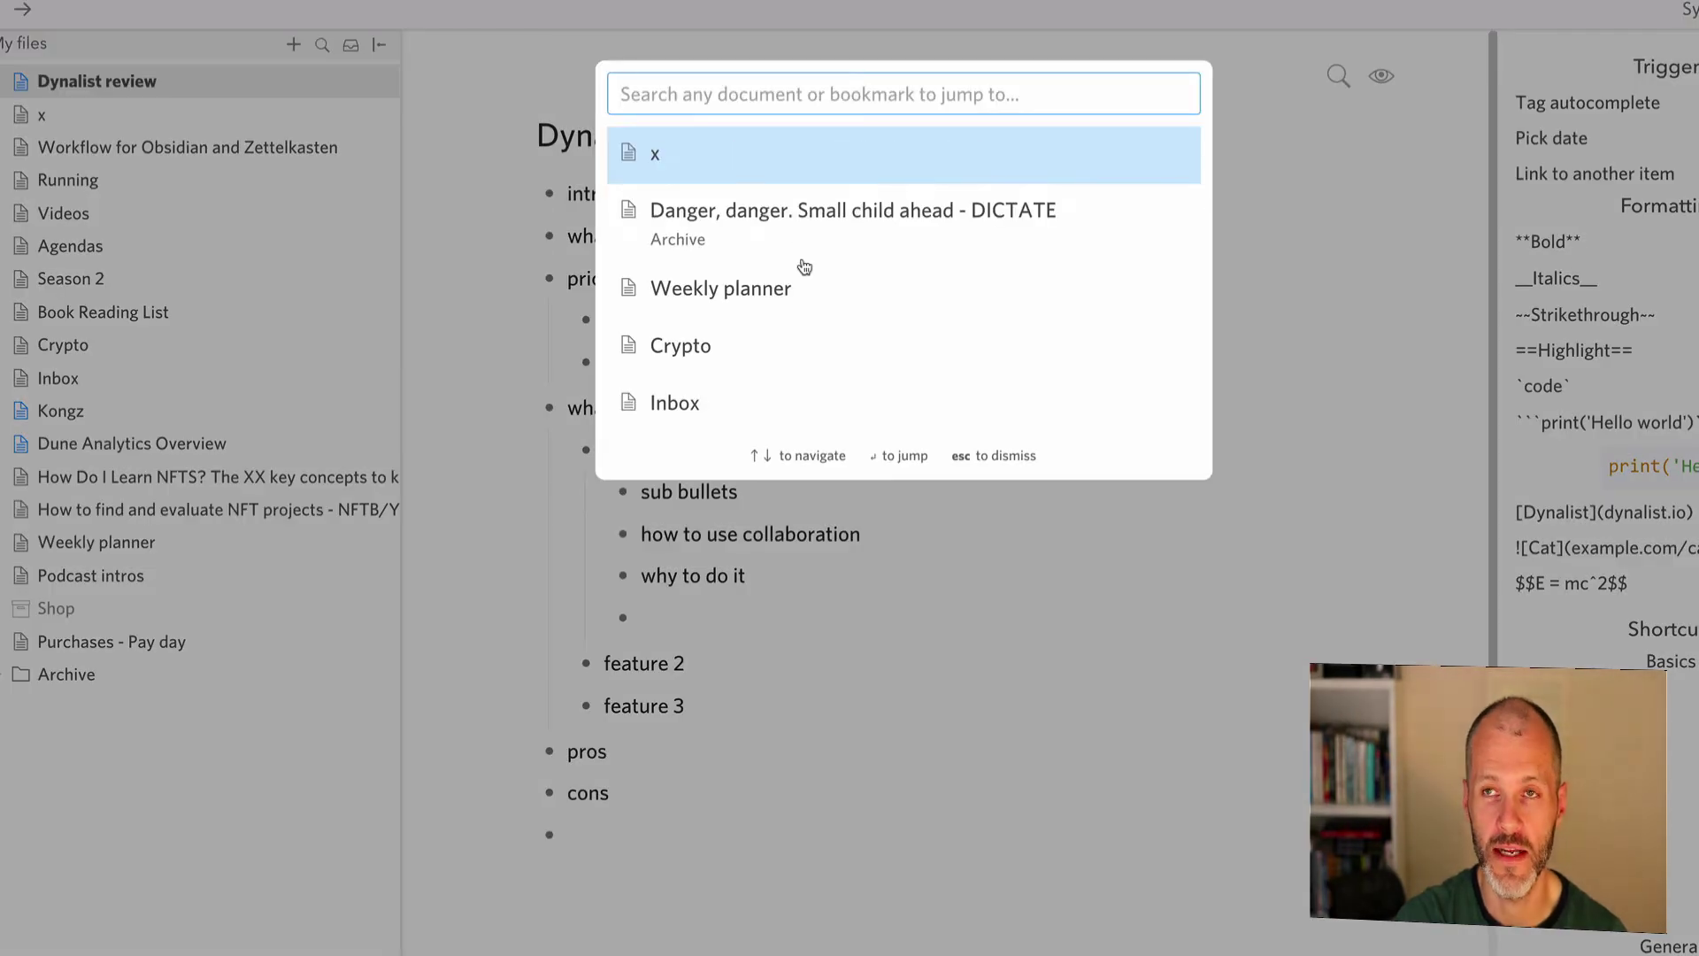
{"action": "type", "text": "danger"}
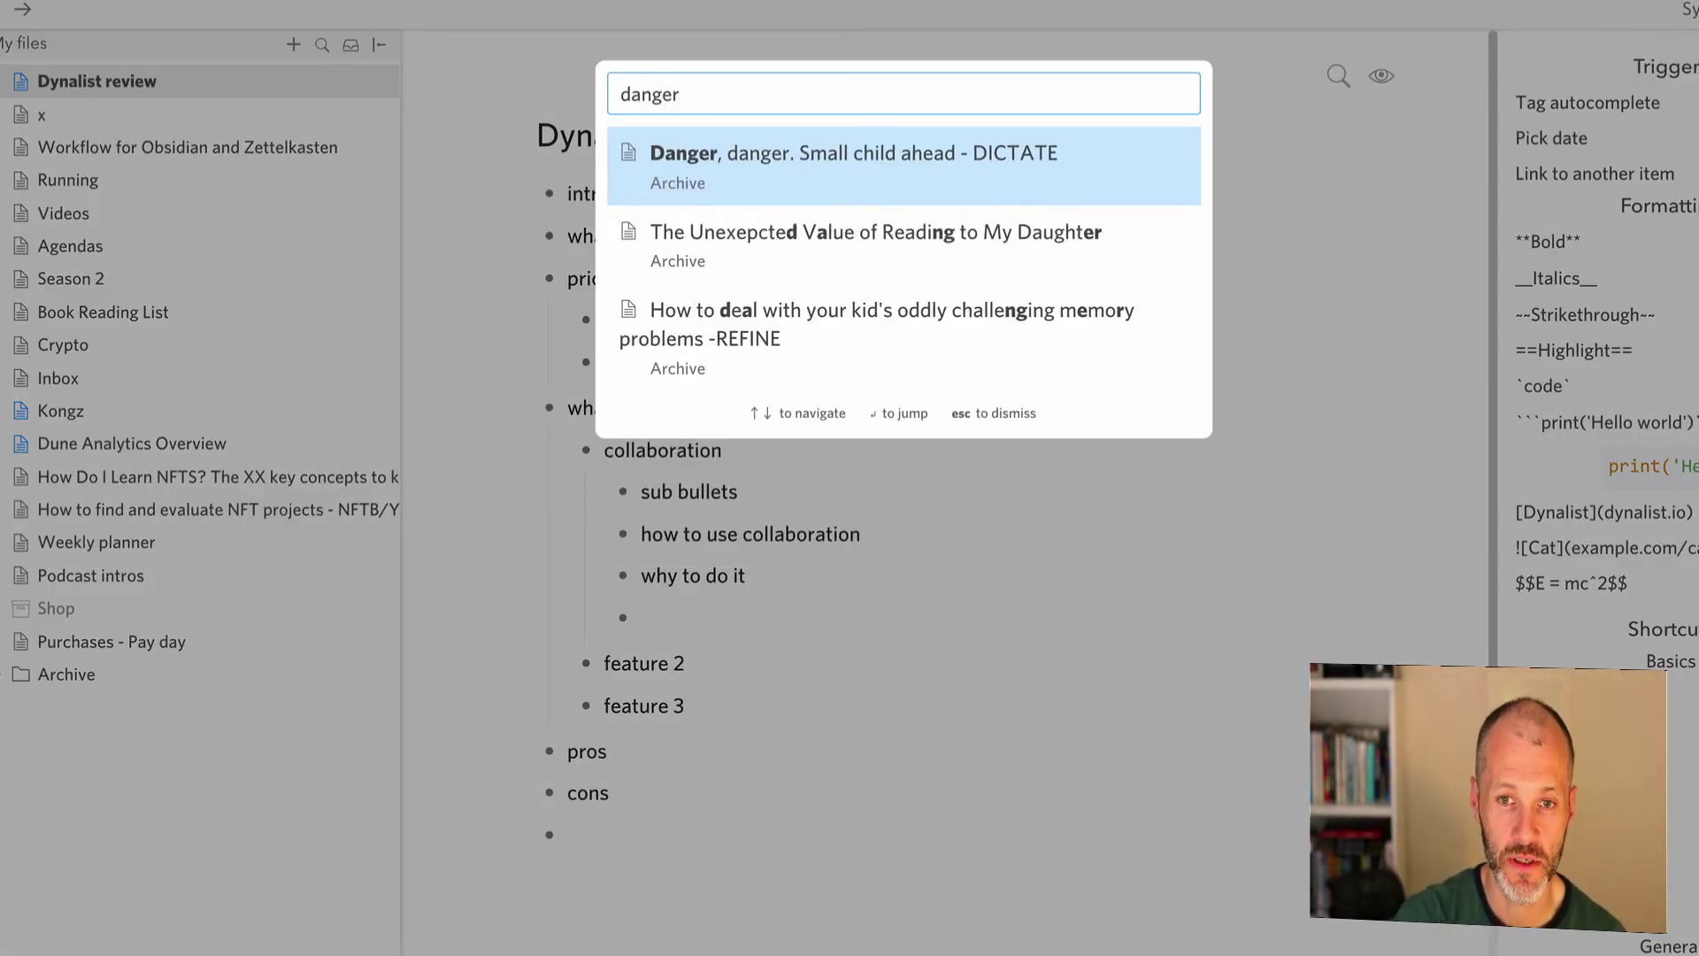
{"action": "key", "text": "Return"}
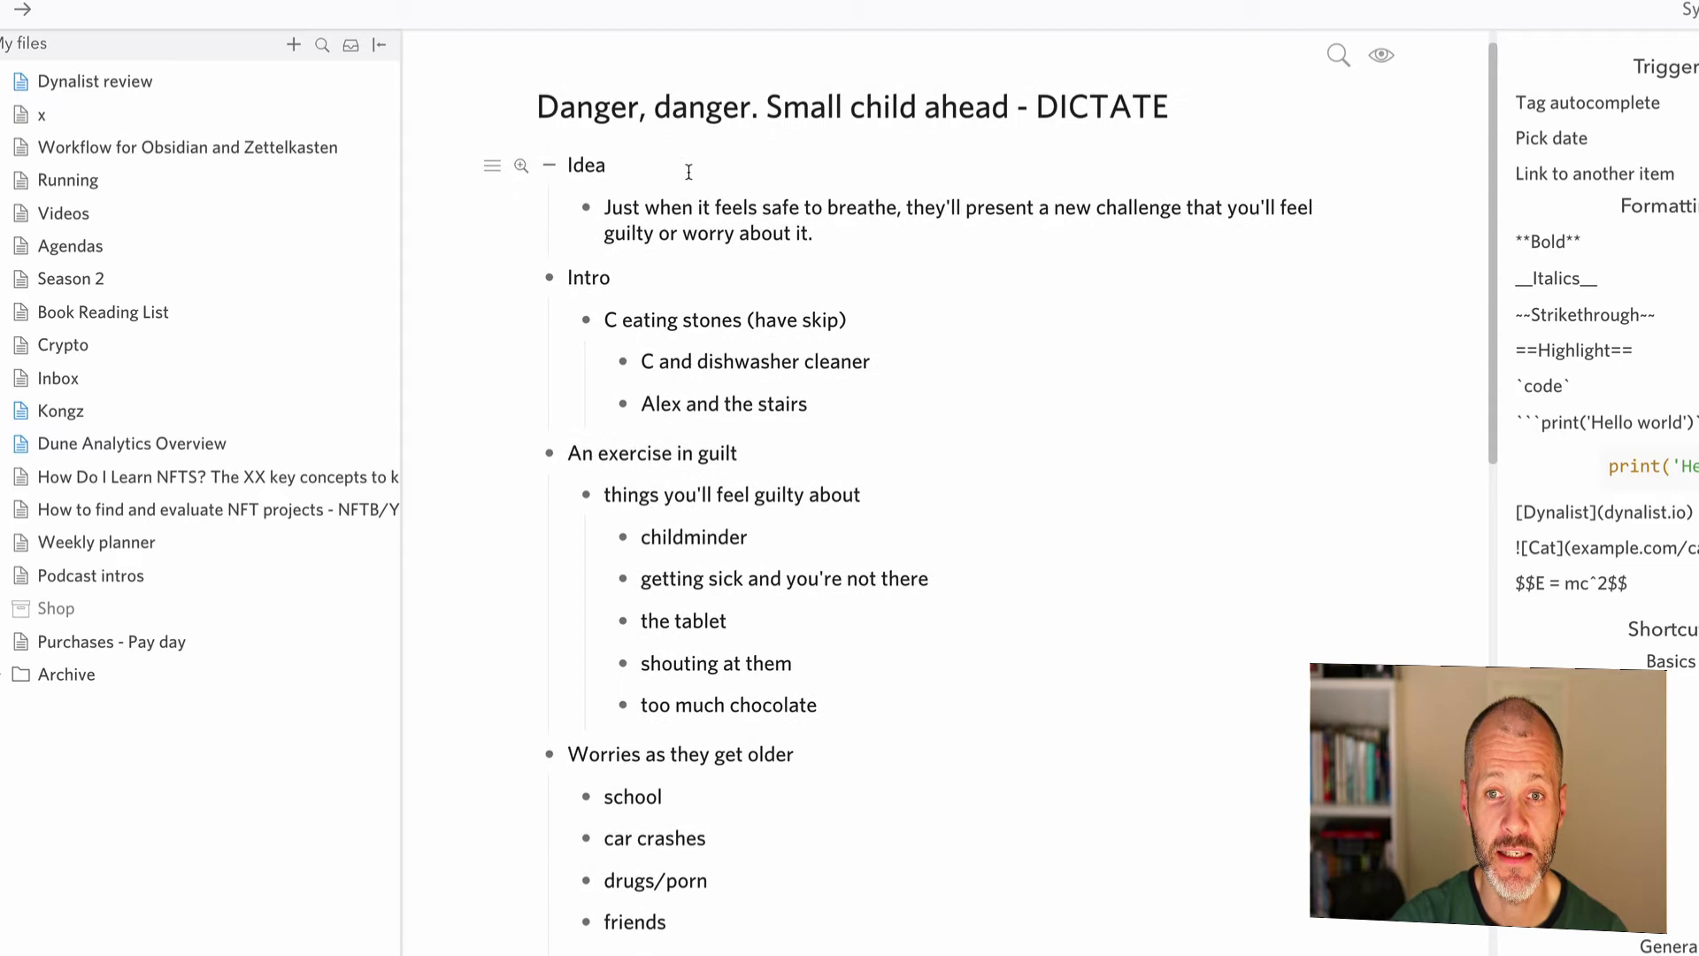
- Block-select the Idea and Intro items along with their children
{"action": "scroll", "coordinate": [688, 171], "scroll_direction": "down", "scroll_amount": 2}
{"action": "scroll", "coordinate": [682, 177], "scroll_direction": "up", "scroll_amount": 3}
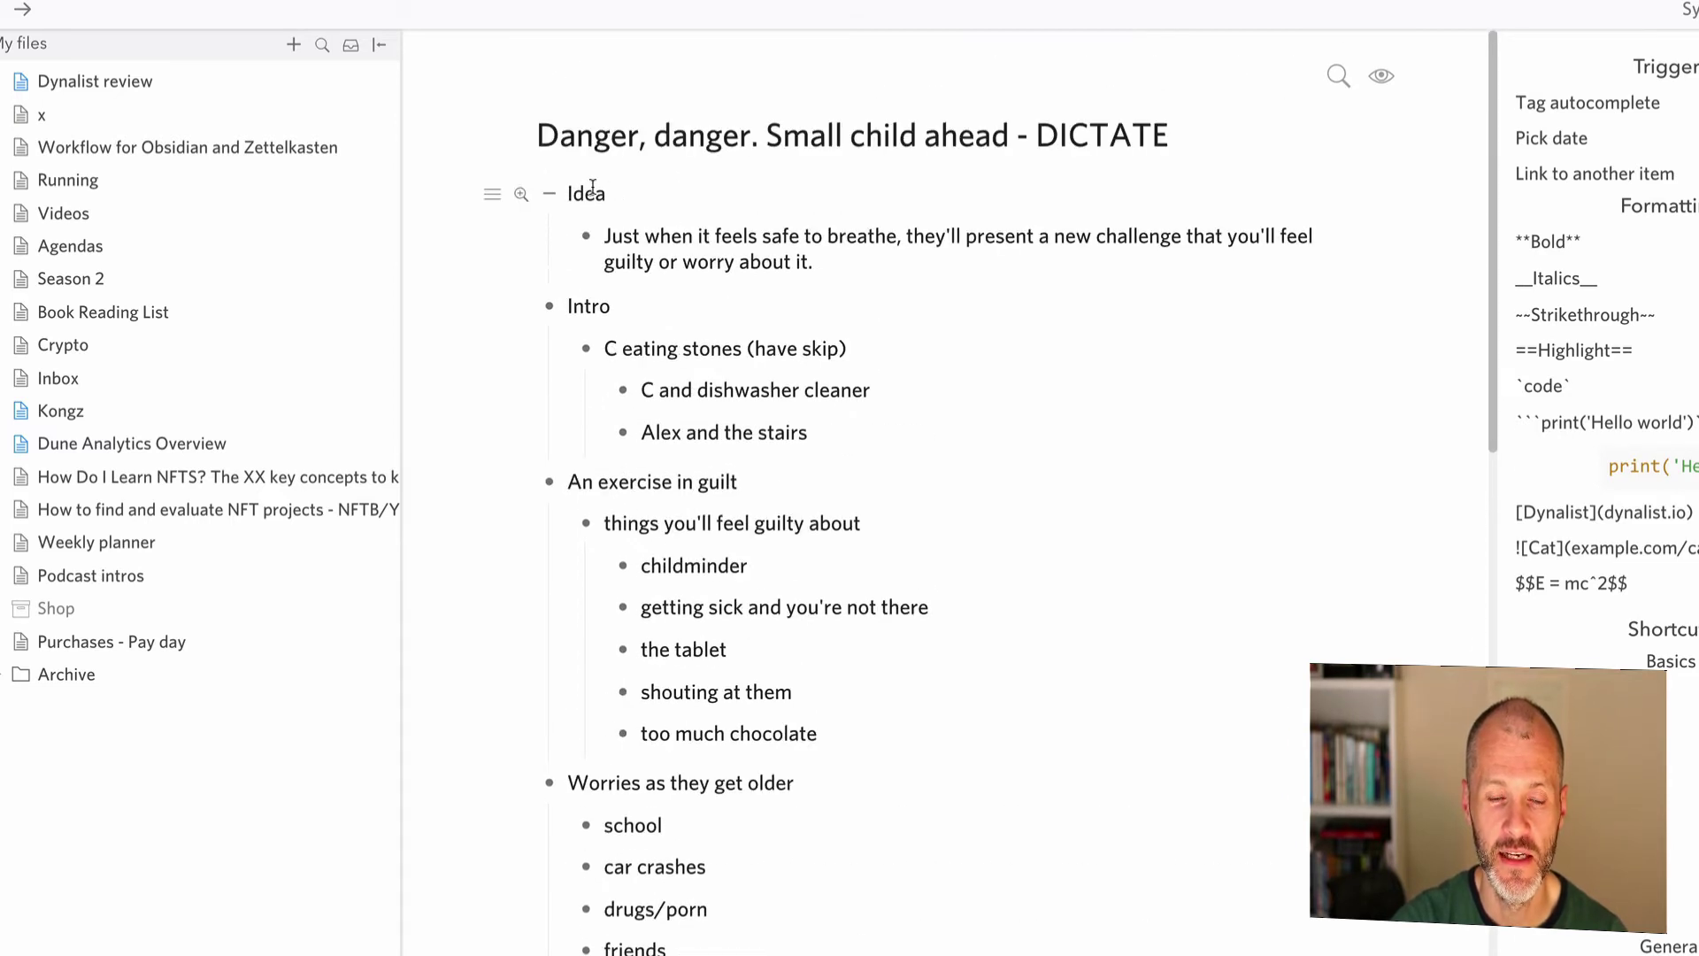
{"action": "left_click_drag", "start_coordinate": [592, 187], "coordinate": [693, 250]}
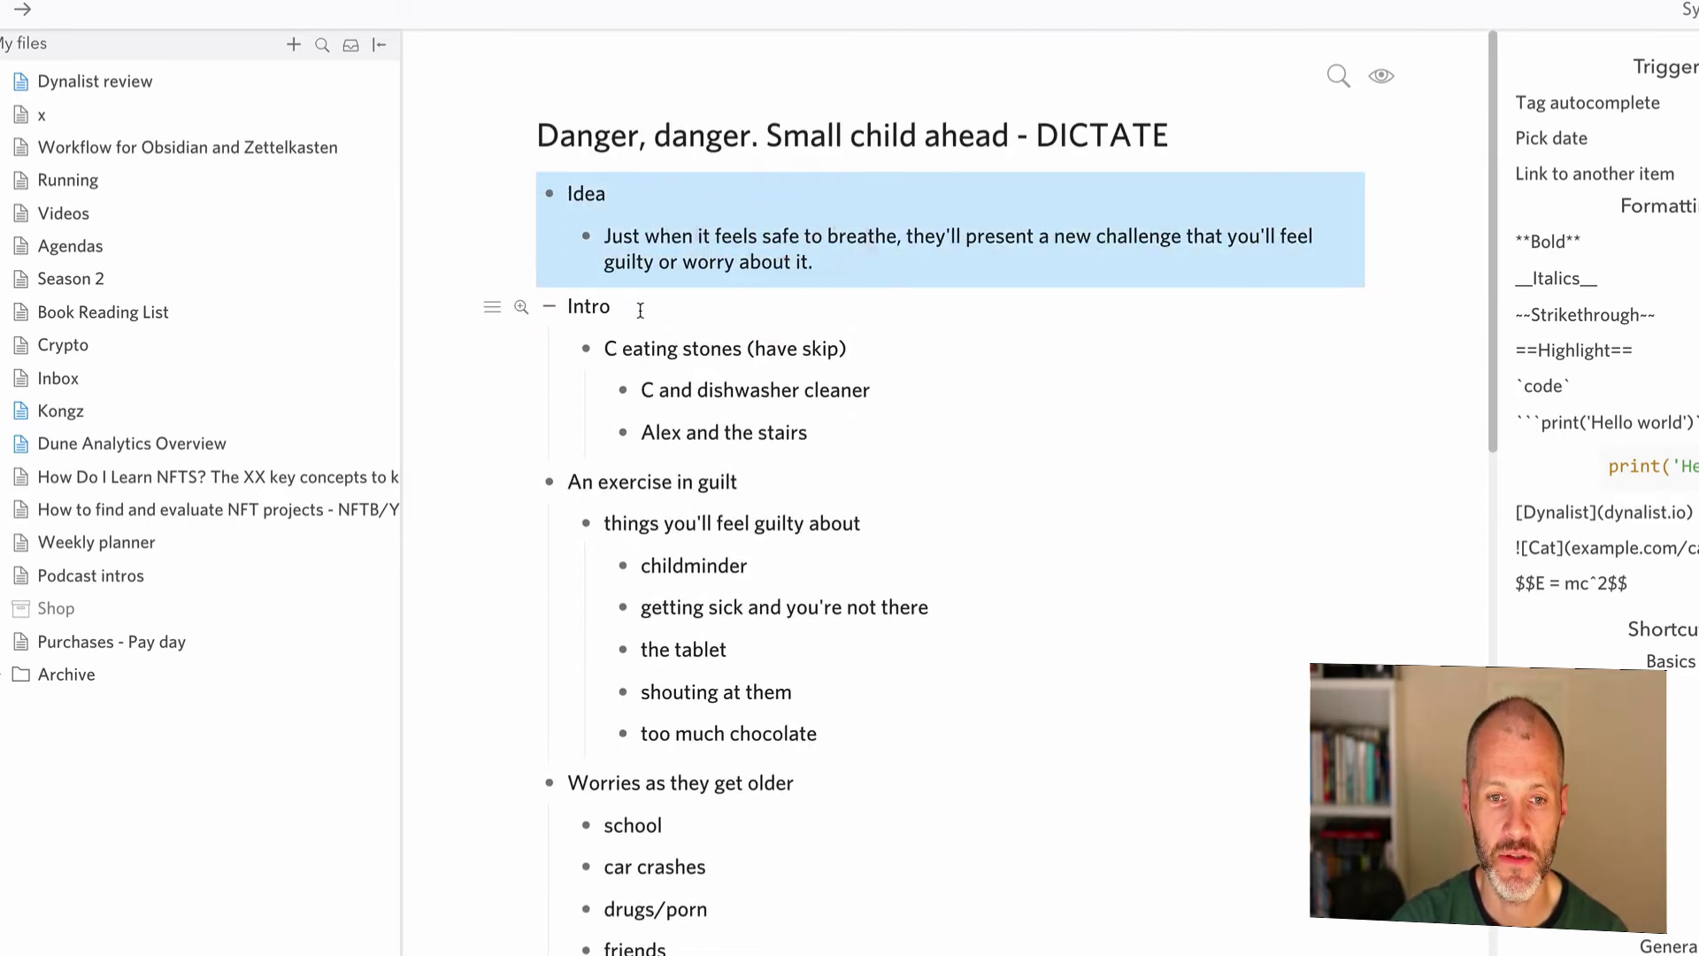
{"action": "left_click_drag", "start_coordinate": [587, 307], "coordinate": [777, 378]}
{"action": "scroll", "coordinate": [778, 385], "scroll_direction": "down", "scroll_amount": 3}
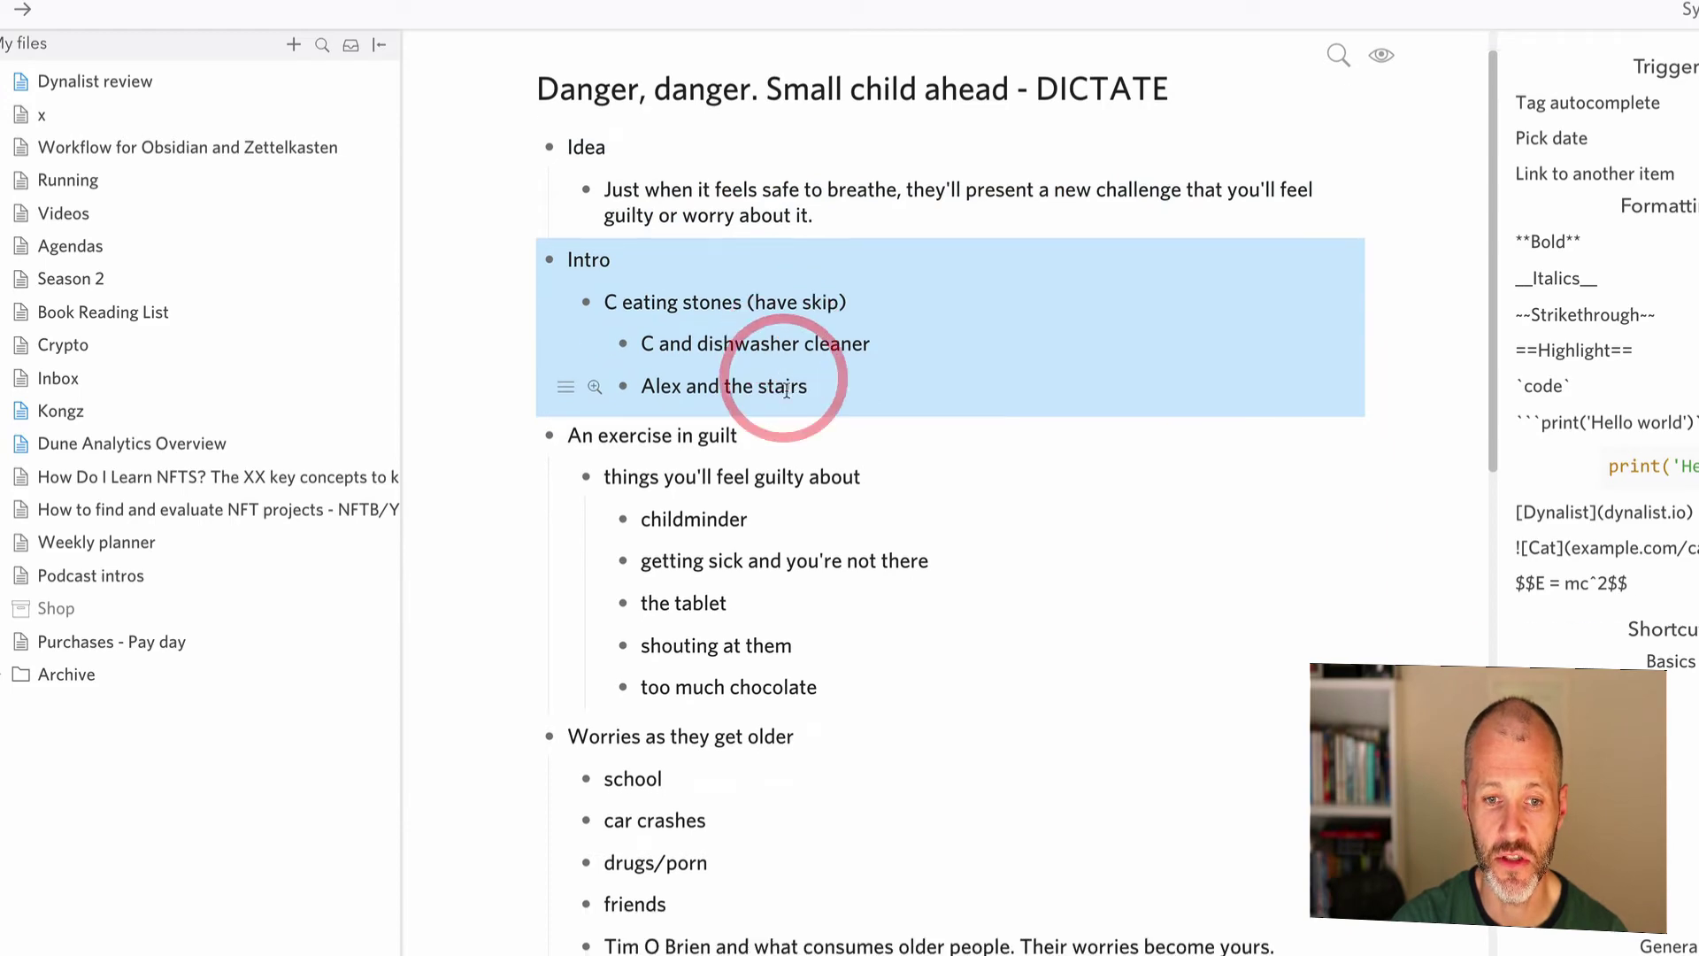
{"action": "left_click_drag", "start_coordinate": [693, 244], "coordinate": [705, 289]}
{"action": "scroll", "coordinate": [720, 433], "scroll_direction": "down", "scroll_amount": 10}
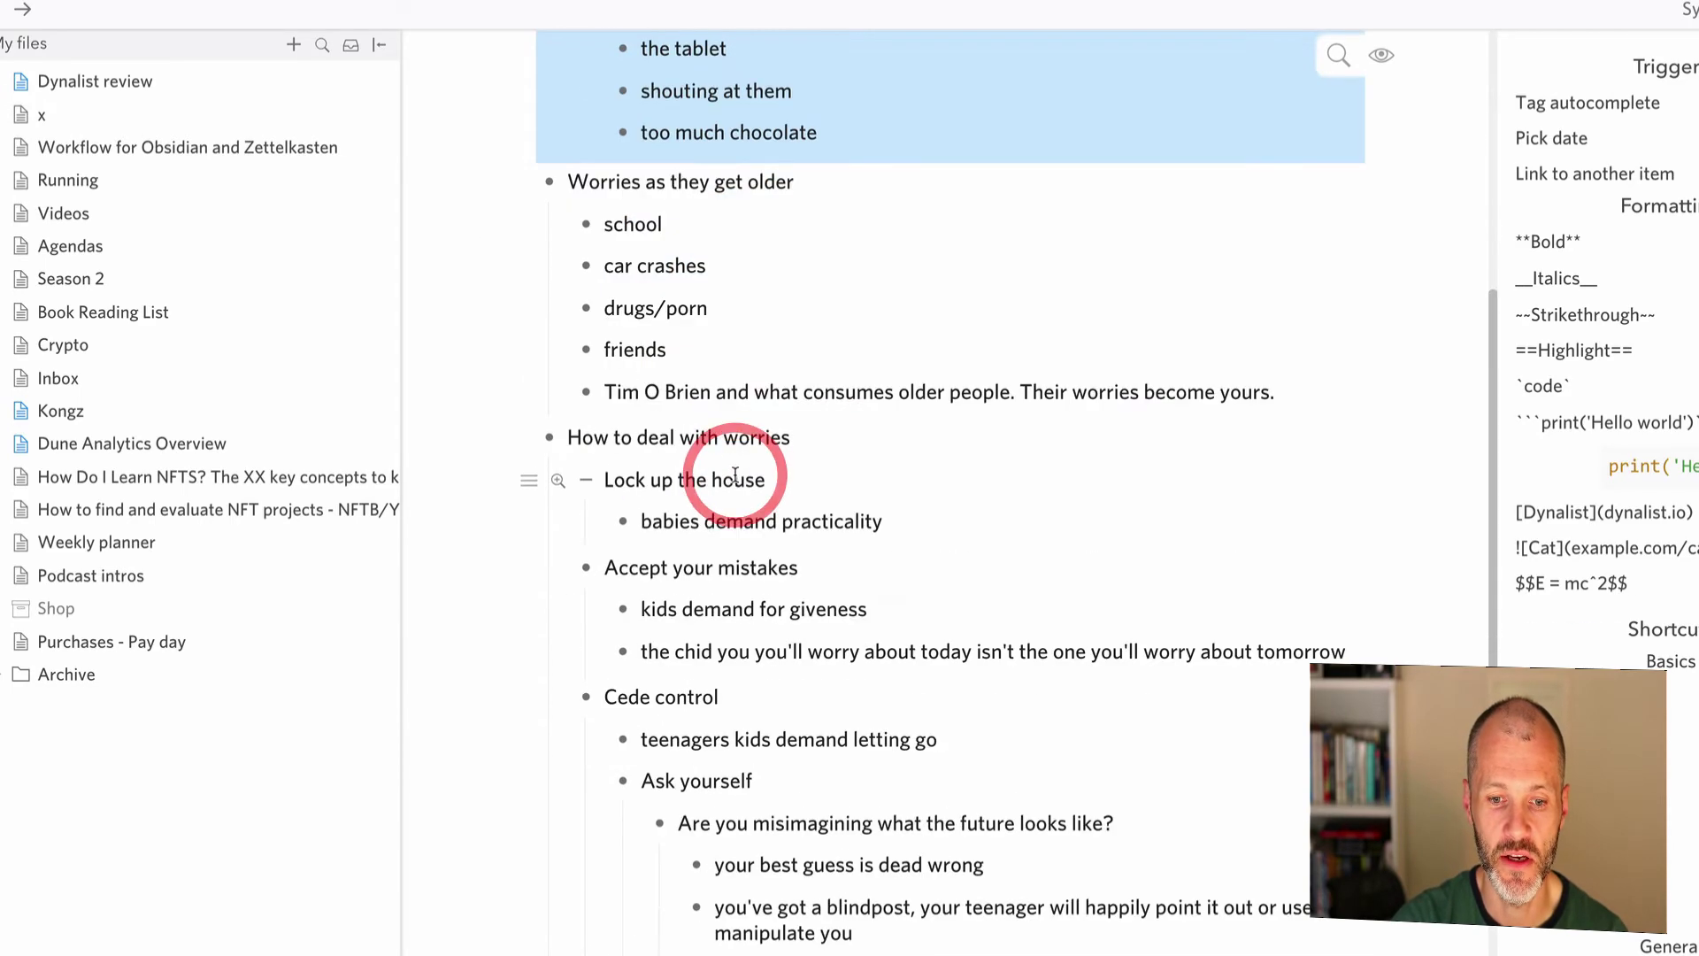
{"action": "scroll", "coordinate": [735, 474], "scroll_direction": "up", "scroll_amount": 6}
- Zoom into school and add four placeholder sub-items of random text
{"action": "scroll", "coordinate": [736, 474], "scroll_direction": "up", "scroll_amount": 3}
{"action": "left_click", "coordinate": [722, 497]}
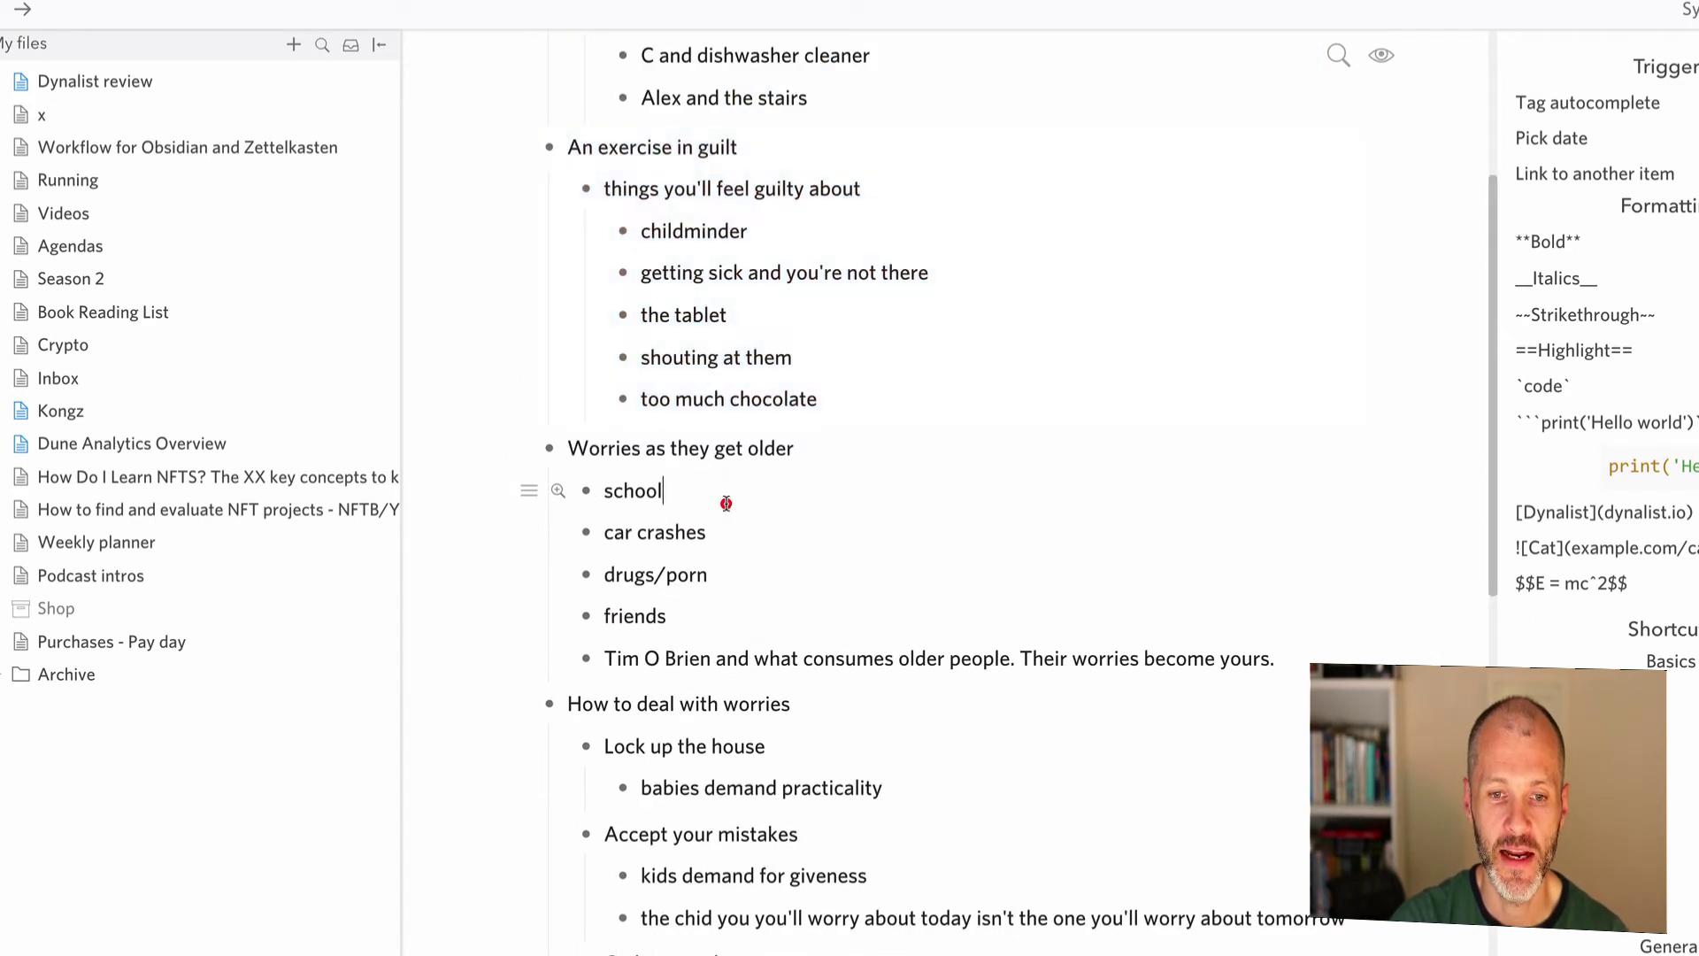
{"action": "key", "text": "ctrl+bracketright"}
{"action": "key", "text": "Return"}
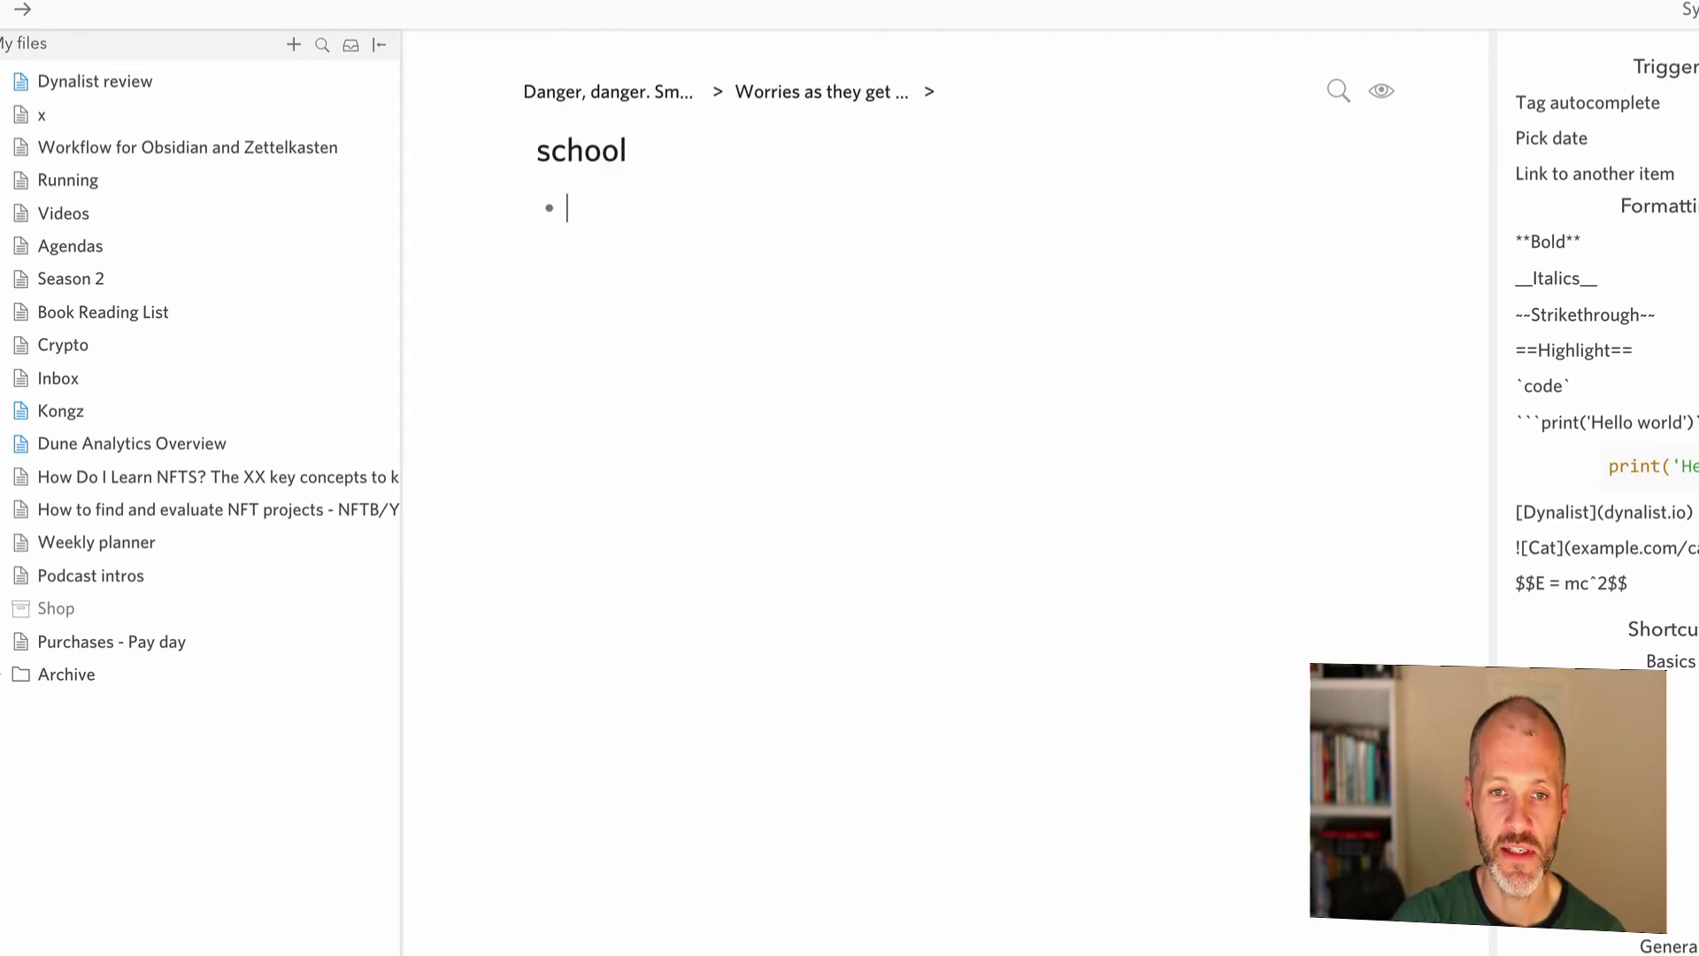
{"action": "type", "text": "fsdalkjasdf"}
{"action": "key", "text": "Return"}
{"action": "type", "text": "asdflasdkfasd"}
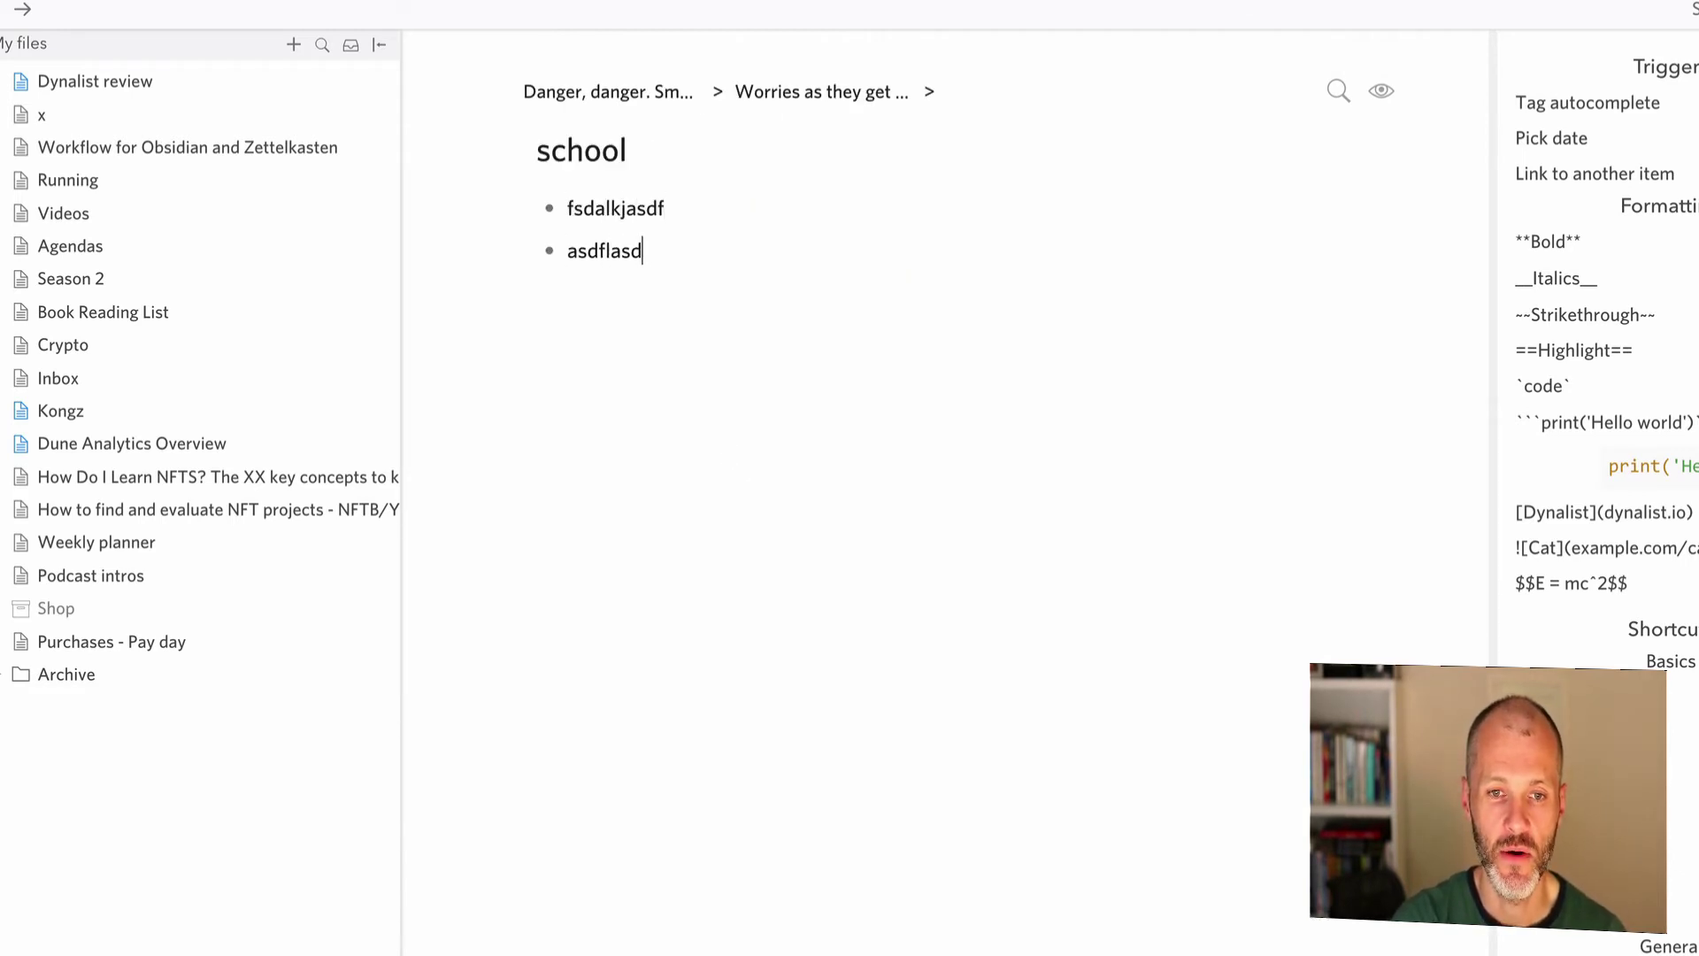
{"action": "key", "text": "Return"}
{"action": "type", "text": "l;asfkdsl"}
{"action": "key", "text": "Return"}
{"action": "type", "text": "asdfldks"}
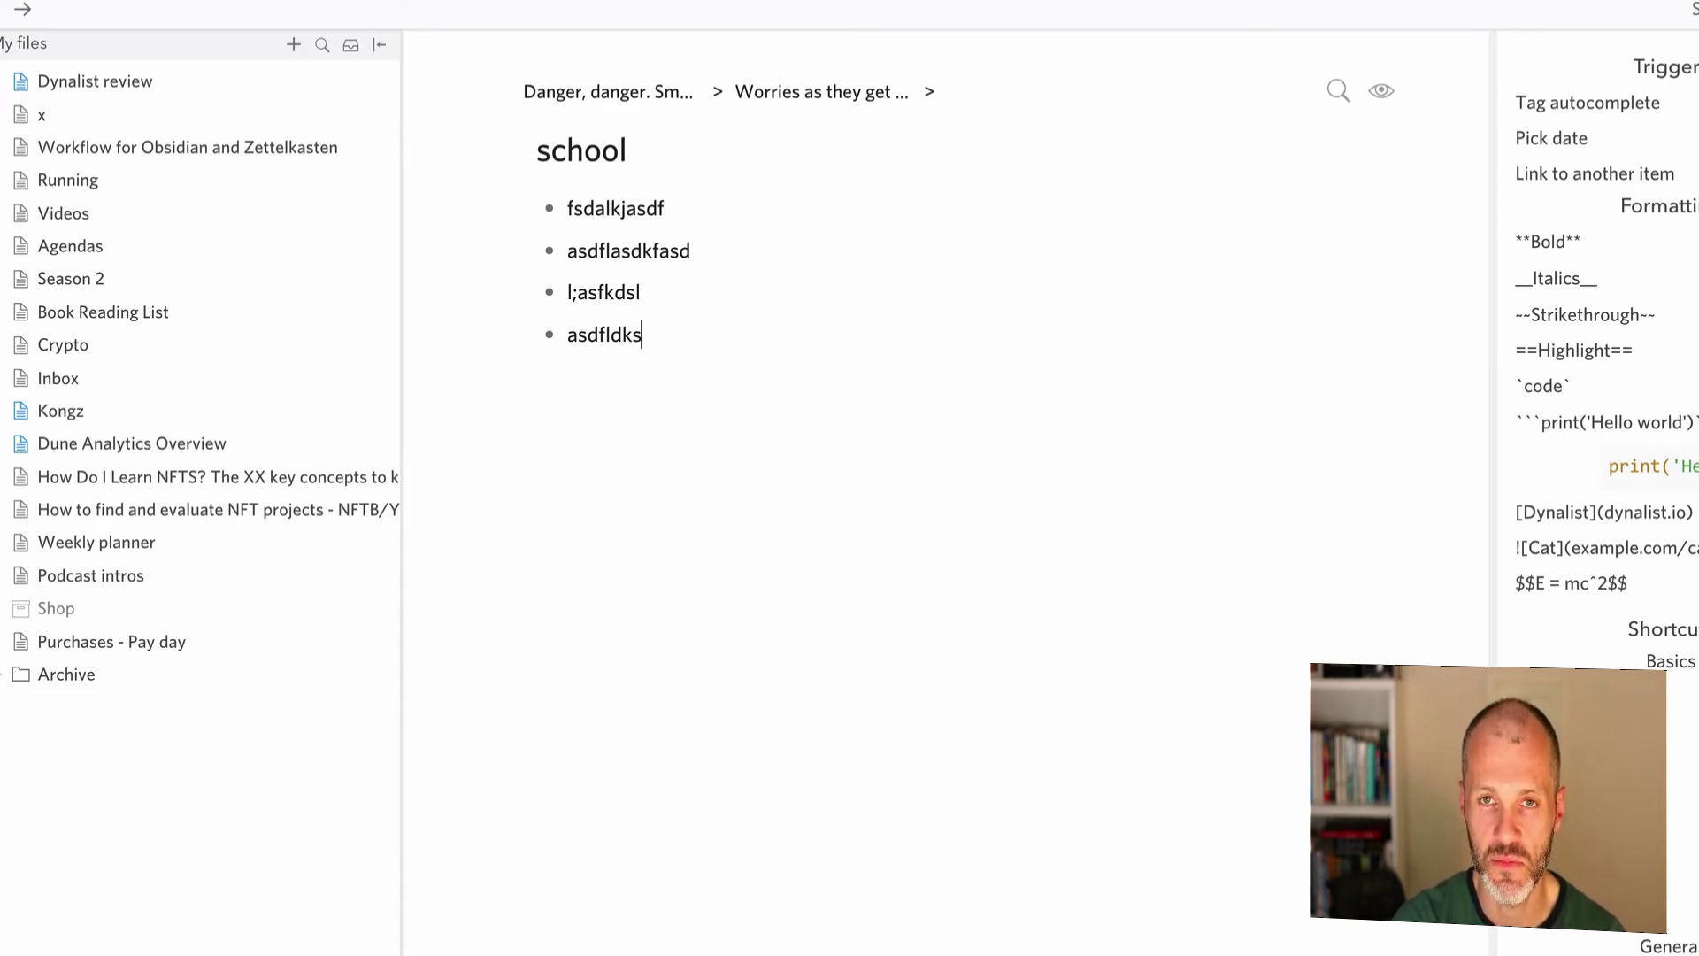
- Zoom back out to the whole document and scroll through the outline
{"action": "key", "text": "ctrl+["}
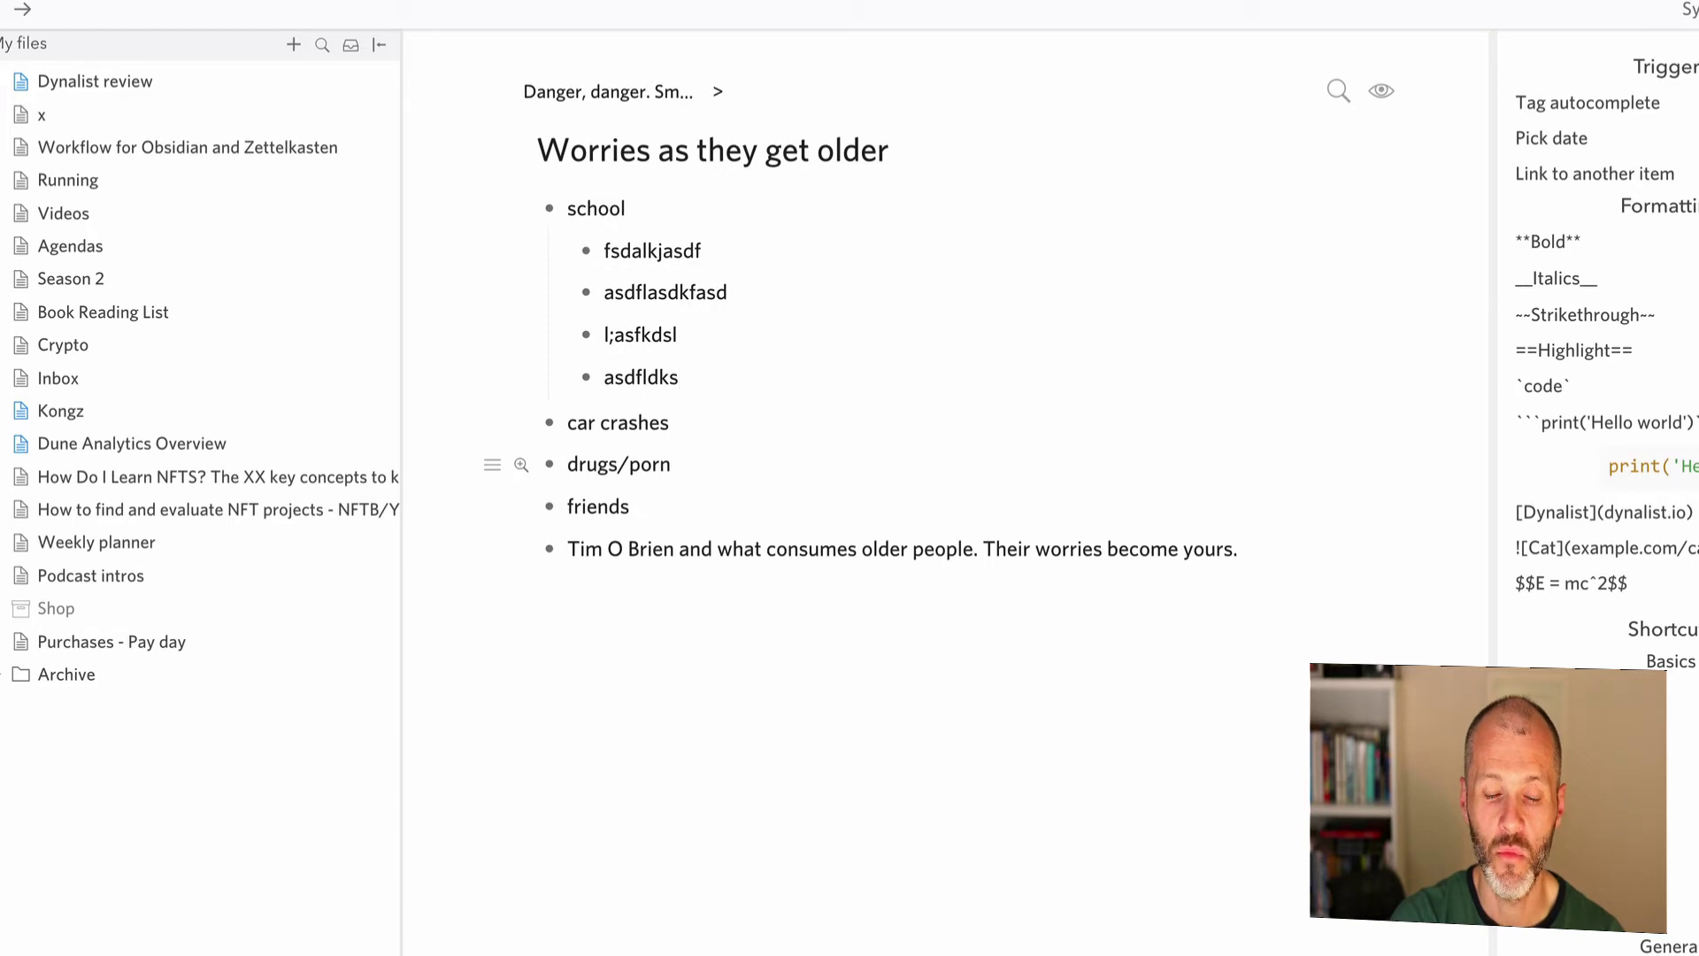
{"action": "key", "text": "ctrl+["}
{"action": "scroll", "coordinate": [731, 549], "scroll_direction": "down", "scroll_amount": 6}
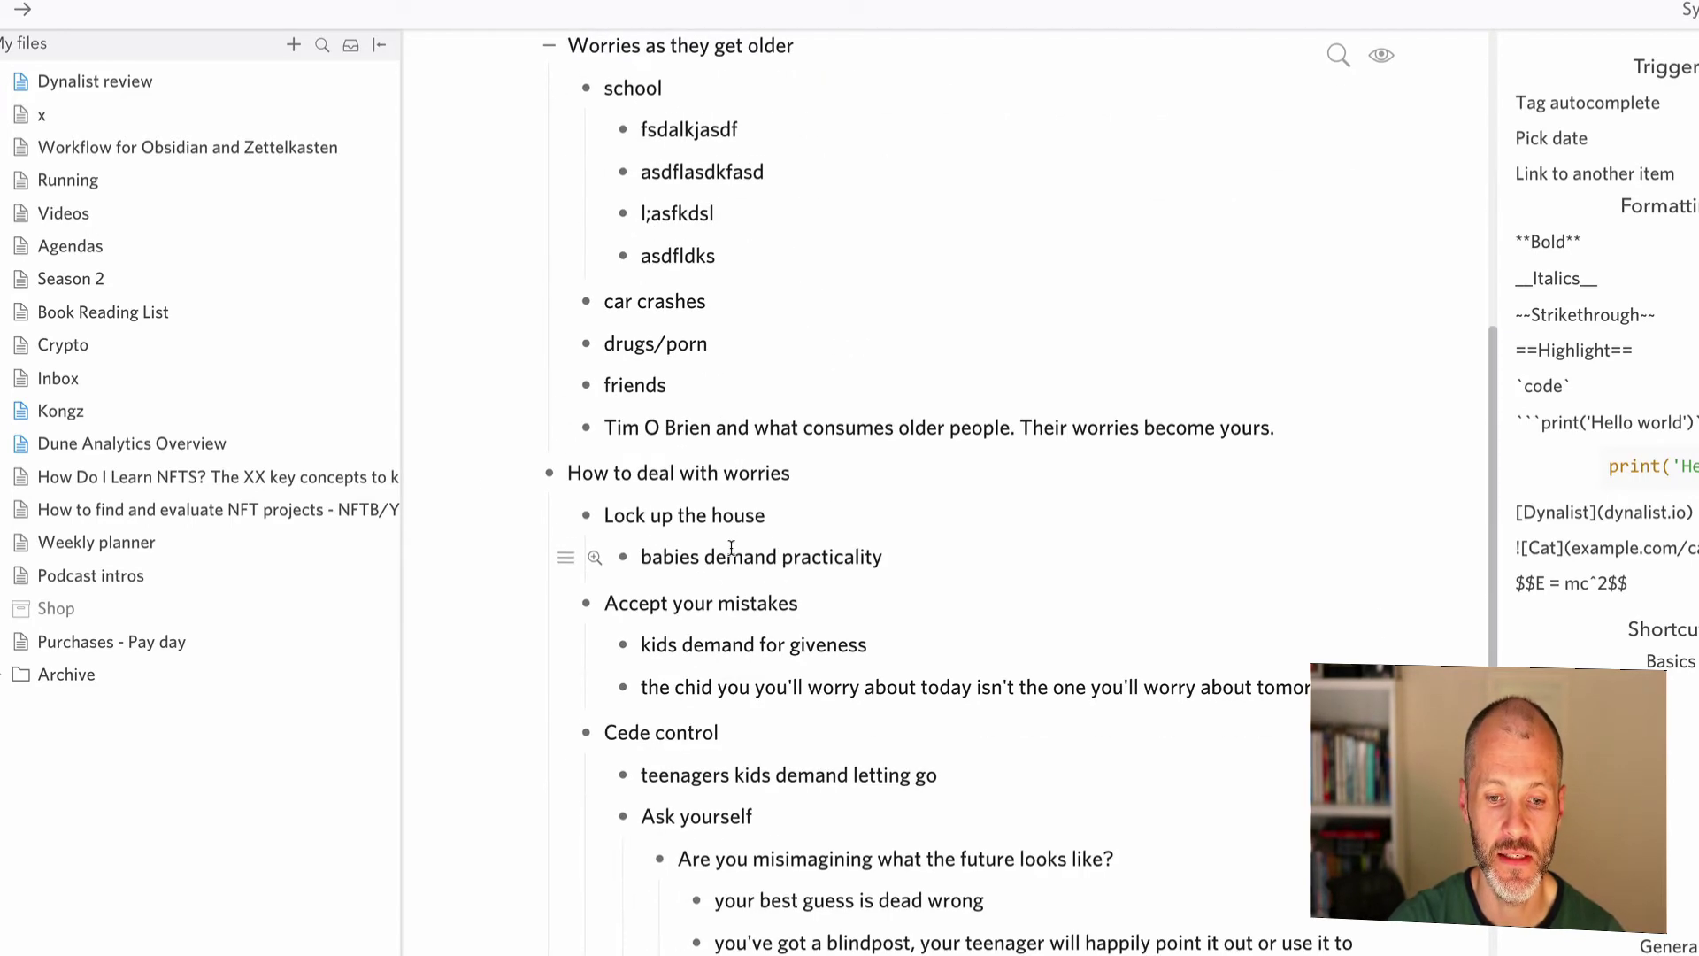
{"action": "scroll", "coordinate": [731, 549], "scroll_direction": "down", "scroll_amount": 7}
{"action": "scroll", "coordinate": [733, 558], "scroll_direction": "up", "scroll_amount": 9}
{"action": "scroll", "coordinate": [735, 557], "scroll_direction": "down", "scroll_amount": 10}
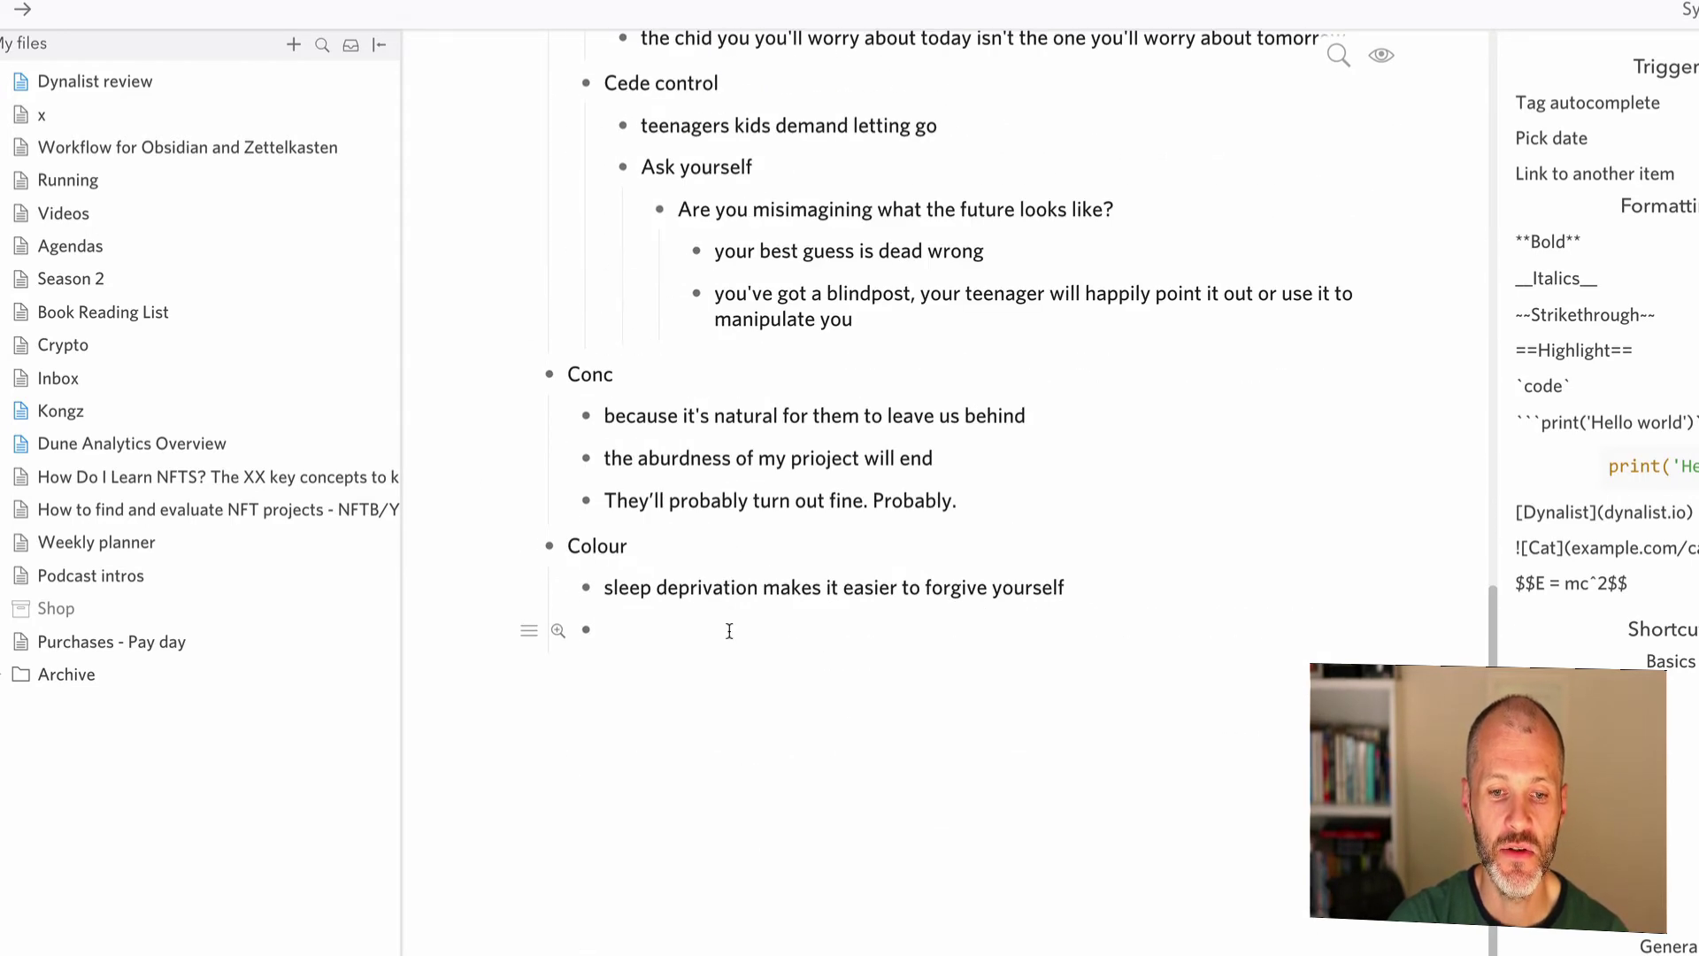
- Link the empty item under Colour to the Dynalist review document and follow that link
{"action": "left_click", "coordinate": [729, 632]}
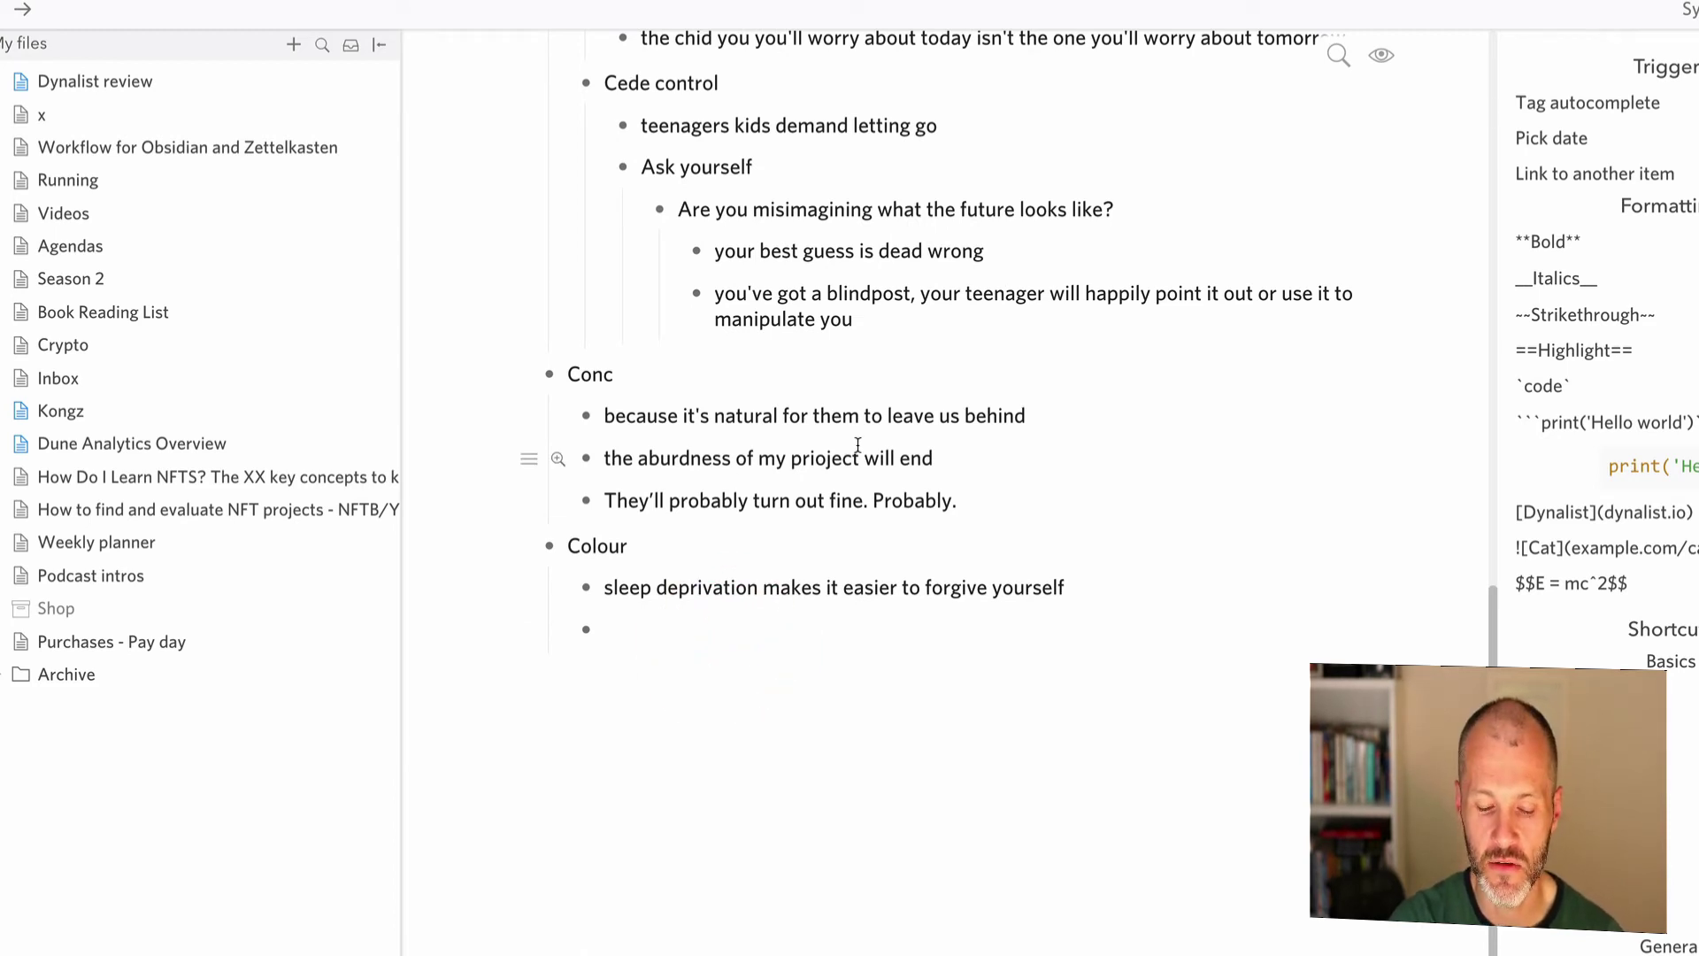
{"action": "type", "text": "[[dyn"}
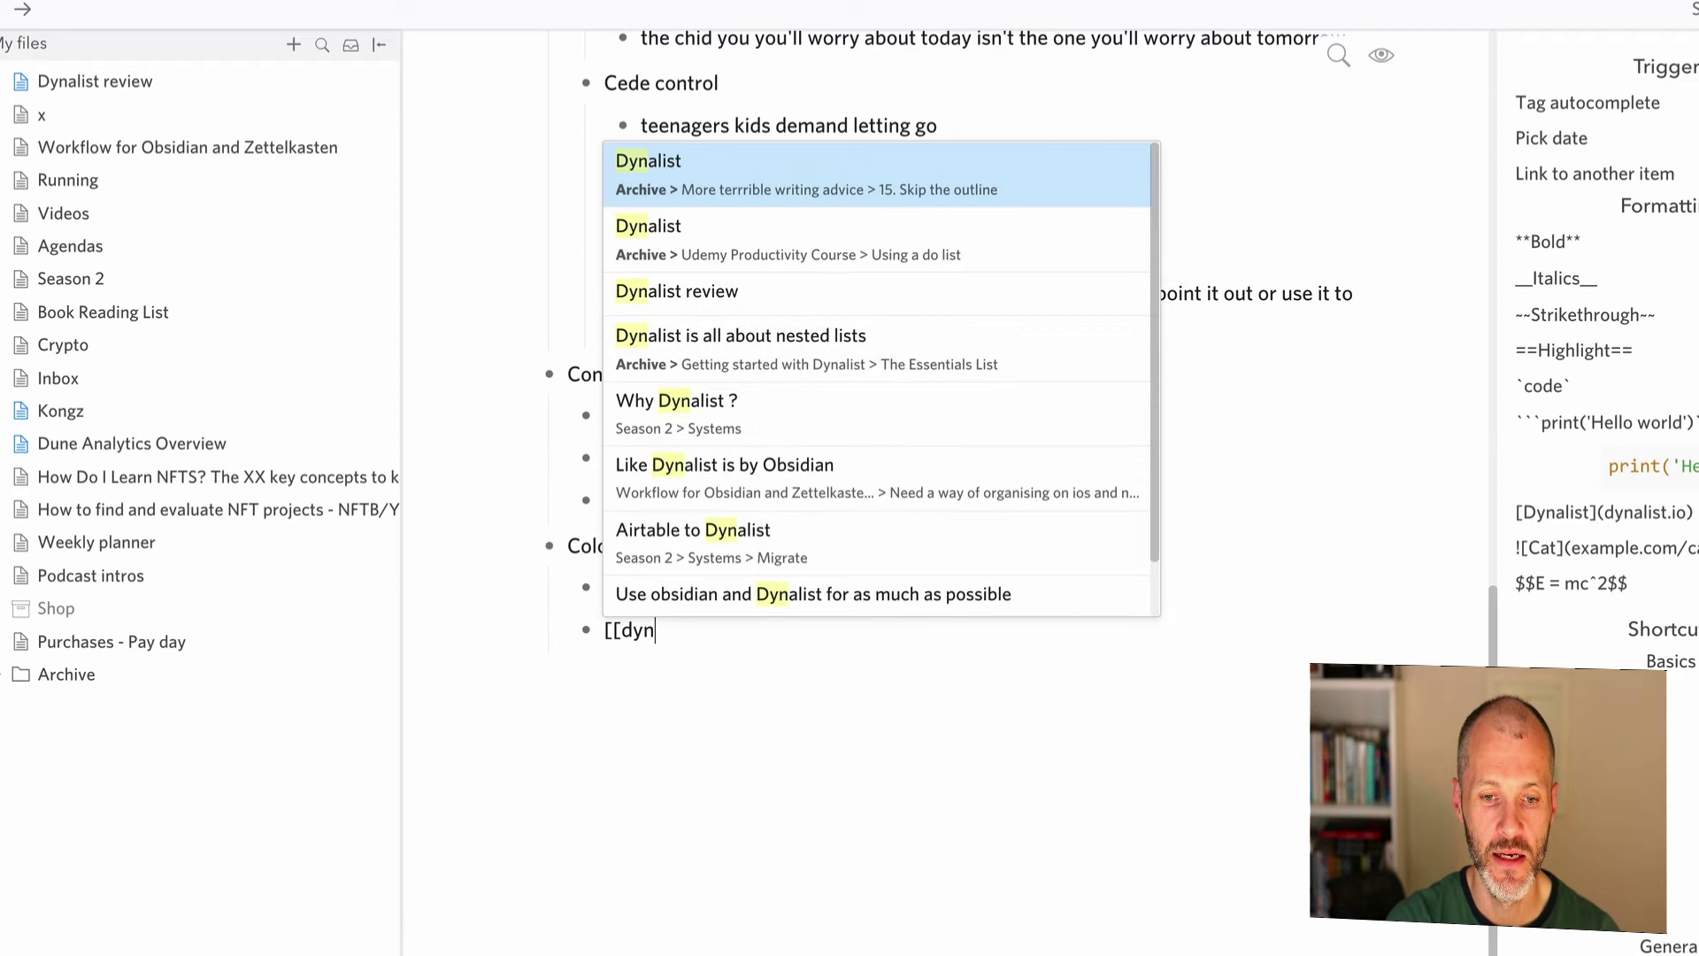
{"action": "type", "text": "alist"}
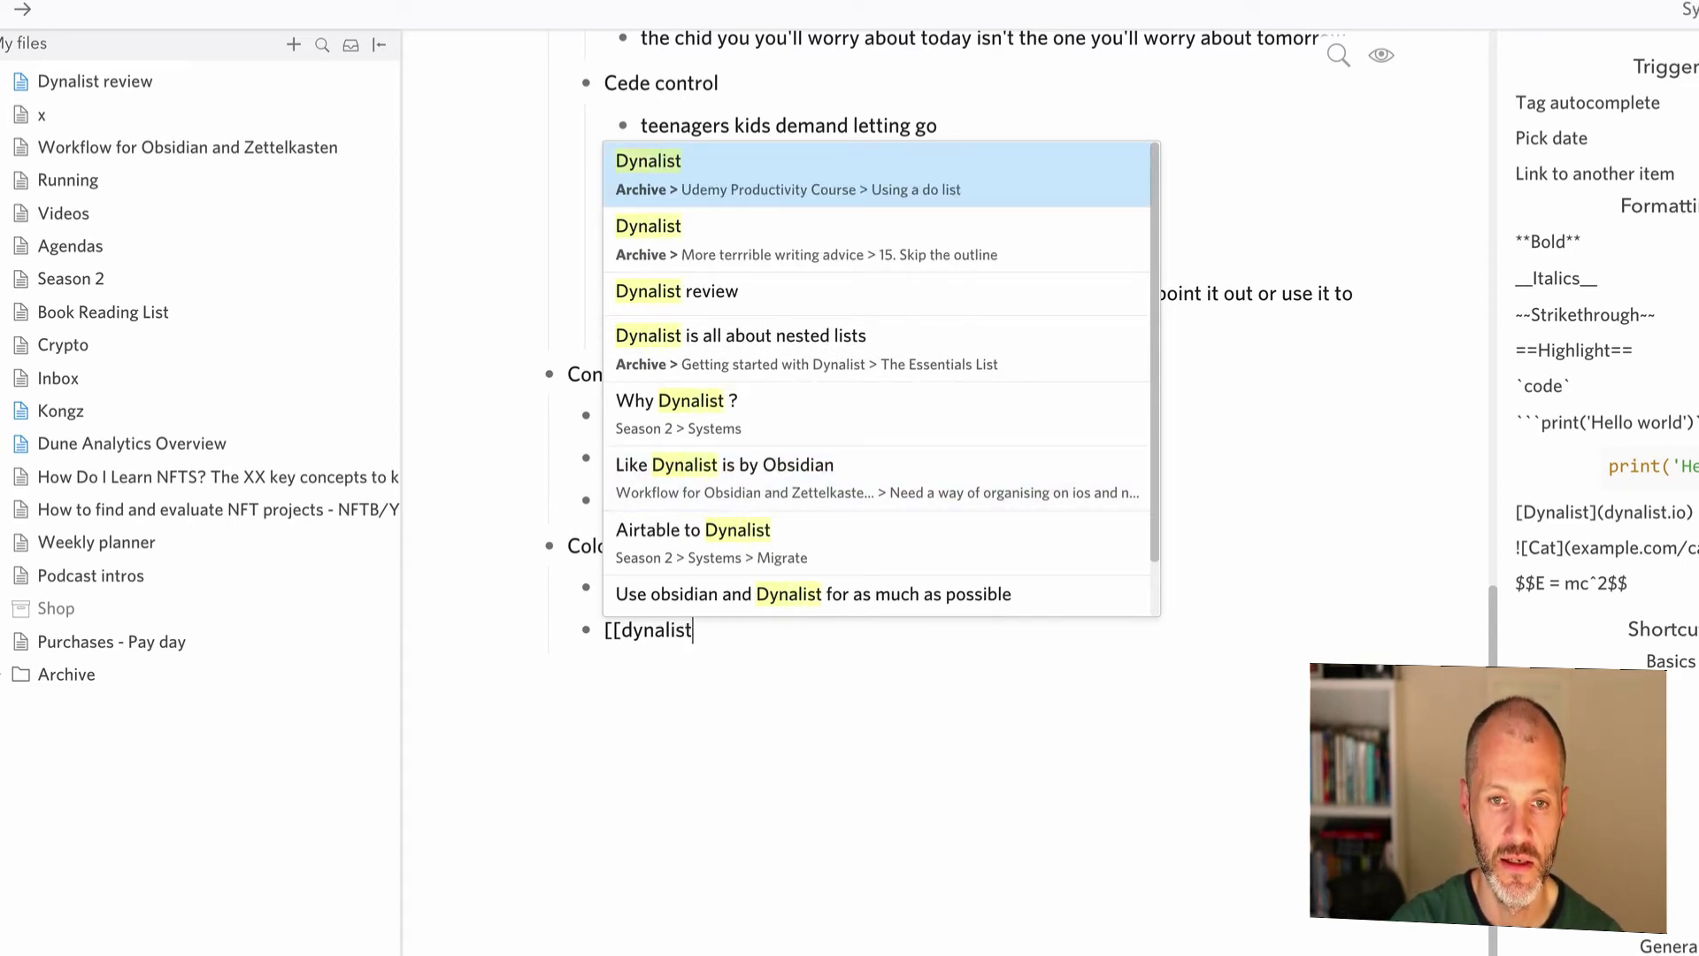
{"action": "type", "text": " review"}
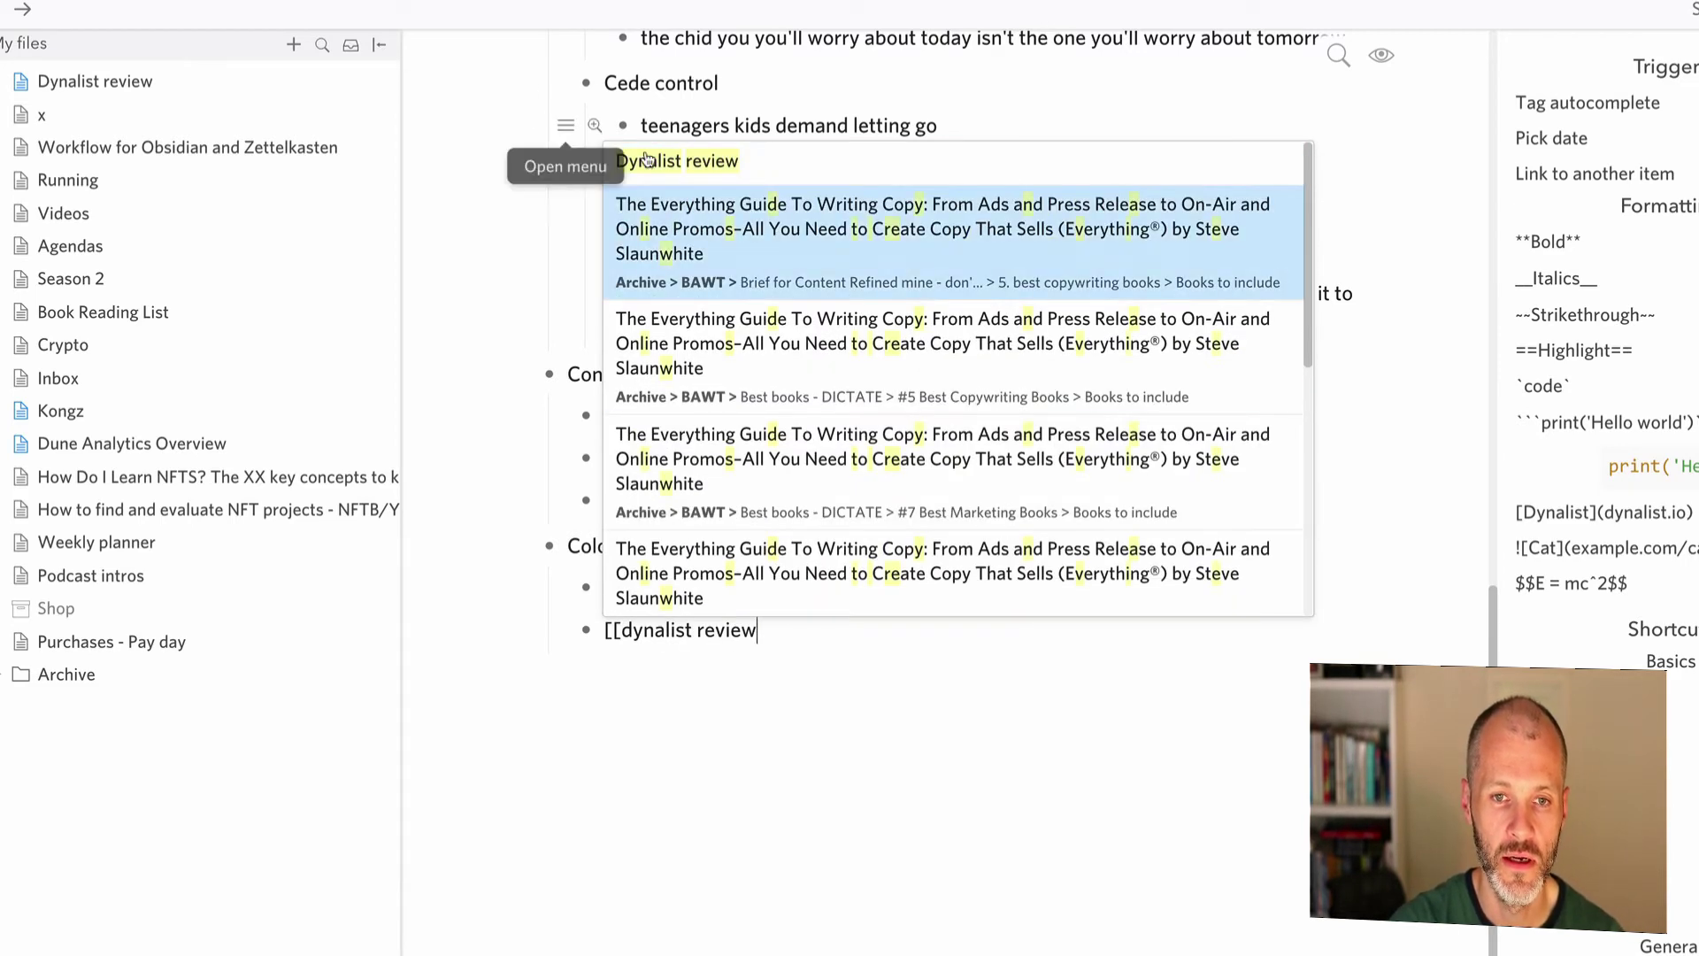
{"action": "left_click", "coordinate": [702, 168]}
{"action": "left_click", "coordinate": [807, 418]}
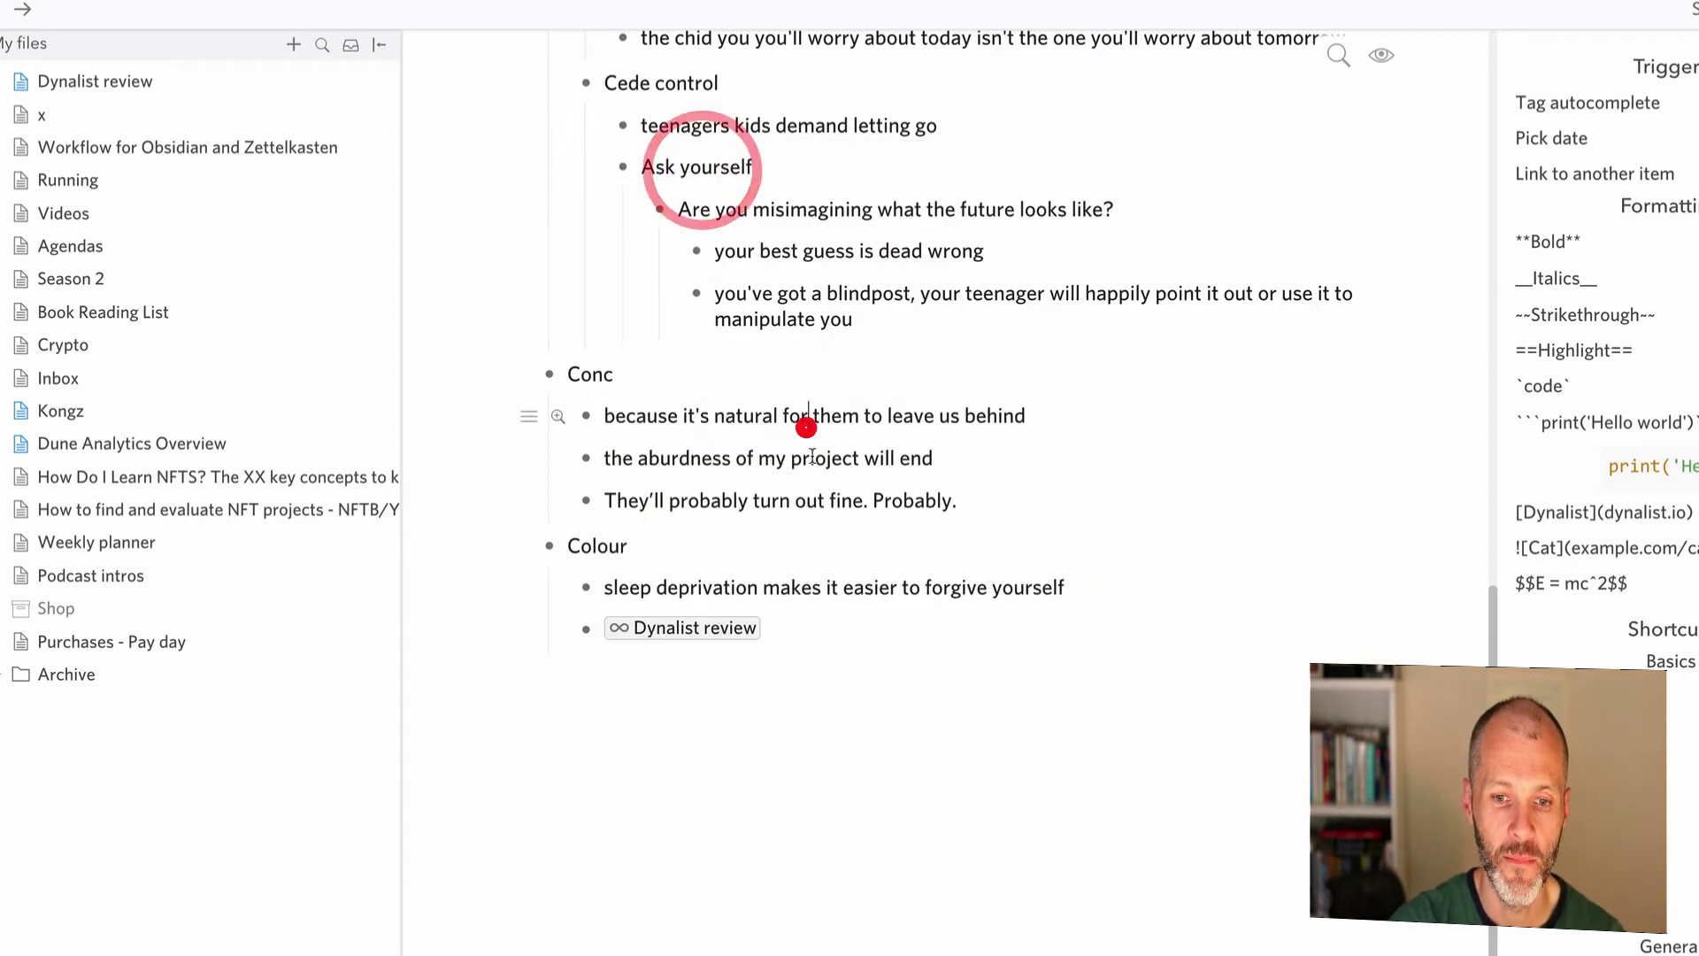
{"action": "left_click", "coordinate": [682, 630]}
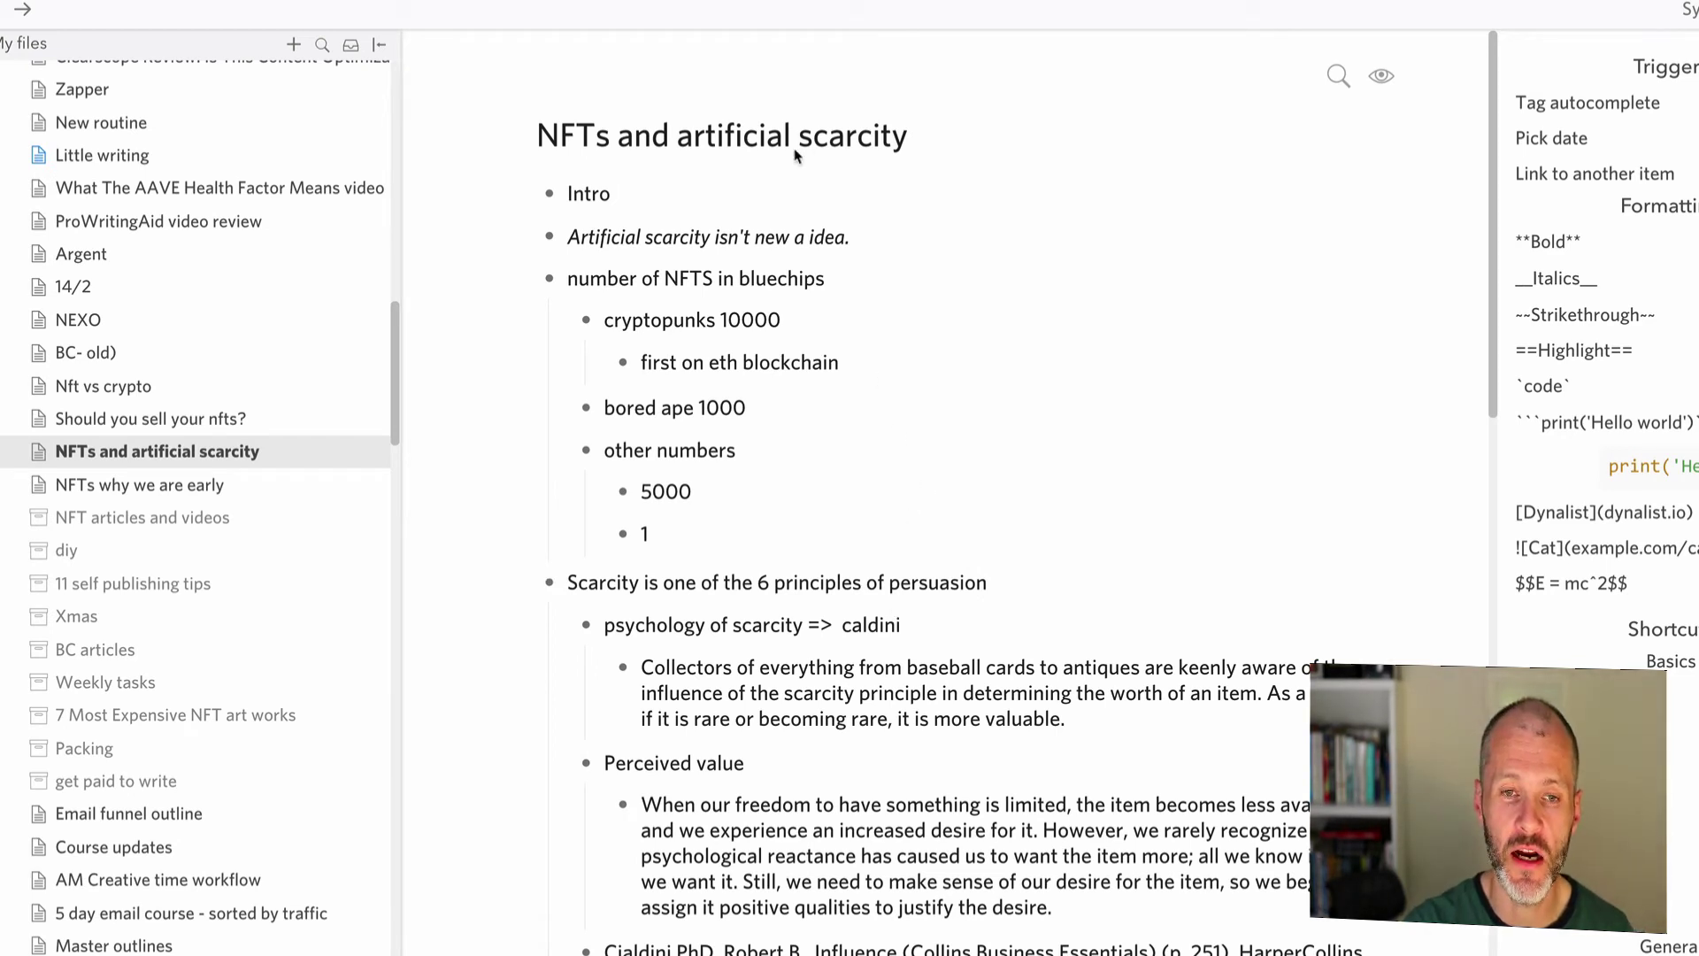
- Select the title words, the Intro-to-1 items and paragraph text in the NFTs outline
{"action": "left_click", "coordinate": [731, 122]}
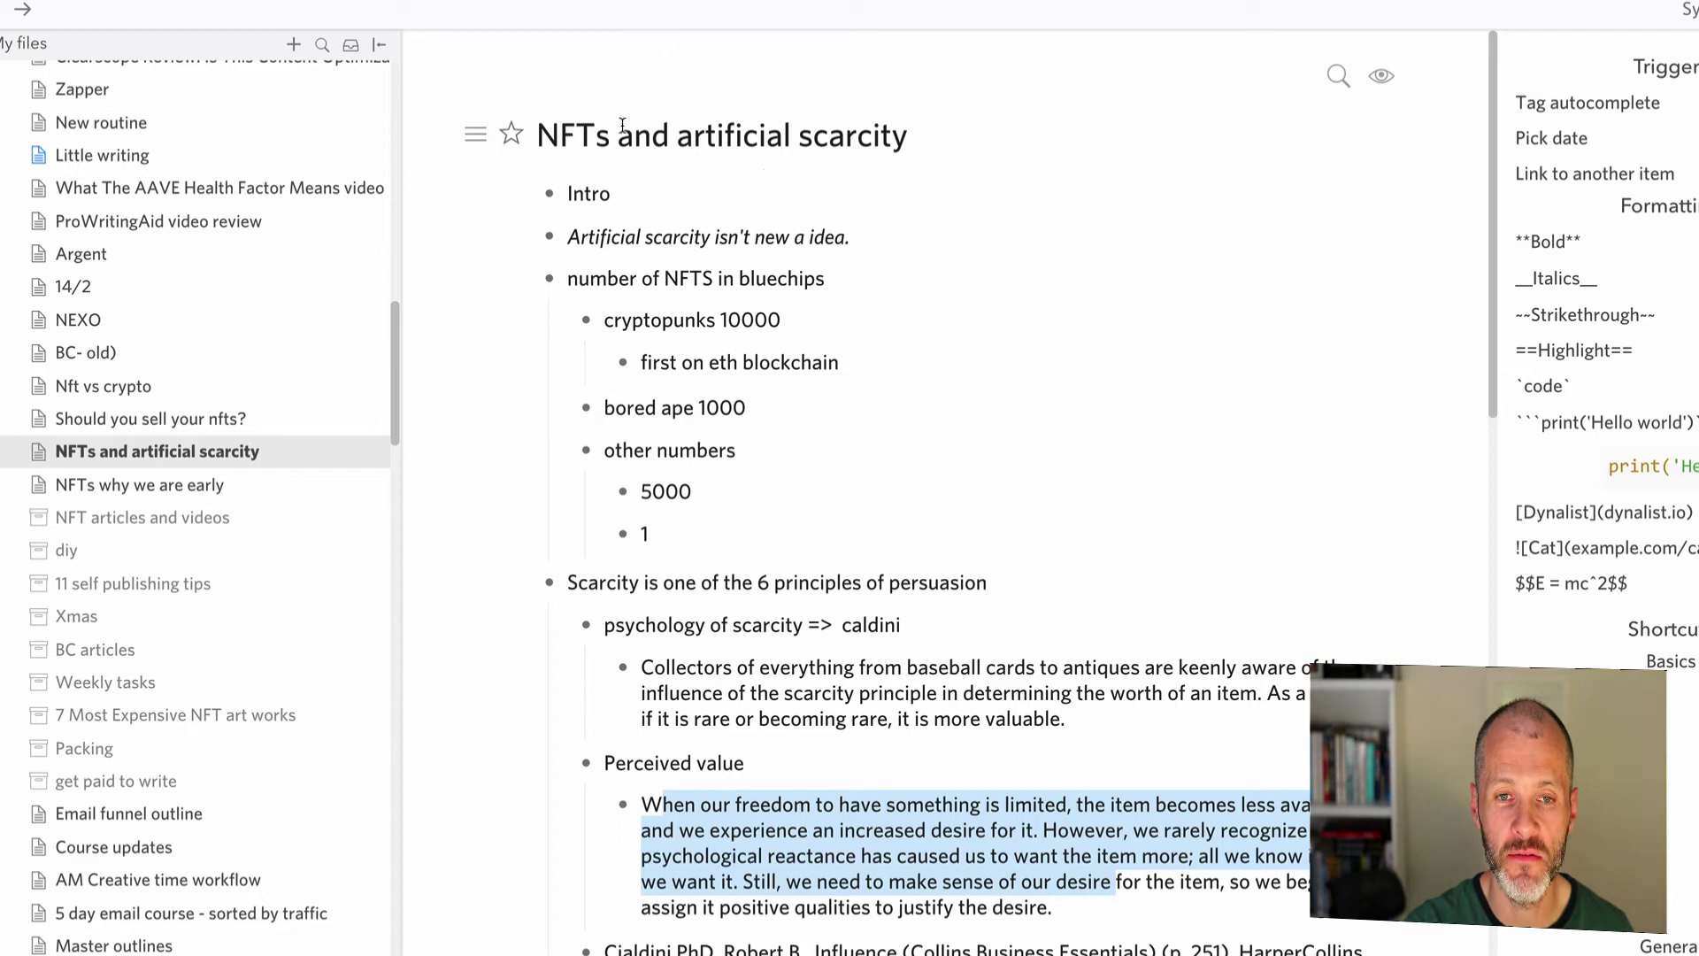
{"action": "left_click_drag", "start_coordinate": [669, 134], "coordinate": [750, 166]}
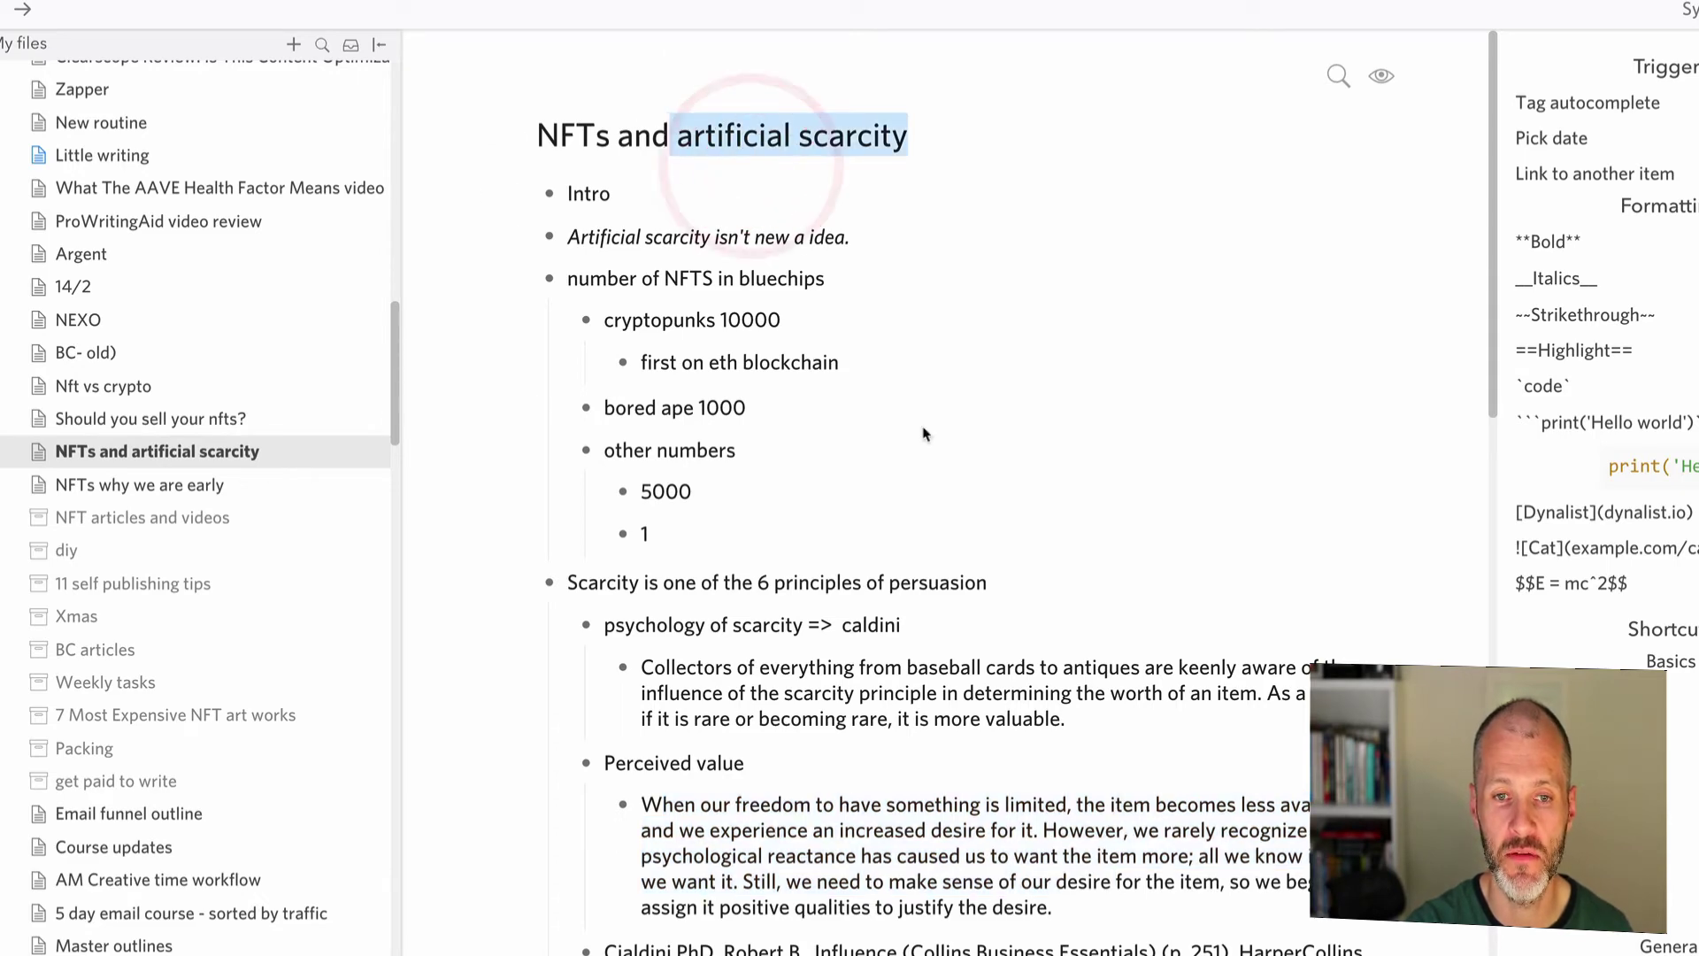
{"action": "scroll", "coordinate": [914, 408], "scroll_direction": "down", "scroll_amount": 2}
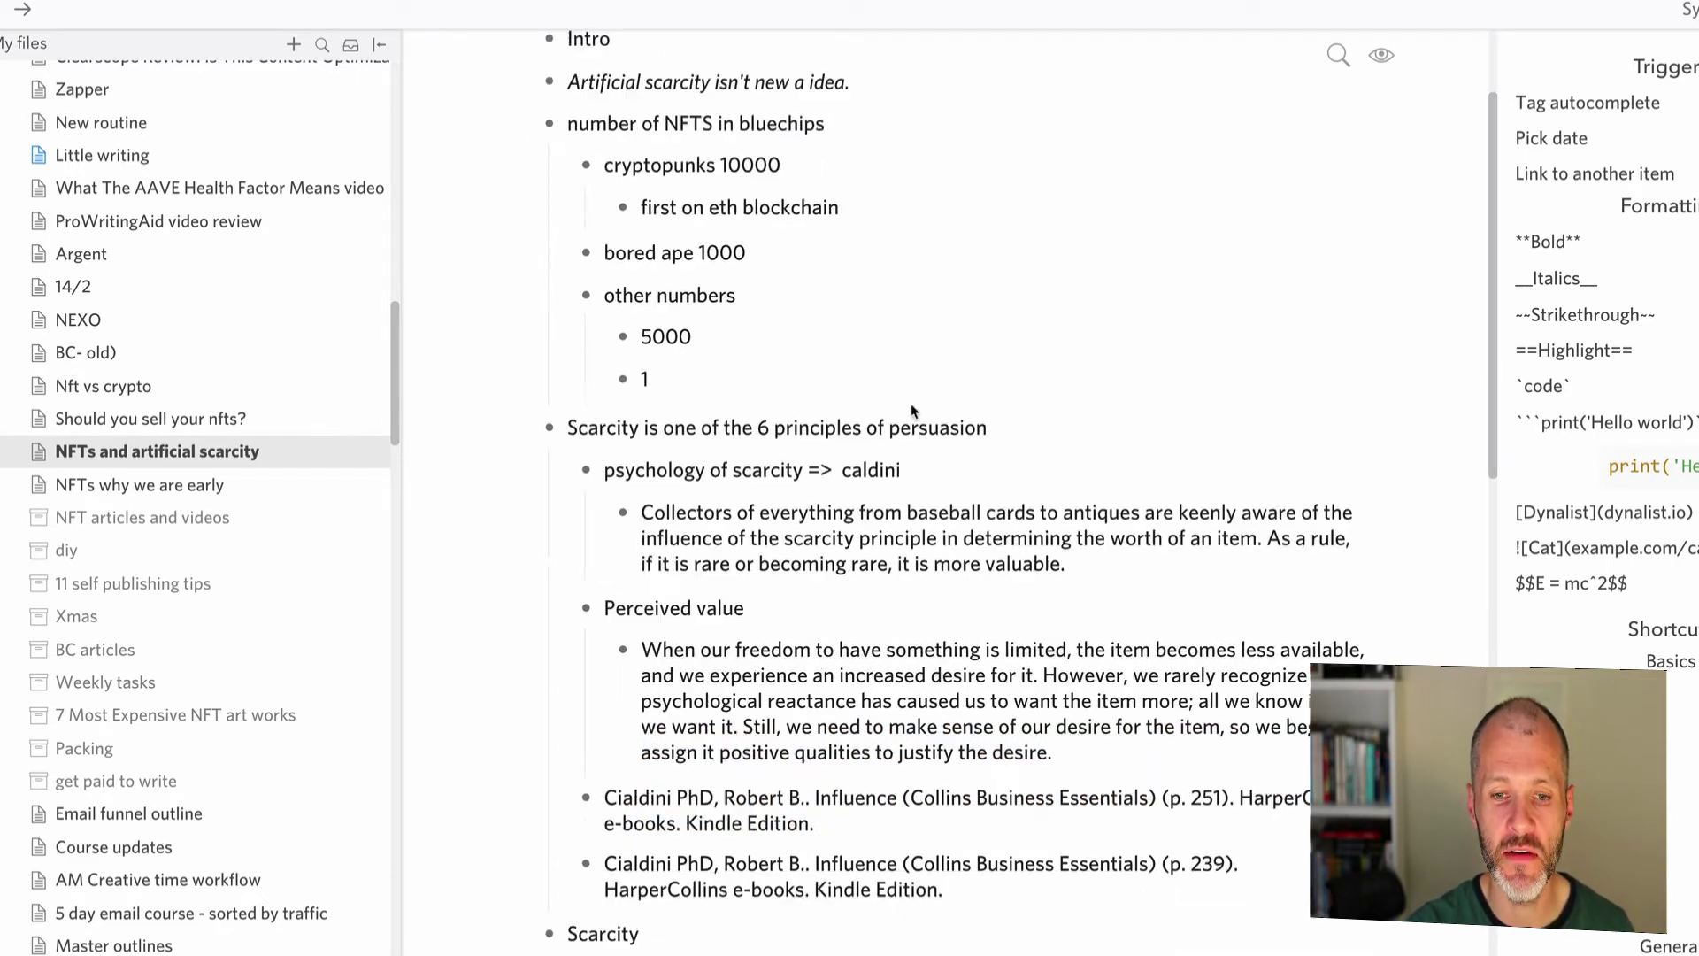
{"action": "scroll", "coordinate": [558, 166], "scroll_direction": "up", "scroll_amount": 2}
{"action": "left_click_drag", "start_coordinate": [649, 181], "coordinate": [703, 407]}
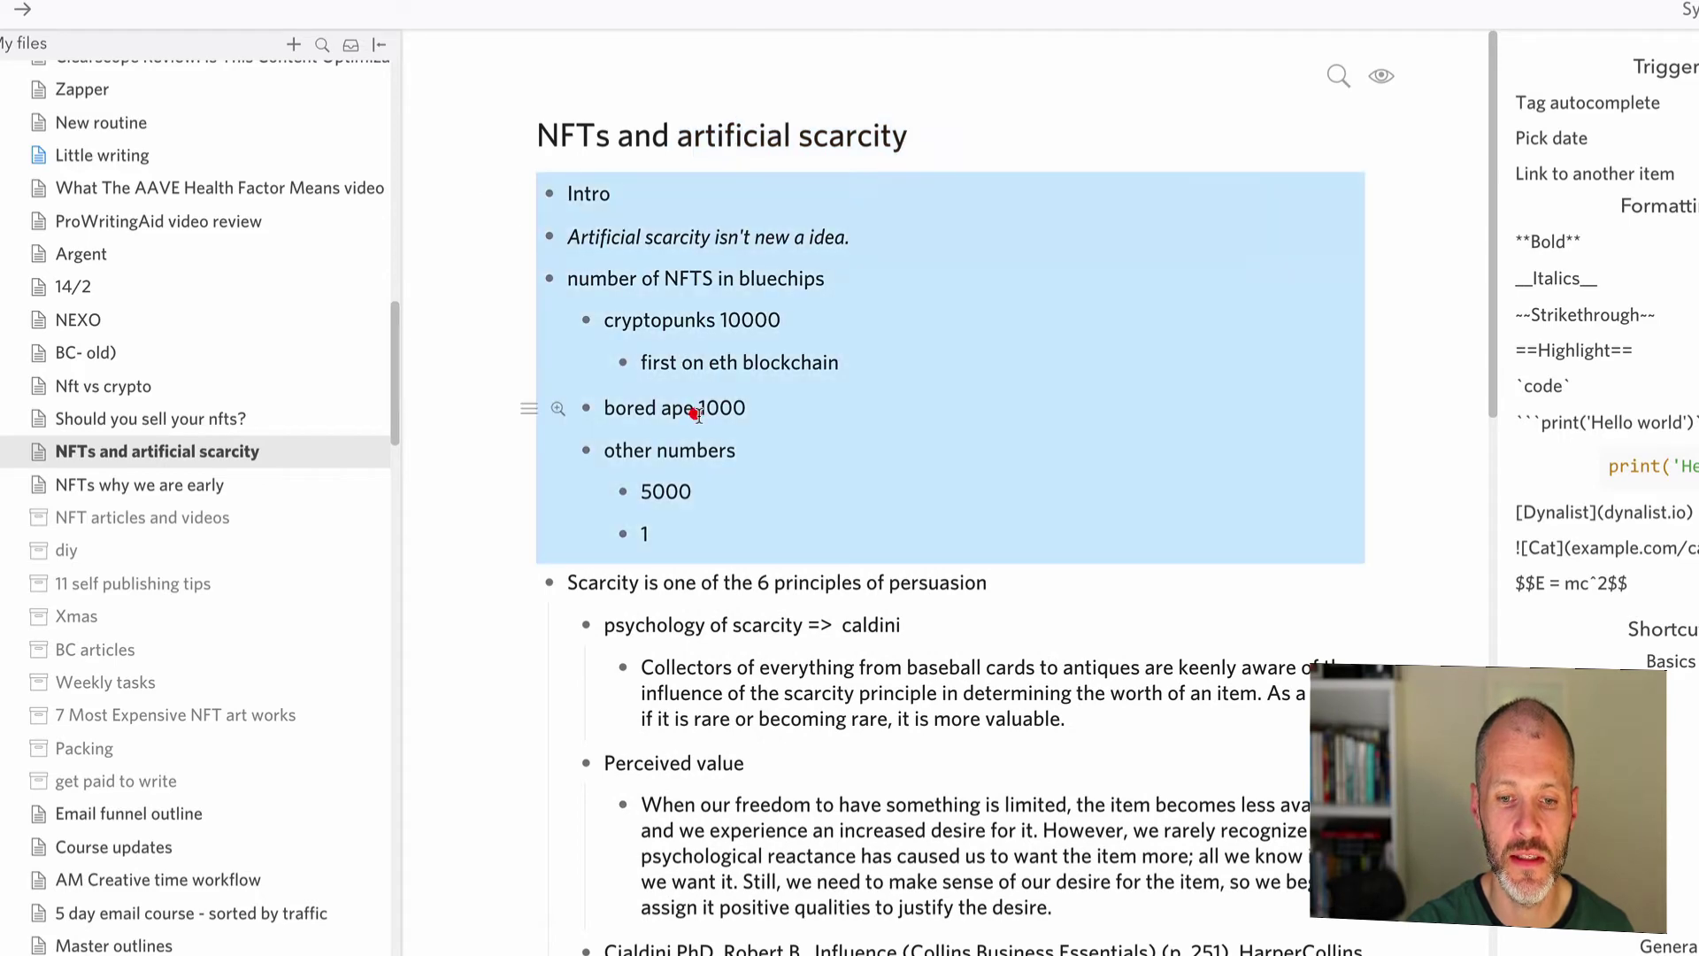
{"action": "scroll", "coordinate": [703, 407], "scroll_direction": "down", "scroll_amount": 1}
{"action": "left_click", "coordinate": [684, 649]}
{"action": "left_click_drag", "start_coordinate": [684, 648], "coordinate": [1135, 689]}
{"action": "scroll", "coordinate": [1106, 670], "scroll_direction": "down", "scroll_amount": 3}
{"action": "left_click", "coordinate": [1107, 670]}
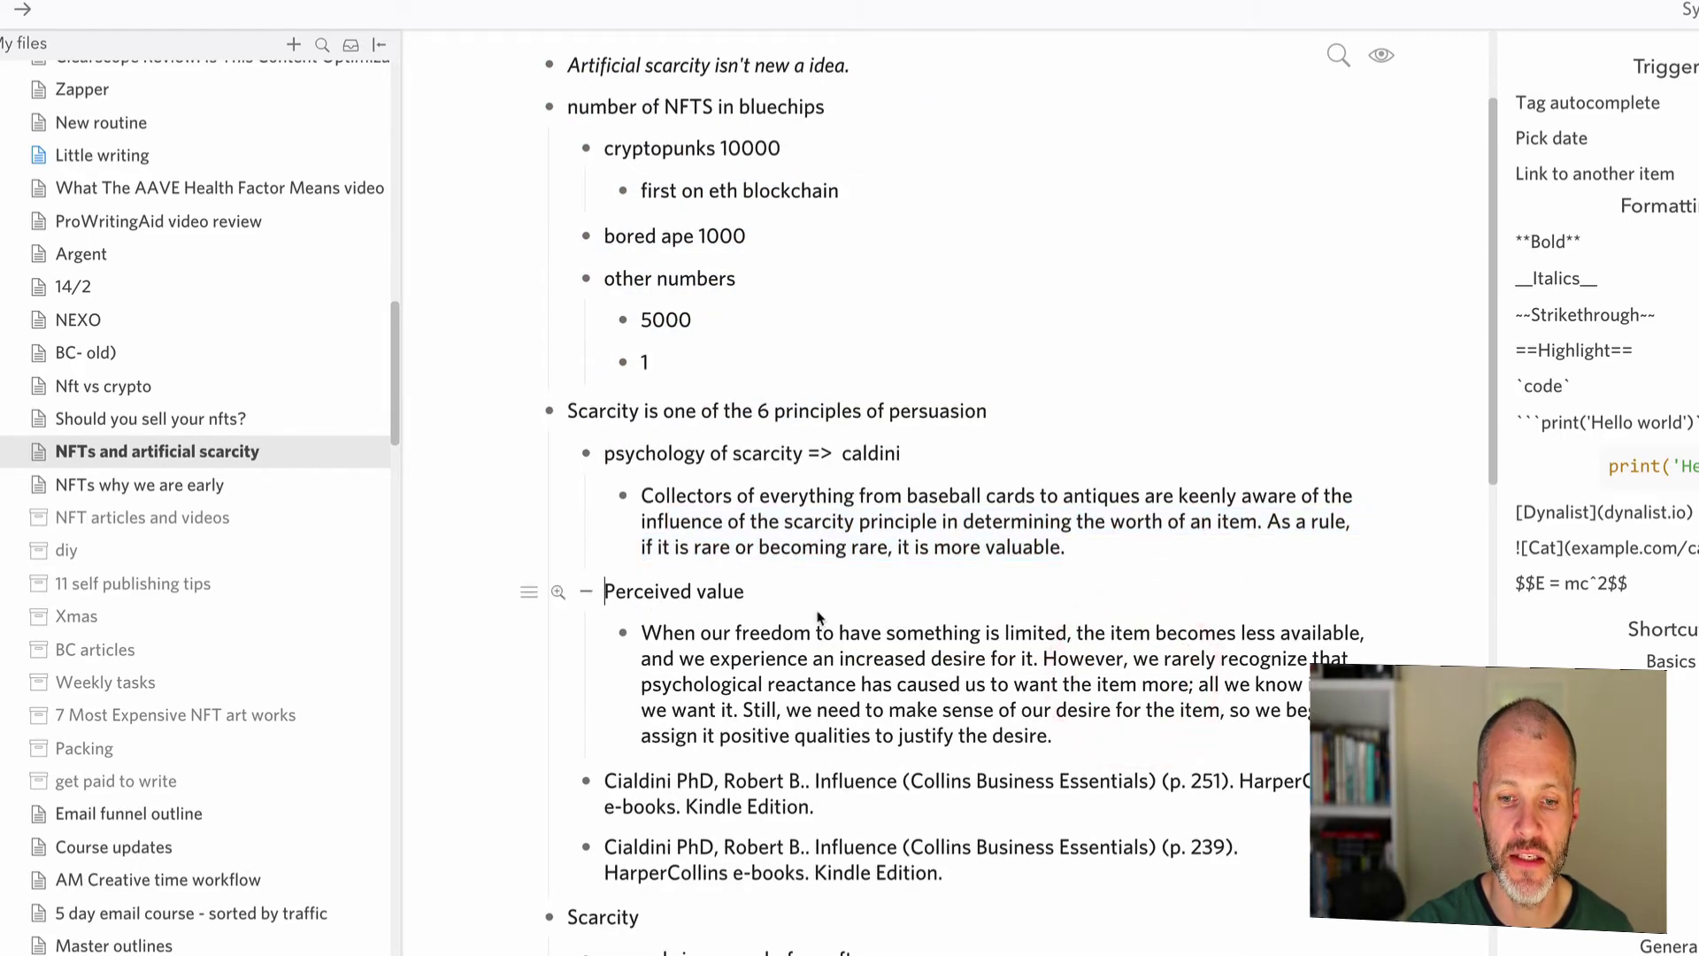
{"action": "left_click", "coordinate": [1024, 720]}
{"action": "key", "text": "ctrl+a"}
{"action": "scroll", "coordinate": [569, 626], "scroll_direction": "down", "scroll_amount": 1}
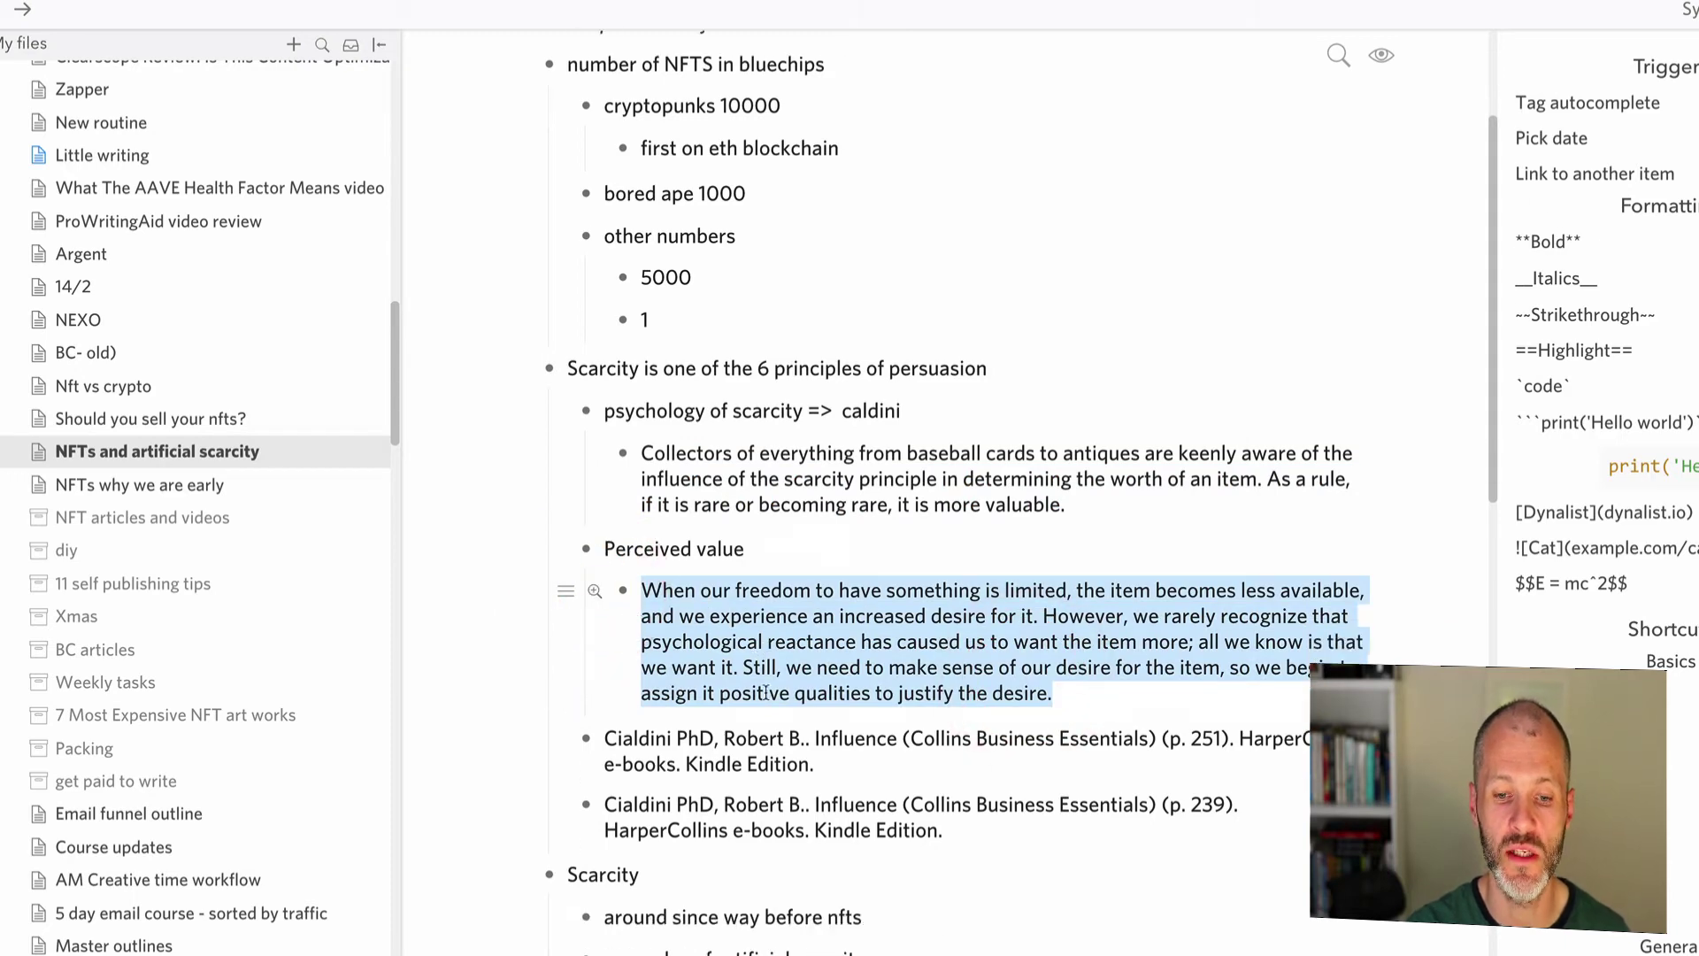
- Erase the duplicate second Cialdini citation's text and review the rest of the outline
{"action": "left_click", "coordinate": [898, 816]}
{"action": "key", "text": "ctrl+a"}
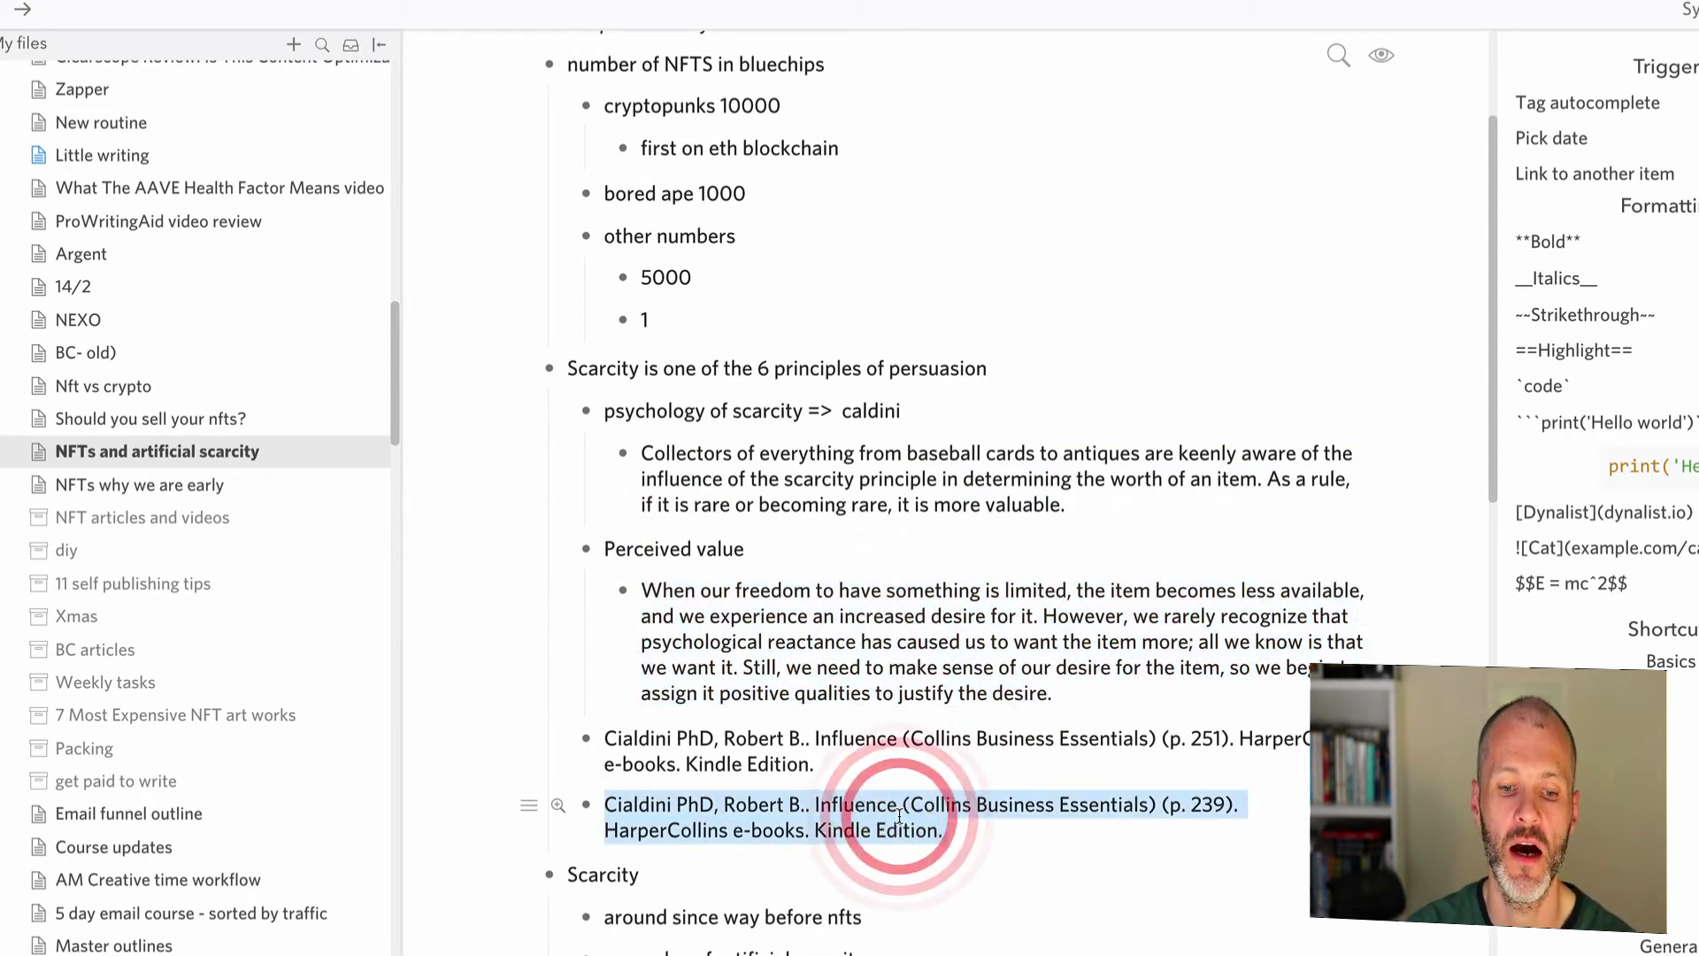
{"action": "key", "text": "BackSpace"}
{"action": "scroll", "coordinate": [876, 757], "scroll_direction": "down", "scroll_amount": 5}
{"action": "scroll", "coordinate": [875, 757], "scroll_direction": "down", "scroll_amount": 12}
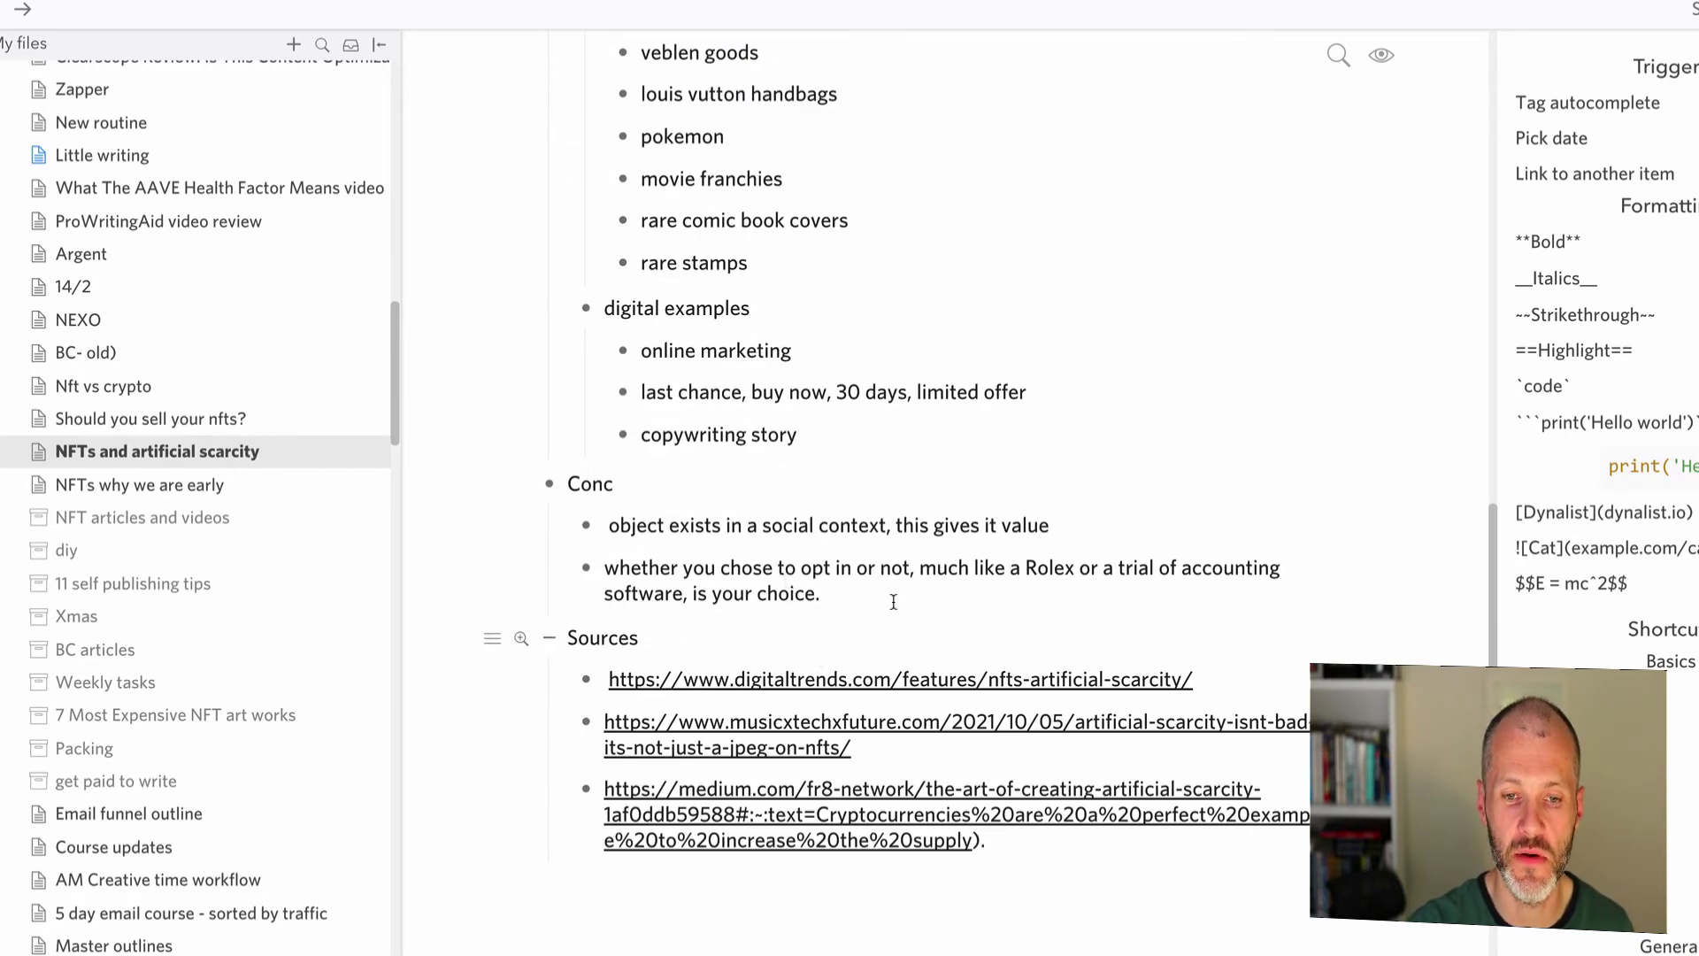
{"action": "scroll", "coordinate": [917, 512], "scroll_direction": "up", "scroll_amount": 20}
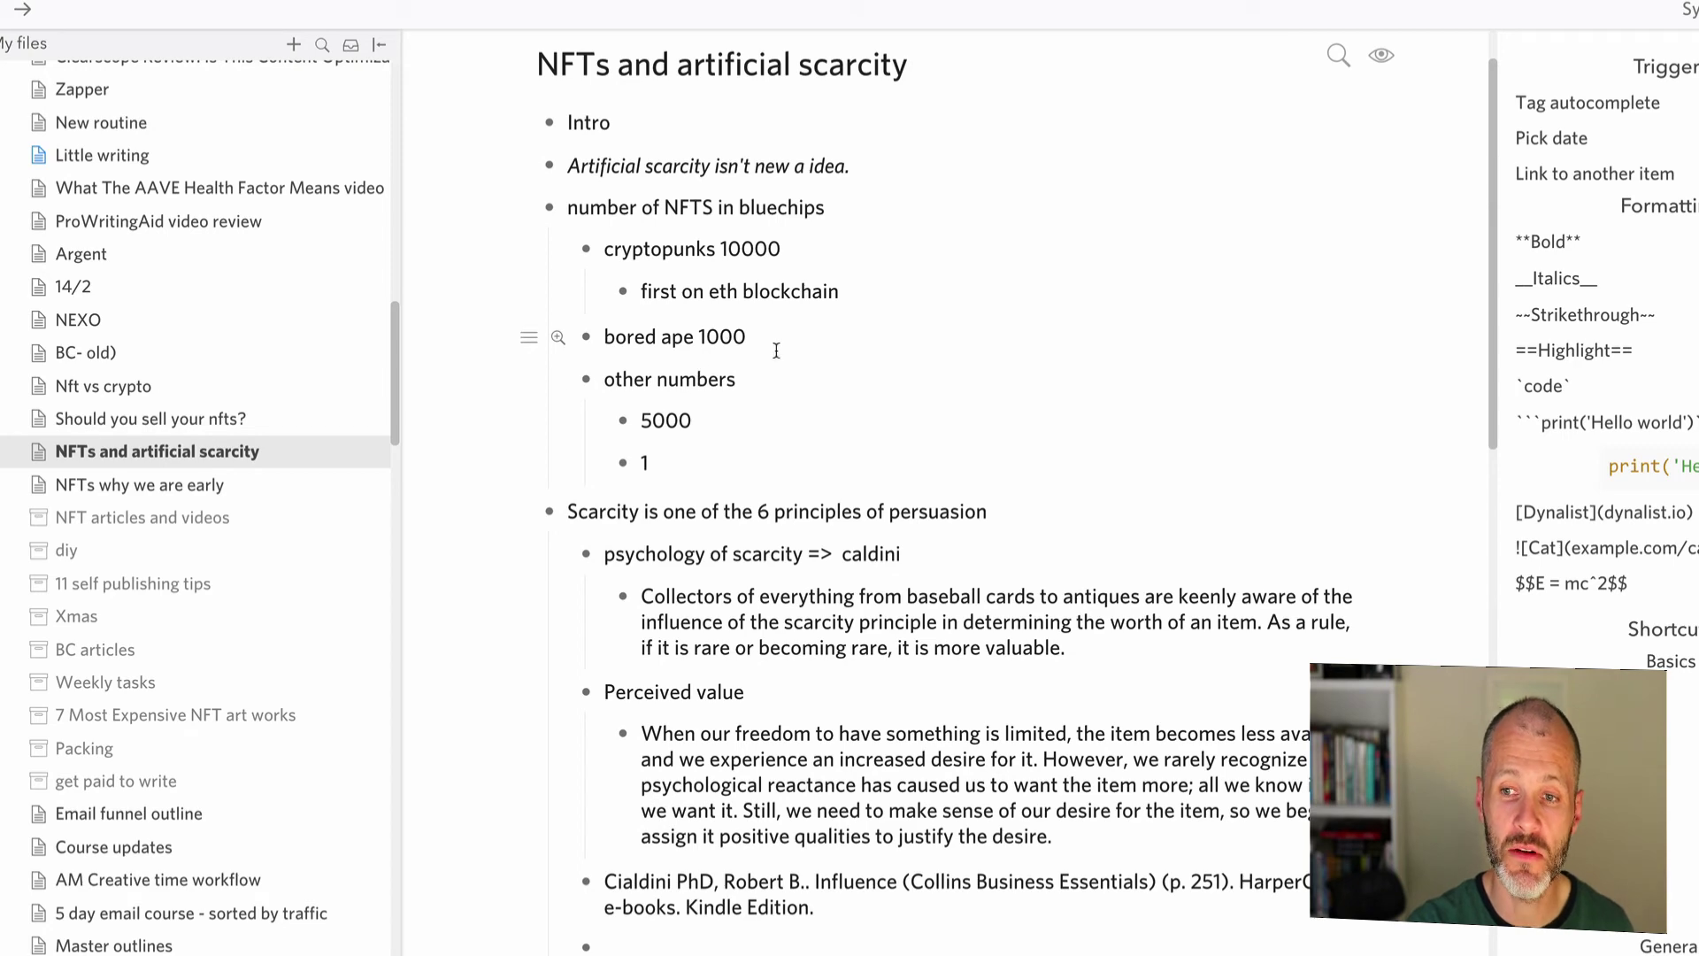
{"action": "scroll", "coordinate": [861, 370], "scroll_direction": "down", "scroll_amount": 1}
{"action": "scroll", "coordinate": [861, 375], "scroll_direction": "down", "scroll_amount": 3}
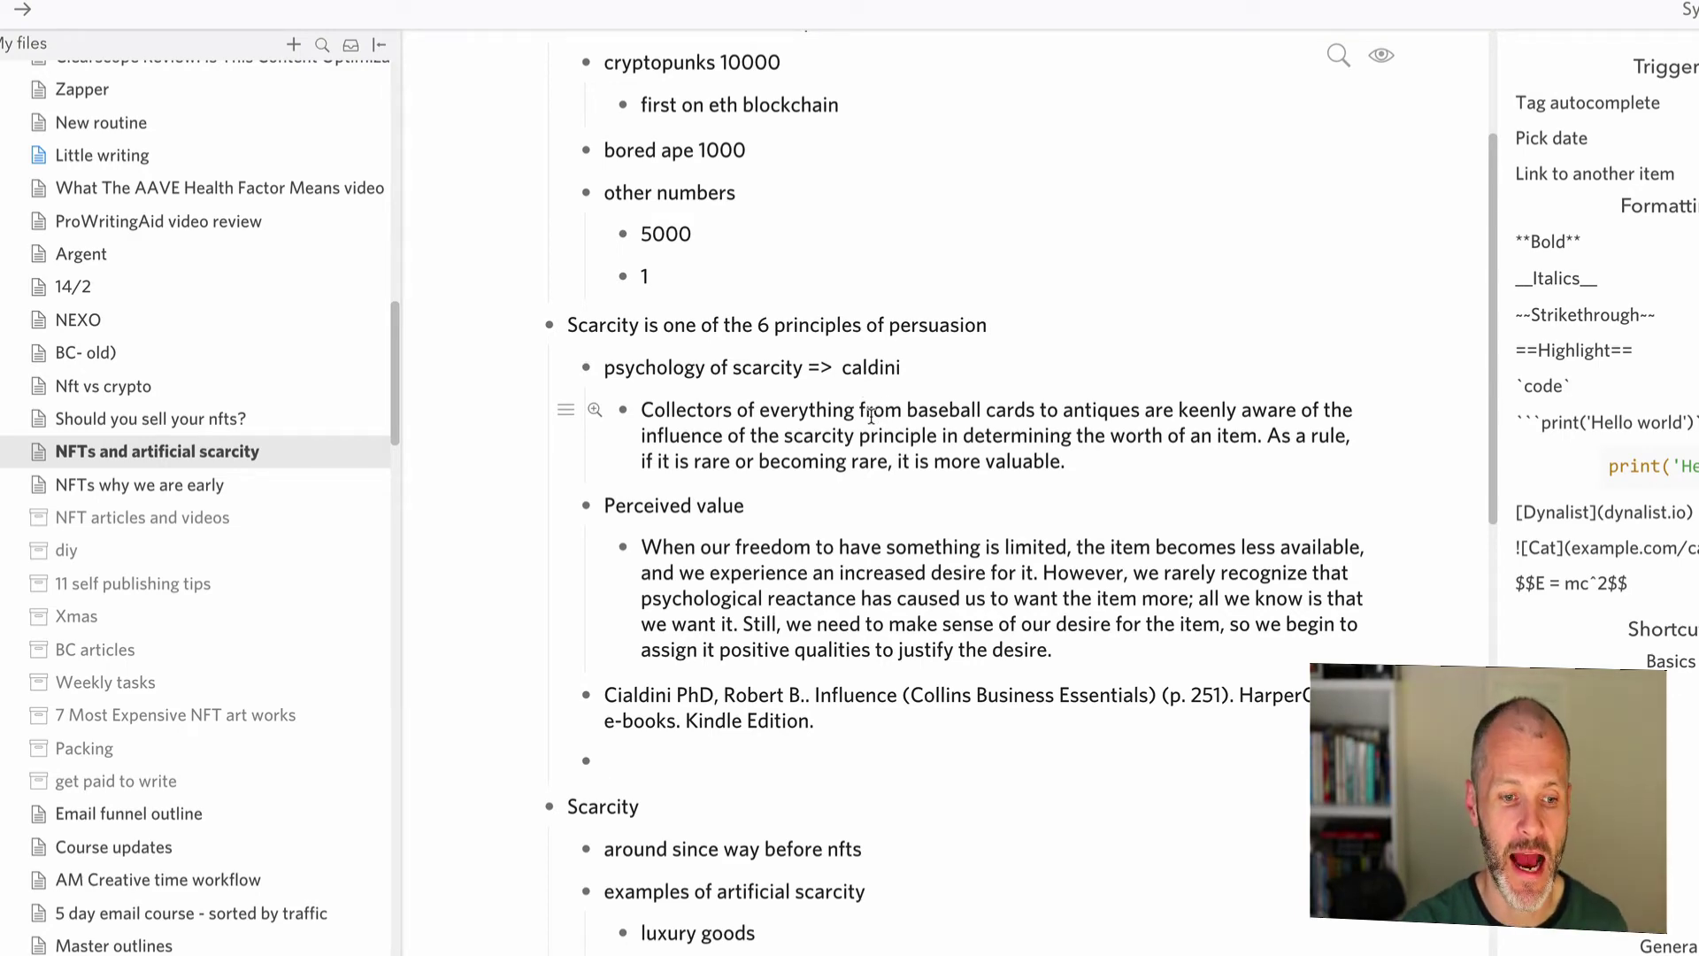
{"action": "scroll", "coordinate": [831, 405], "scroll_direction": "up", "scroll_amount": 5}
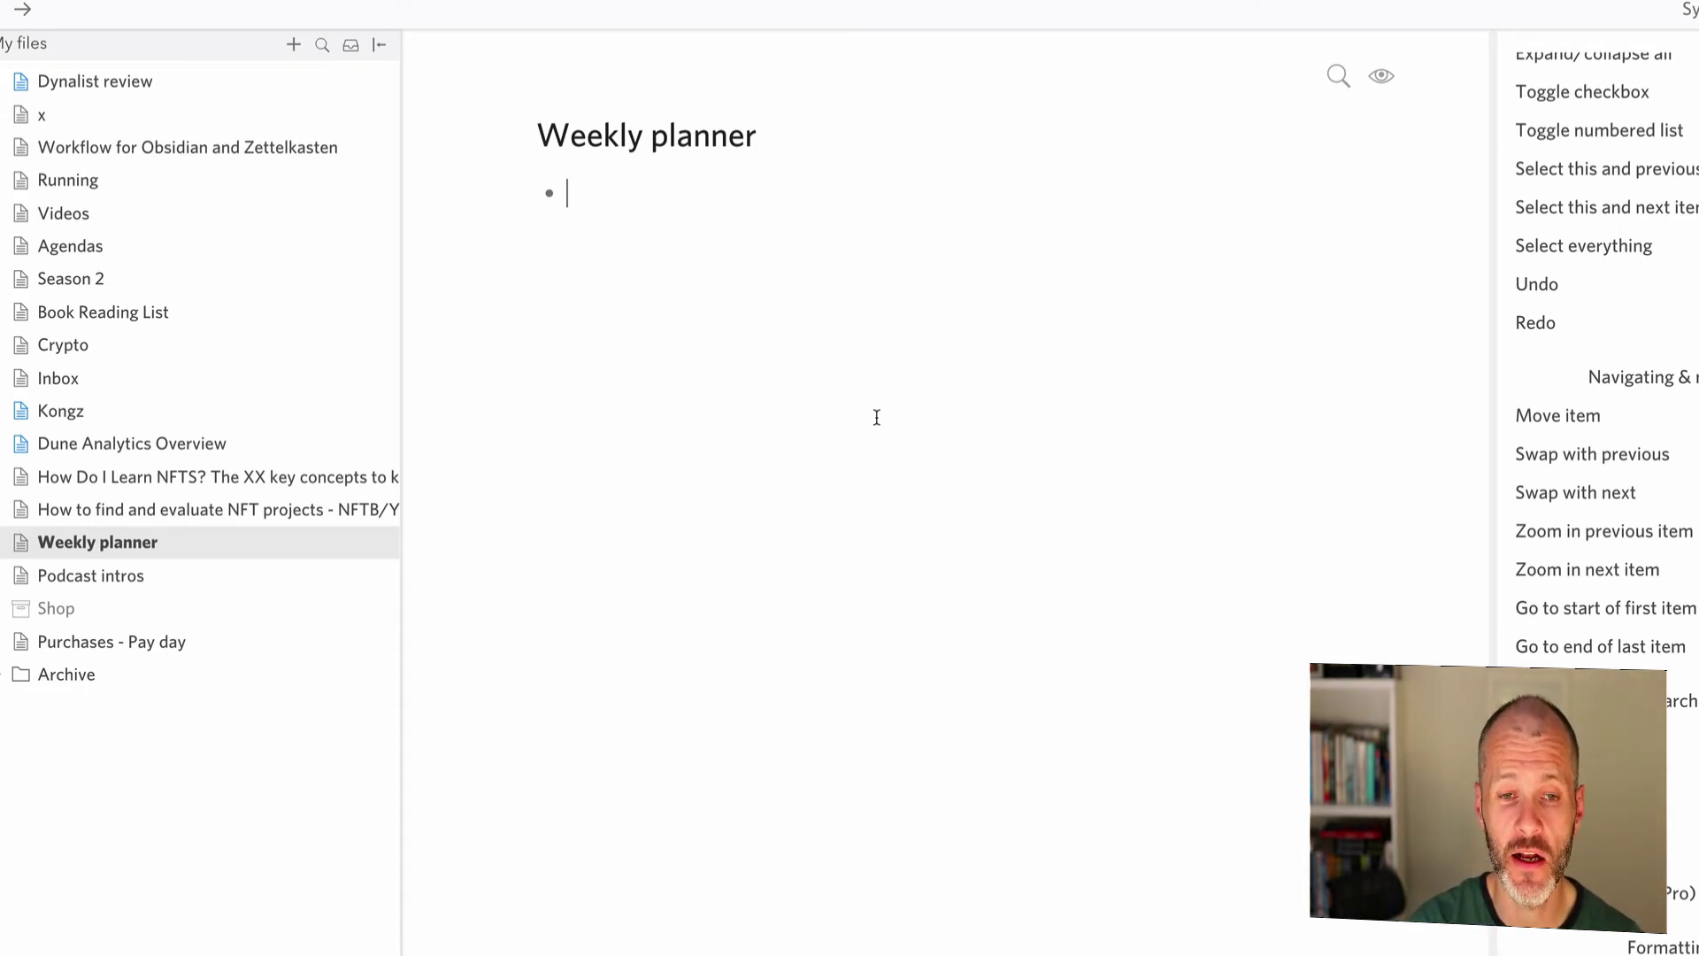
- Date an item 20 April and nest record dynalist video and learn to type properly!!! under it
{"action": "type", "text": "!"}
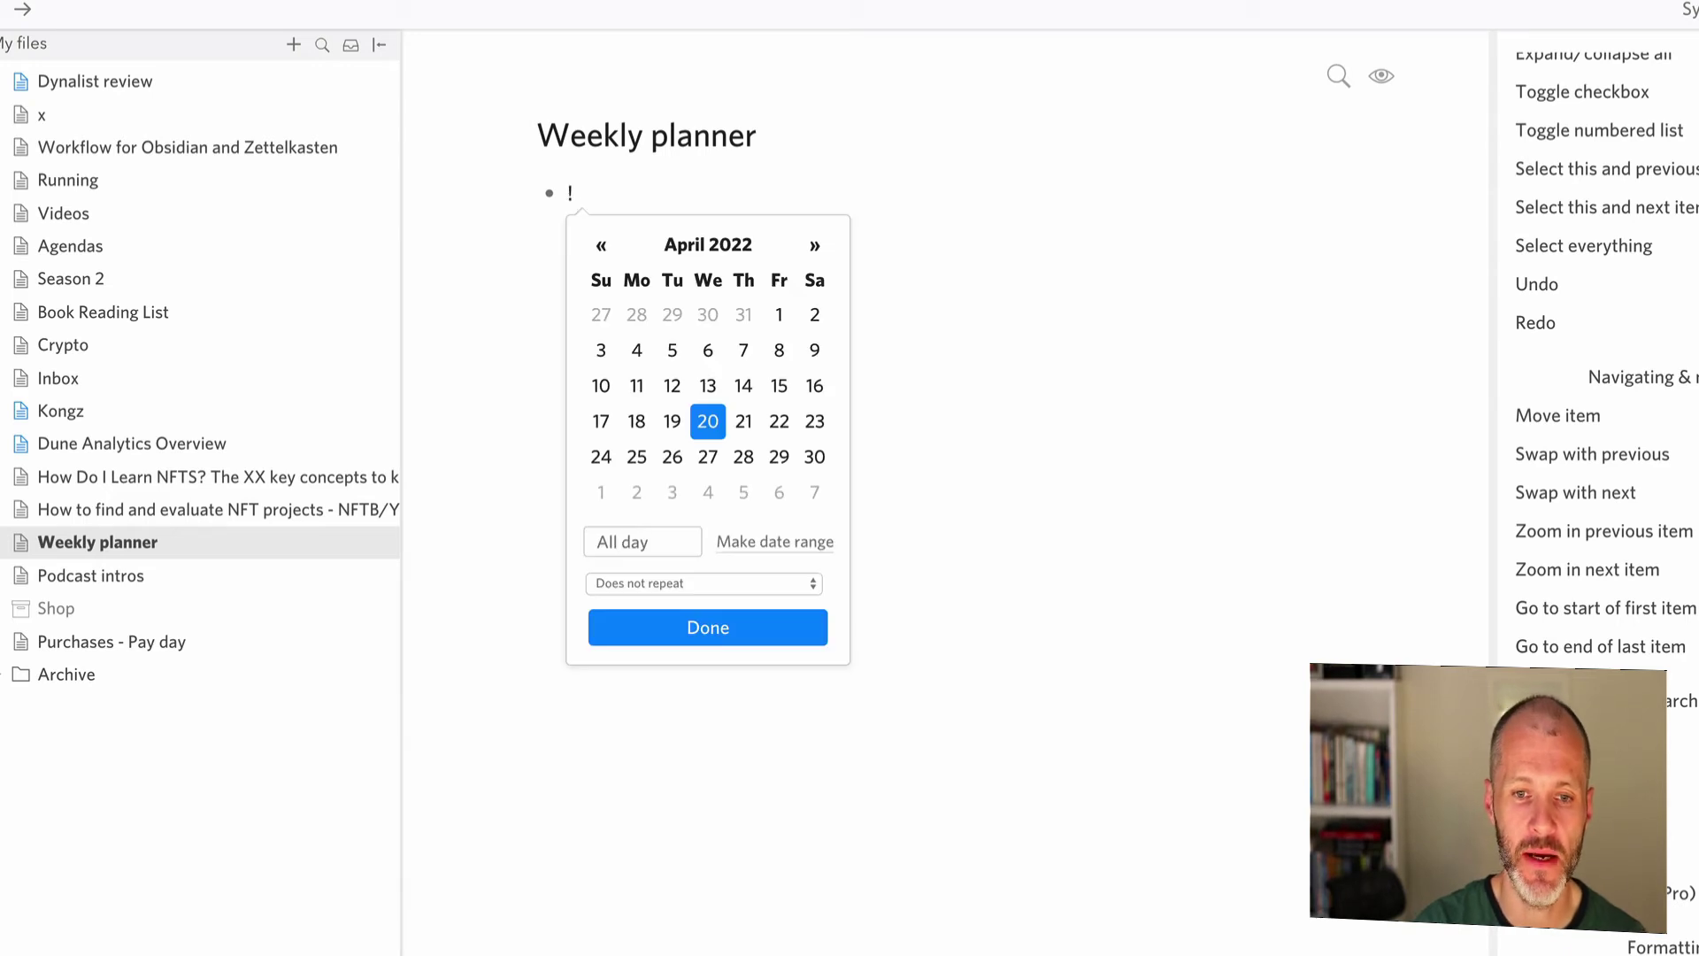
{"action": "left_click", "coordinate": [705, 415]}
{"action": "left_click", "coordinate": [732, 624]}
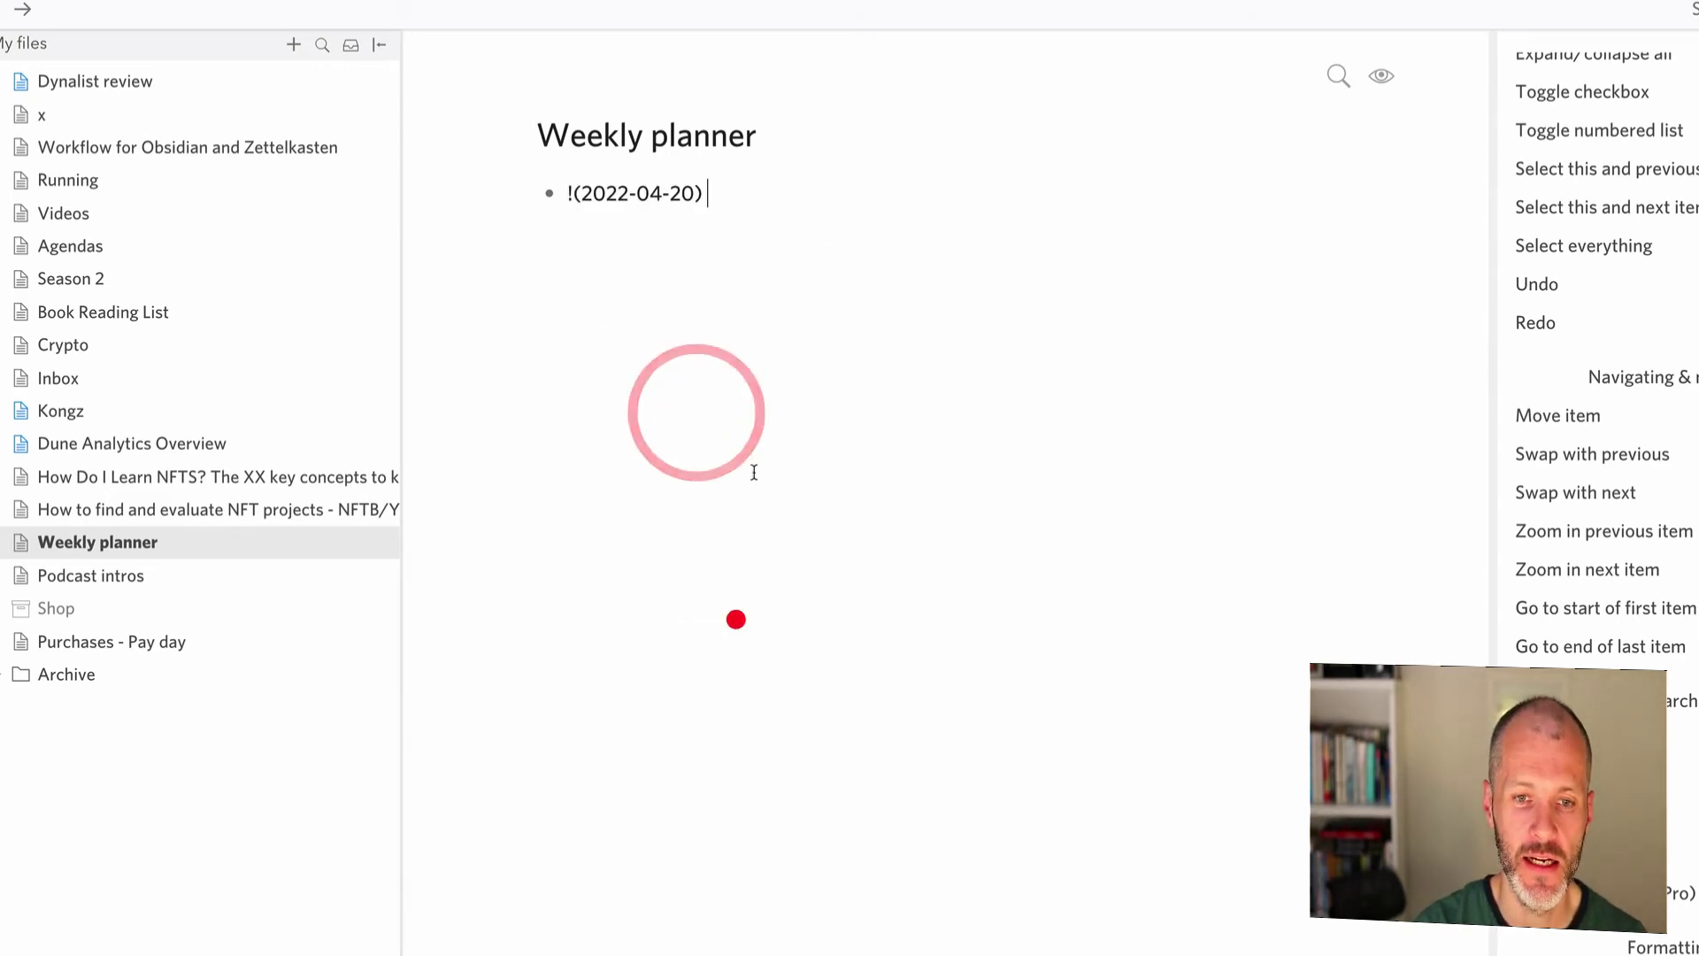
{"action": "key", "text": "Return"}
{"action": "key", "text": "Tab"}
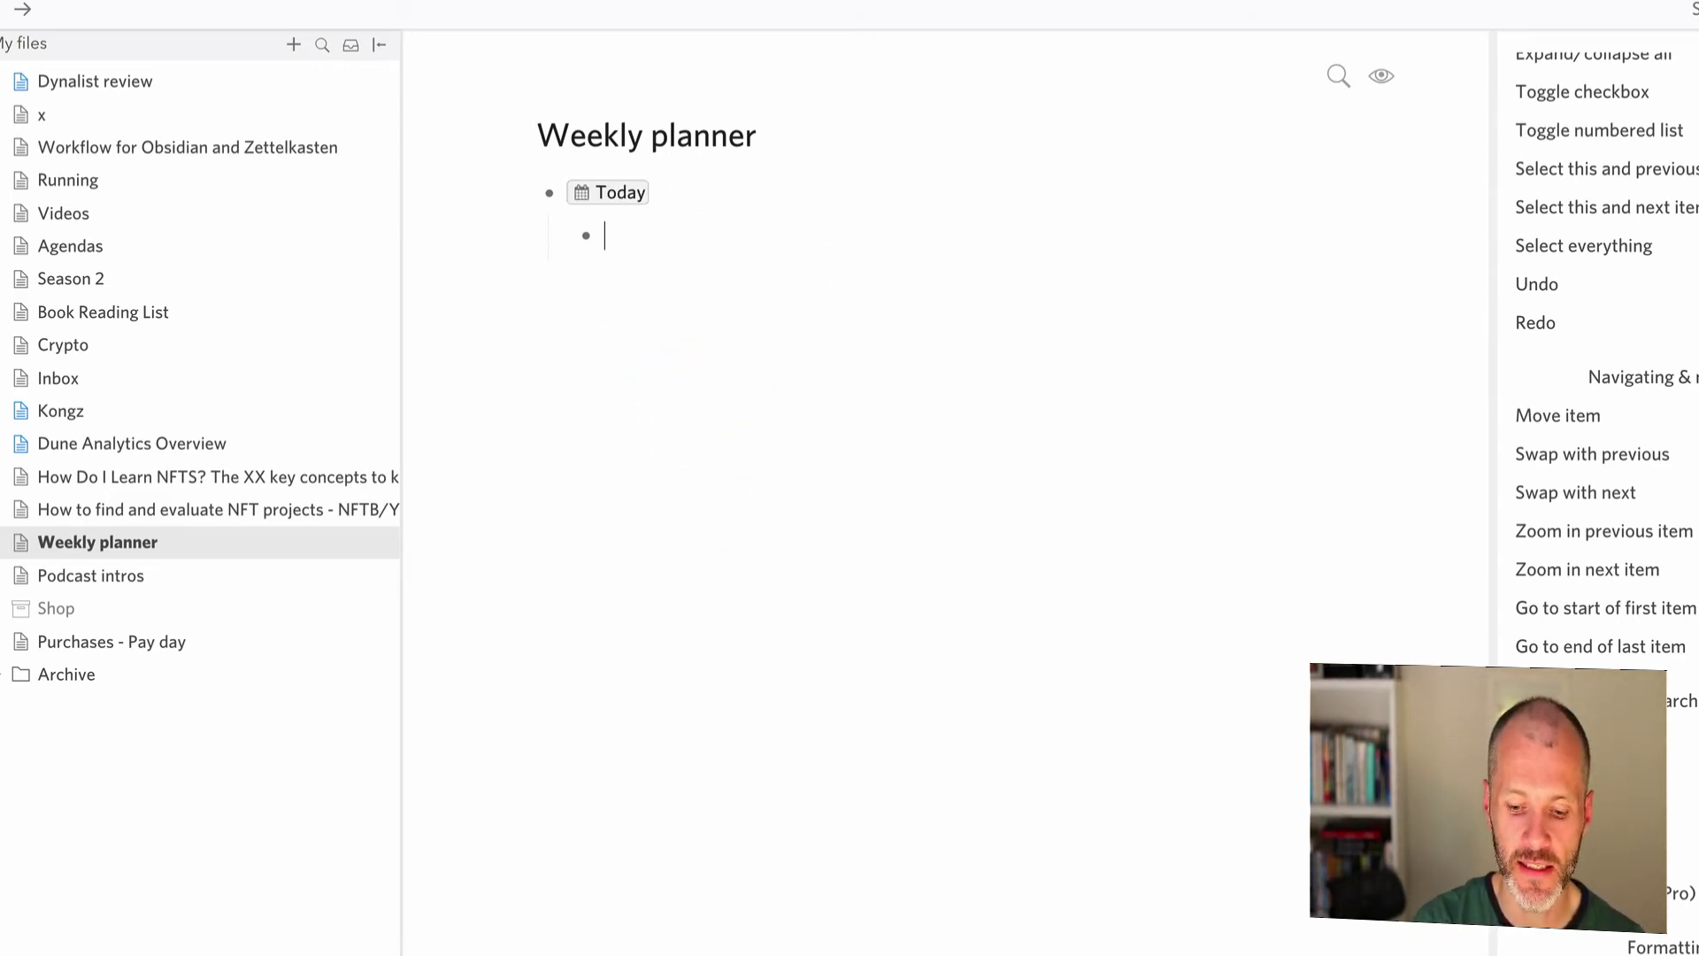
{"action": "type", "text": "record dyanlist"}
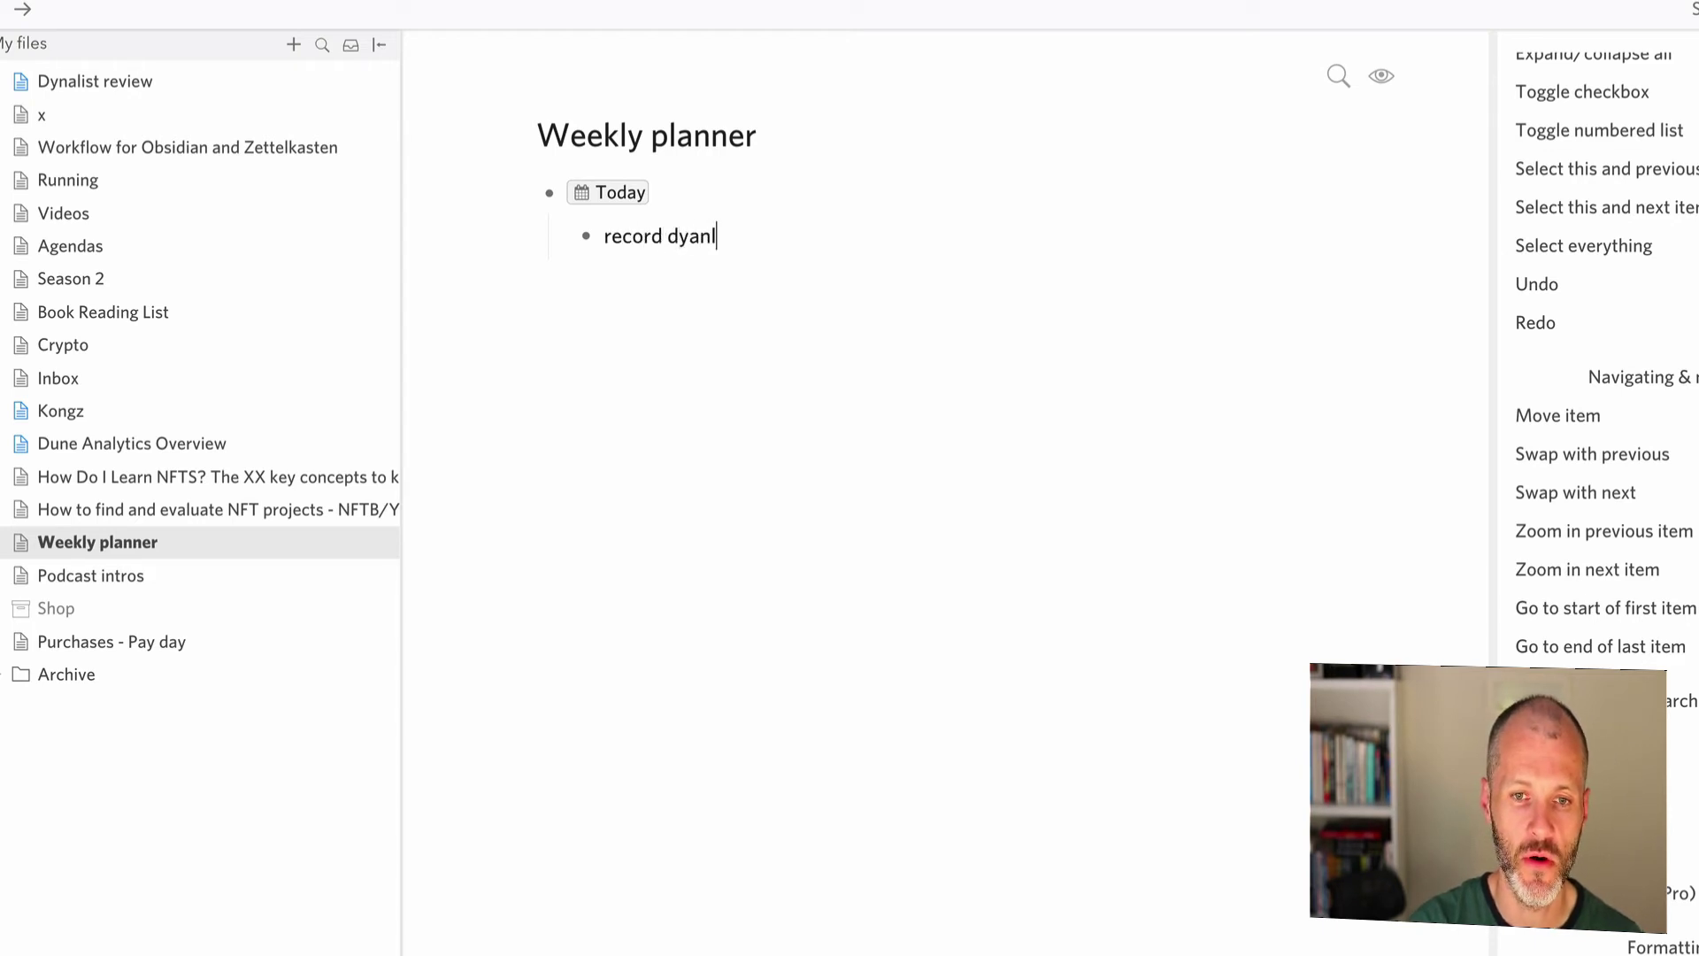
{"action": "key", "text": "BackSpace"}
{"action": "key", "text": "BackSpace"}
{"action": "key", "text": "BackSpace"}
{"action": "key", "text": "BackSpace"}
{"action": "key", "text": "BackSpace"}
{"action": "key", "text": "BackSpace"}
{"action": "key", "text": "BackSpace"}
{"action": "type", "text": "nalist "}
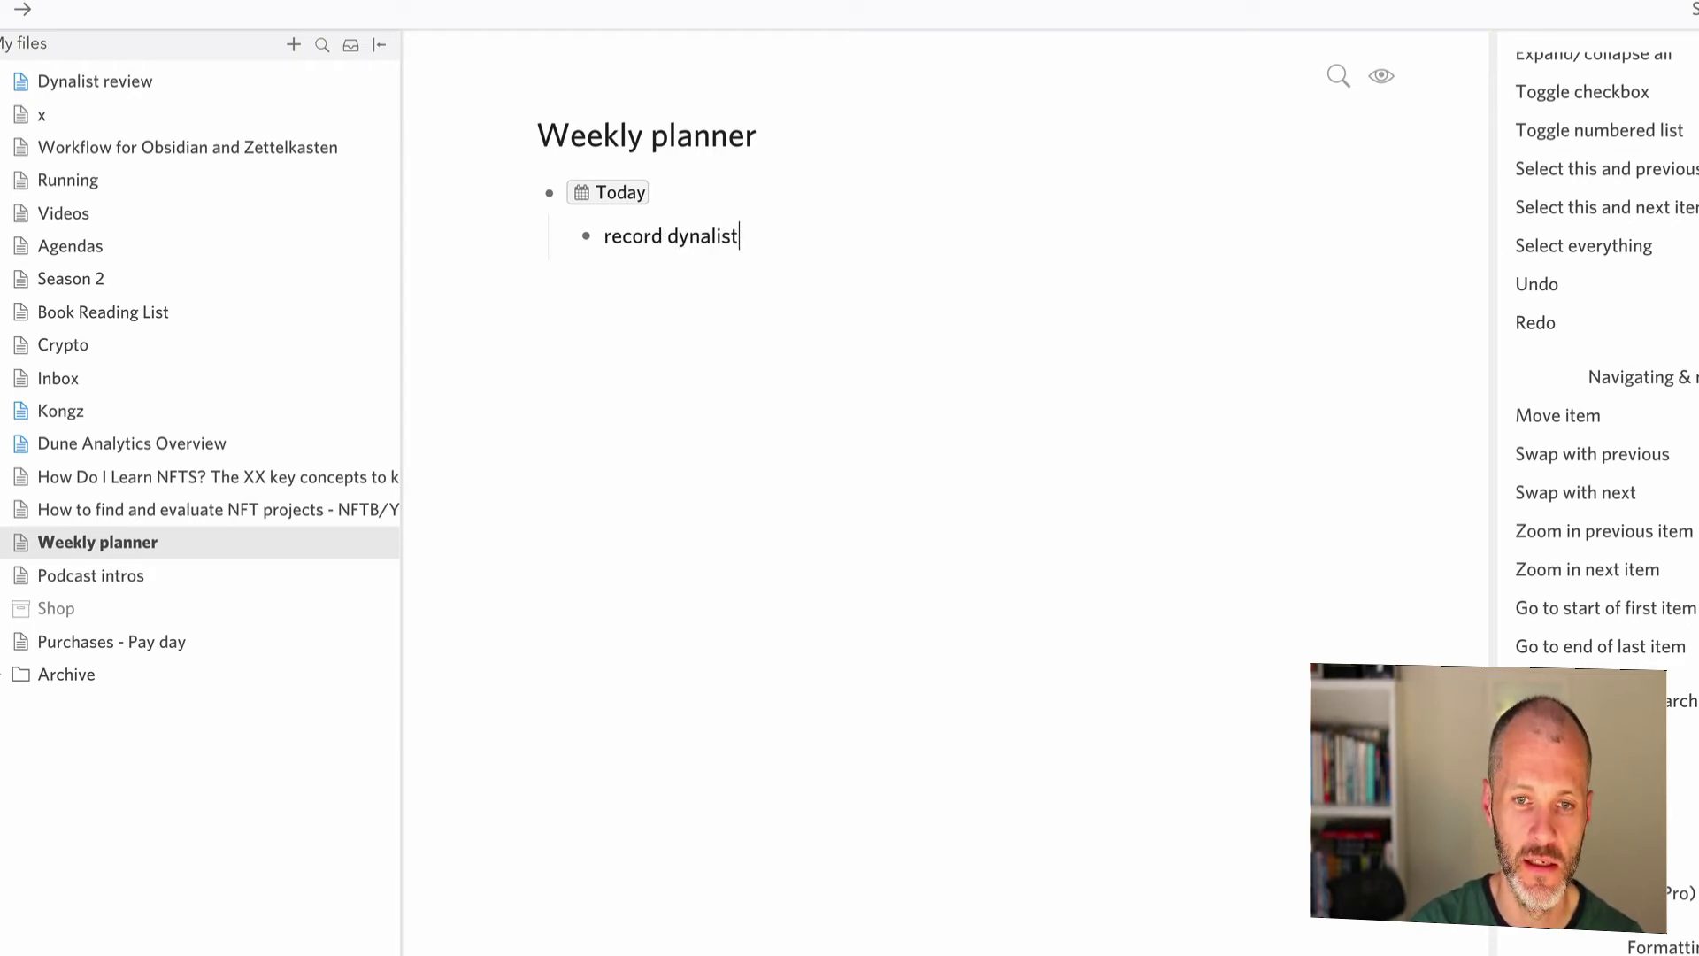
{"action": "type", "text": "video"}
{"action": "key", "text": "Return"}
{"action": "type", "text": "learn"}
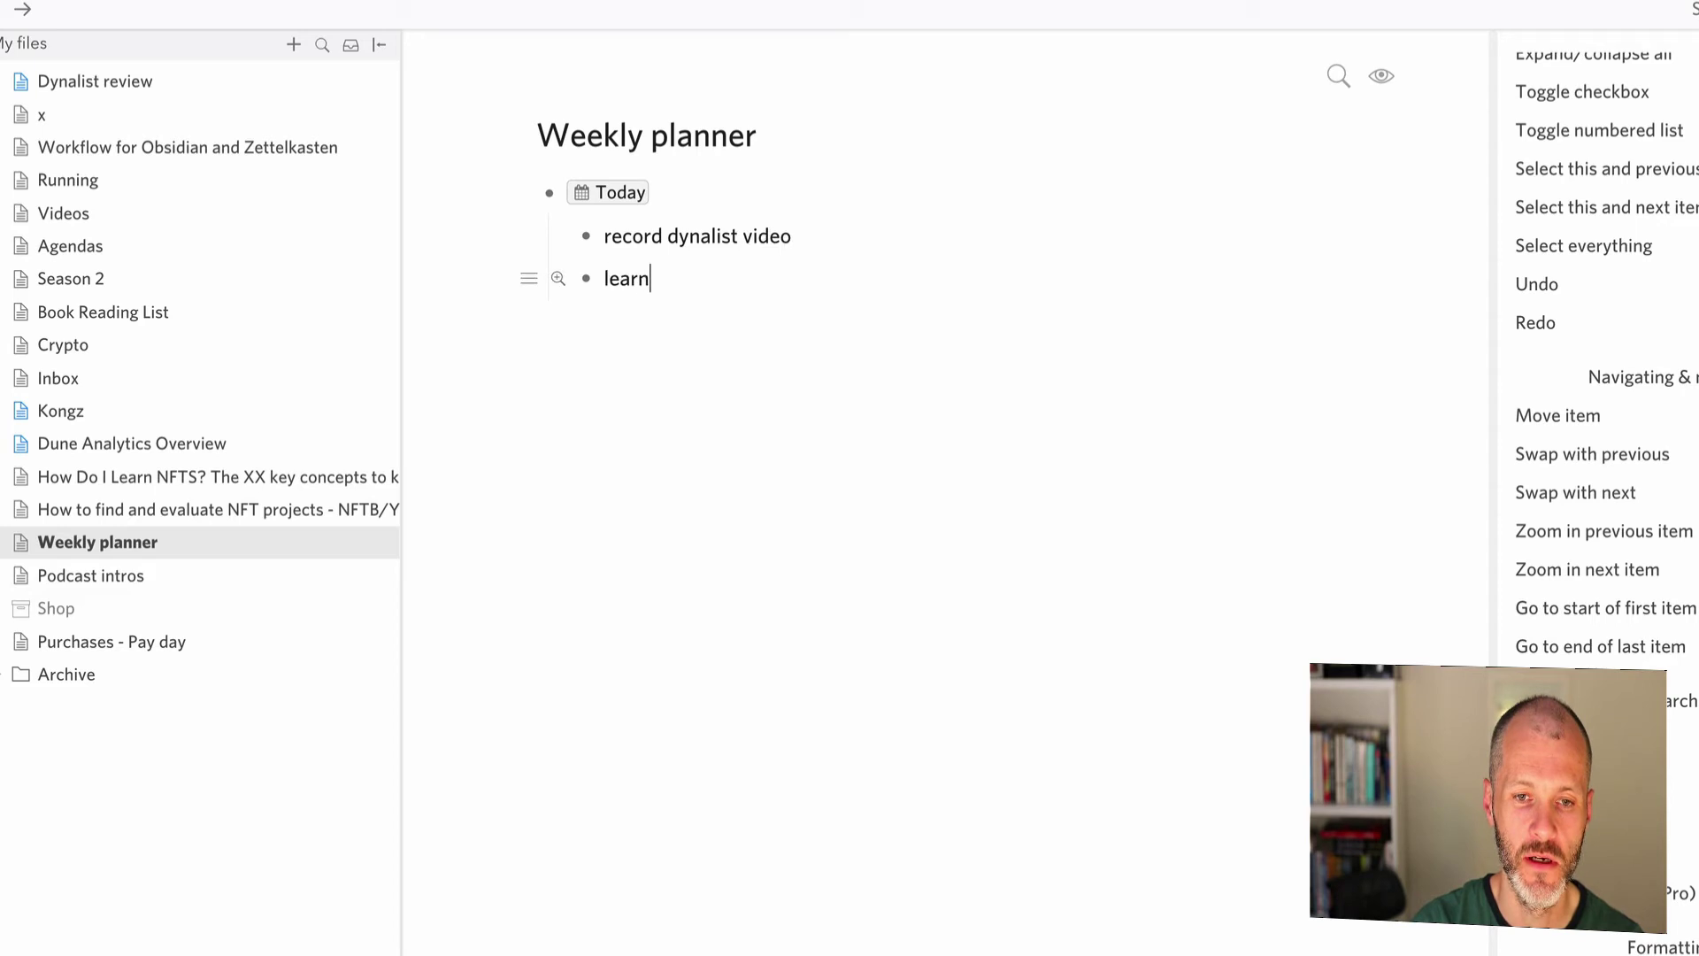
{"action": "type", "text": " to typoe po"}
{"action": "key", "text": "BackSpace"}
{"action": "key", "text": "BackSpace"}
{"action": "key", "text": "BackSpace"}
{"action": "key", "text": "BackSpace"}
{"action": "key", "text": "BackSpace"}
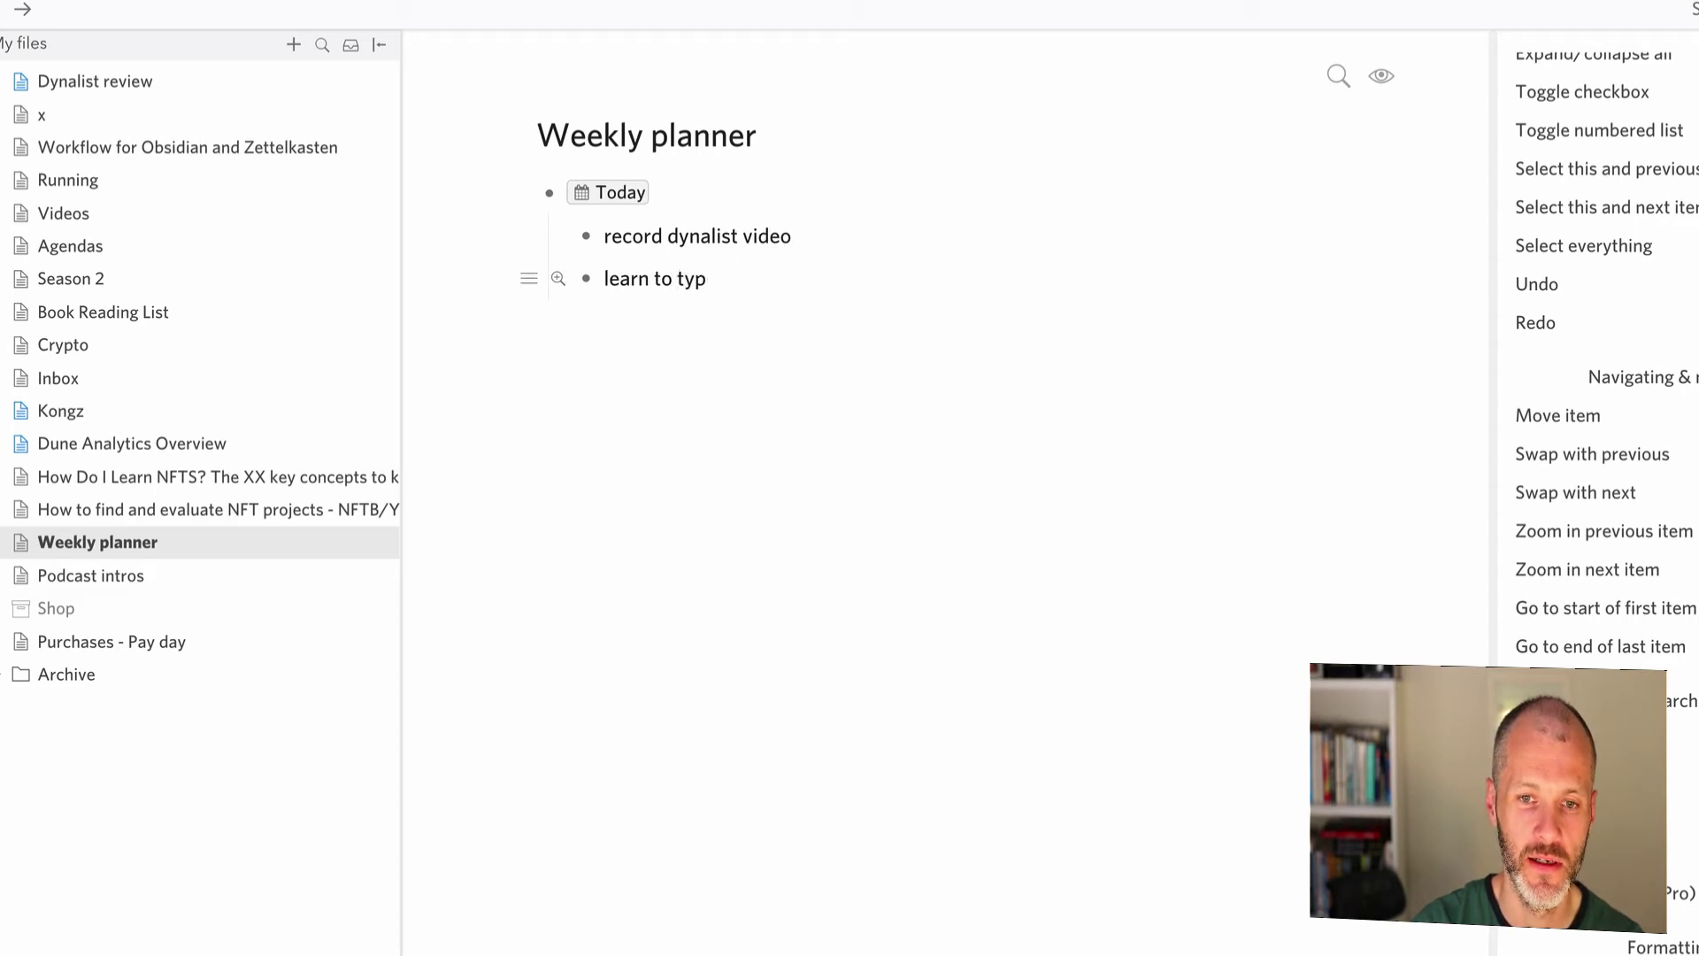
{"action": "type", "text": "e properl"}
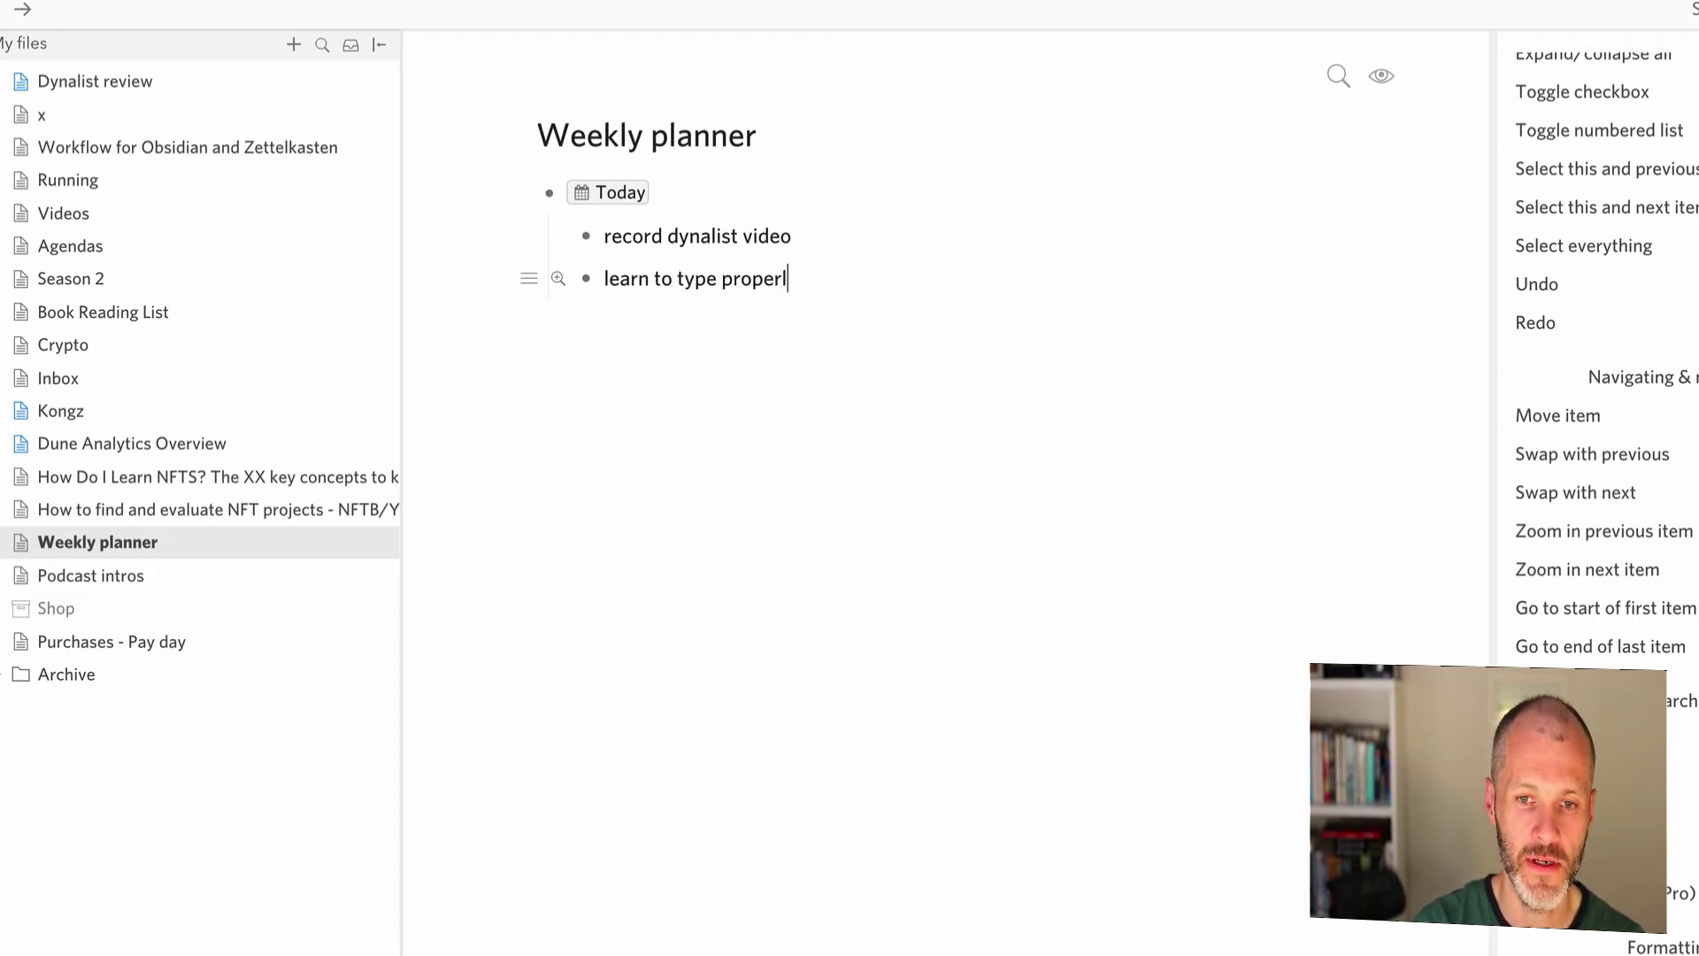
{"action": "type", "text": "y!"}
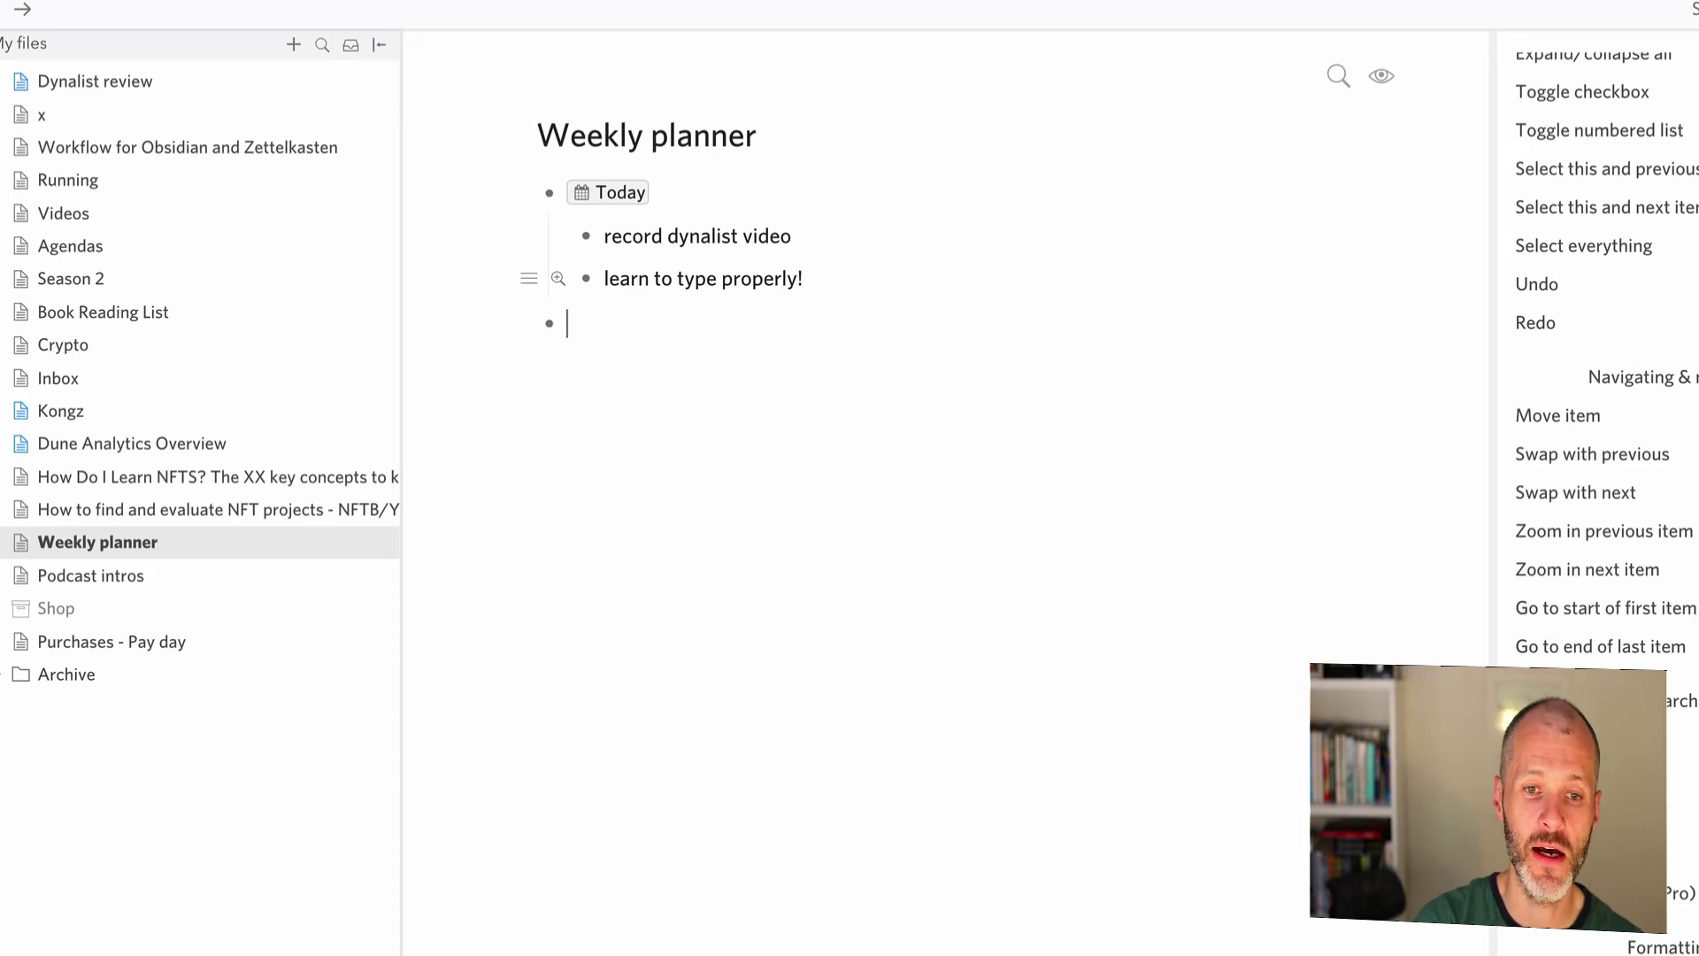
{"action": "type", "text": "!"}
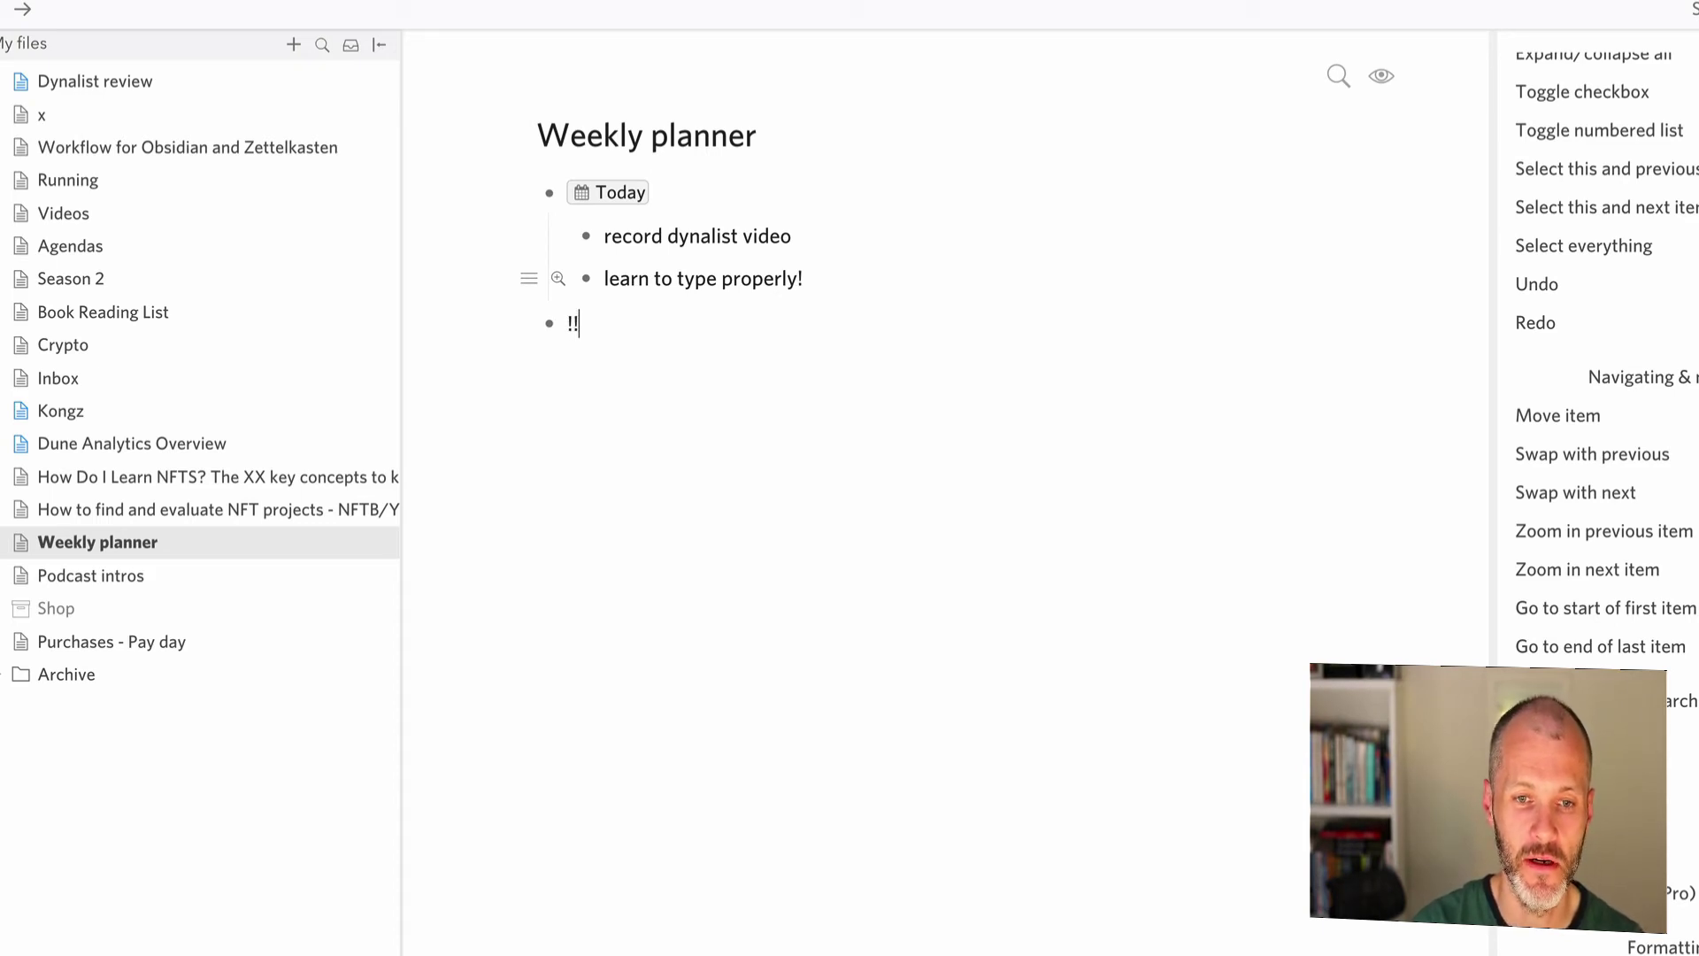
{"action": "type", "text": "!"}
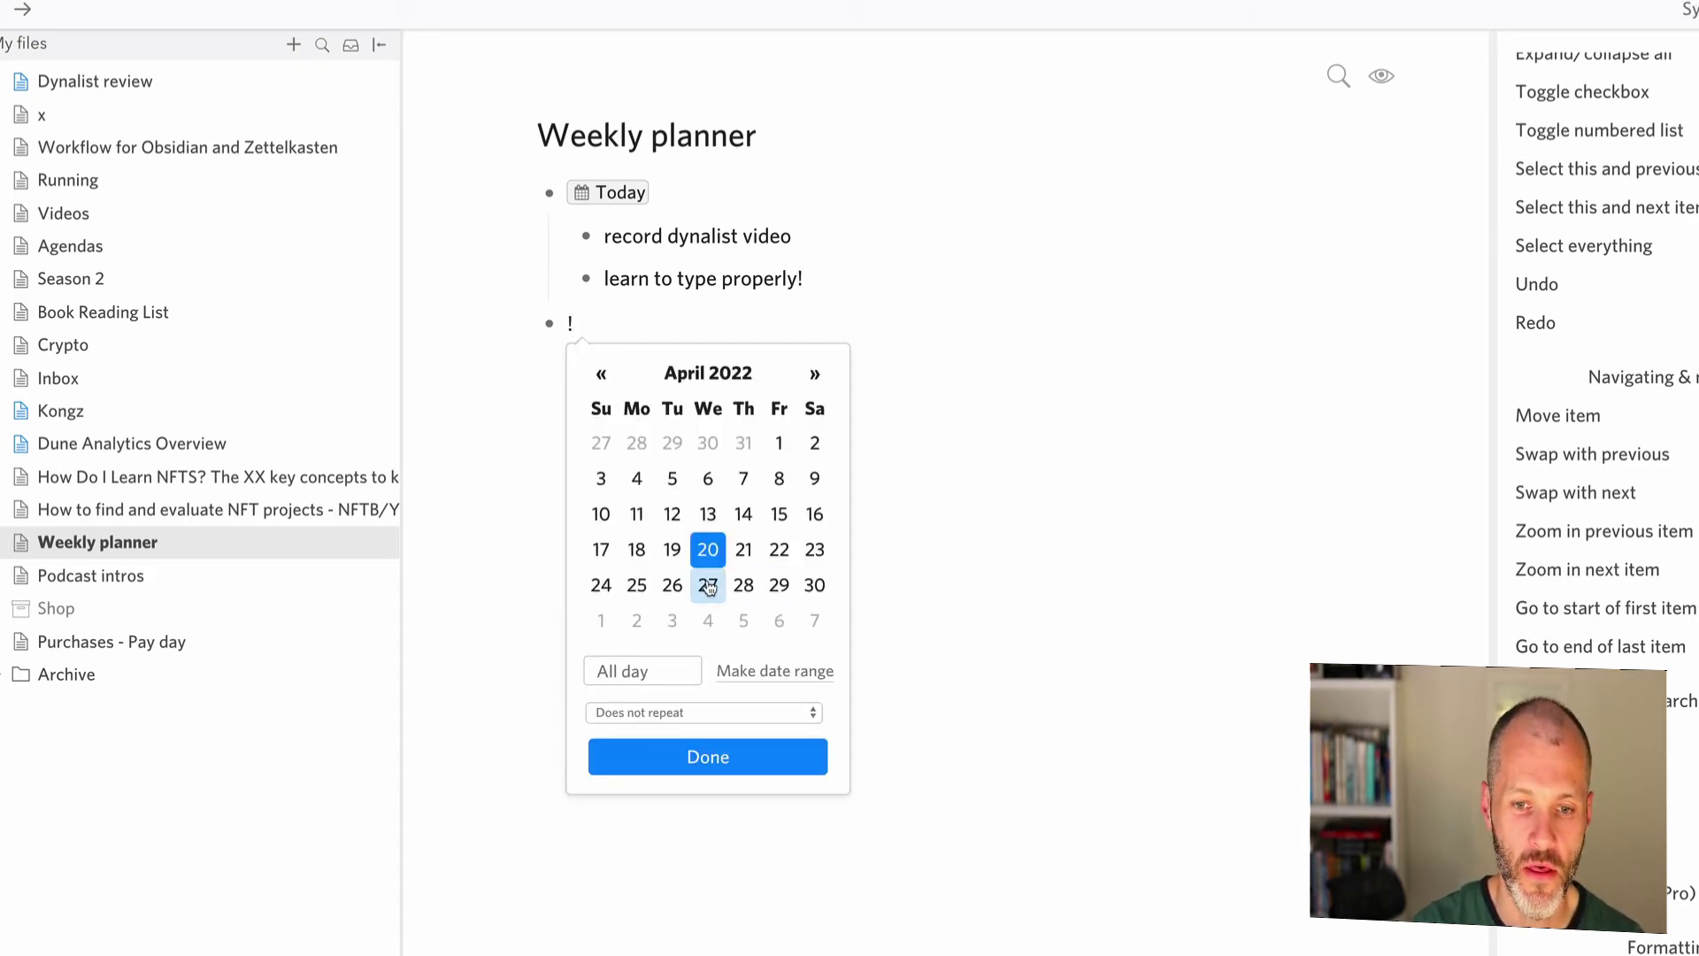
- Date an item 21 April with publish video and check in with freelancers nested below
{"action": "left_click", "coordinate": [749, 549]}
{"action": "left_click", "coordinate": [746, 754]}
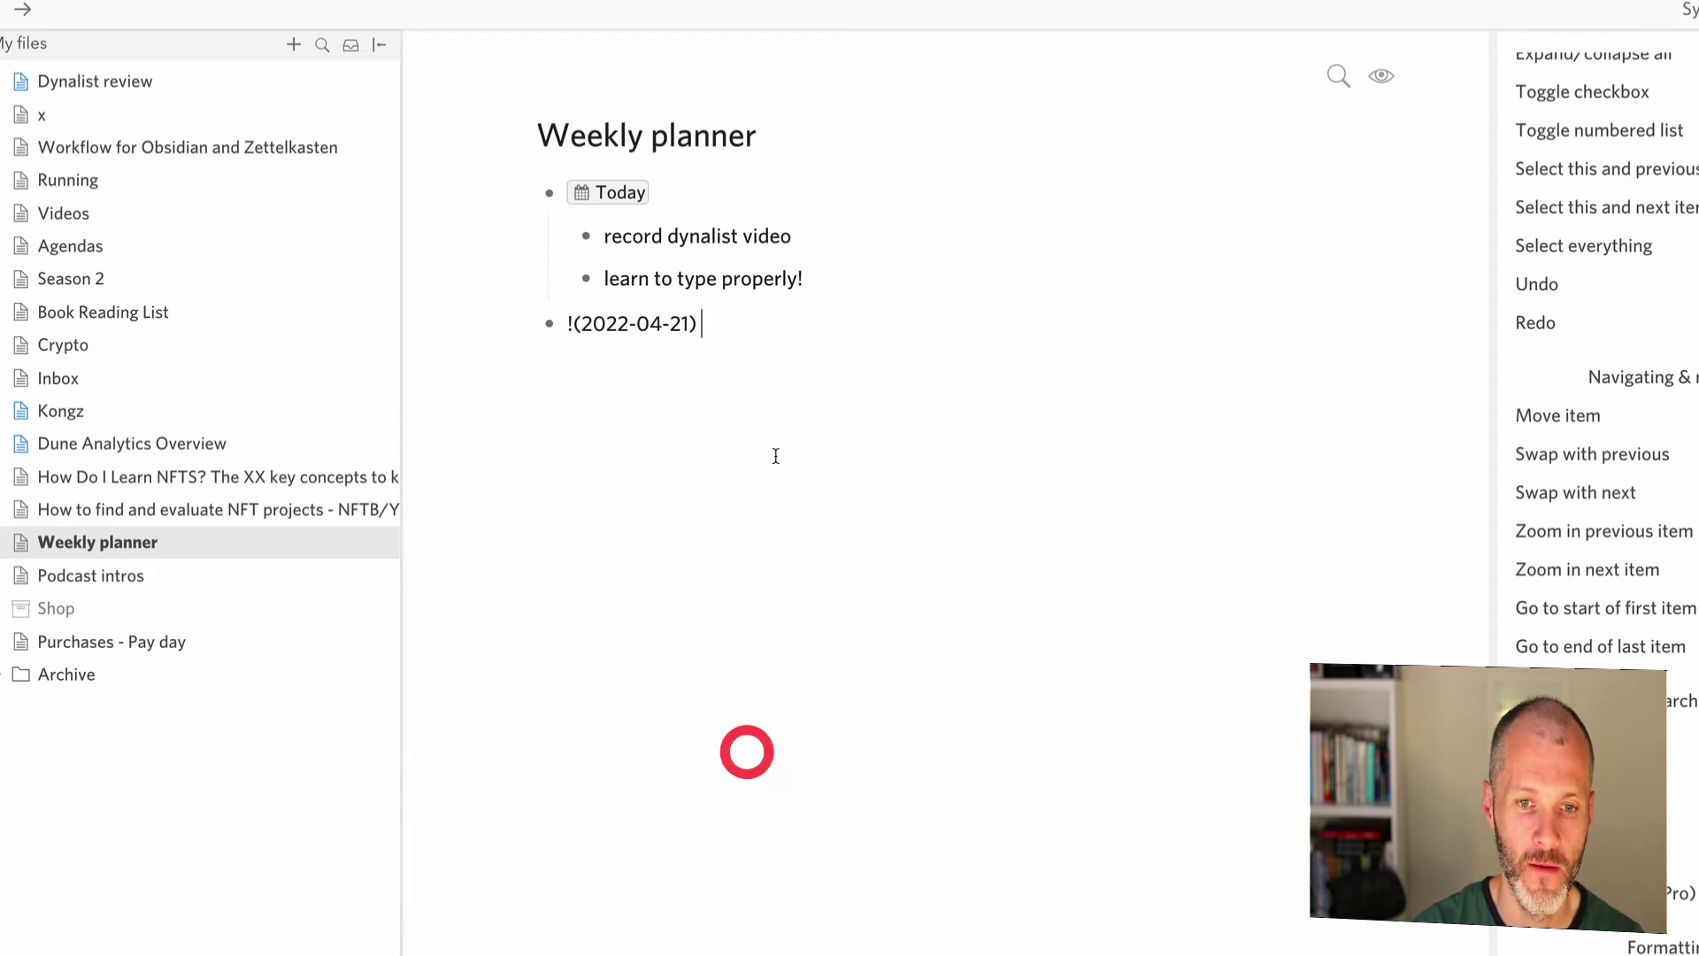
{"action": "key", "text": "Return"}
{"action": "key", "text": "Tab"}
{"action": "type", "text": "publish vid"}
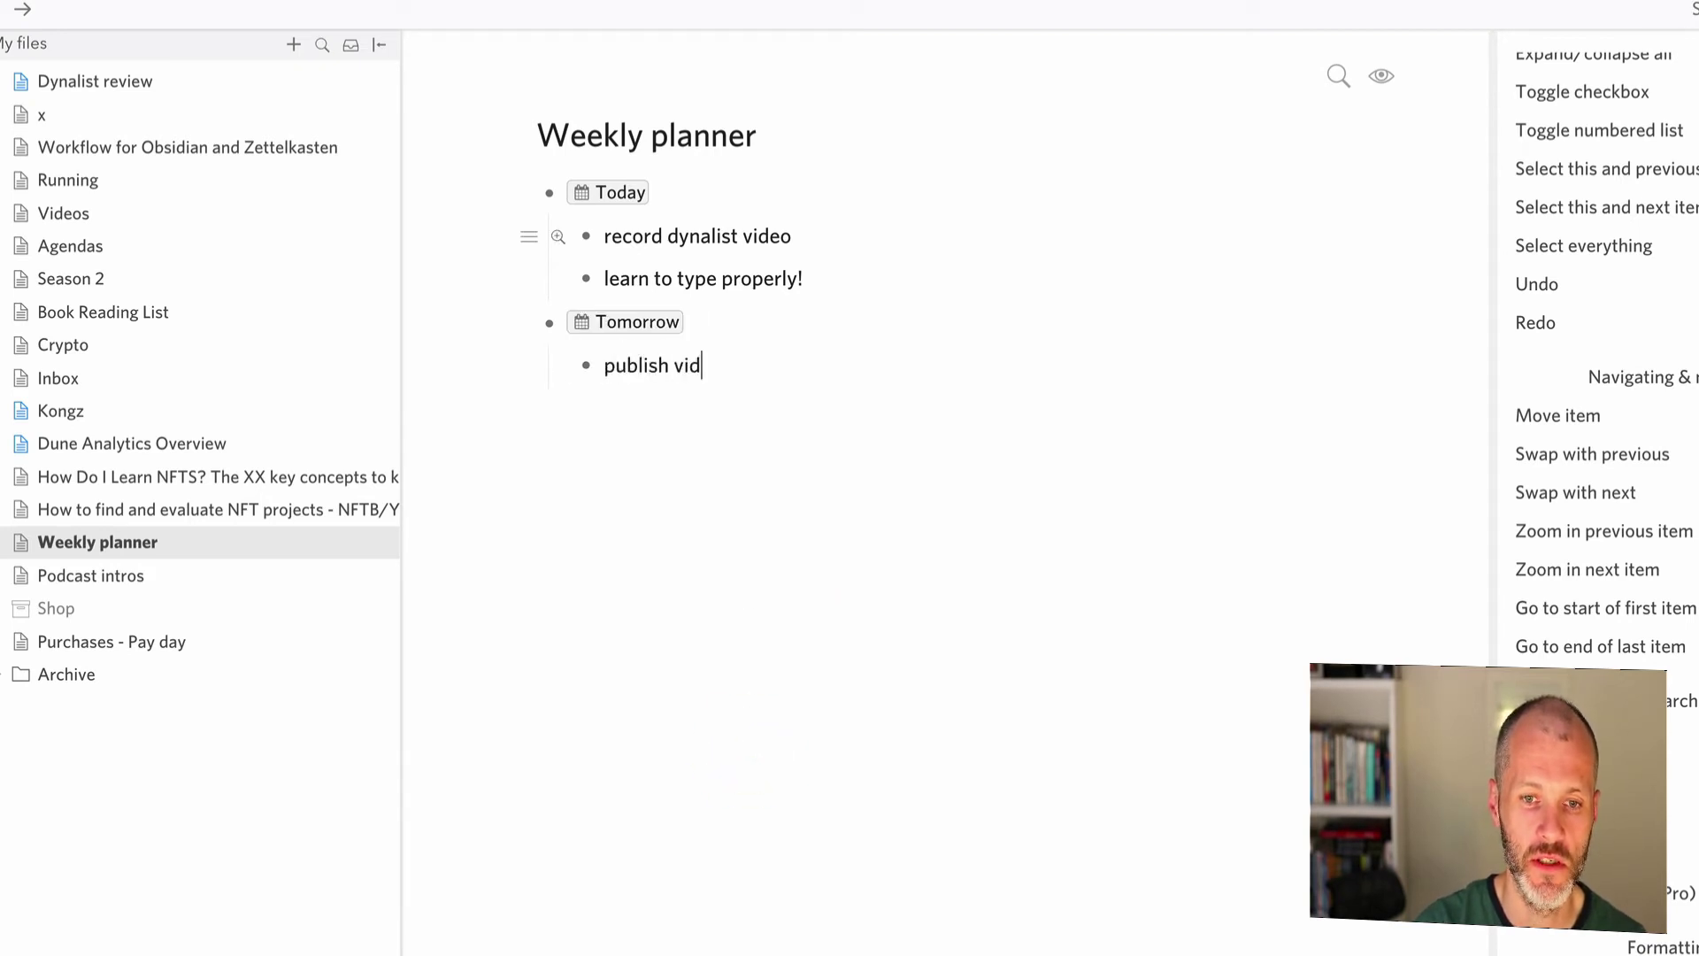
{"action": "type", "text": "eo"}
{"action": "key", "text": "Return"}
{"action": "type", "text": "check i"}
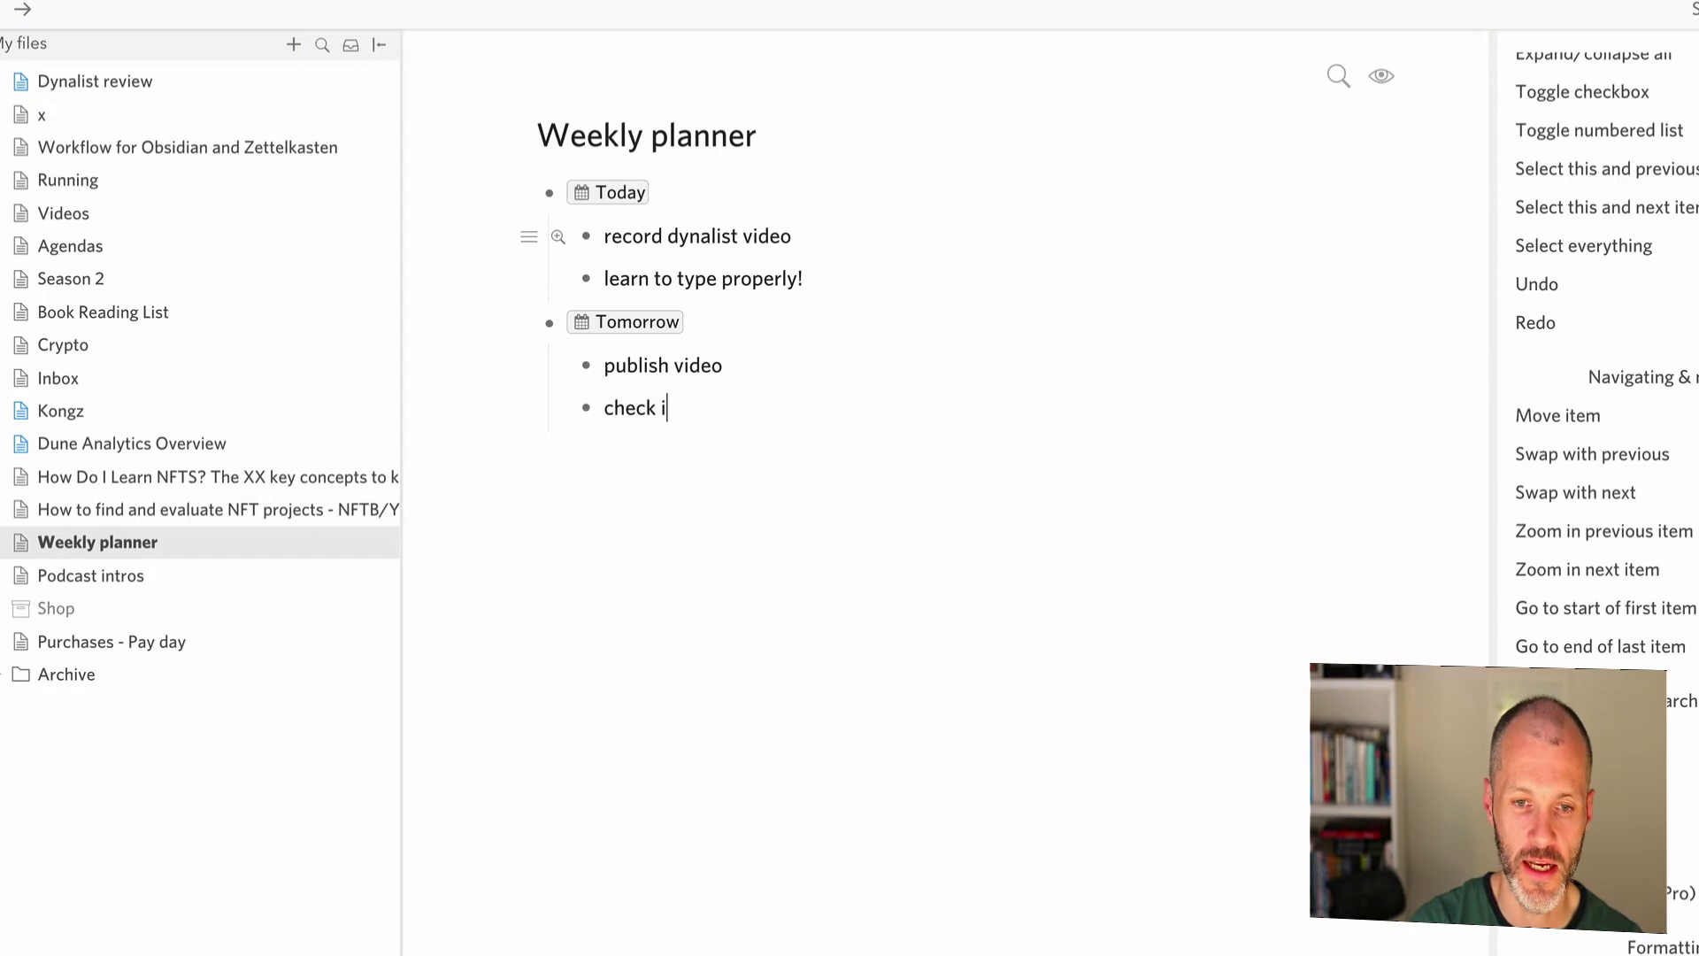
{"action": "type", "text": "n with freelancers"}
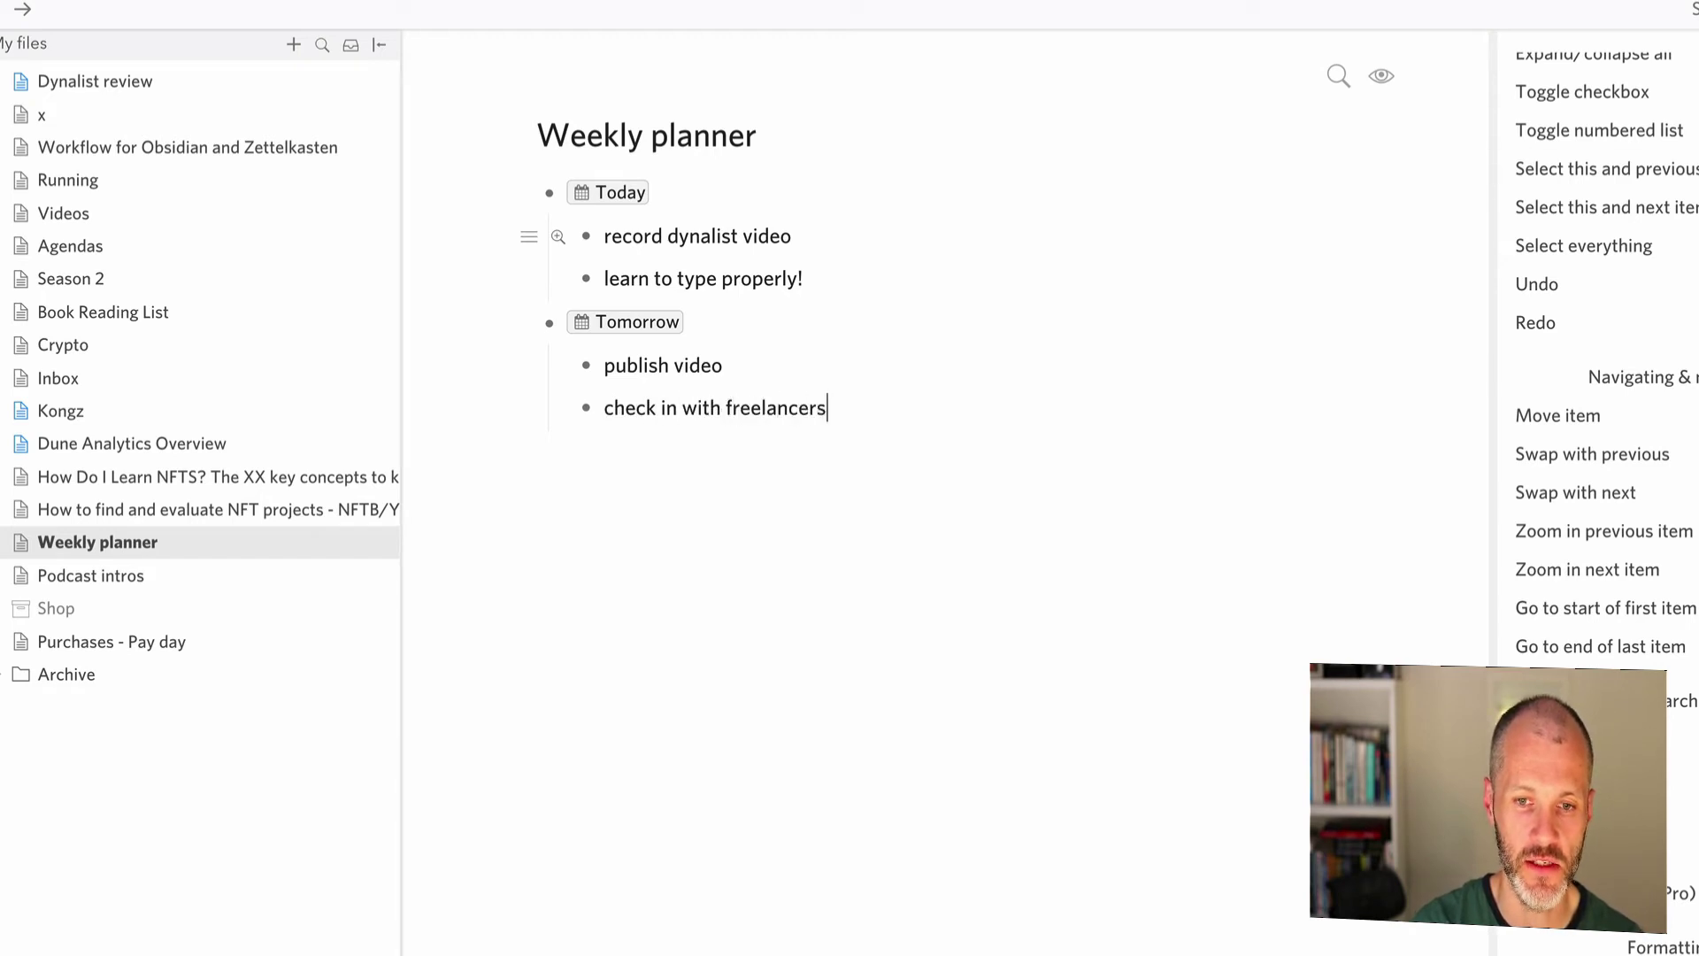
- Mark both Today tasks as completed
{"action": "key", "text": "Up"}
{"action": "key", "text": "Up"}
{"action": "key", "text": "Down"}
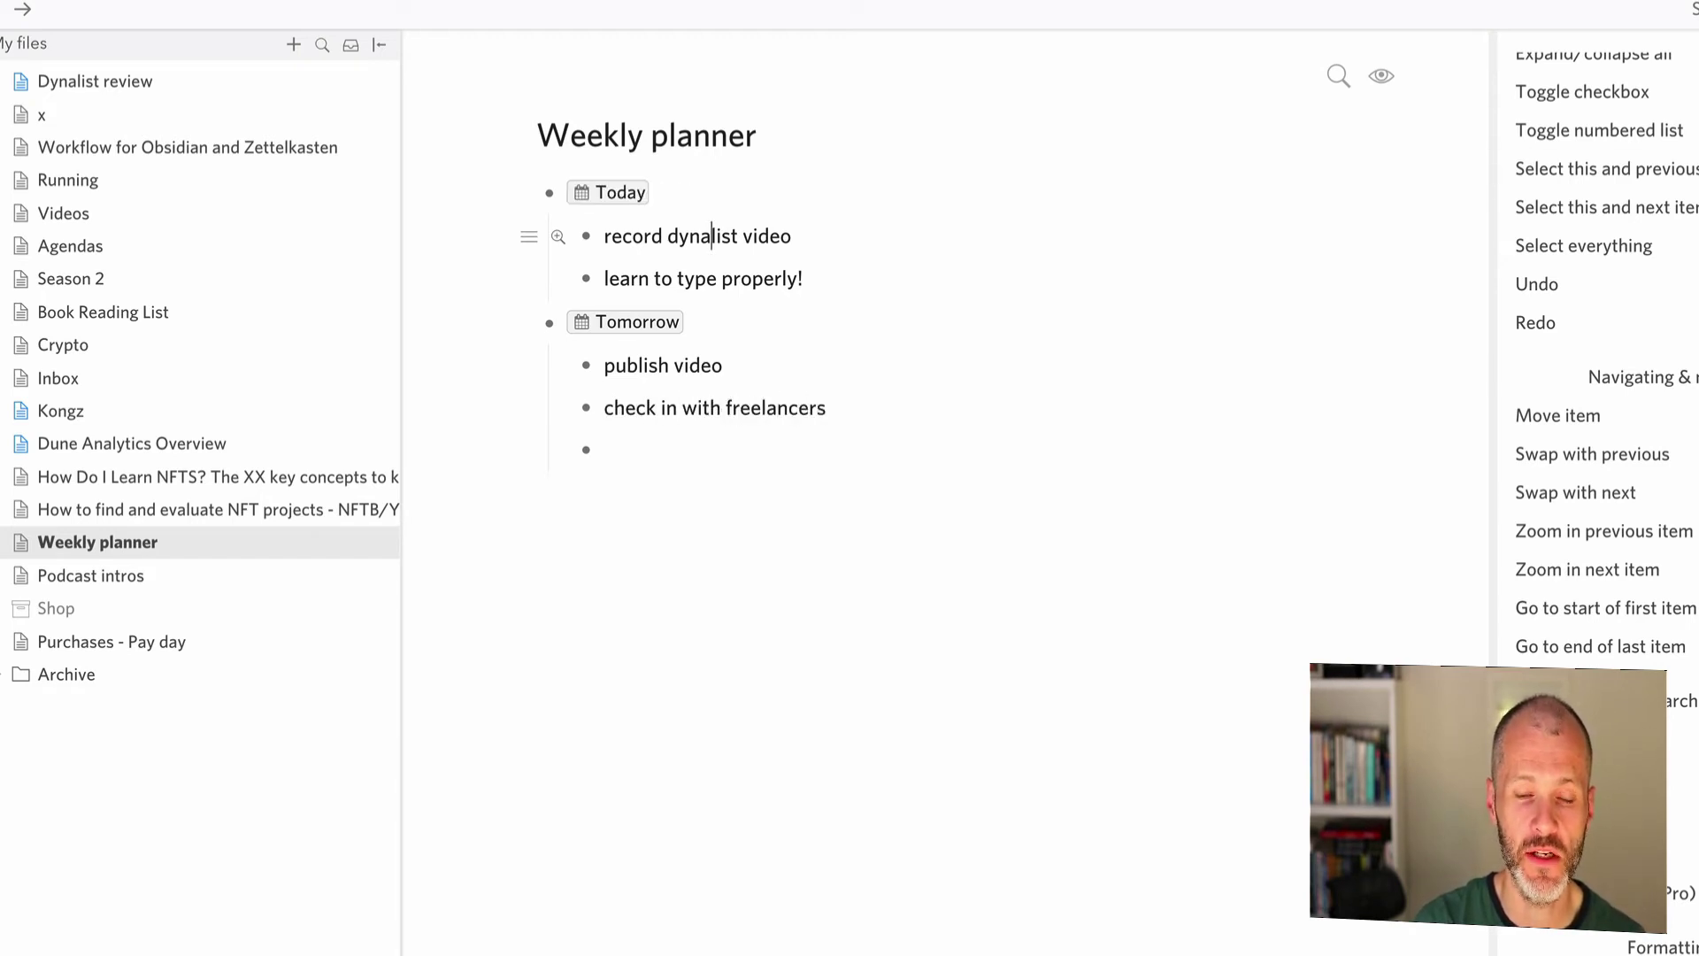
{"action": "key", "text": "ctrl+Return"}
{"action": "key", "text": "ctrl+Return"}
{"action": "key", "text": "Down"}
{"action": "key", "text": "Down"}
{"action": "key", "text": "Down"}
{"action": "key", "text": "Down"}
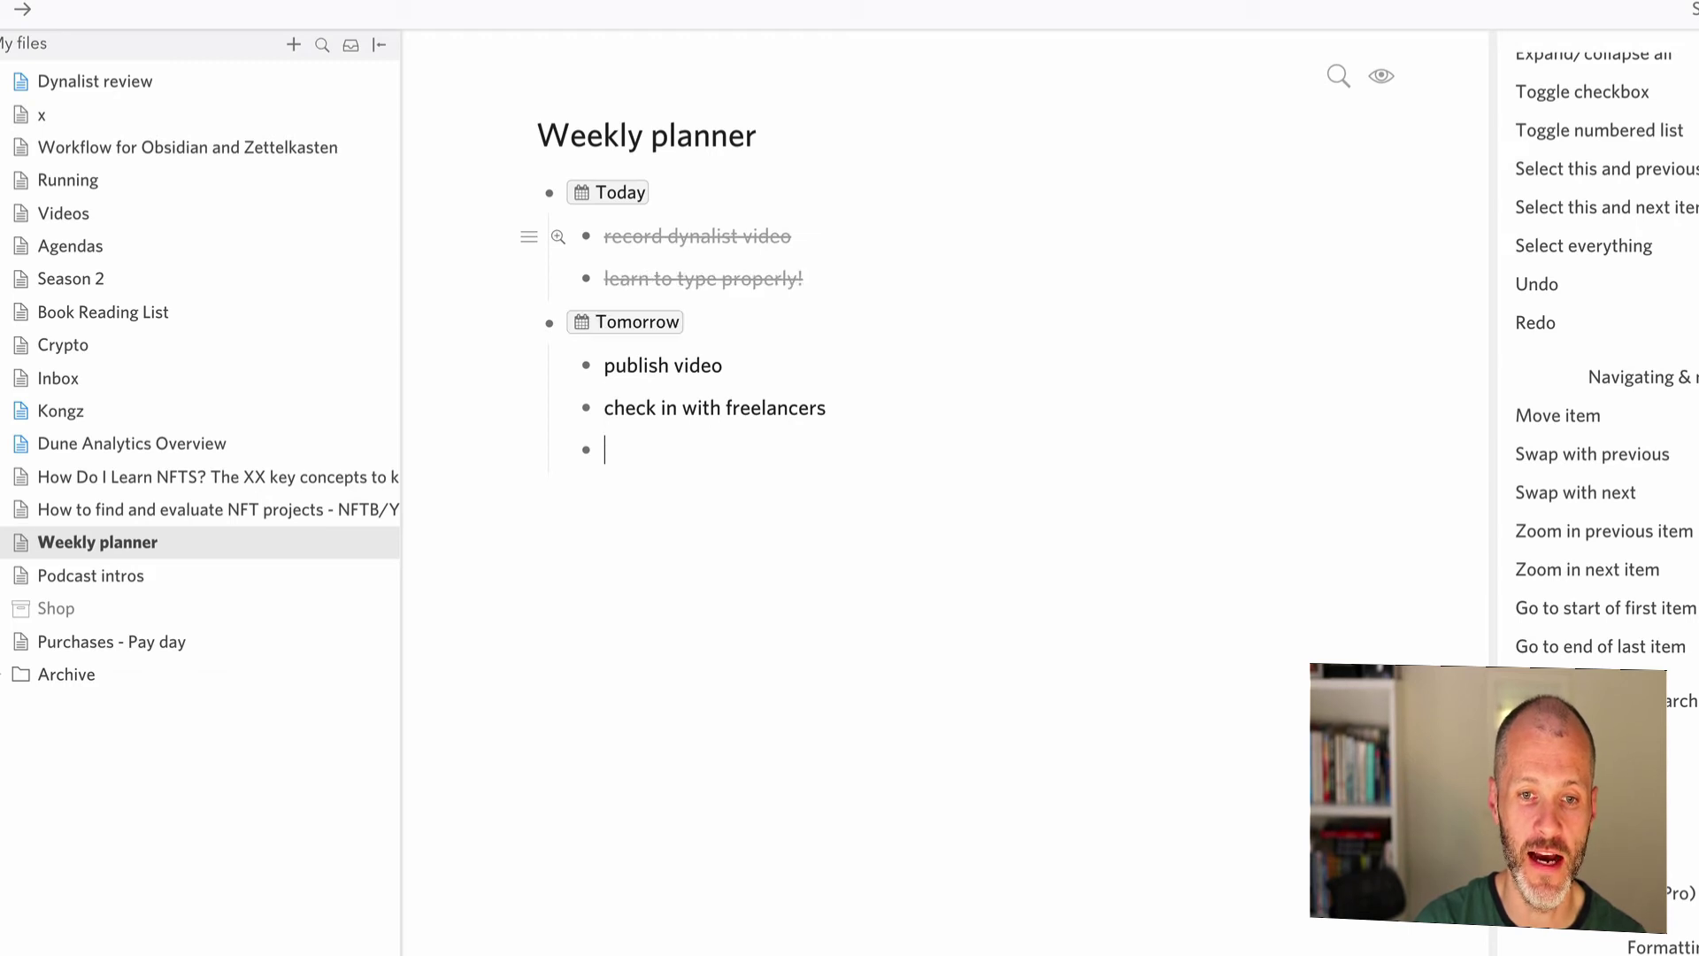
- Add May, June and July heading items at the top of Weekly planner
{"action": "left_click", "coordinate": [768, 143]}
{"action": "key", "text": "Return"}
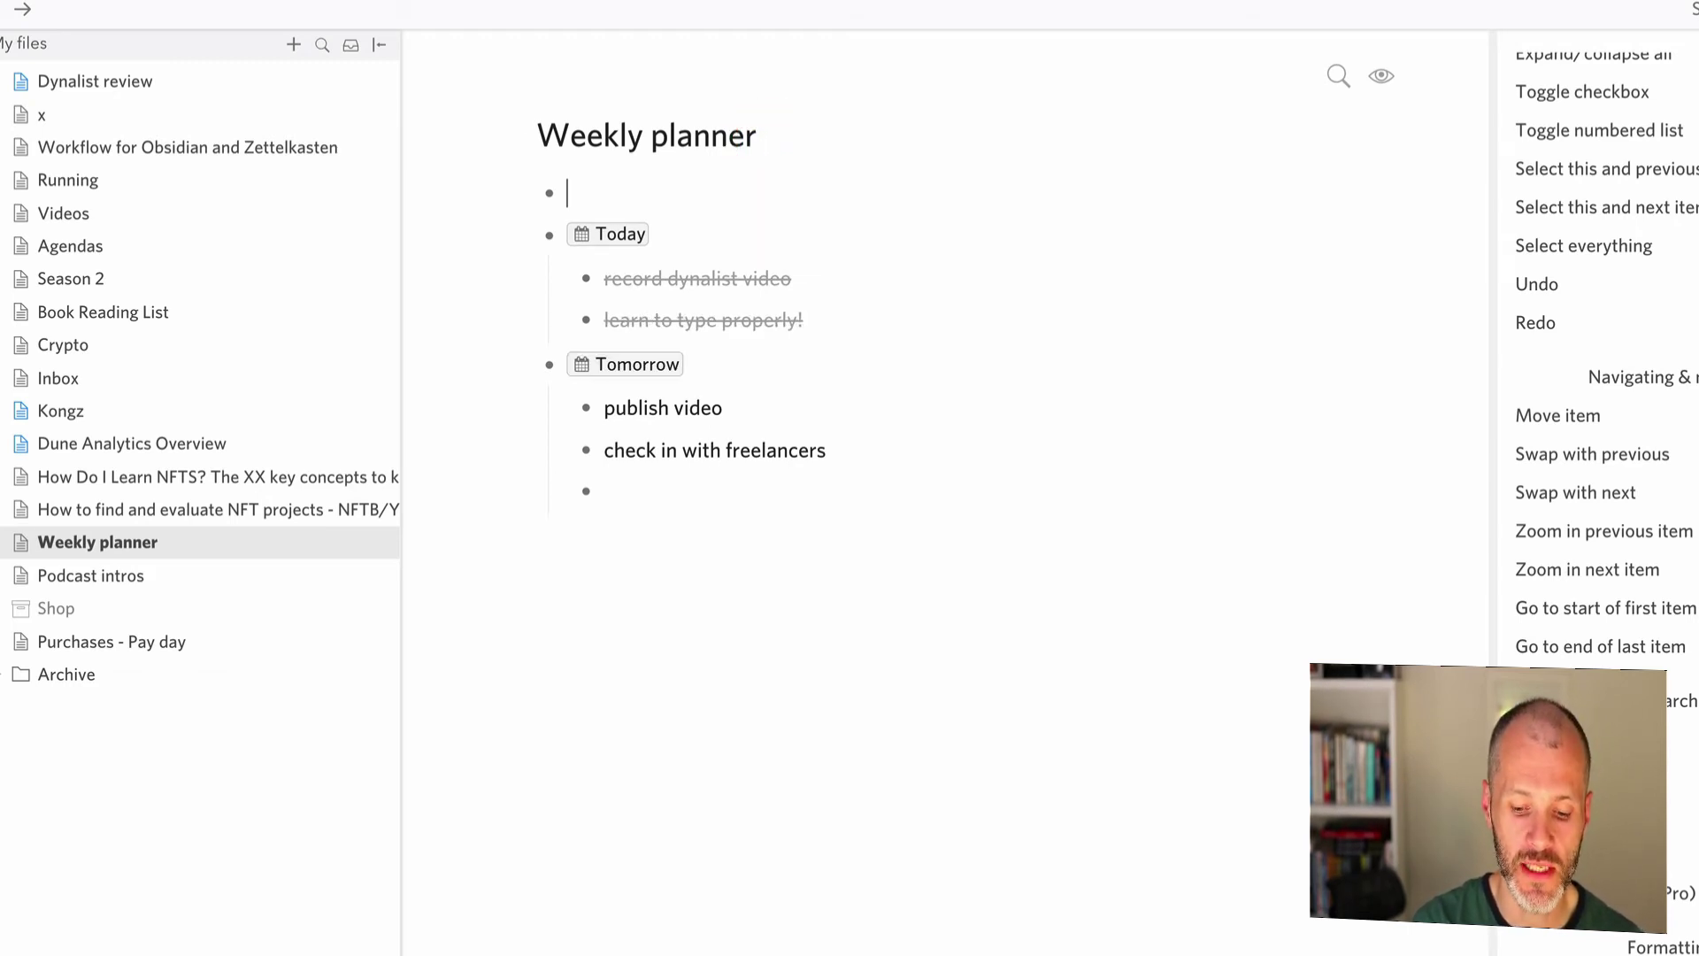
{"action": "type", "text": "May"}
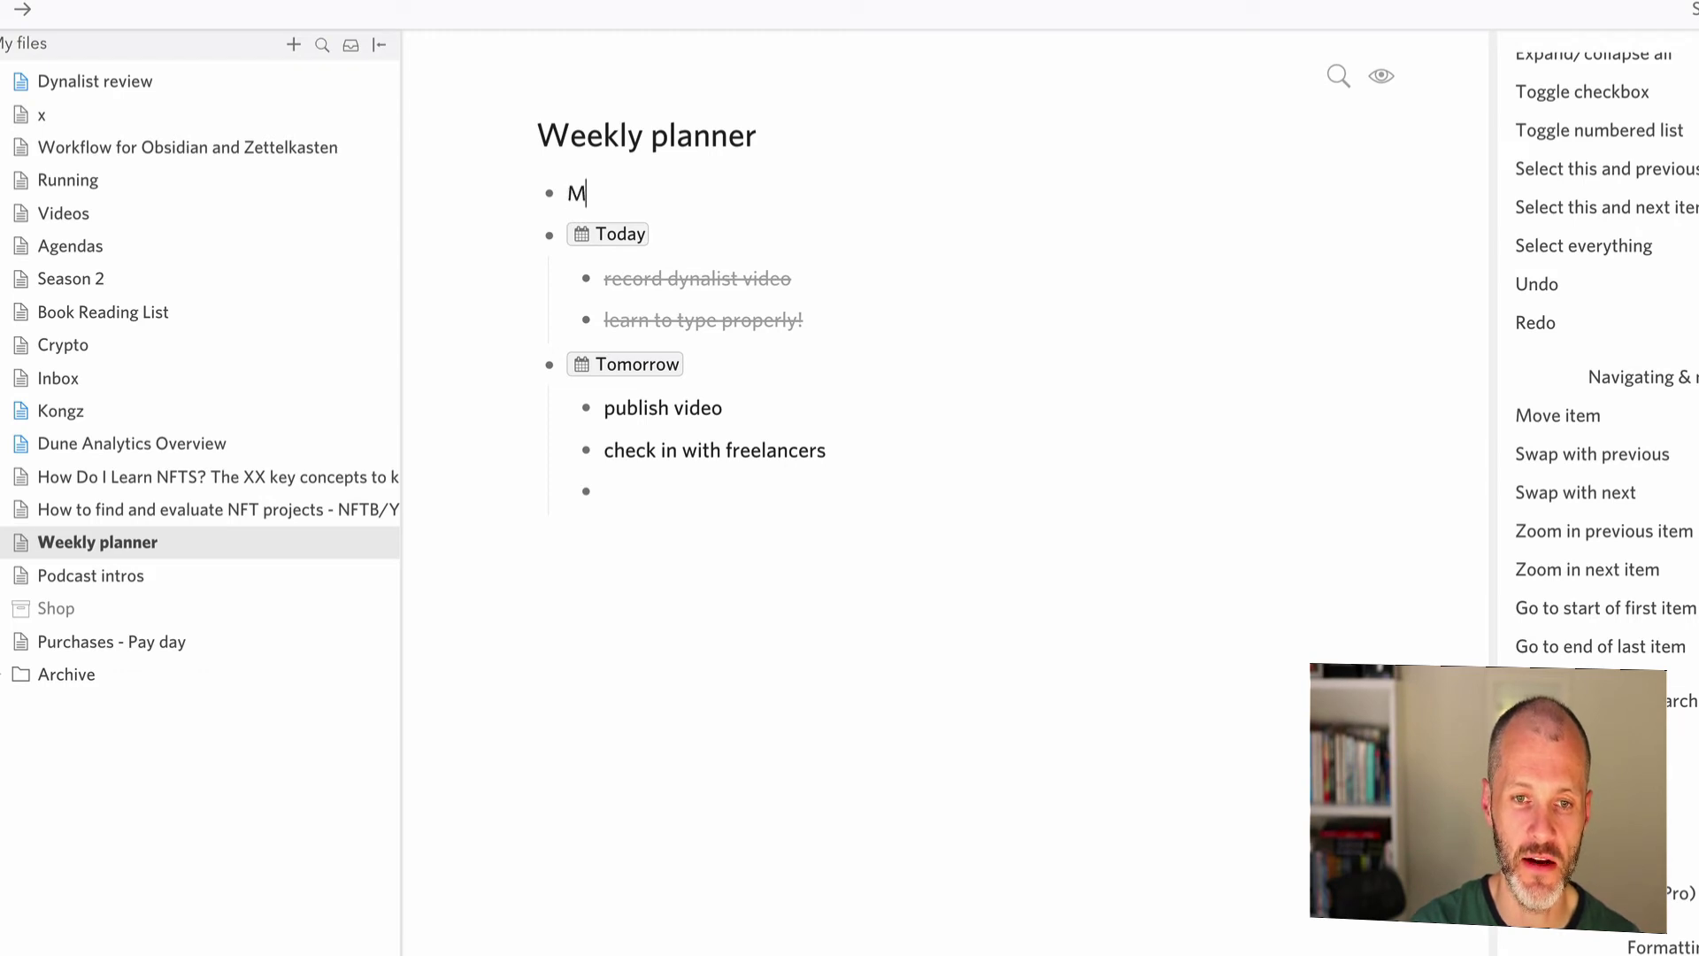
{"action": "key", "text": "Return"}
{"action": "type", "text": "June"}
{"action": "key", "text": "Return"}
{"action": "type", "text": "Jul"}
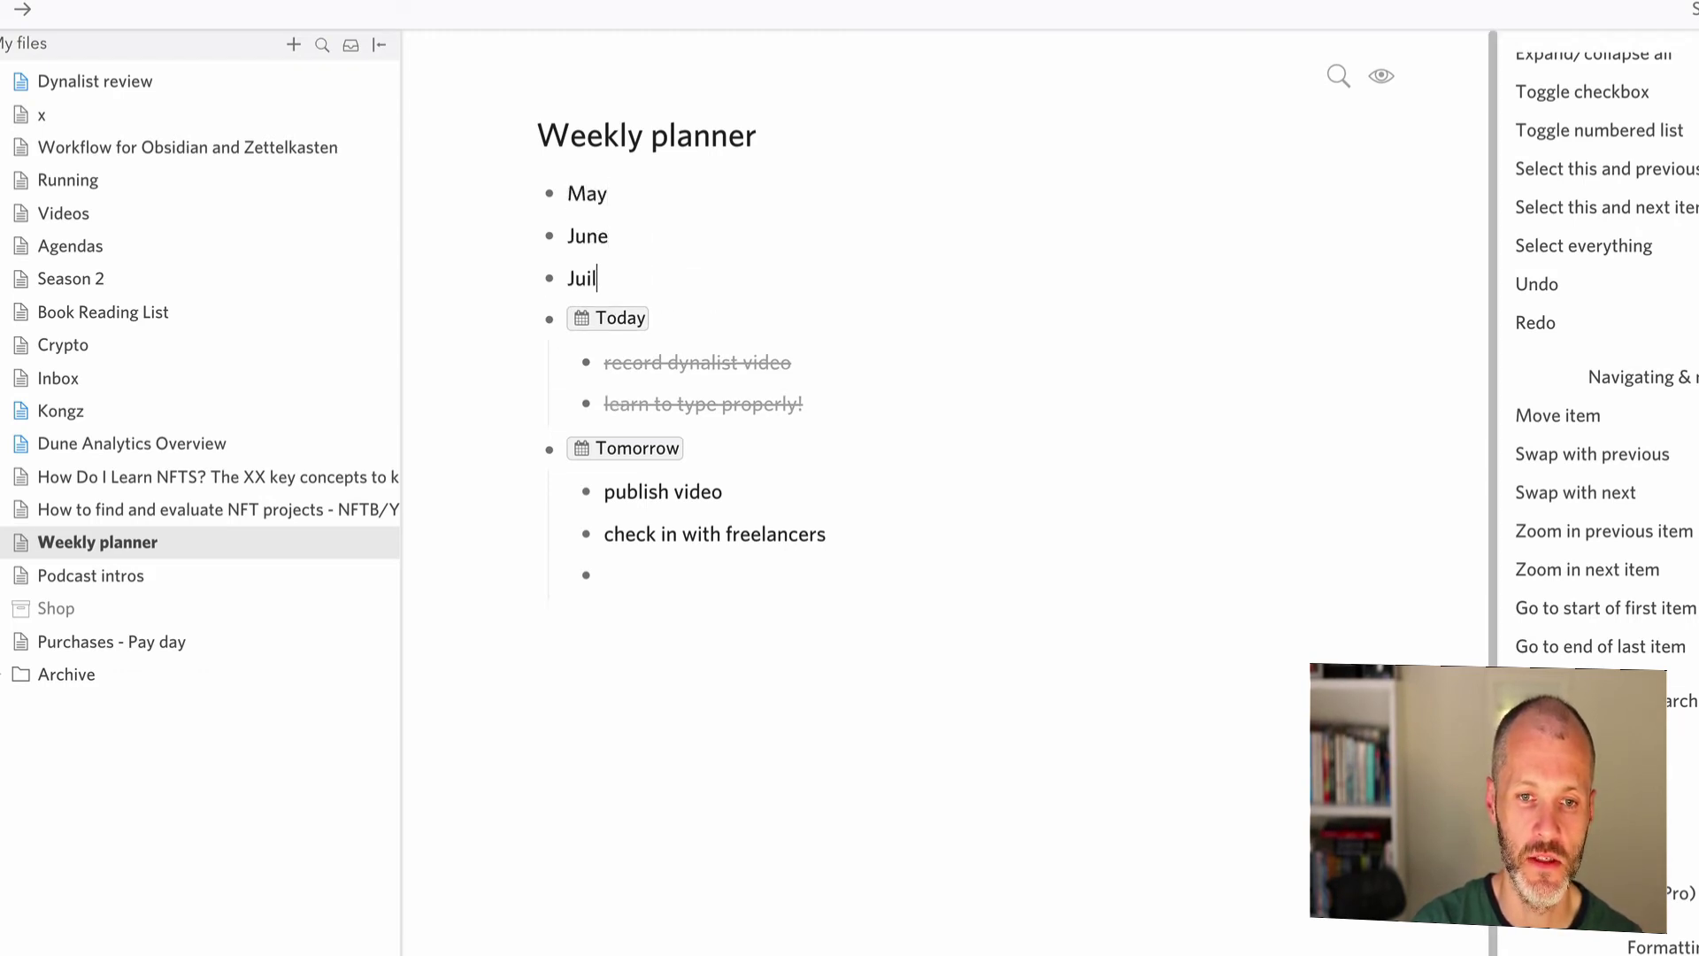
{"action": "type", "text": "y"}
{"action": "key", "text": "BackSpace"}
{"action": "key", "text": "BackSpace"}
{"action": "type", "text": "y"}
{"action": "key", "text": "BackSpace"}
{"action": "type", "text": "kly"}
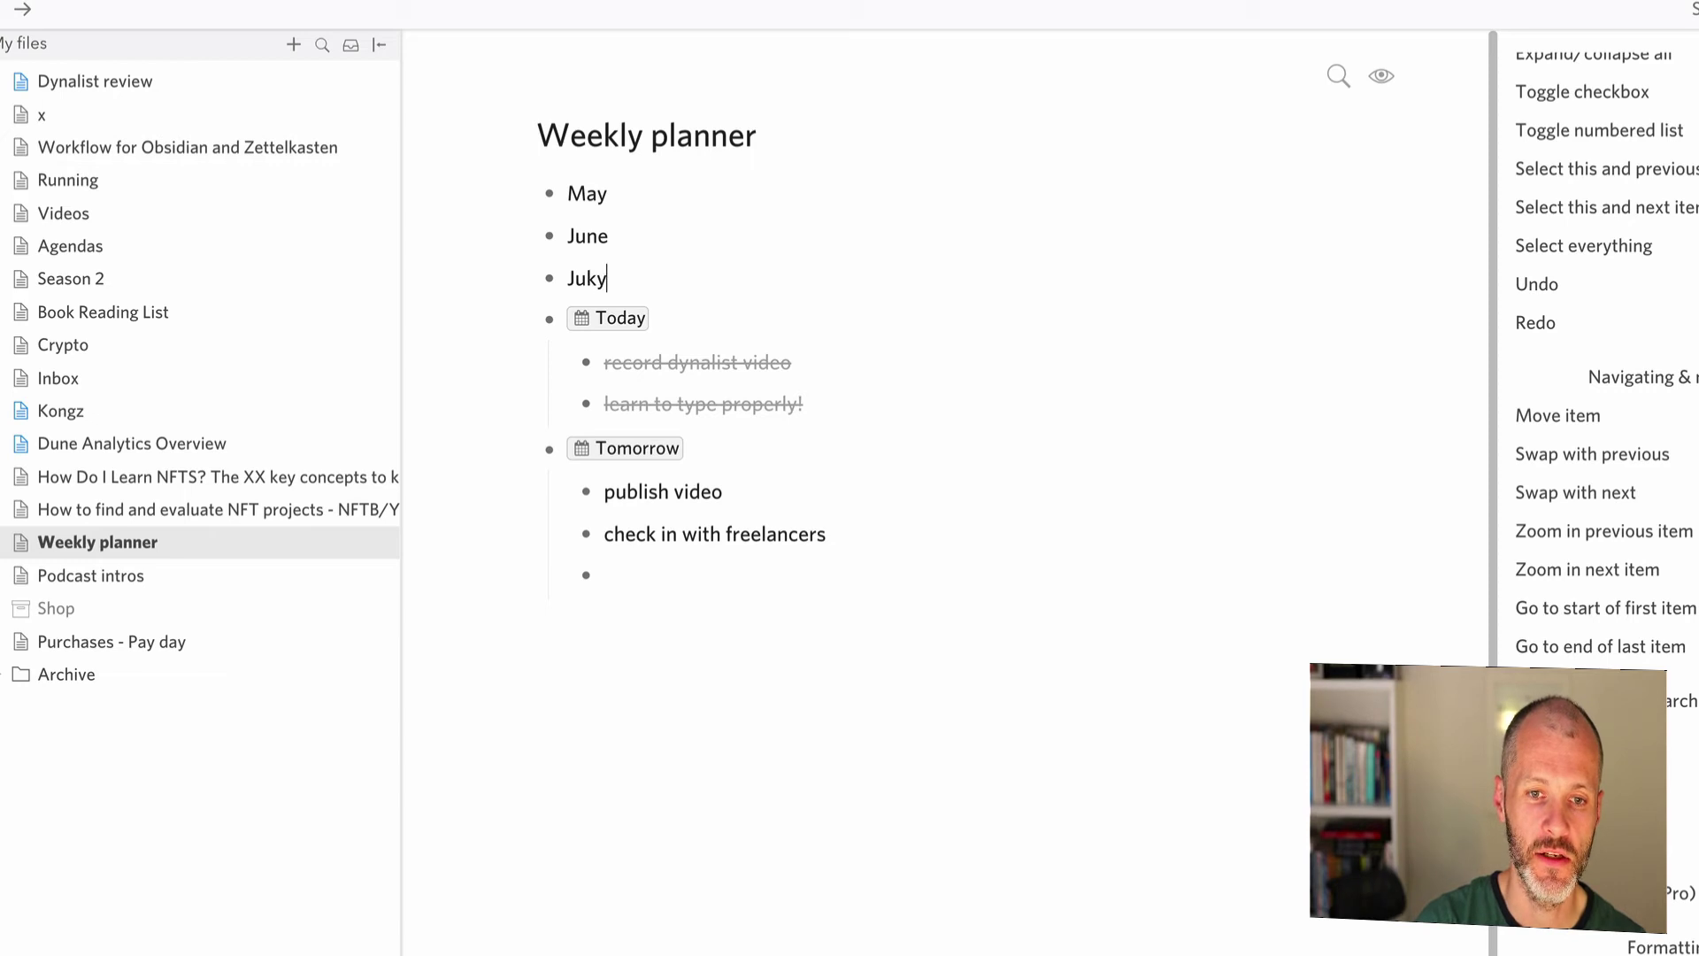
{"action": "key", "text": "BackSpace"}
{"action": "key", "text": "BackSpace"}
{"action": "type", "text": "ly"}
{"action": "key", "text": "Return"}
- Move the Today block under May and the Tomorrow block under June, removing the empty bullet
{"action": "key", "text": "Down"}
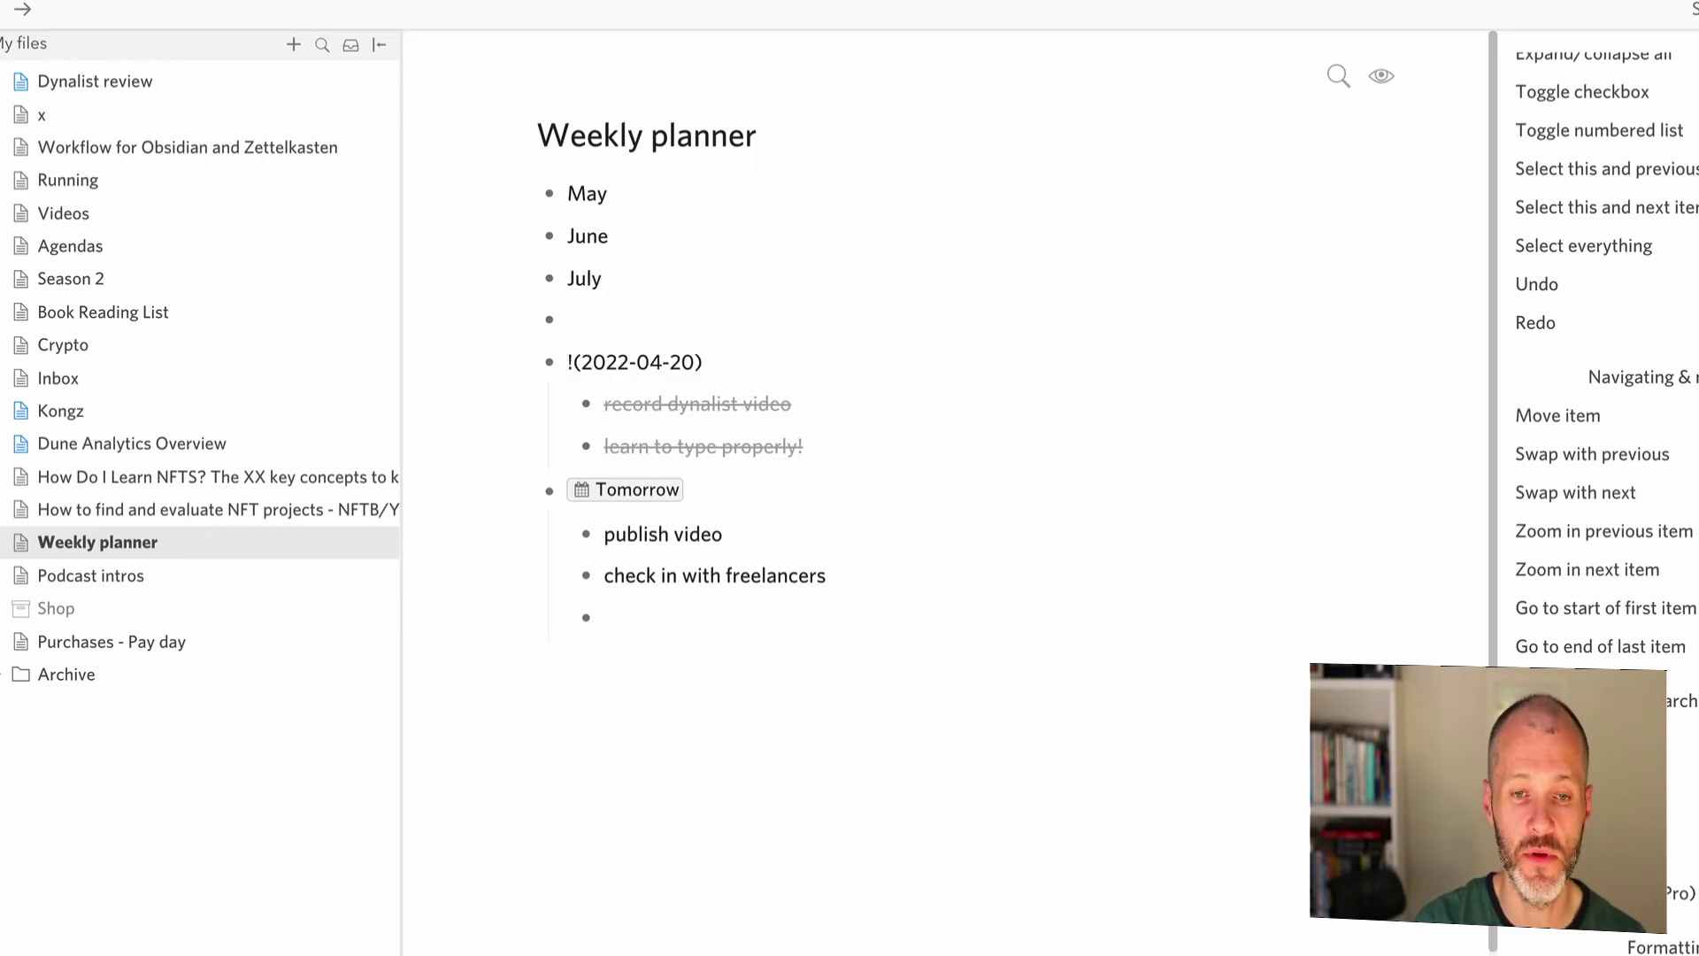
{"action": "key", "text": "ctrl+shift+Up"}
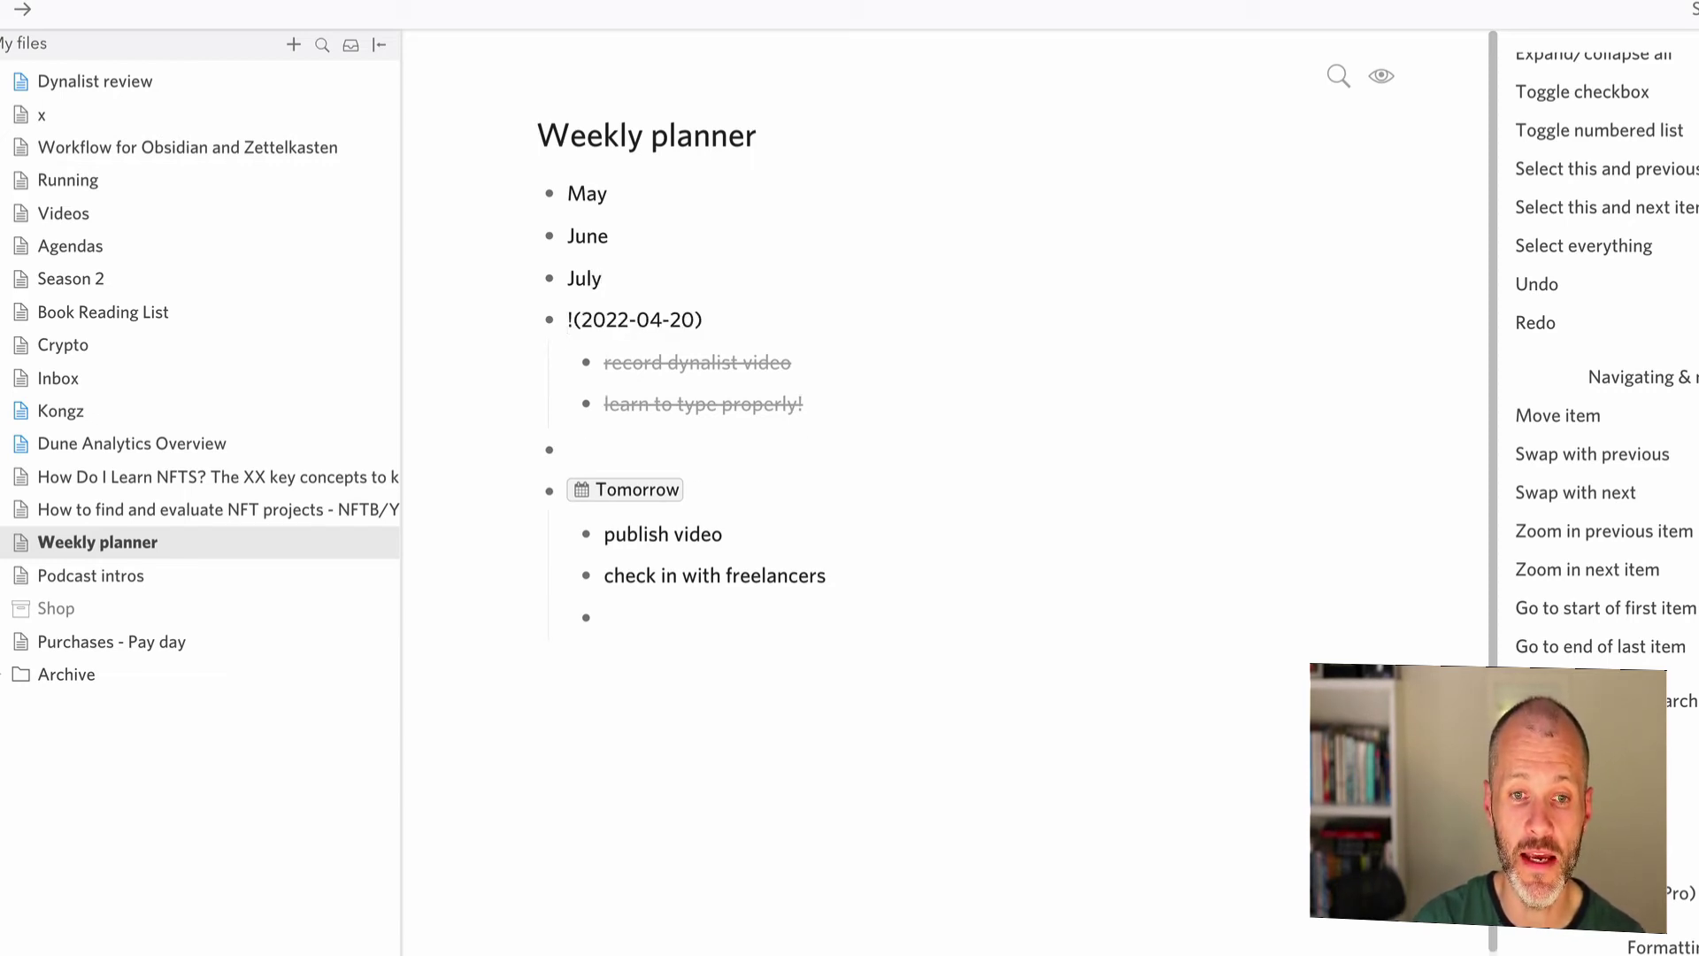
{"action": "key", "text": "ctrl+shift+Up"}
{"action": "key", "text": "ctrl+shift+Up"}
{"action": "key", "text": "Tab"}
{"action": "key", "text": "Down"}
{"action": "key", "text": "Down"}
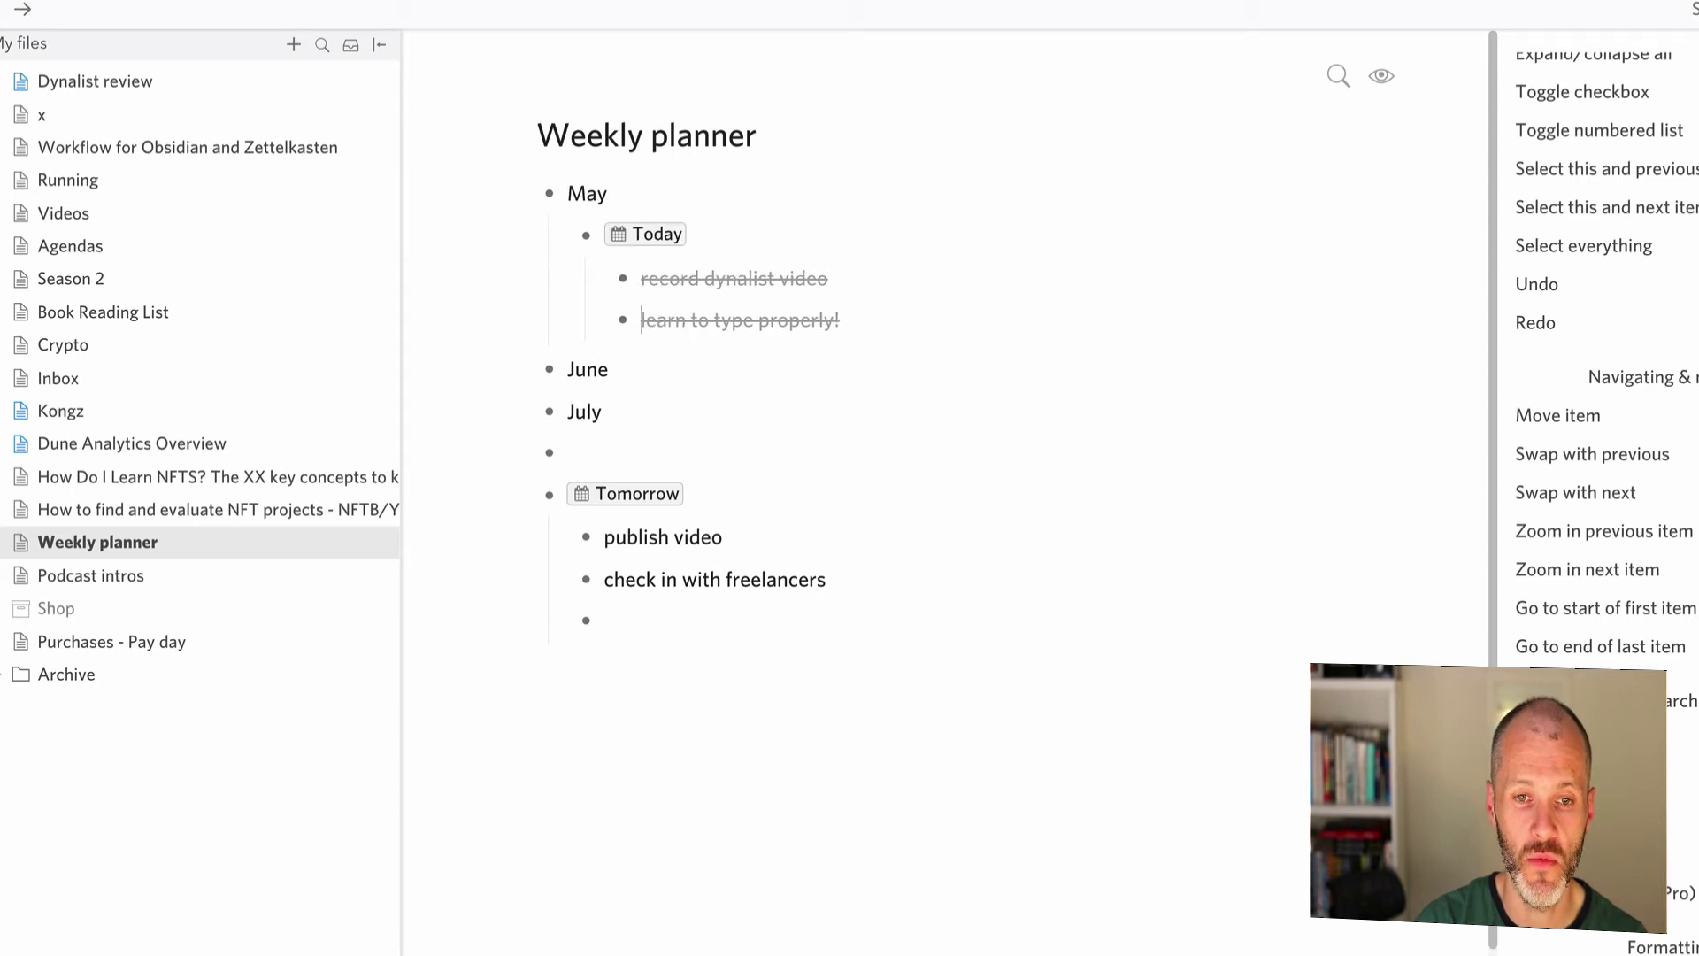
{"action": "key", "text": "Down"}
{"action": "key", "text": "ctrl+shift+Up"}
{"action": "key", "text": "ctrl+shift+Up"}
{"action": "key", "text": "Tab"}
{"action": "key", "text": "Down"}
{"action": "key", "text": "Down"}
{"action": "key", "text": "Down"}
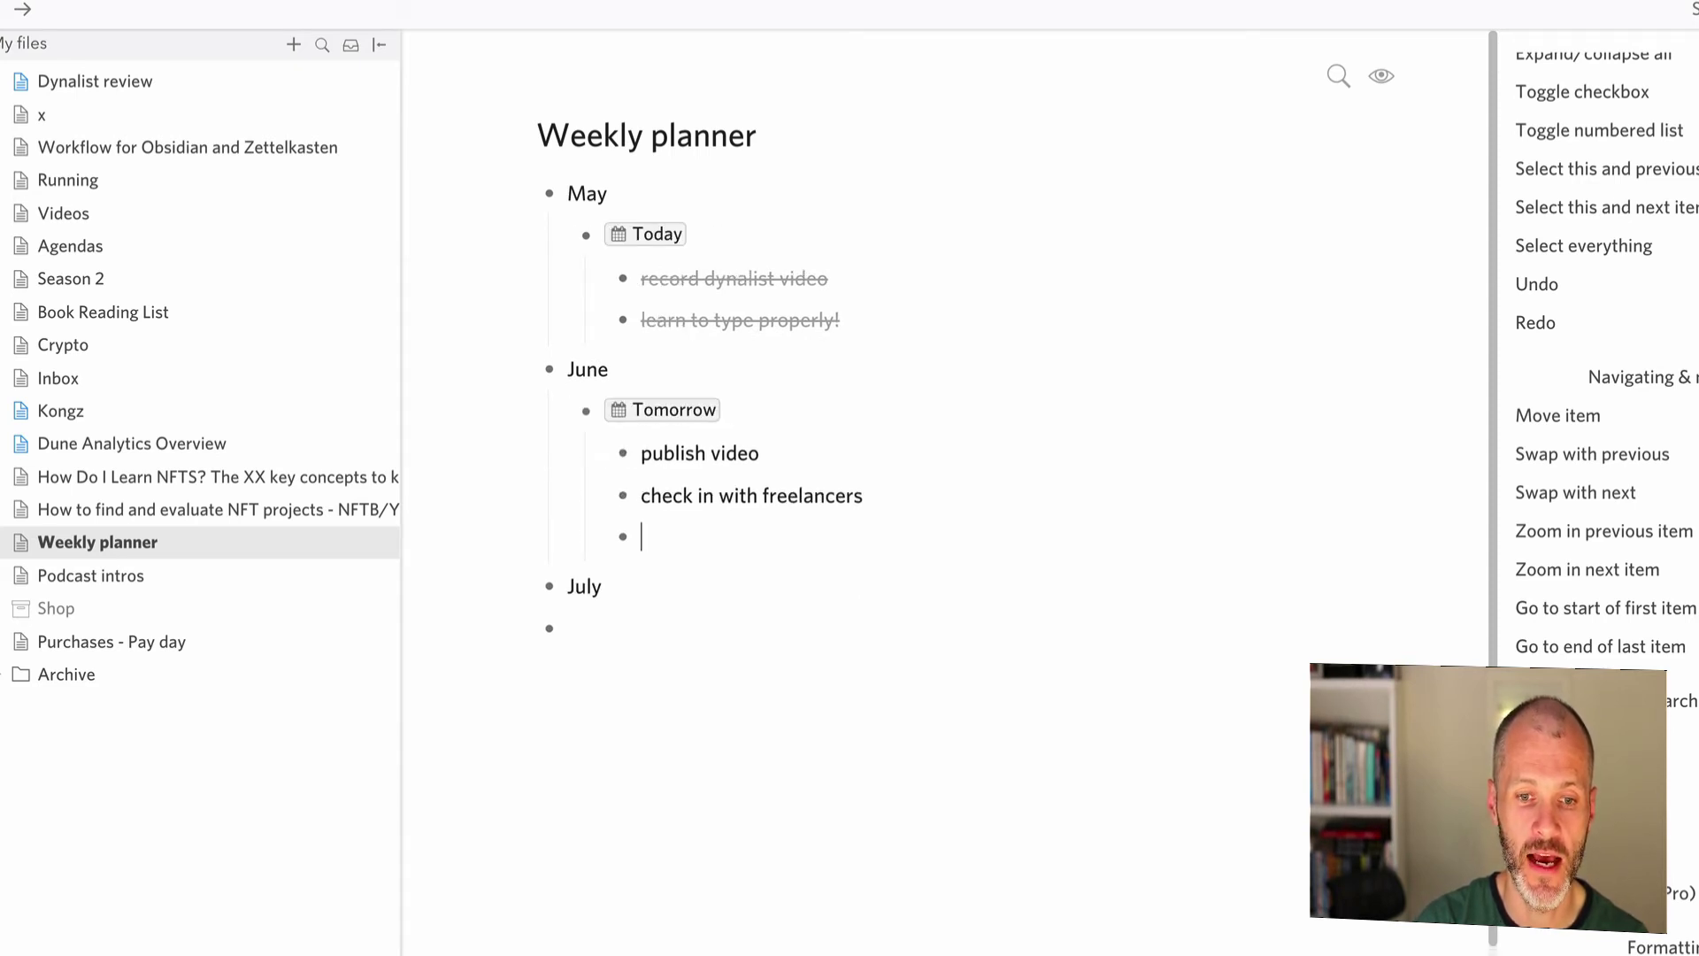
{"action": "key", "text": "BackSpace"}
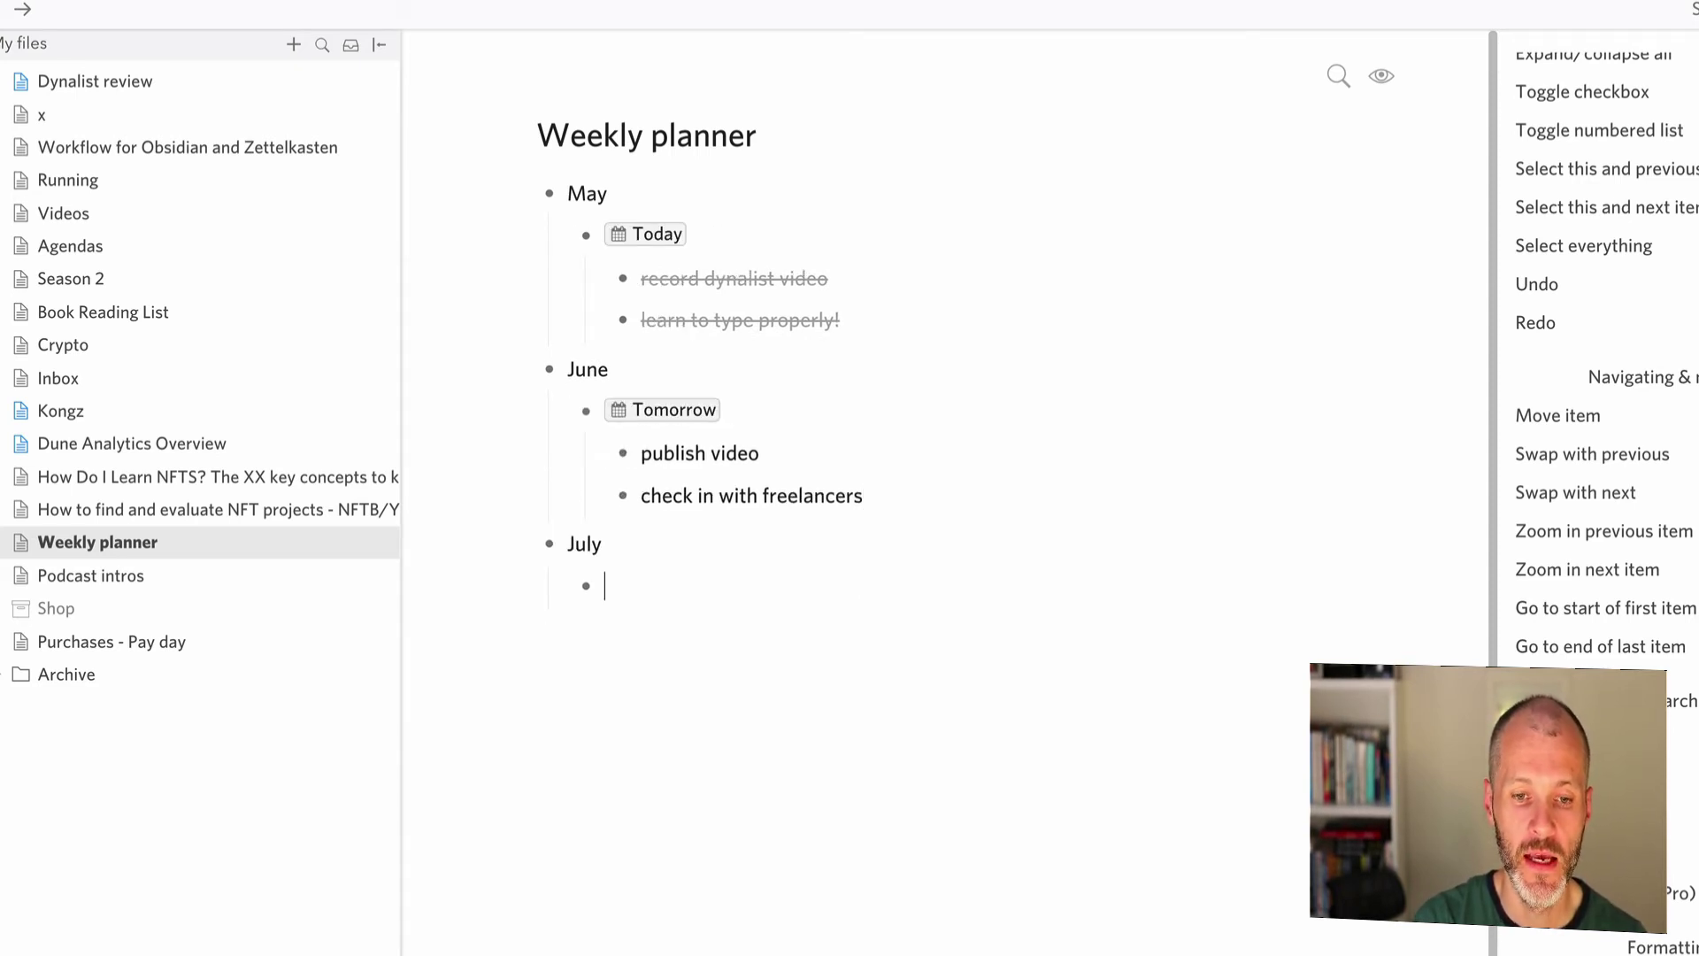
- Clear the empty bullets and stray @ and # characters below July
{"action": "key", "text": "BackSpace"}
{"action": "key", "text": "Return"}
{"action": "key", "text": "Return"}
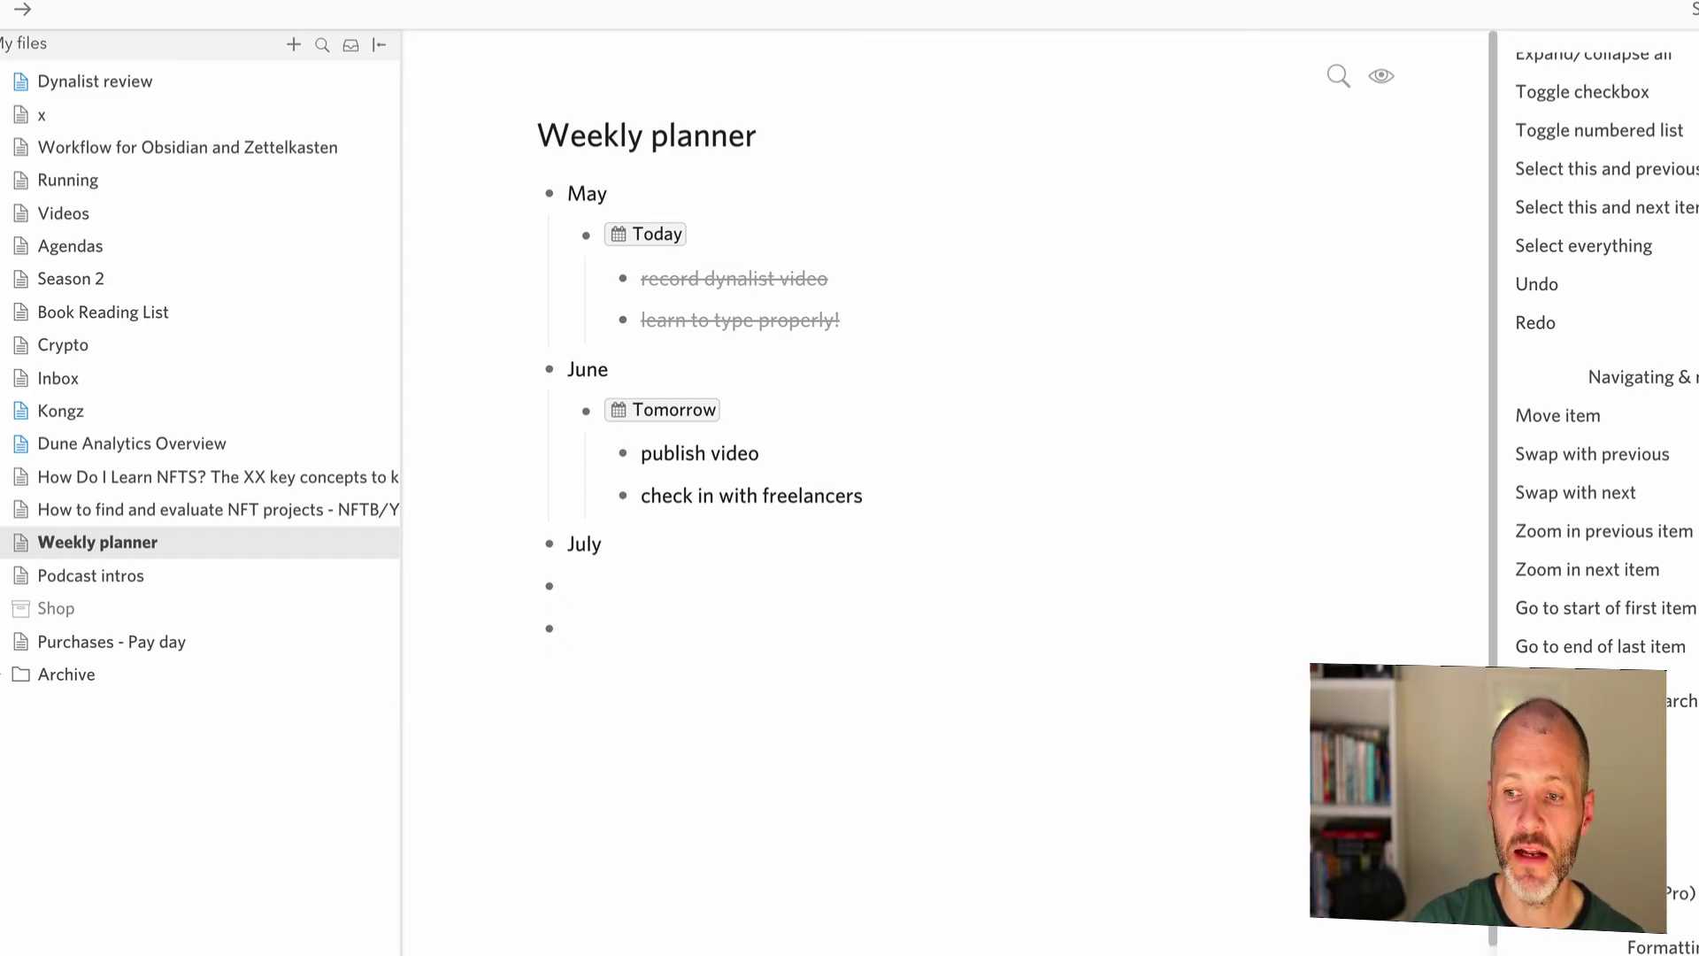
{"action": "type", "text": "@"}
{"action": "key", "text": "BackSpace"}
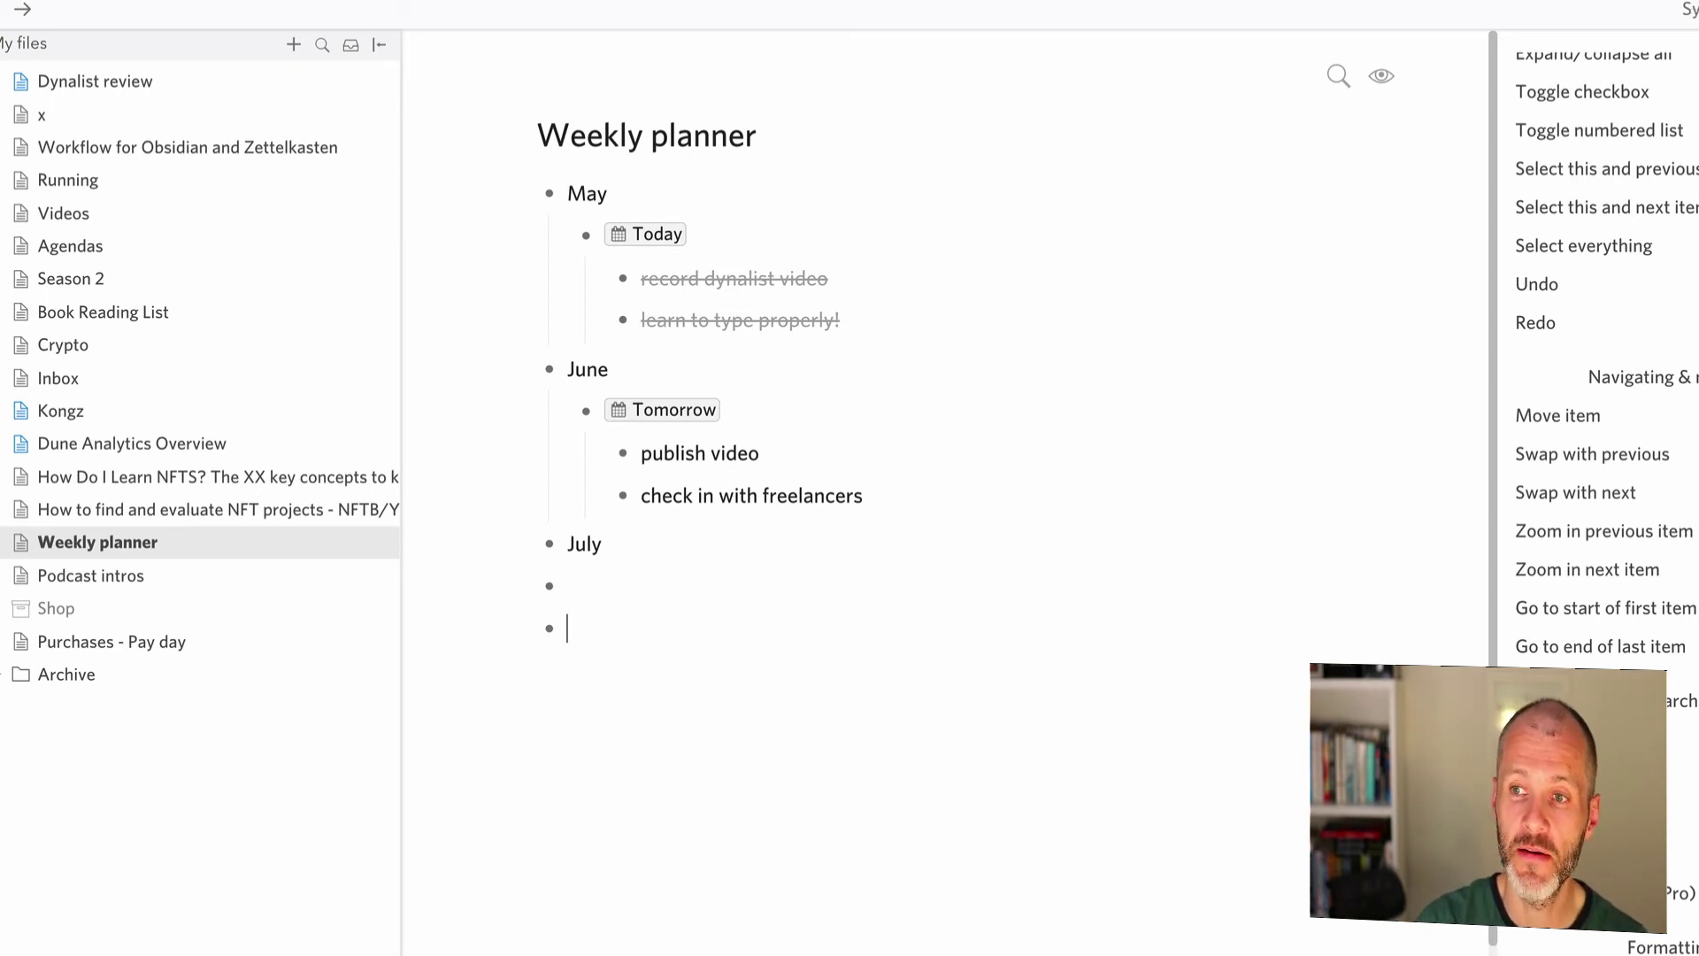
{"action": "type", "text": "@"}
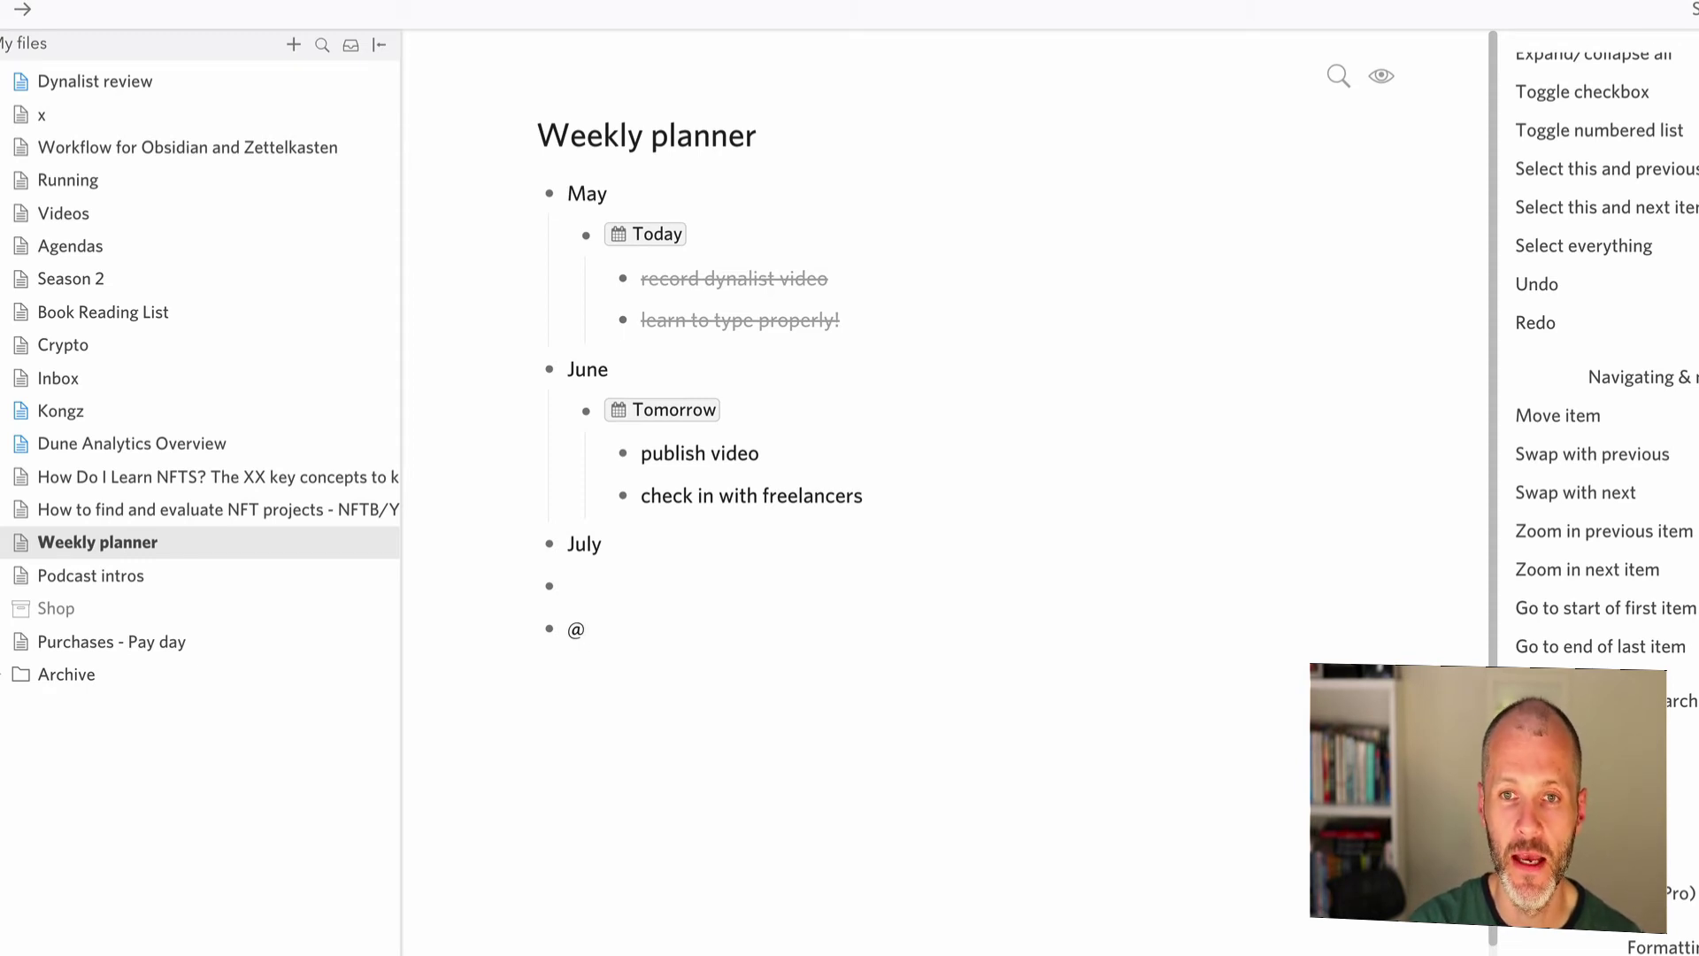
{"action": "key", "text": "BackSpace"}
{"action": "key", "text": "BackSpace"}
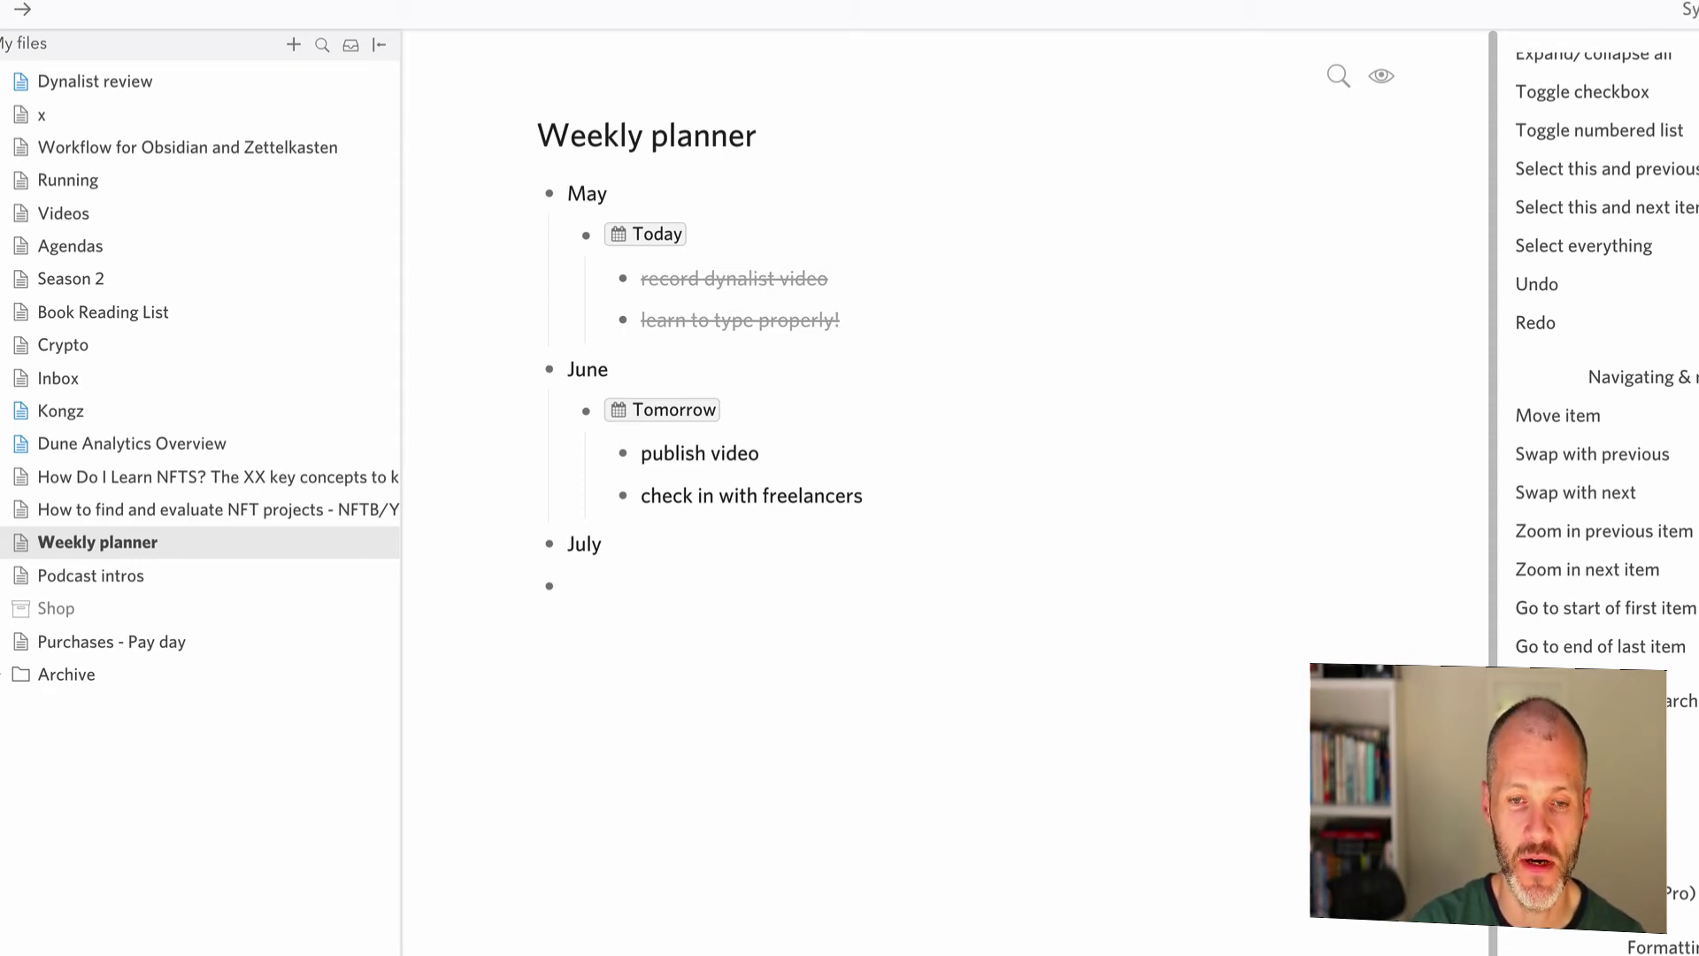
{"action": "type", "text": "#"}
{"action": "key", "text": "BackSpace"}
- Add #doing, #done and #todo tag items below July, then open the Jump to item search
{"action": "type", "text": "#"}
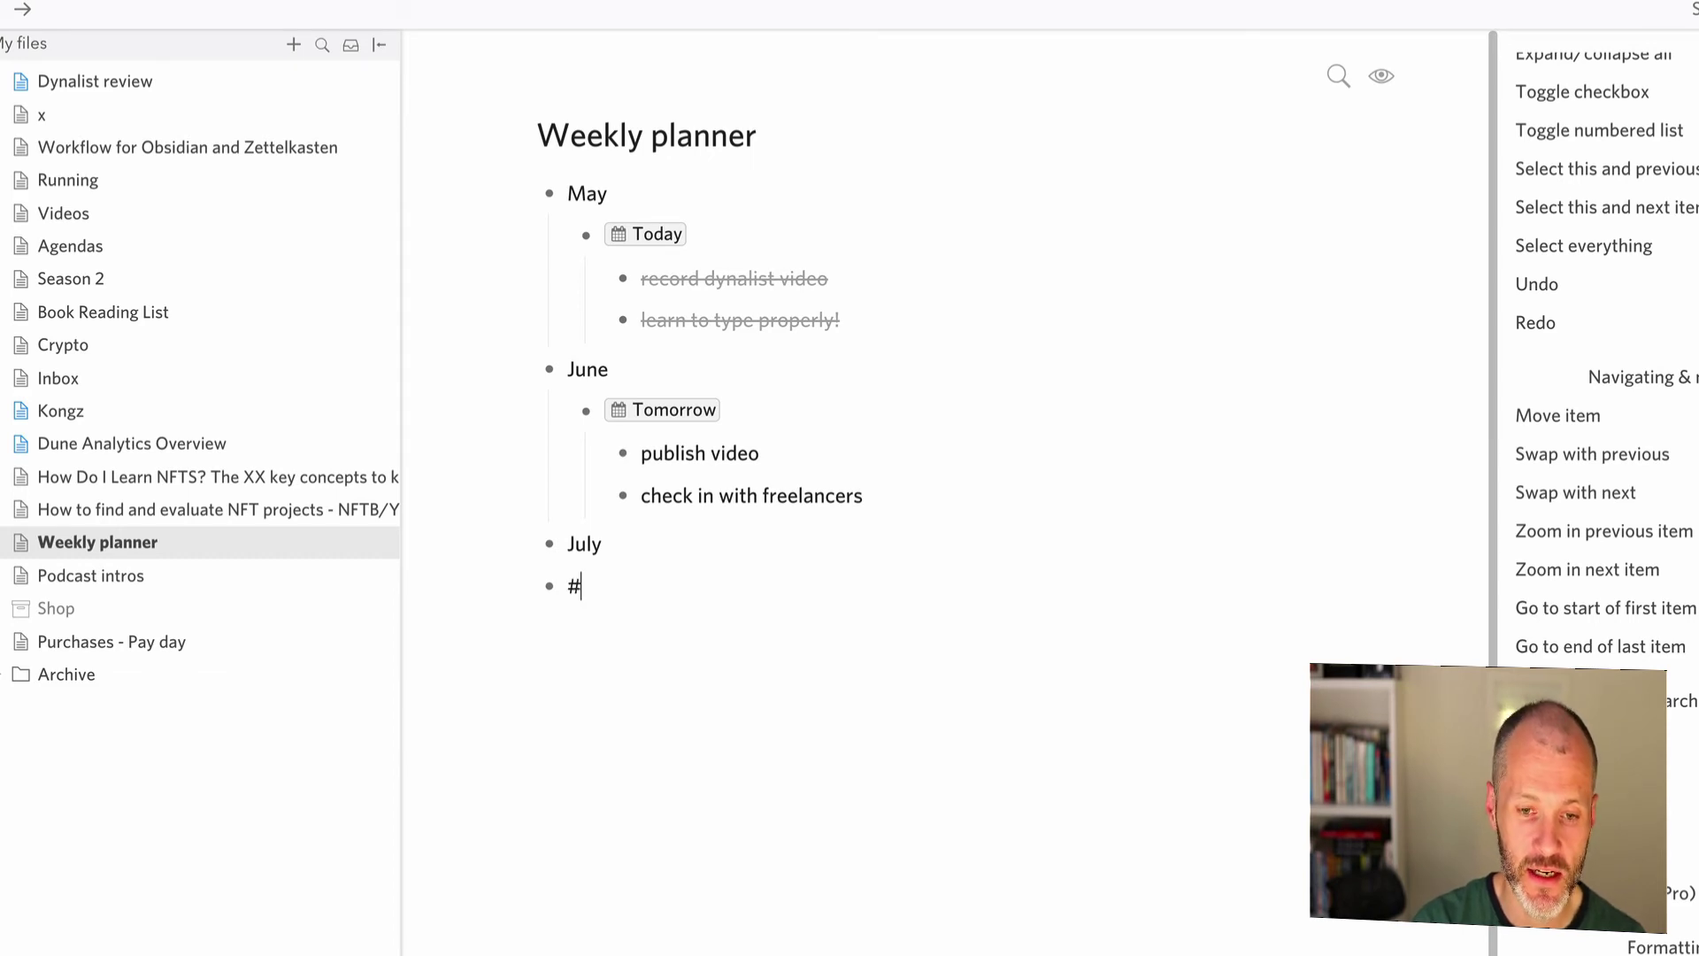
{"action": "type", "text": "doing"}
{"action": "key", "text": "Return"}
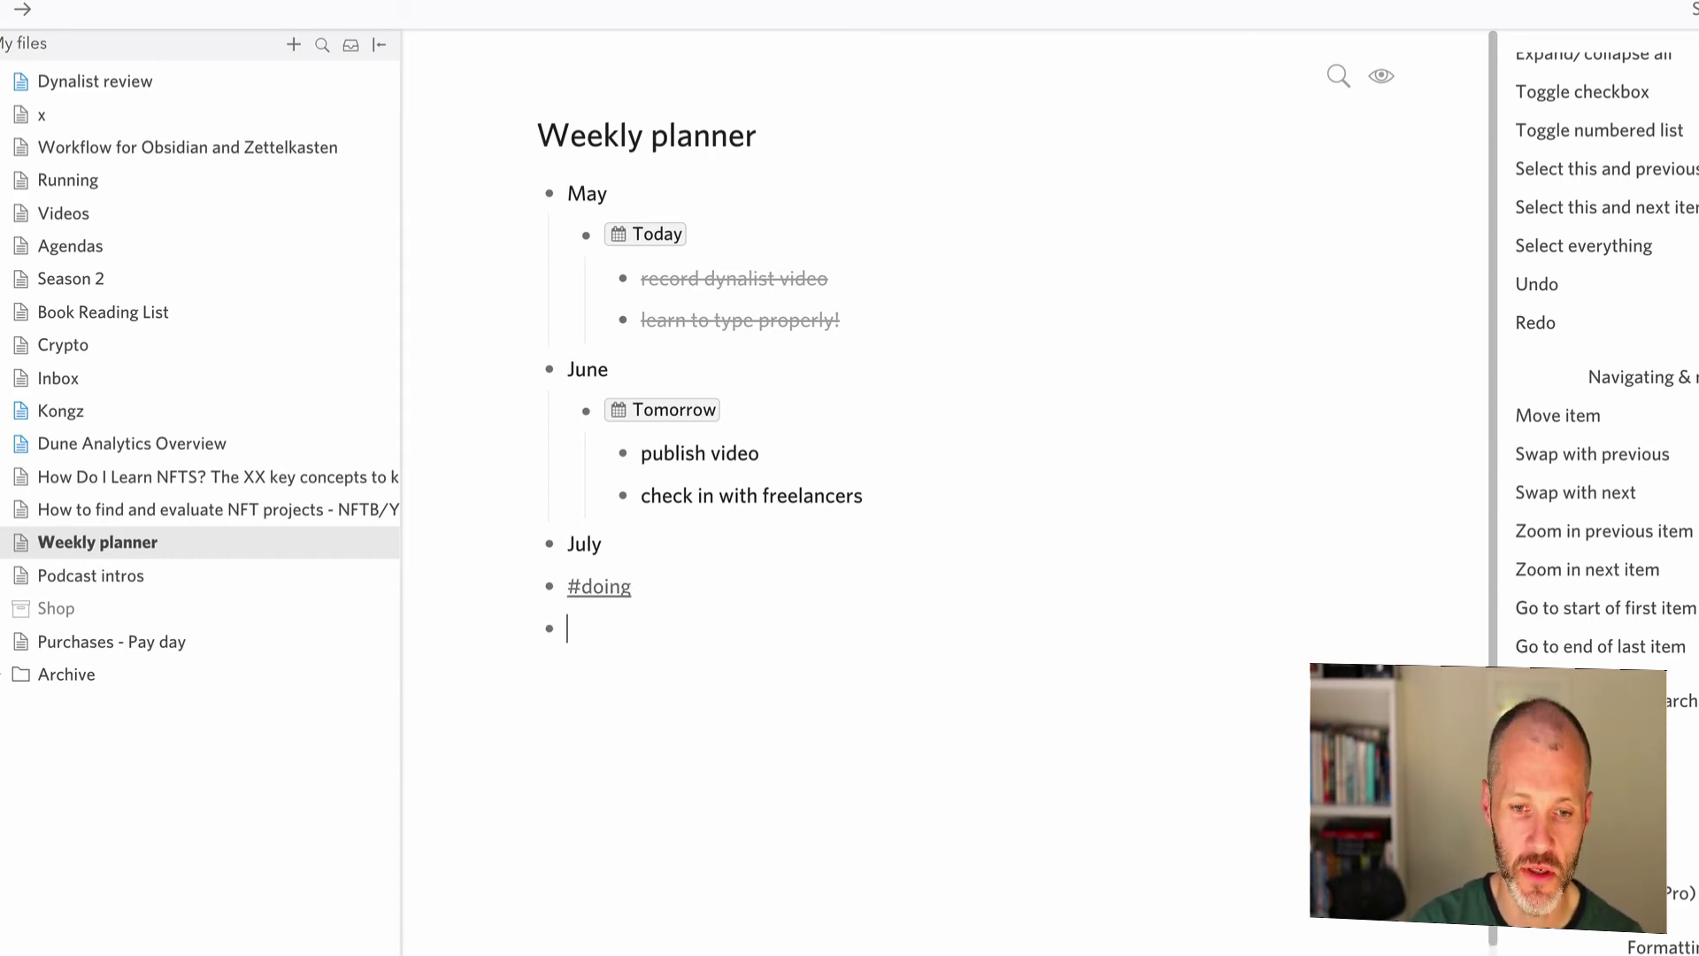
{"action": "type", "text": "#done"}
{"action": "key", "text": "Return"}
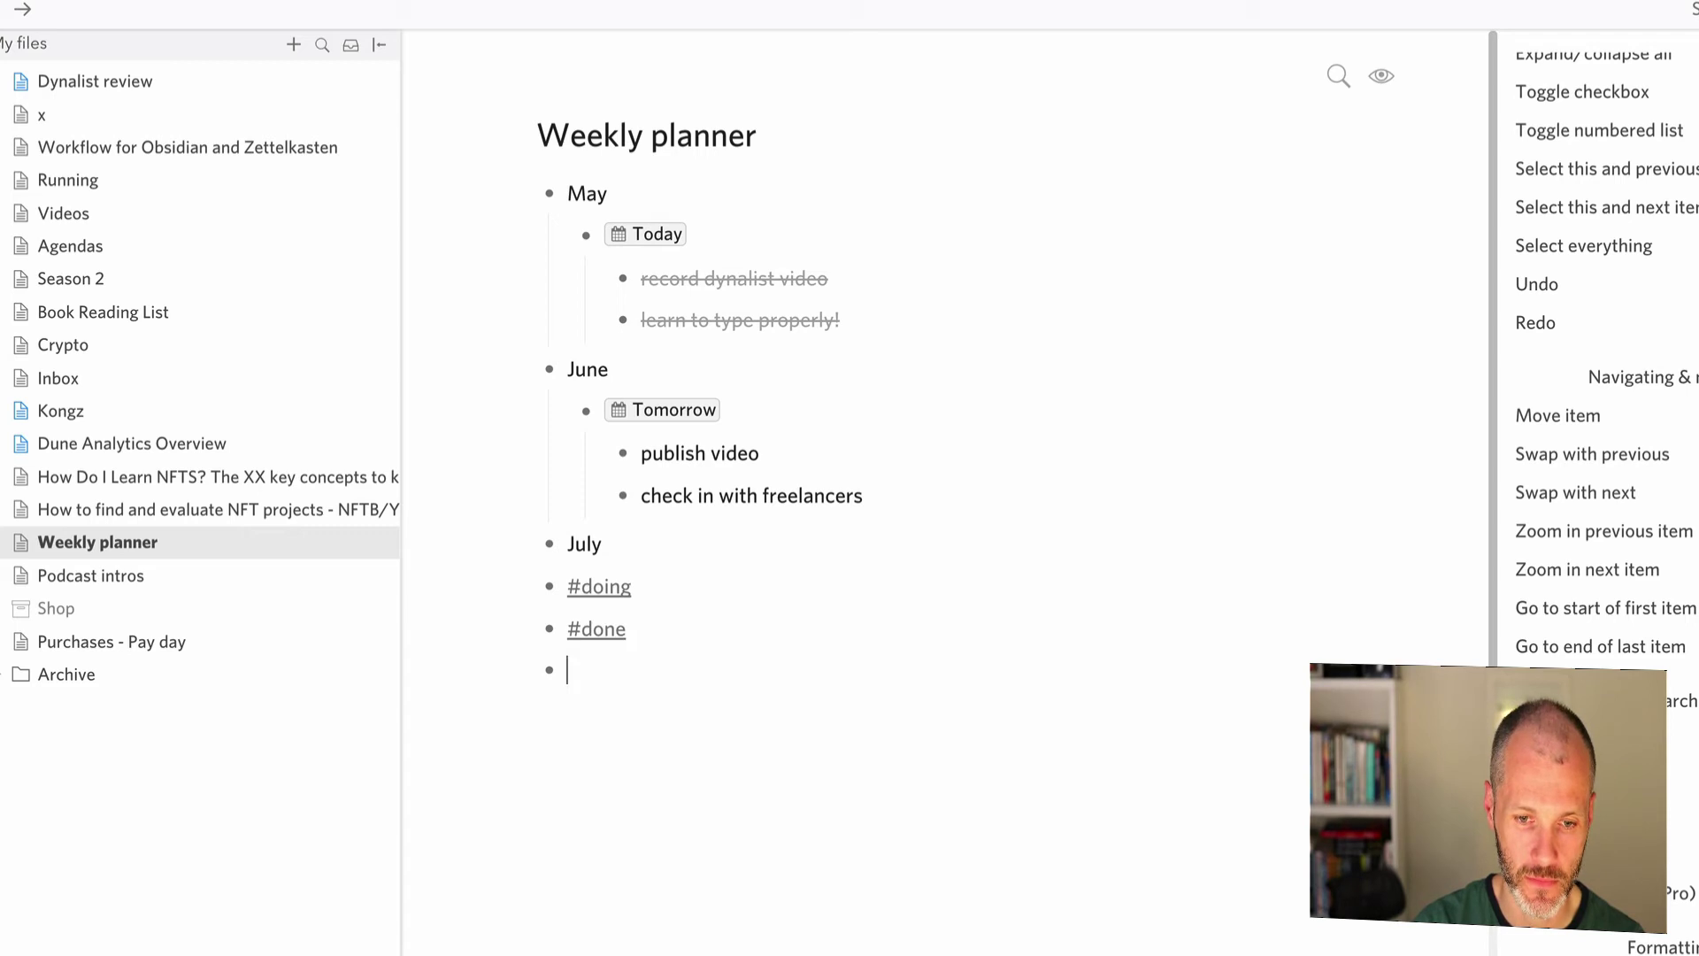
{"action": "type", "text": "#todo"}
{"action": "key", "text": "Return"}
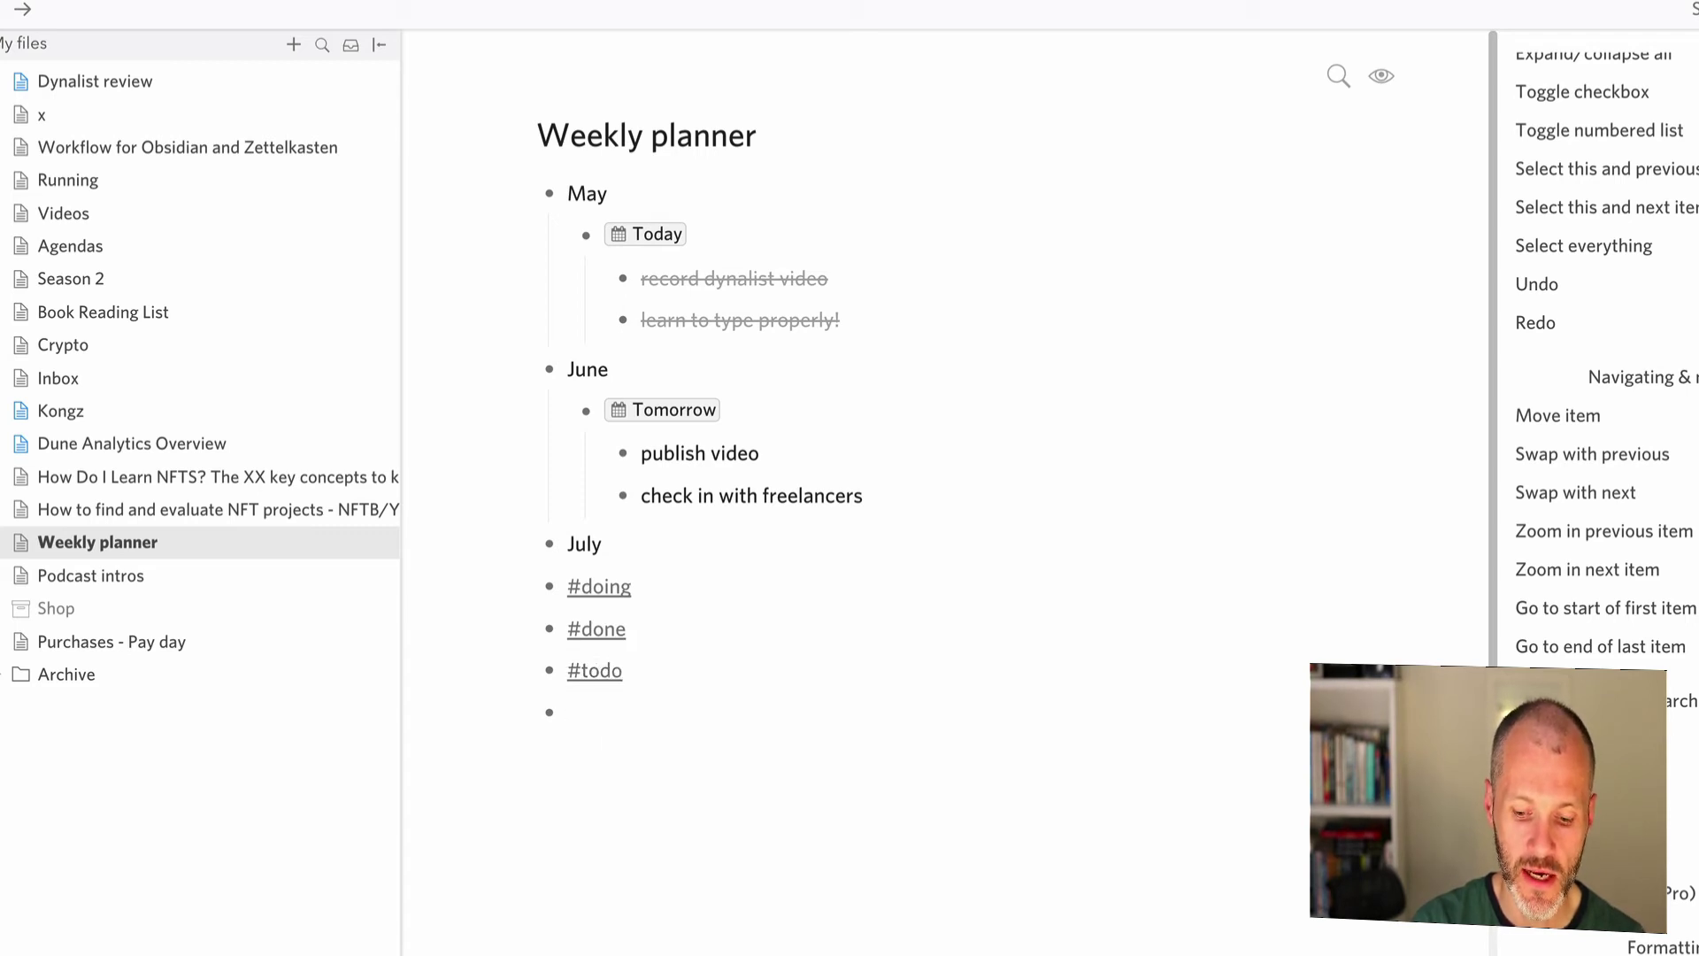
{"action": "key", "text": "ctrl+k"}
- Jump to the #doing item, add an empty child bullet, and mark Pick date in the help panel
{"action": "type", "text": "doing"}
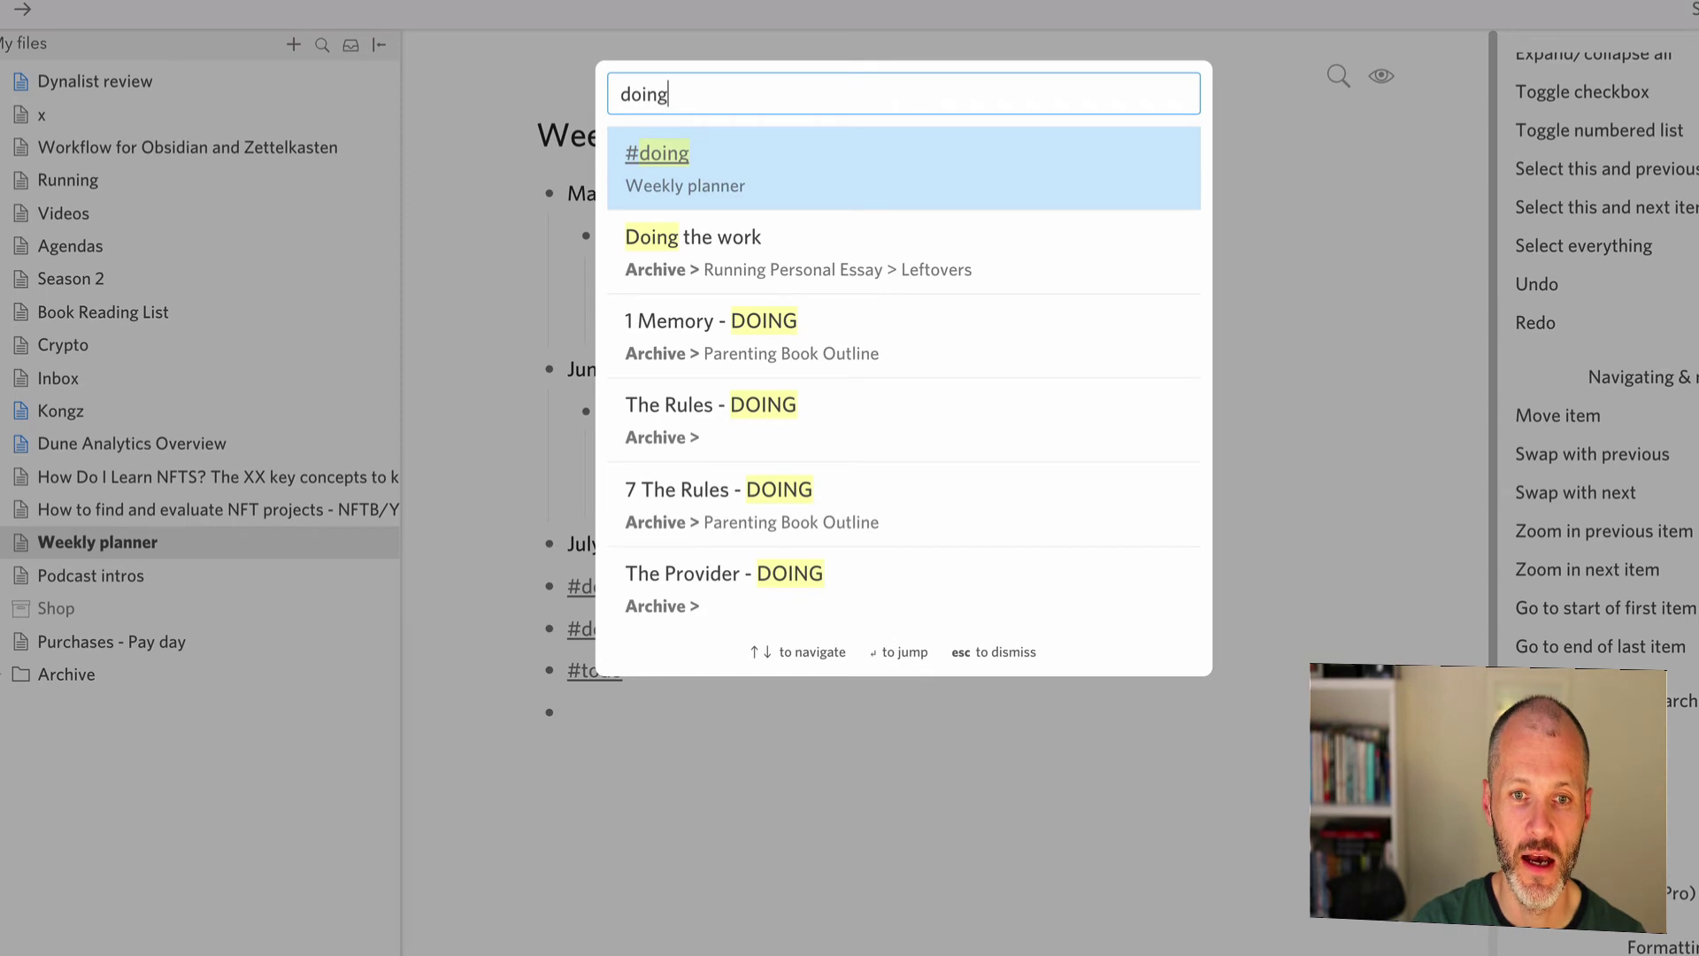
{"action": "key", "text": "Return"}
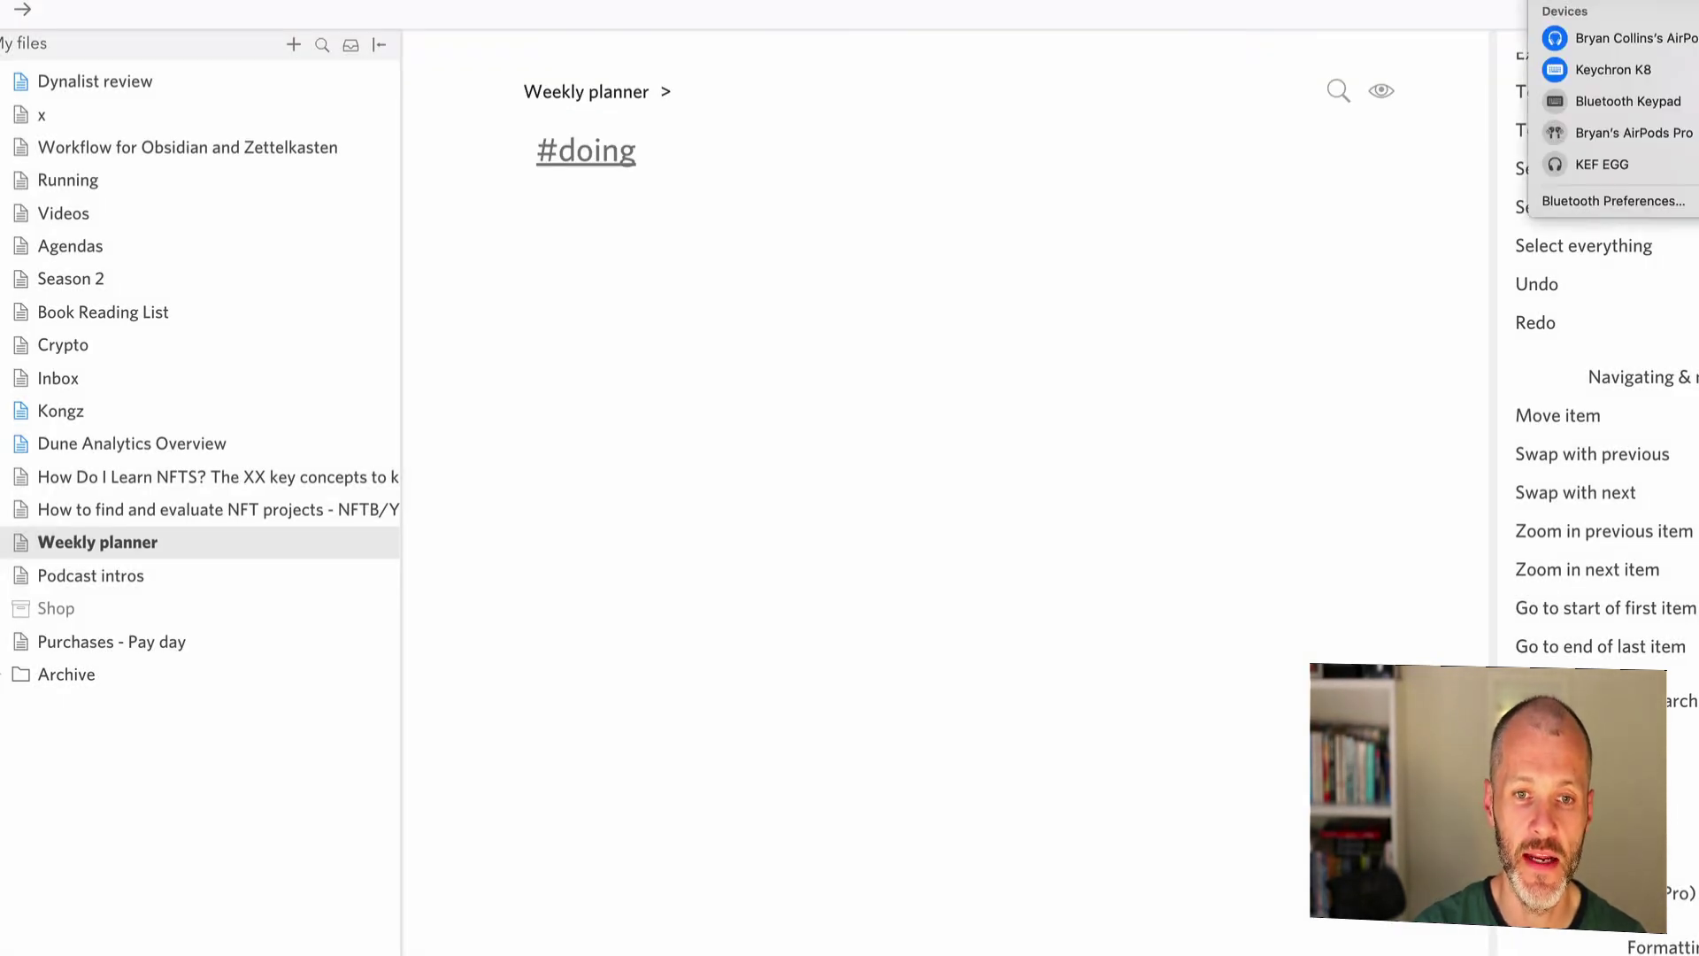
{"action": "left_click", "coordinate": [784, 137]}
{"action": "key", "text": "Return"}
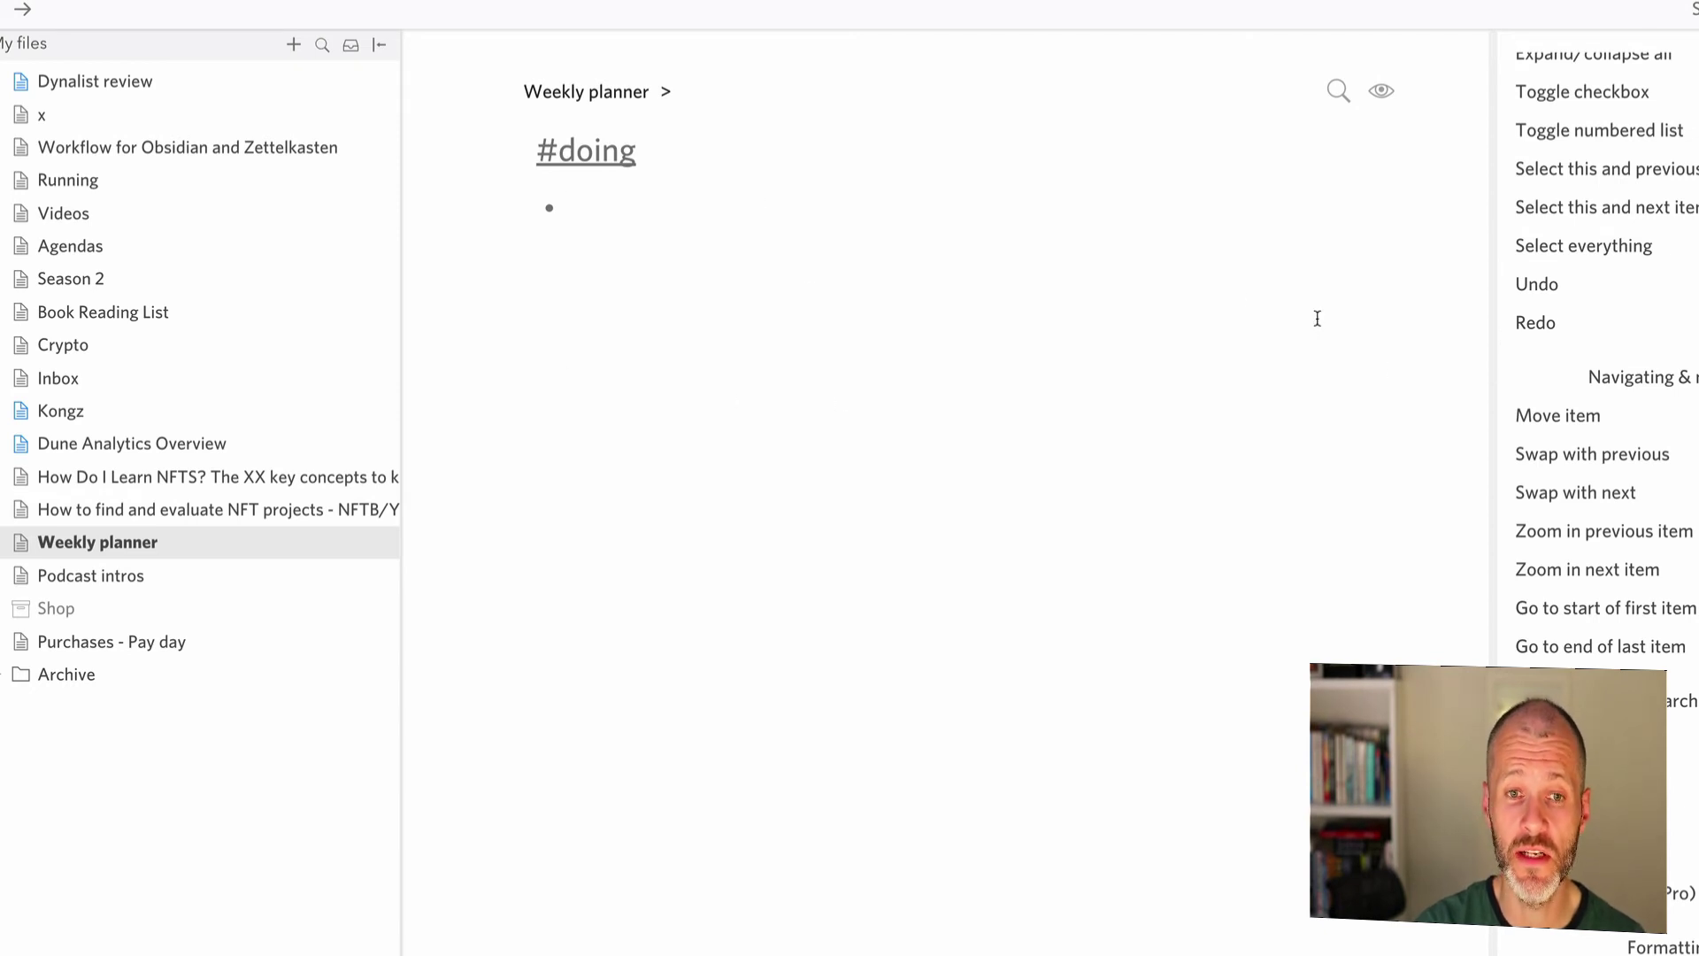
{"action": "scroll", "coordinate": [1538, 311], "scroll_direction": "up", "scroll_amount": 15}
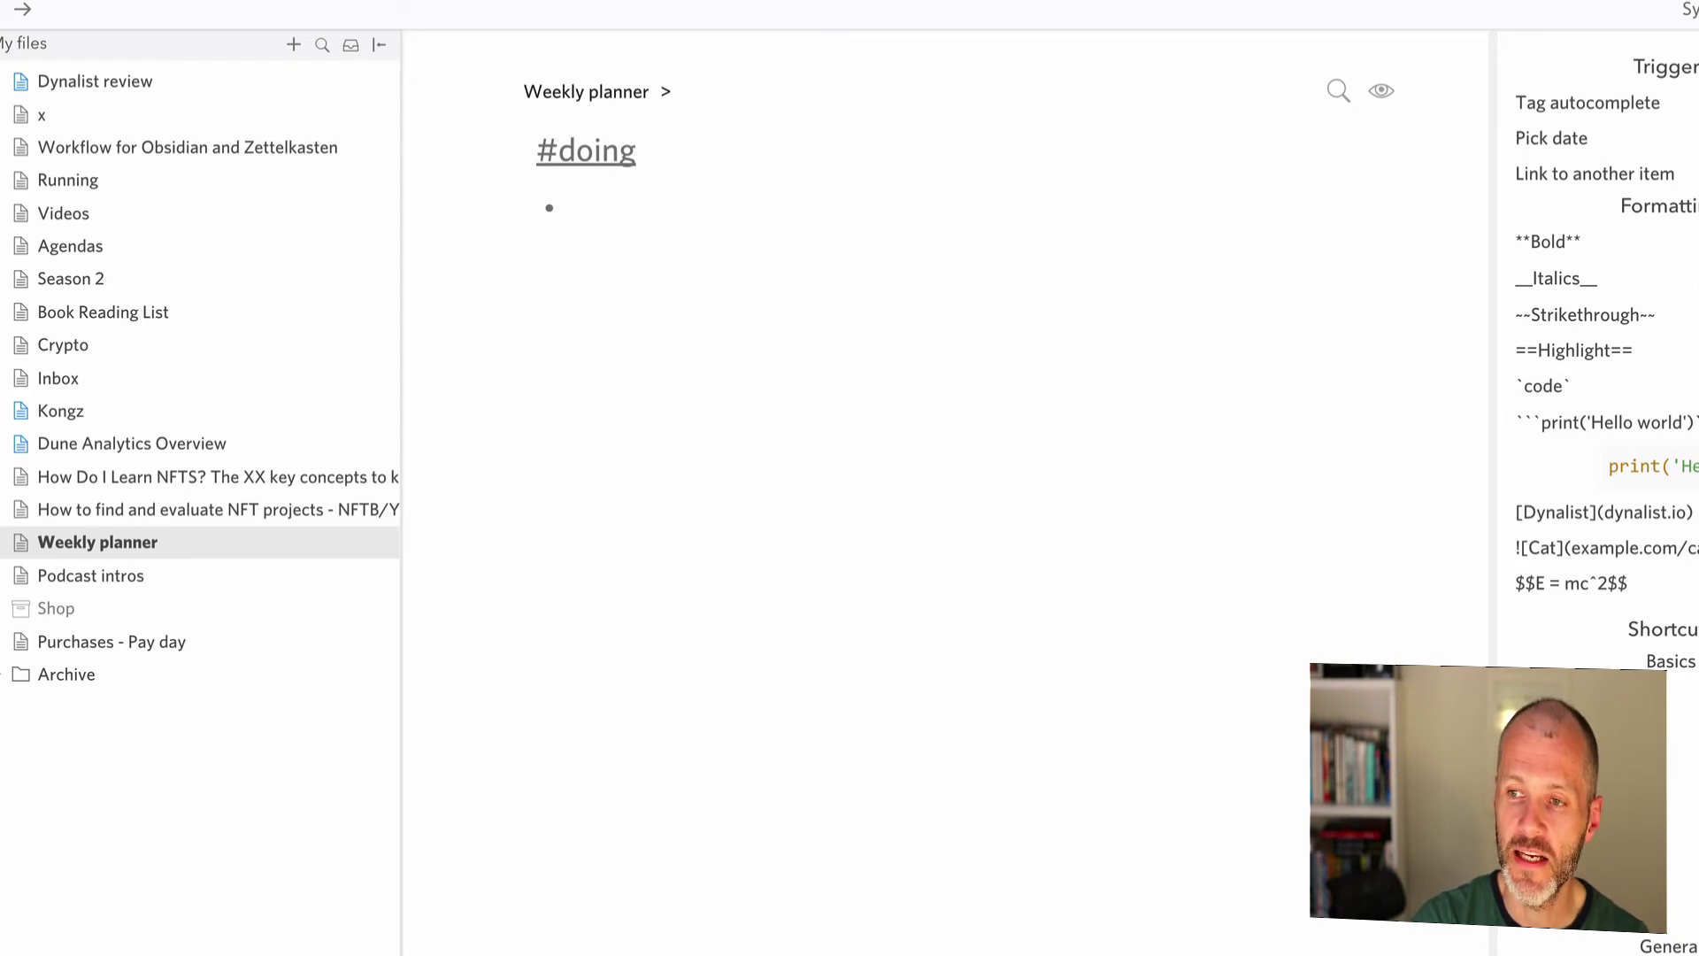
{"action": "left_click_drag", "start_coordinate": [1515, 138], "coordinate": [1589, 138]}
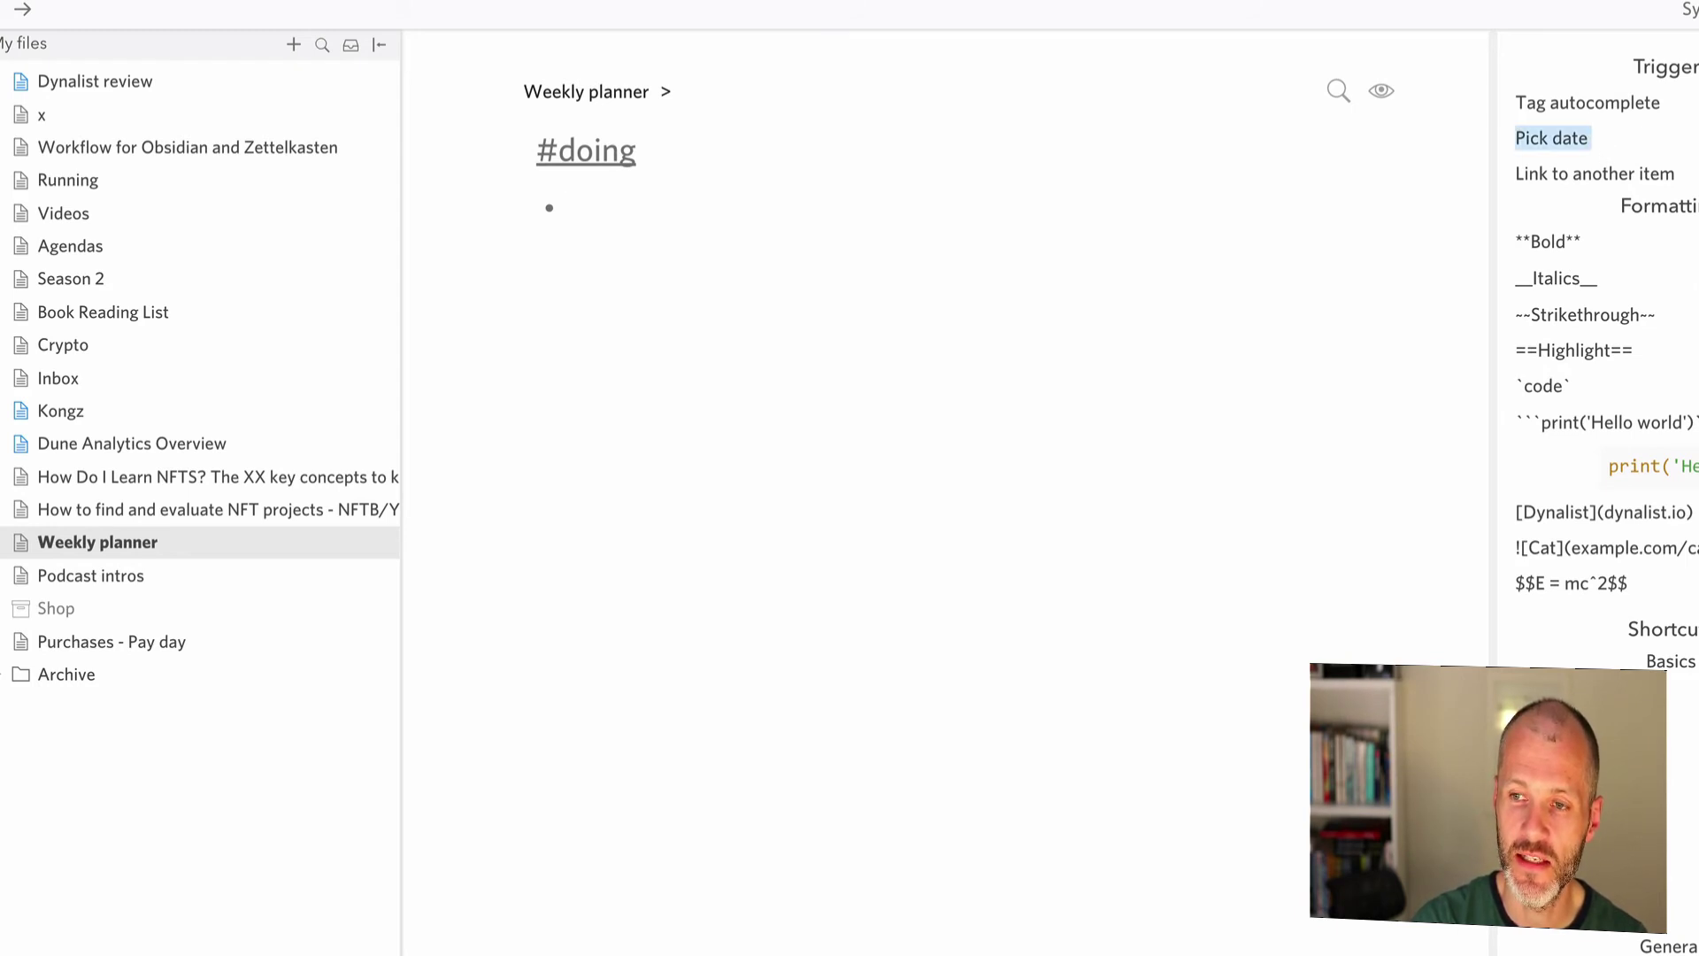
- Put the caret in the empty bullet under #doing, discarding a stray [[ item link
{"action": "left_click", "coordinate": [1130, 151]}
{"action": "left_click", "coordinate": [710, 200]}
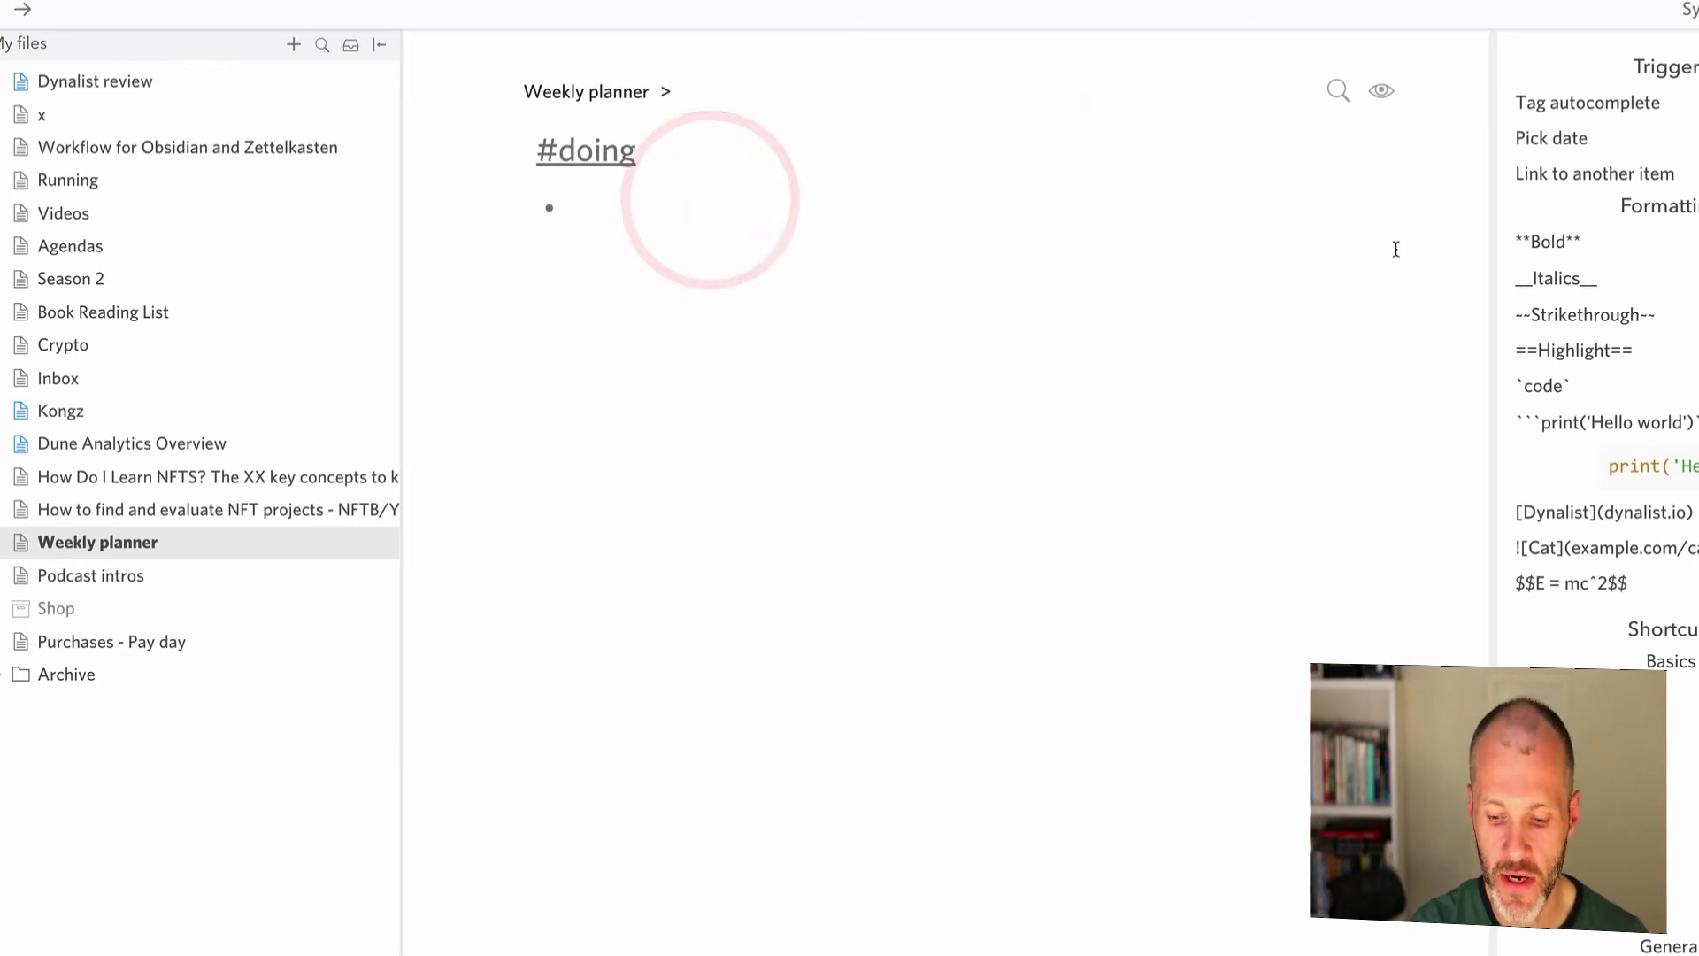
{"action": "type", "text": "[["}
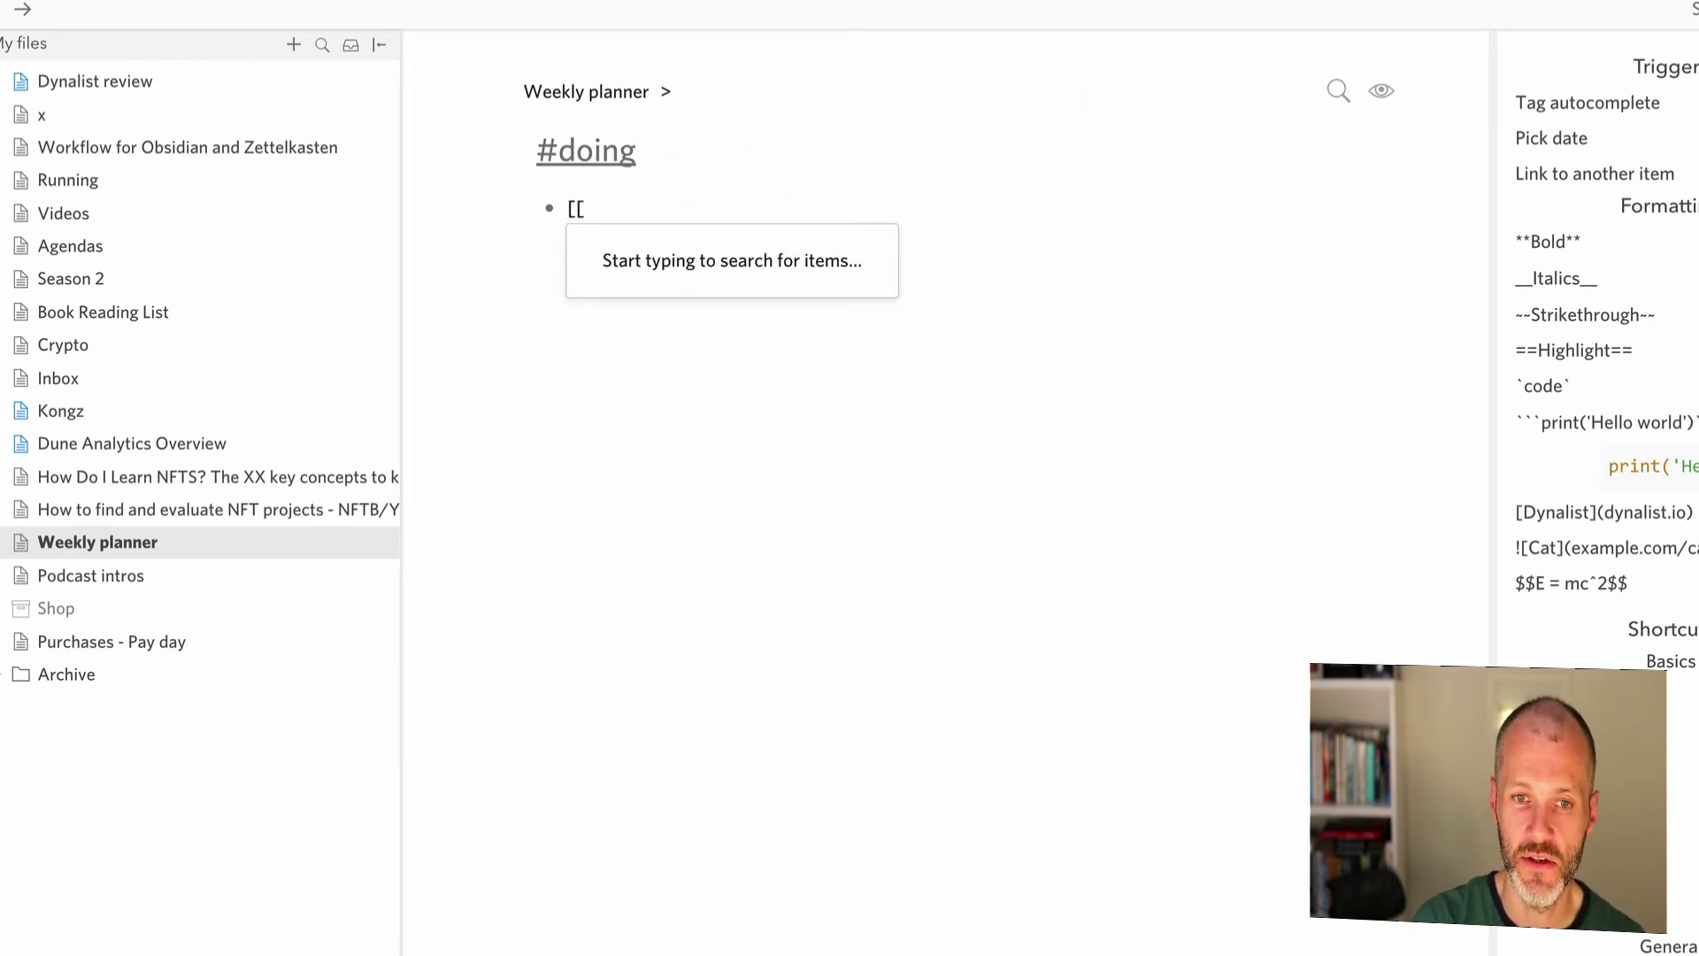
{"action": "left_click", "coordinate": [1584, 243]}
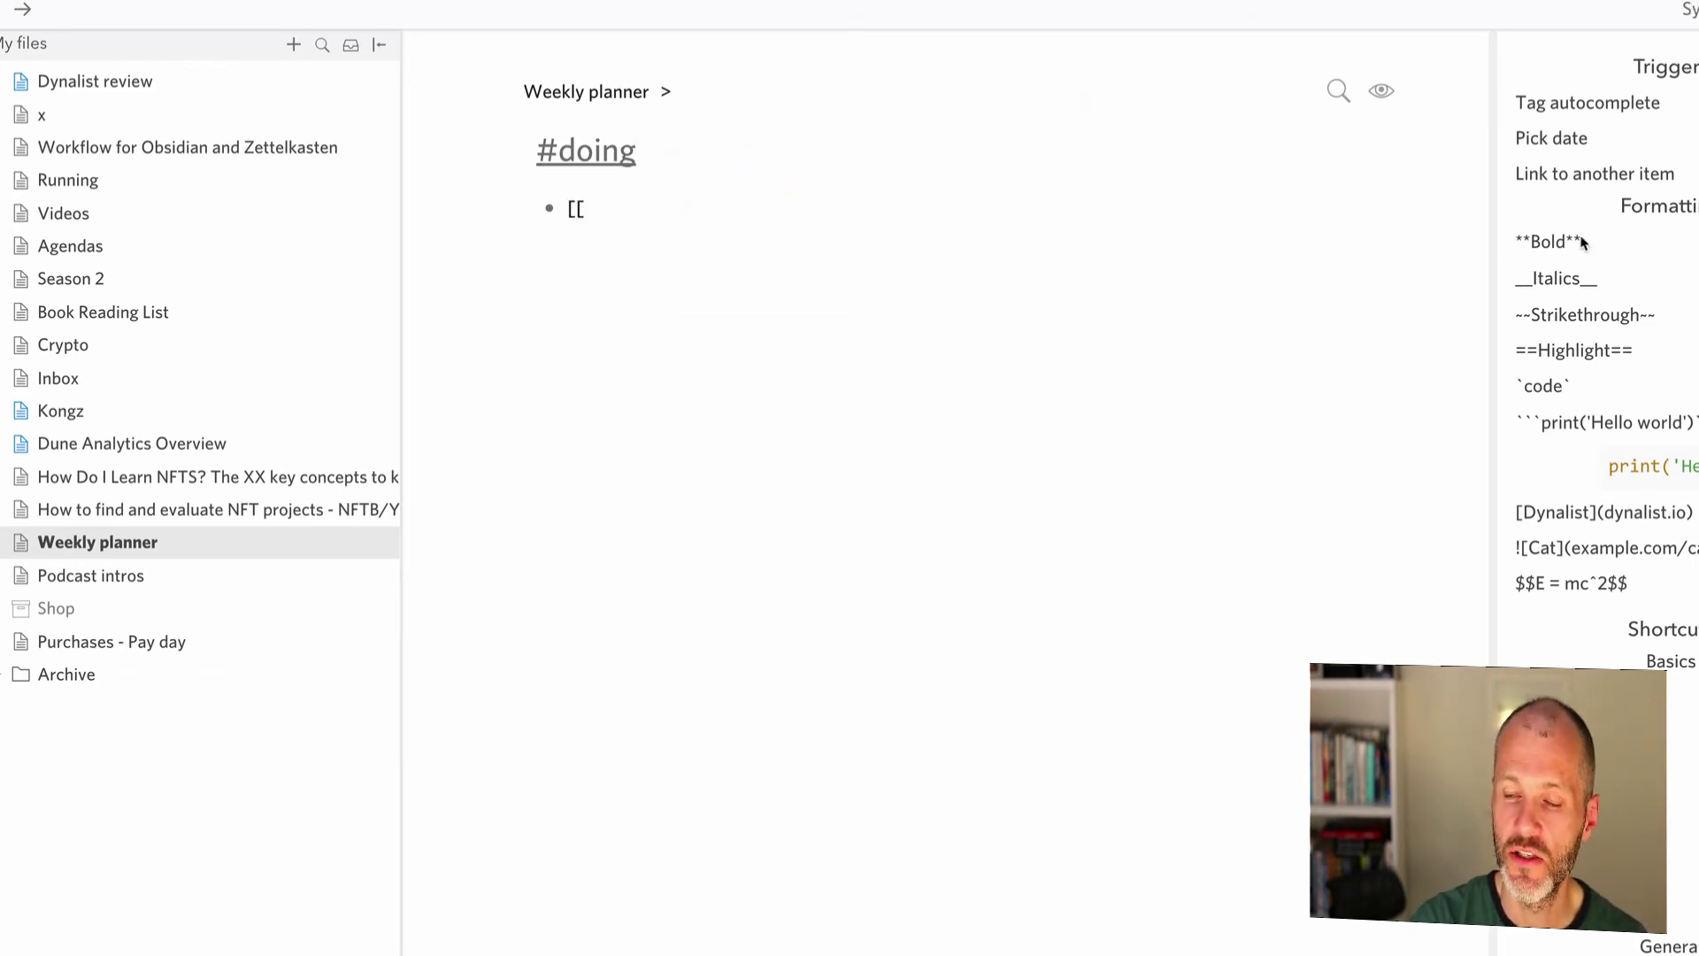
{"action": "left_click", "coordinate": [1028, 221]}
{"action": "key", "text": "BackSpace"}
{"action": "key", "text": "BackSpace"}
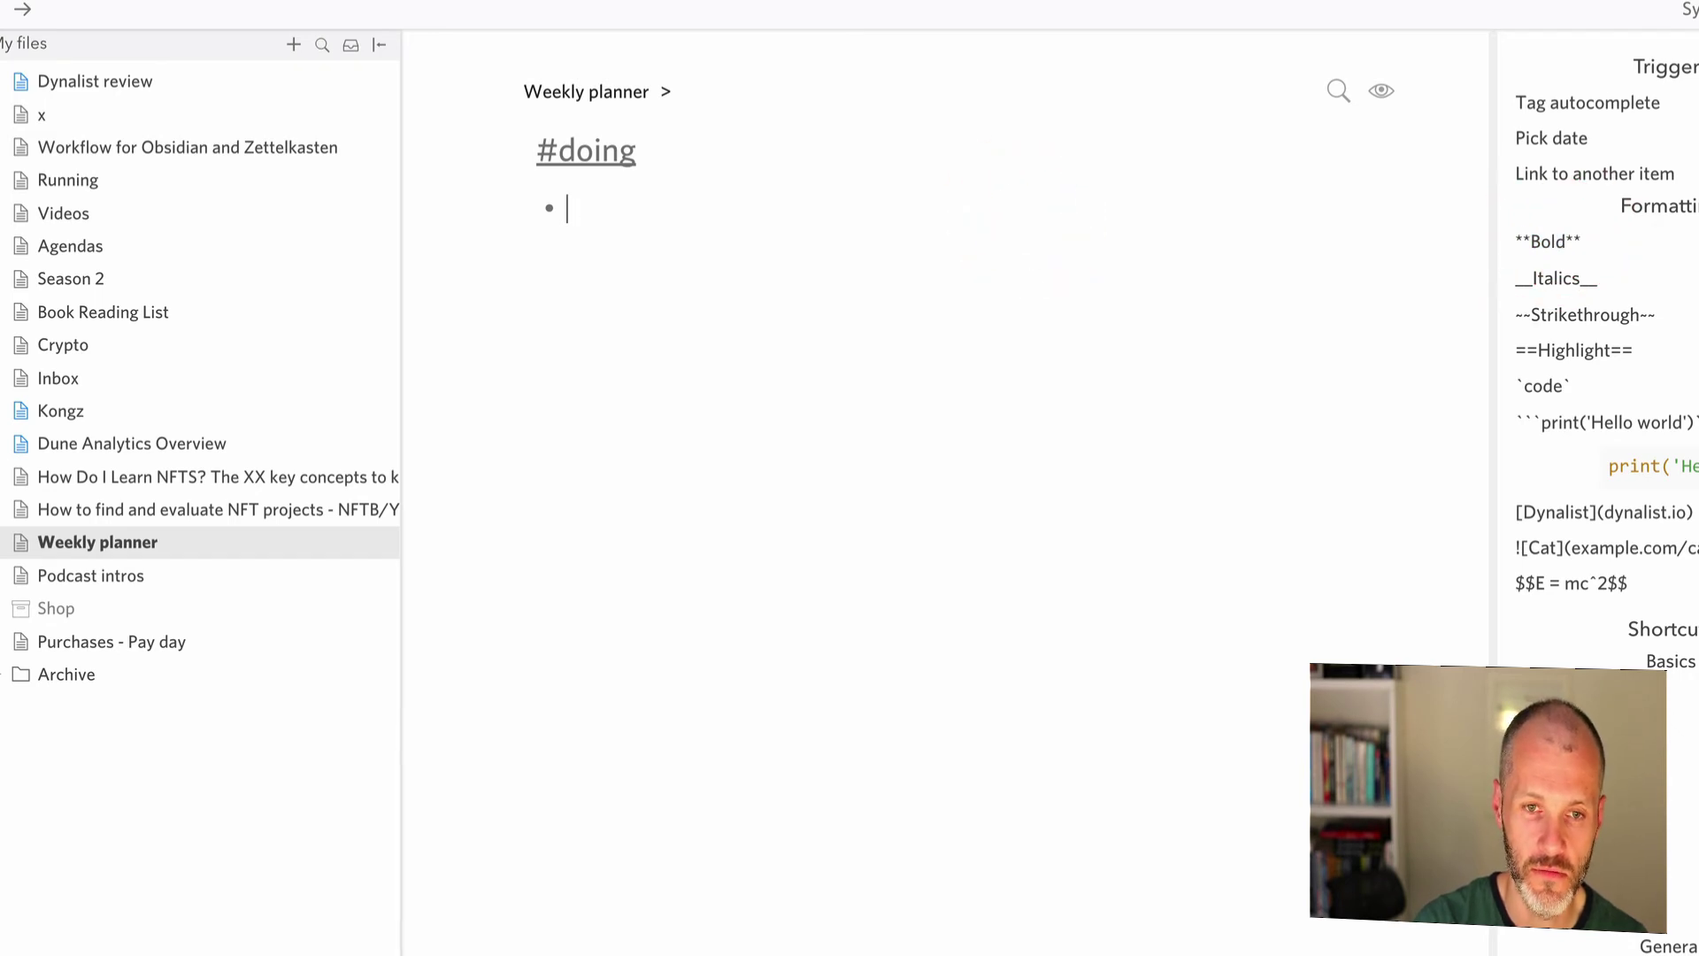
- Add three formatted bullets under #doing: **bold**, _italics_ and ==highlights==
{"action": "type", "text": "*(*"}
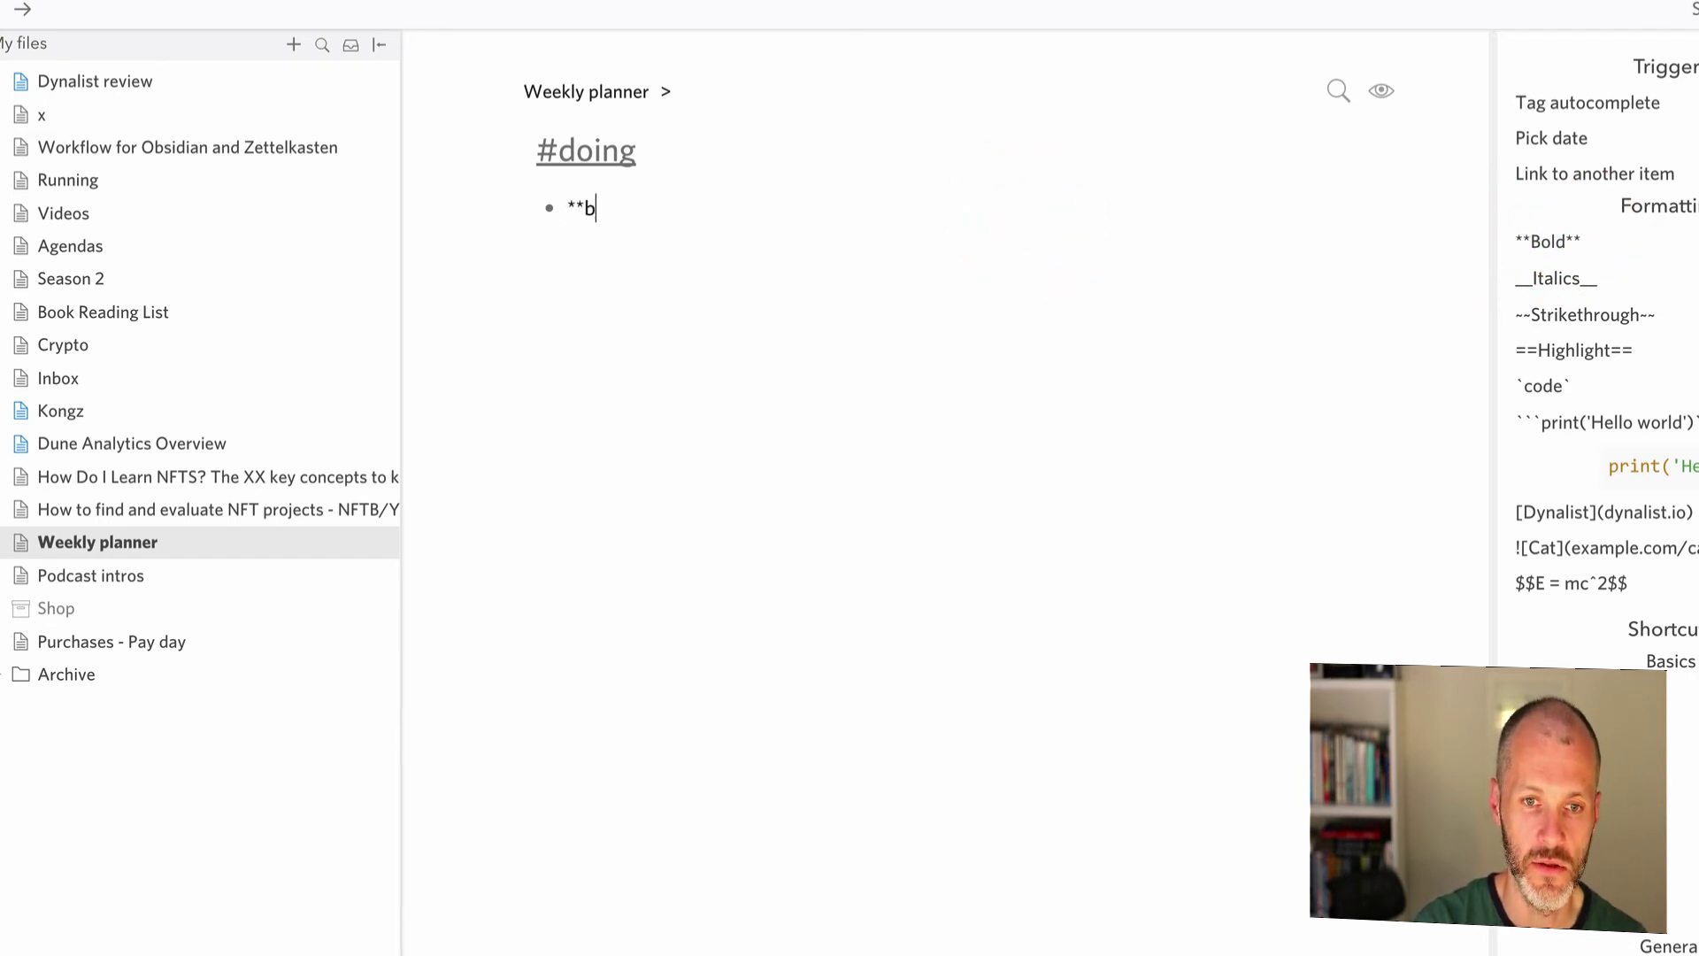
{"action": "type", "text": "bold**"}
{"action": "key", "text": "Return"}
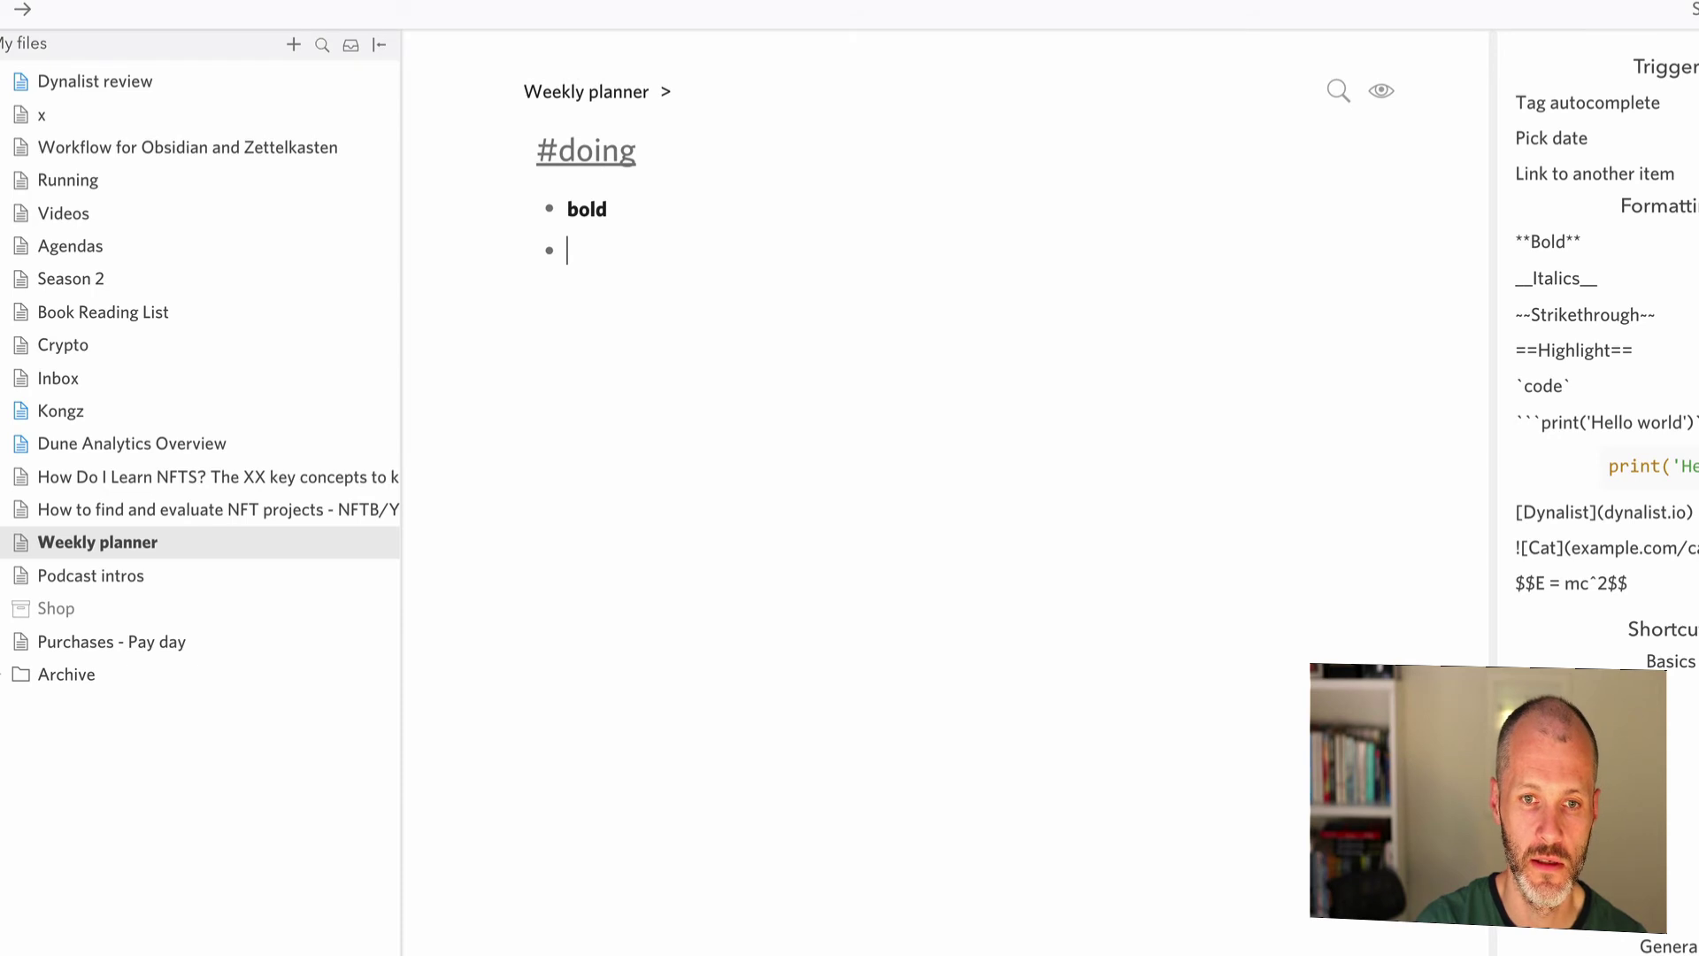
{"action": "type", "text": "*italics*"}
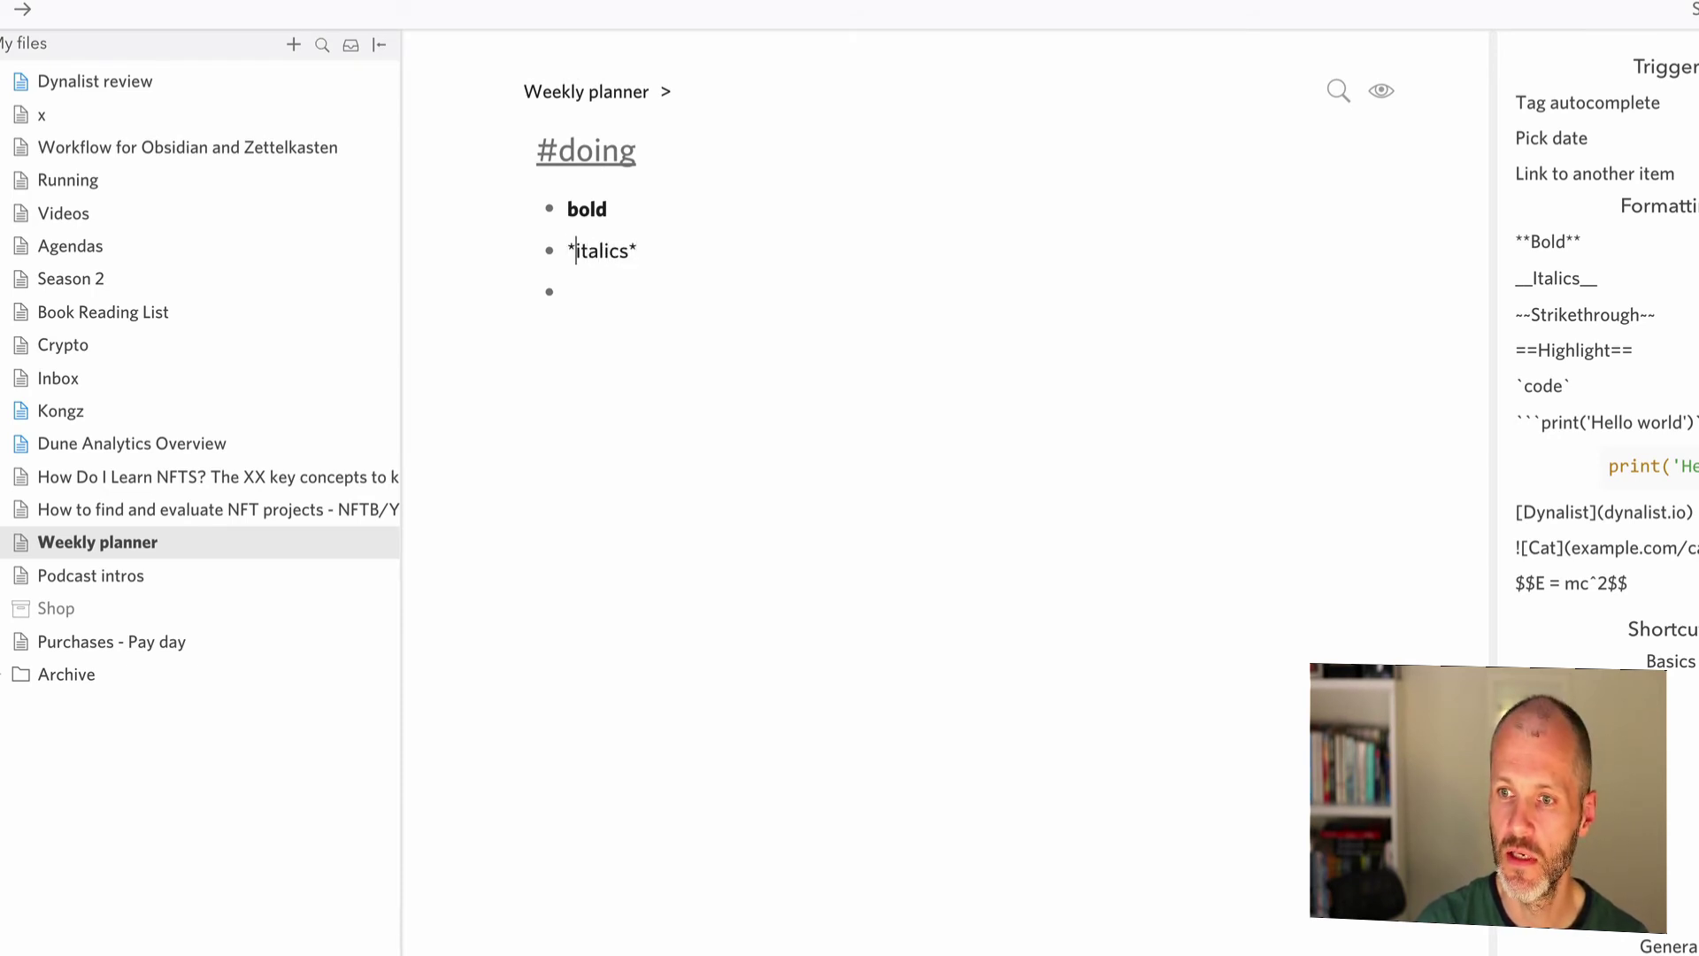
{"action": "key", "text": "BackSpace"}
{"action": "type", "text": "_"}
{"action": "left_click", "coordinate": [638, 250]}
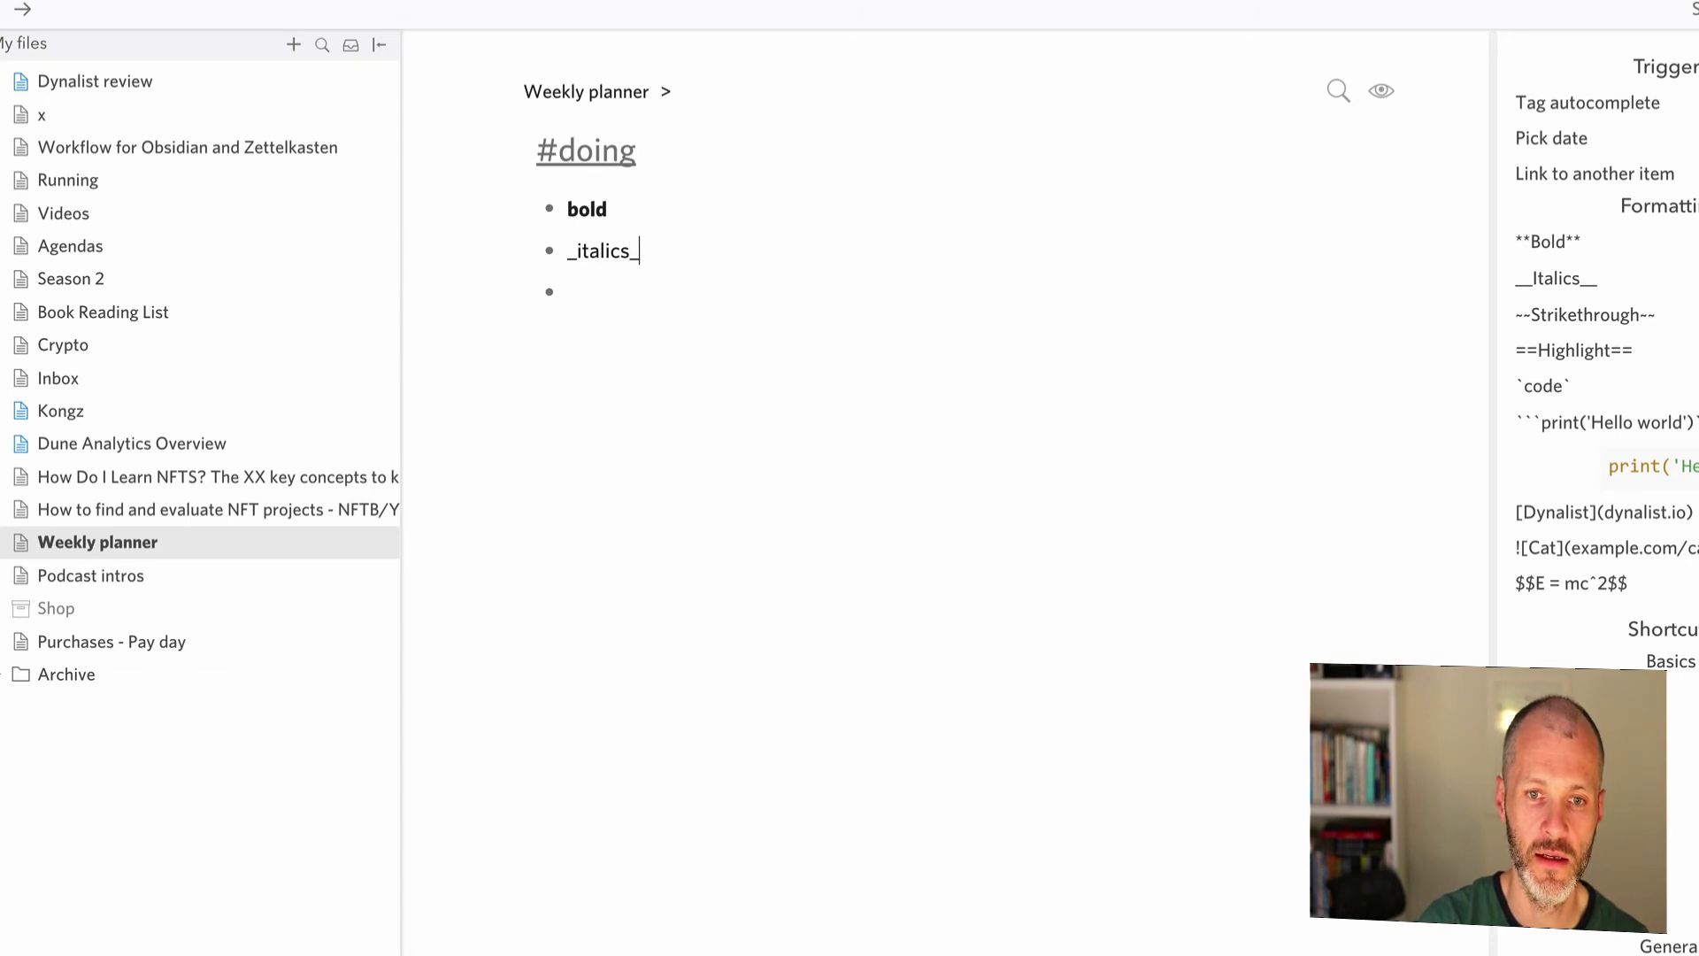
{"action": "type", "text": "_"}
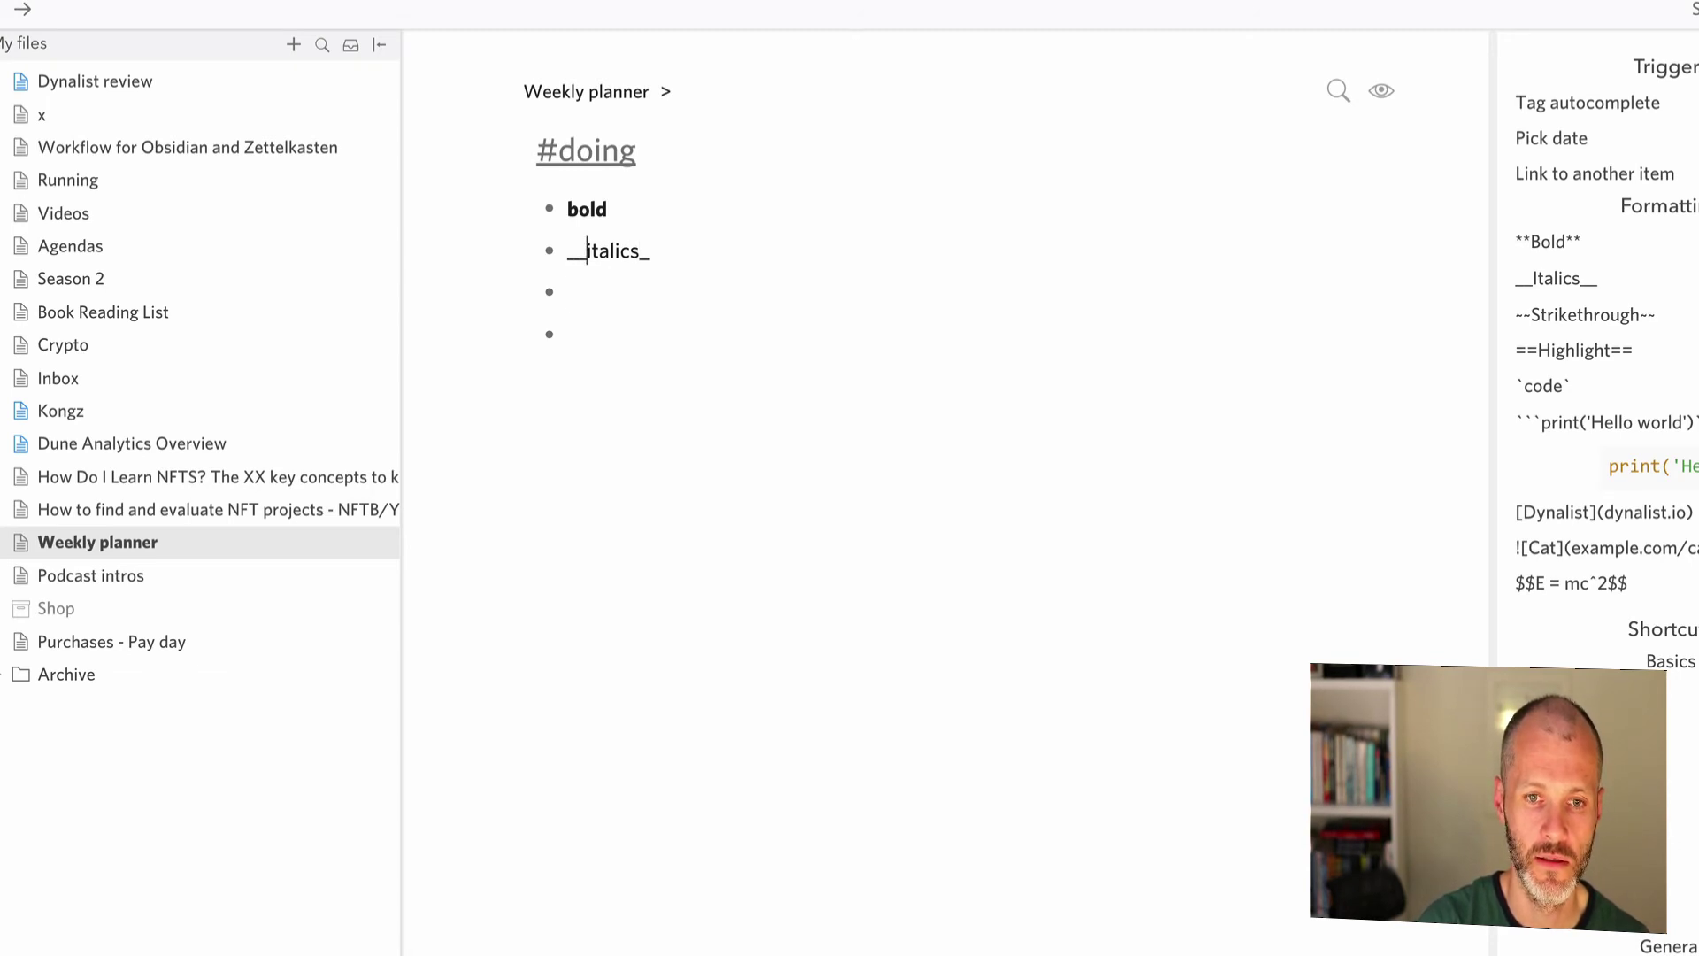
{"action": "key", "text": "Return"}
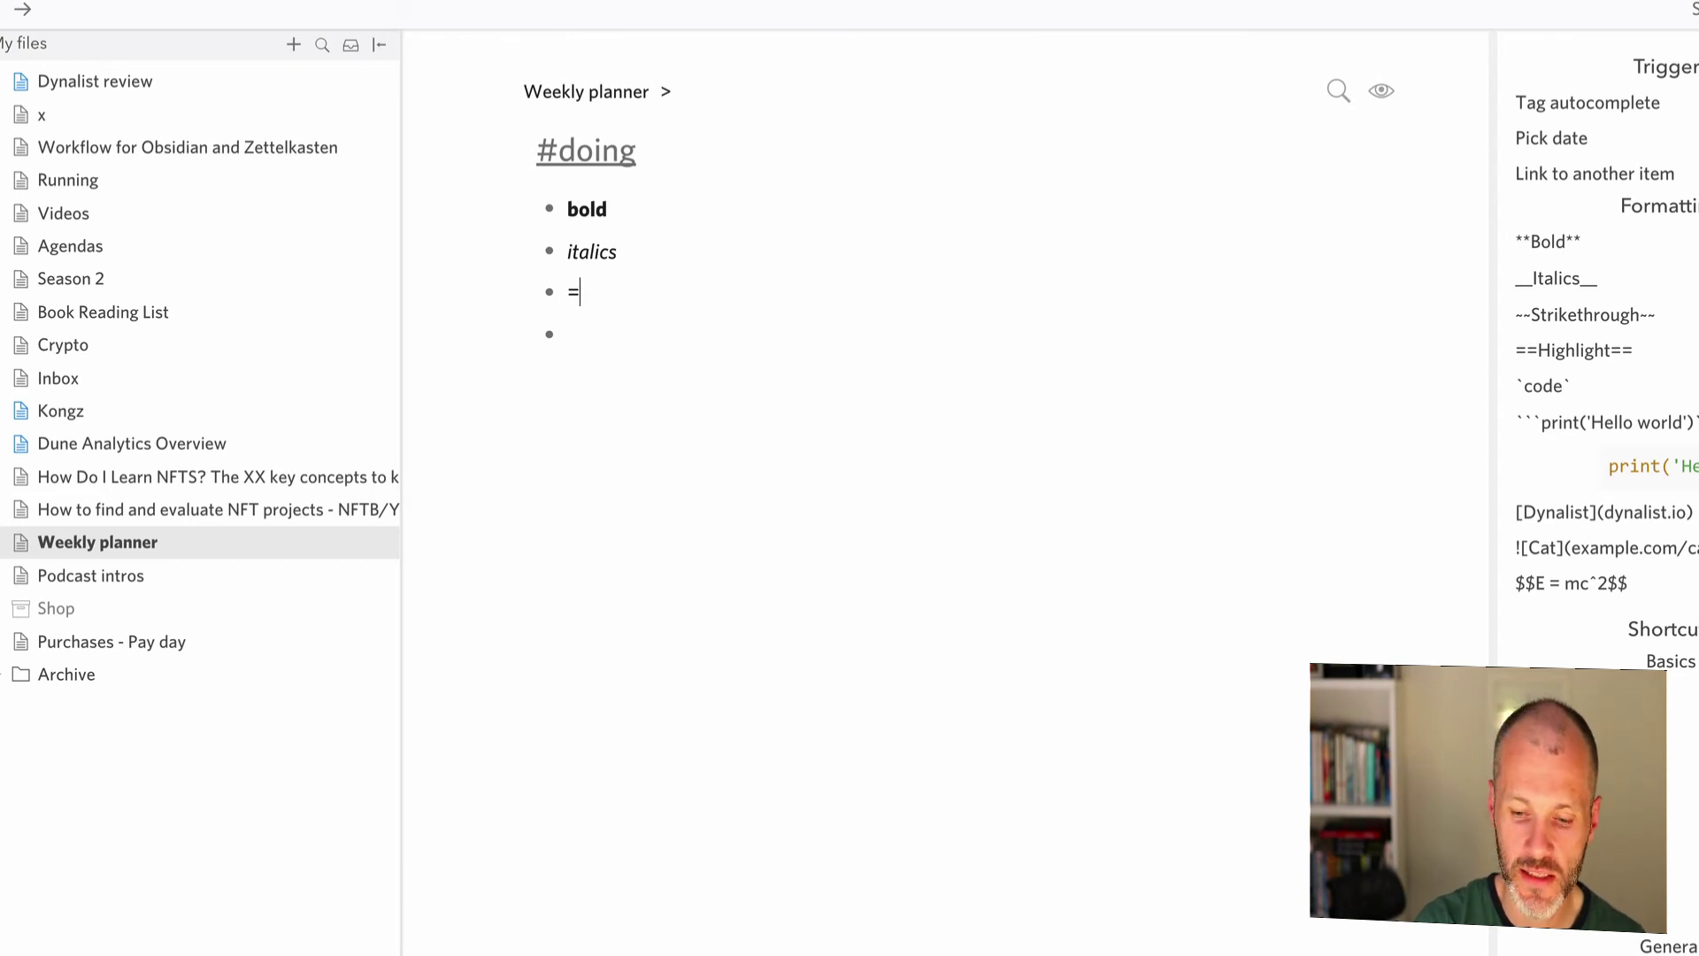
{"action": "type", "text": "==high"}
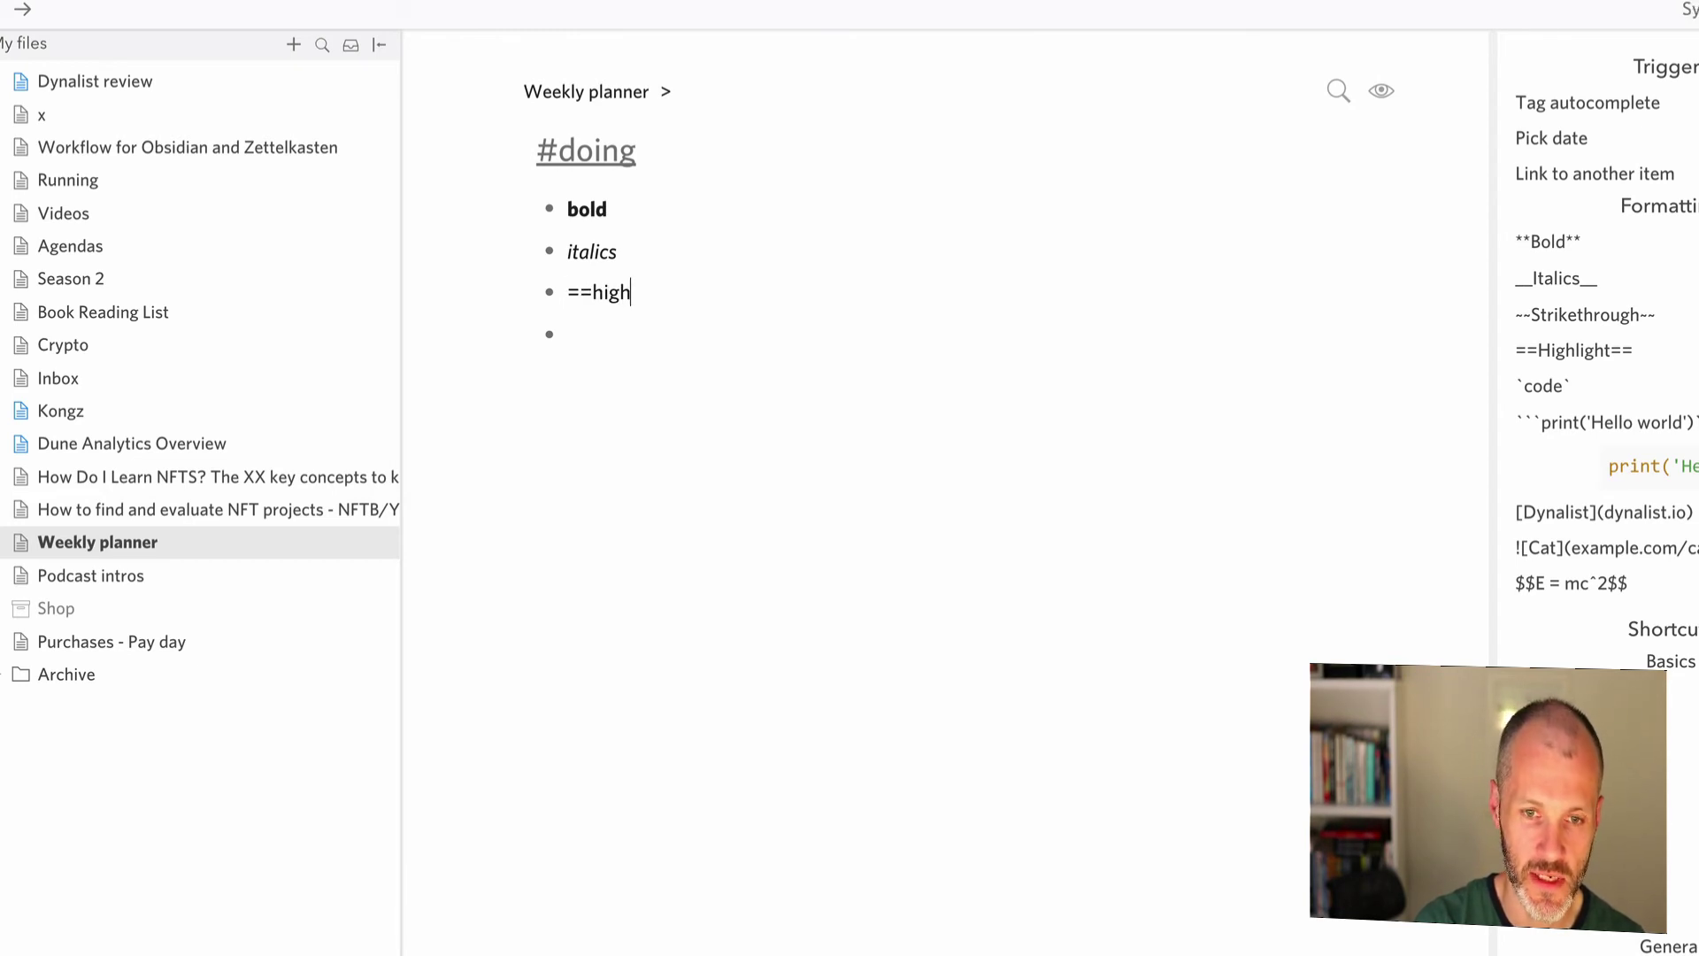
{"action": "type", "text": "lights=="}
{"action": "key", "text": "Return"}
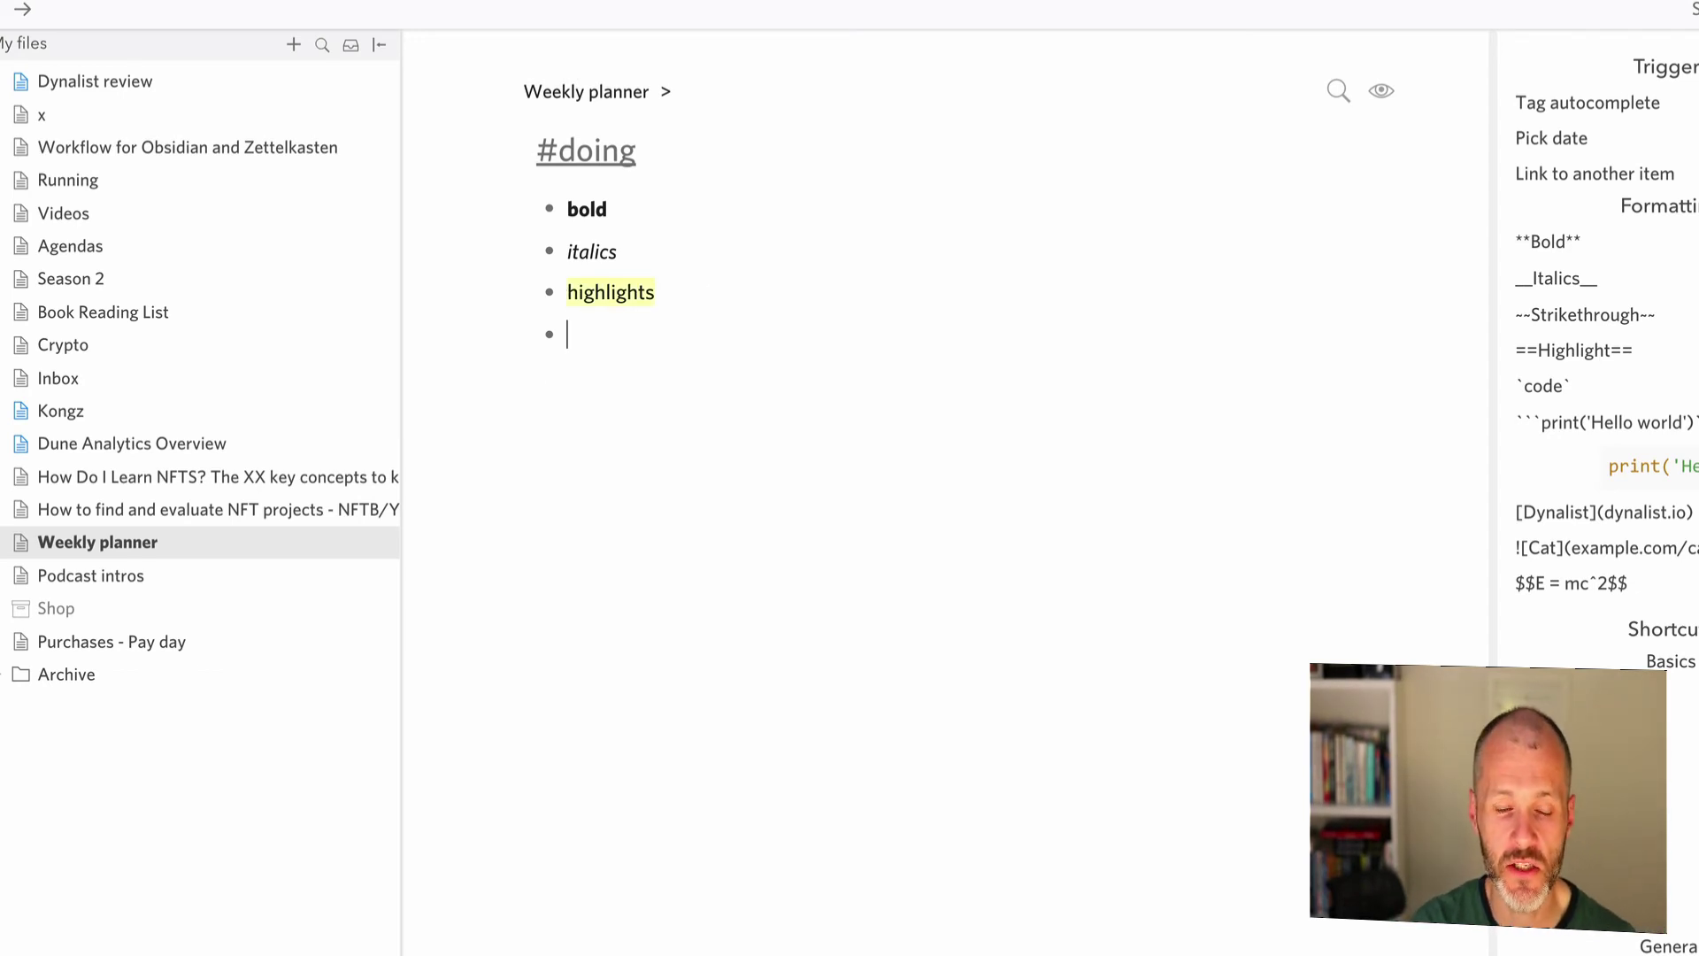
- Try turning the bold line into a link with Ctrl+K, undo it, then return to the empty bullet
{"action": "key", "text": "Up"}
{"action": "key", "text": "Up"}
{"action": "key", "text": "Up"}
{"action": "key", "text": "Down"}
{"action": "key", "text": "Up"}
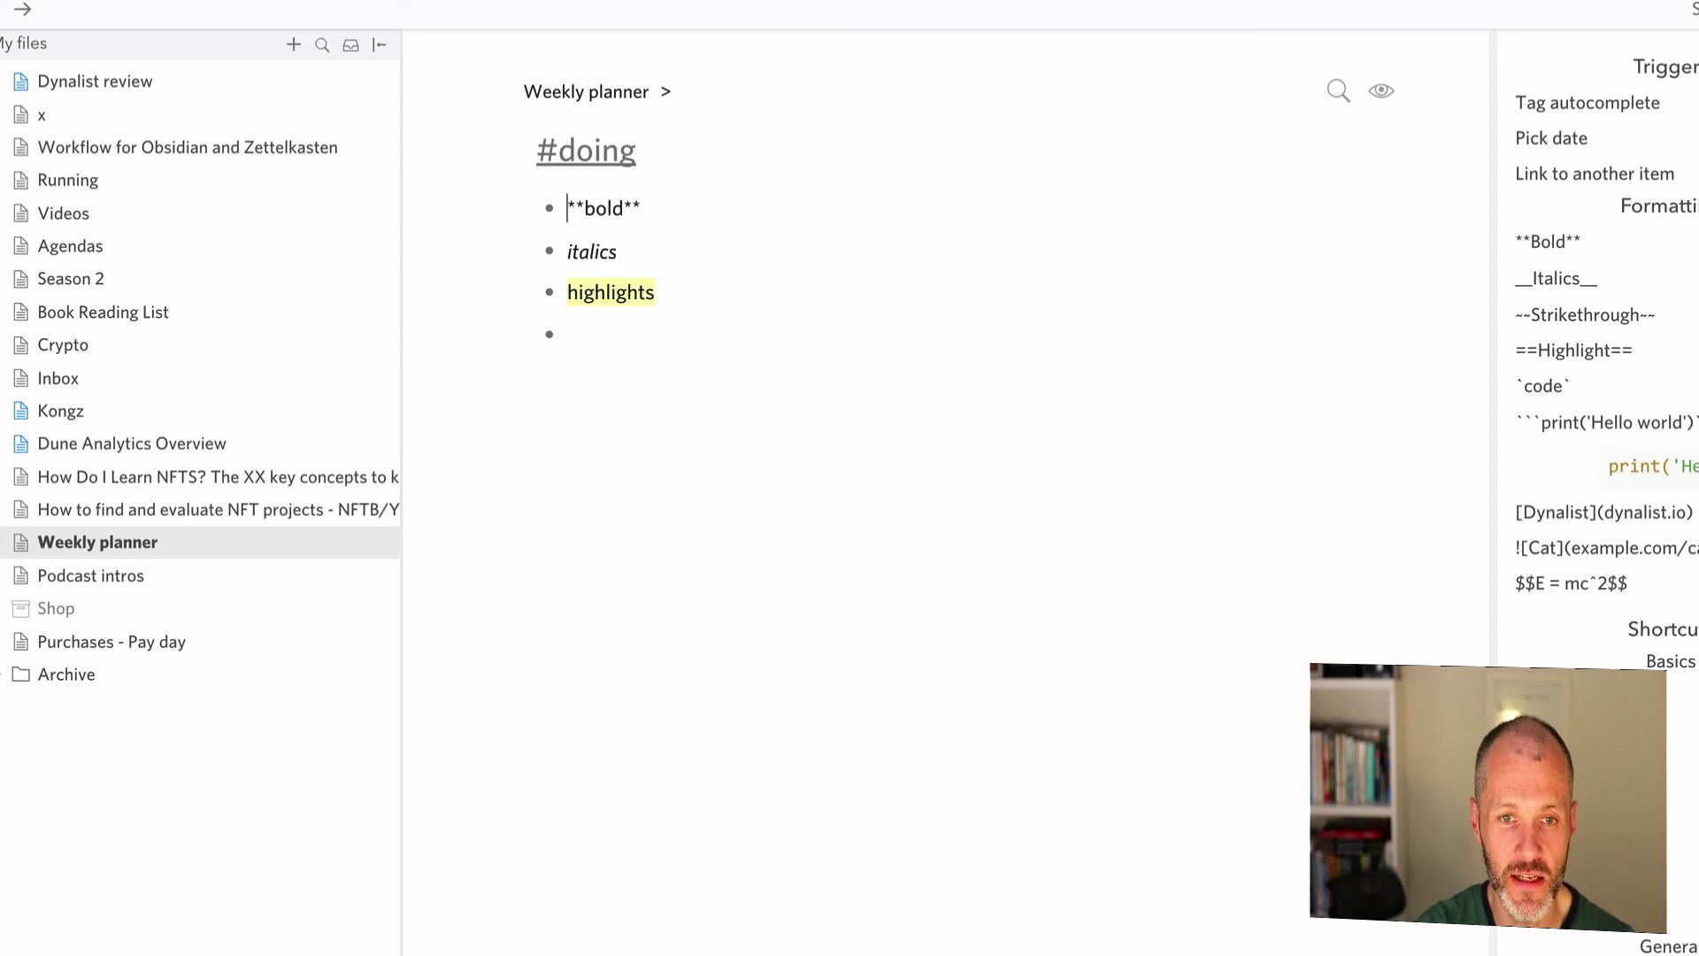
{"action": "key", "text": "shift+End"}
{"action": "key", "text": "ctrl+k"}
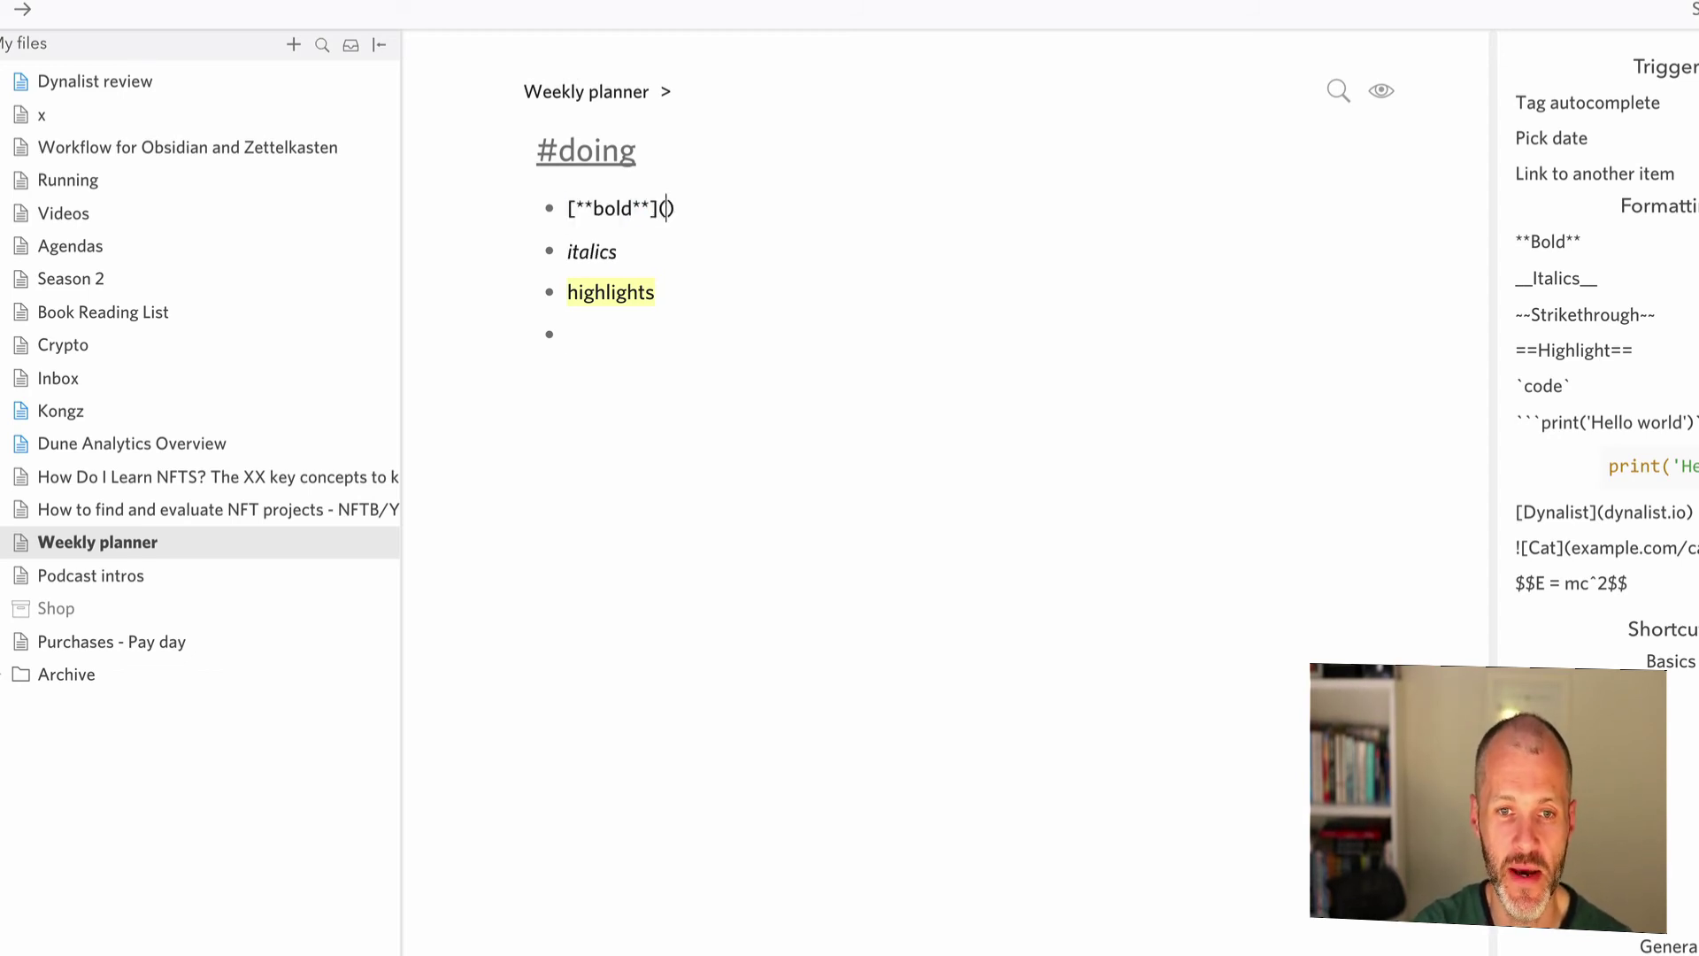
{"action": "key", "text": "ctrl+z"}
{"action": "left_click", "coordinate": [568, 333]}
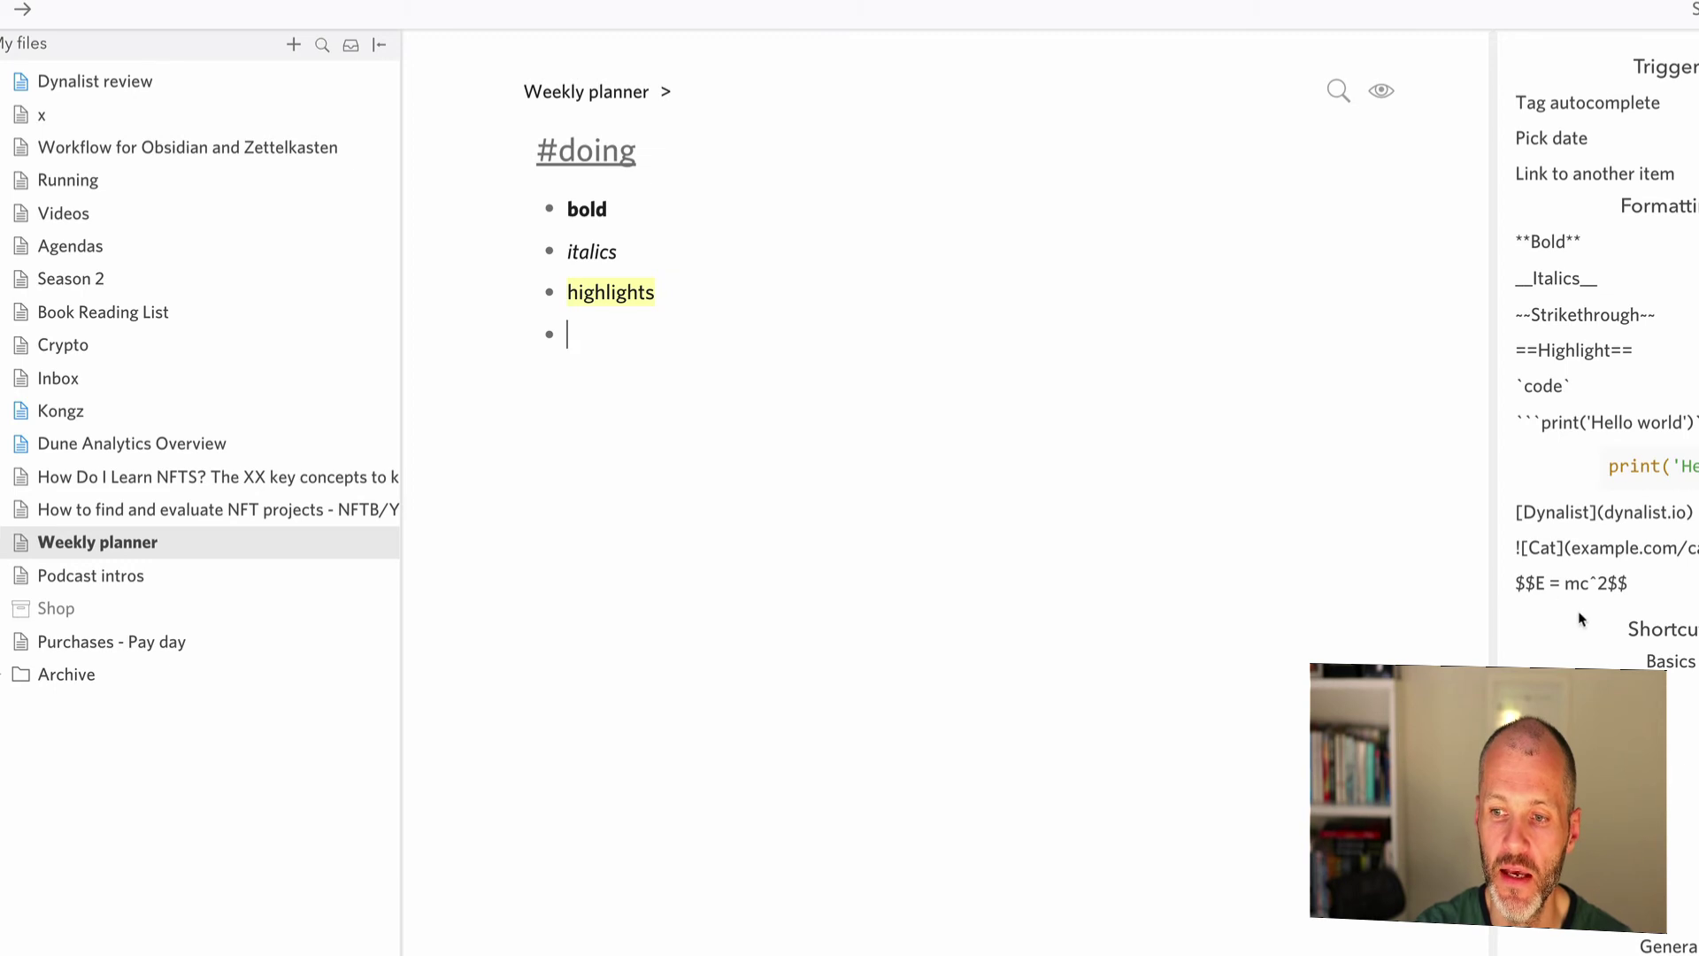
- Expand Archive in the file list, then show bookmarks Inbox, Kongz and Best Paraphrasing Tool - YT
{"action": "scroll", "coordinate": [1582, 618], "scroll_direction": "down", "scroll_amount": 3}
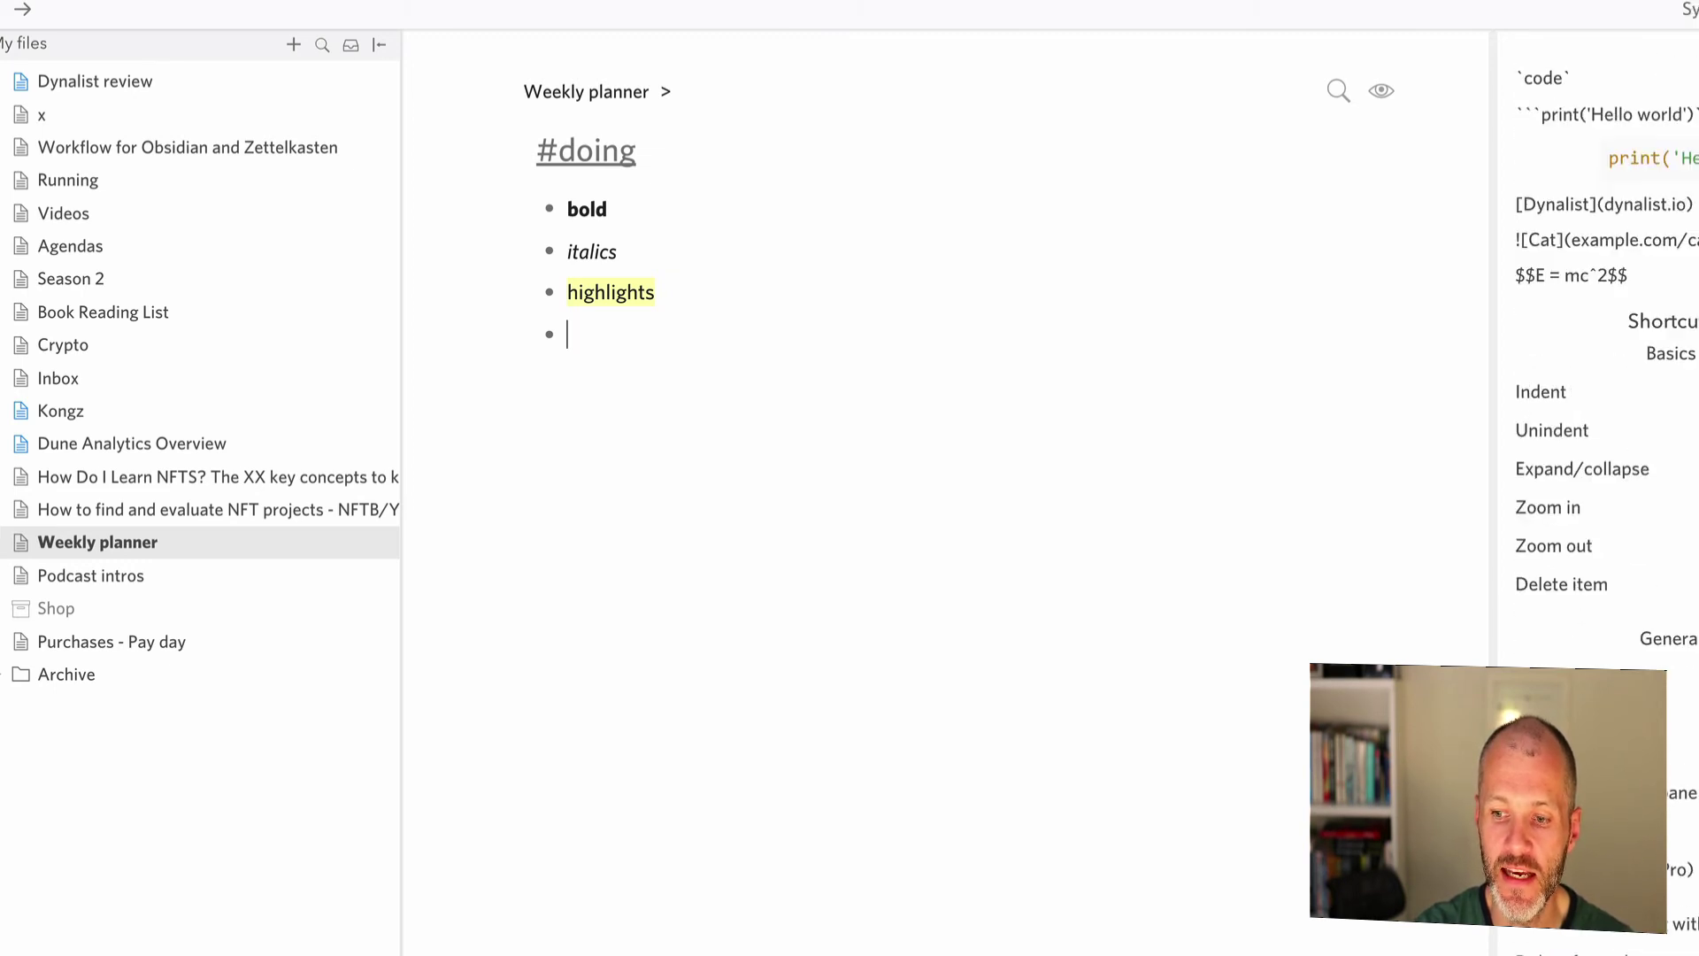
{"action": "left_click", "coordinate": [4, 77]}
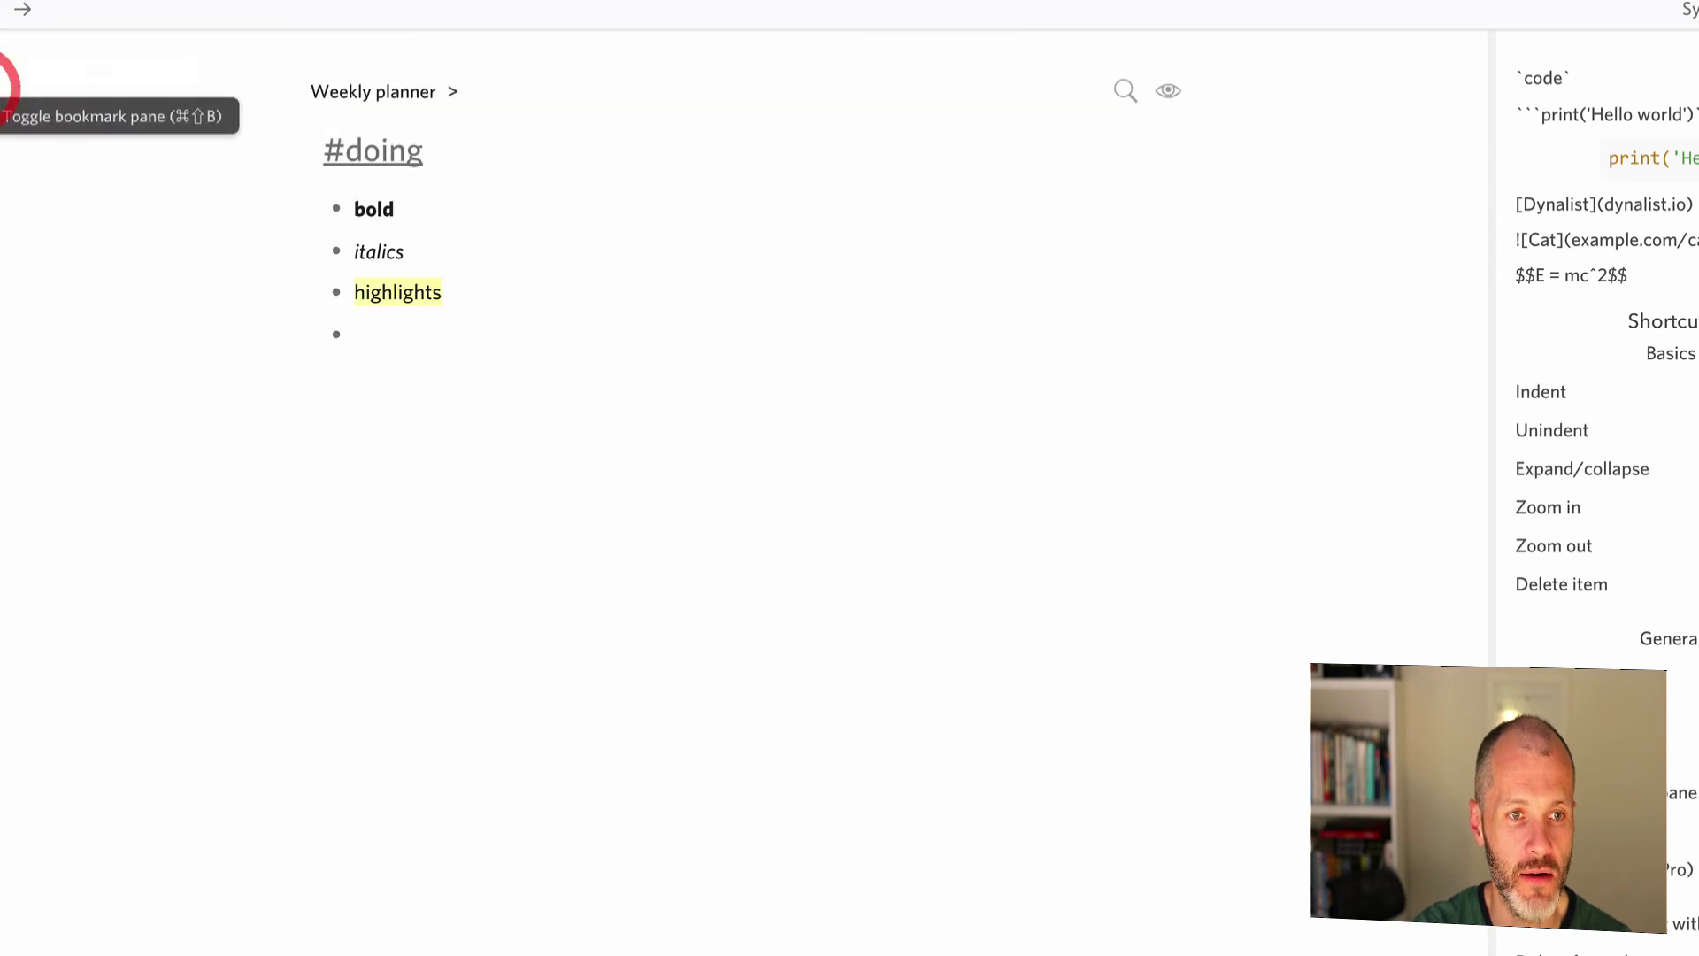
{"action": "left_click", "coordinate": [3, 77]}
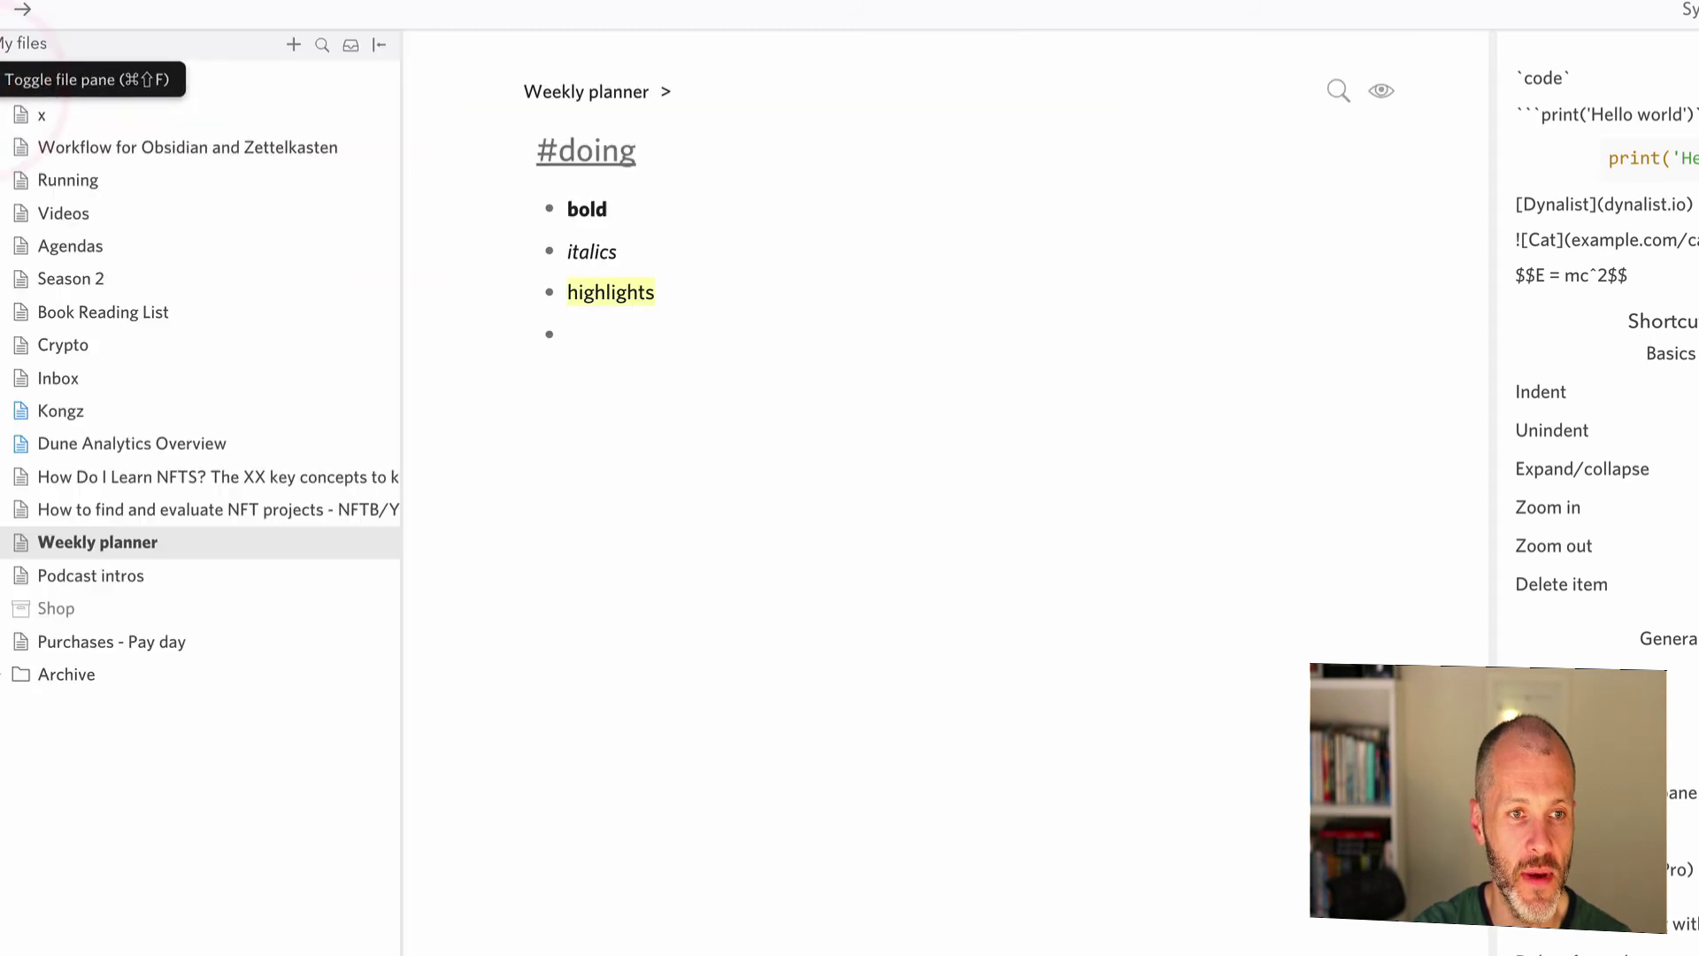
{"action": "left_click", "coordinate": [31, 671]}
{"action": "scroll", "coordinate": [301, 646], "scroll_direction": "down", "scroll_amount": 10}
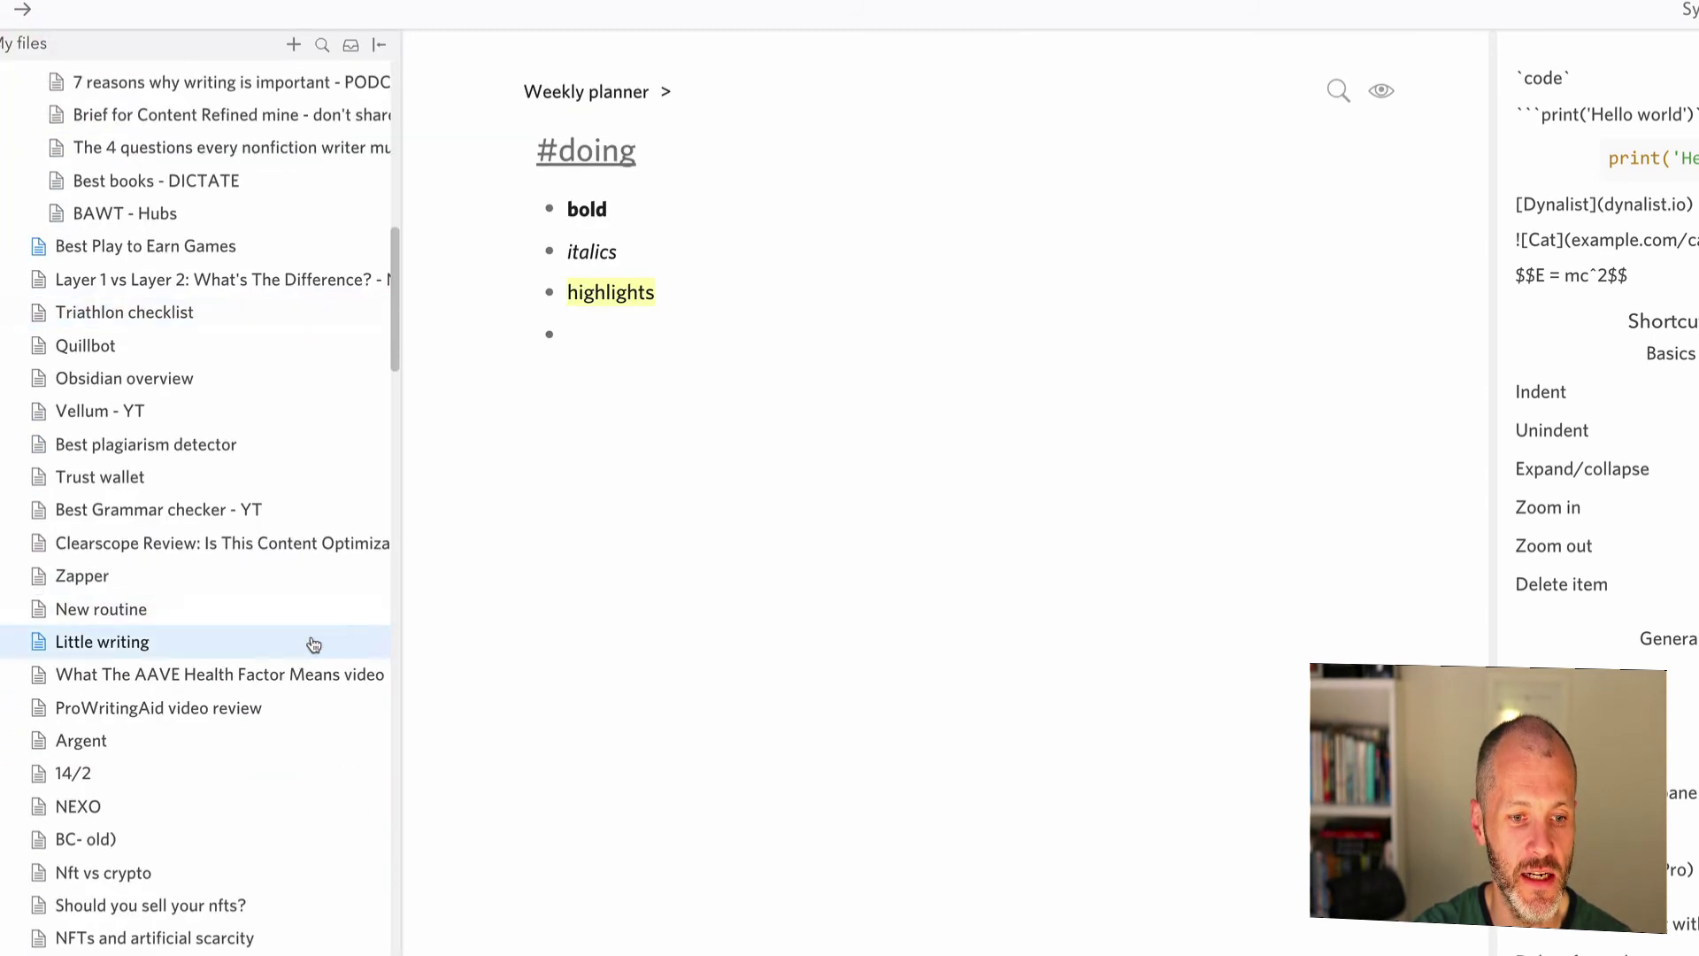
{"action": "scroll", "coordinate": [300, 650], "scroll_direction": "down", "scroll_amount": 10}
{"action": "scroll", "coordinate": [301, 651], "scroll_direction": "up", "scroll_amount": 10}
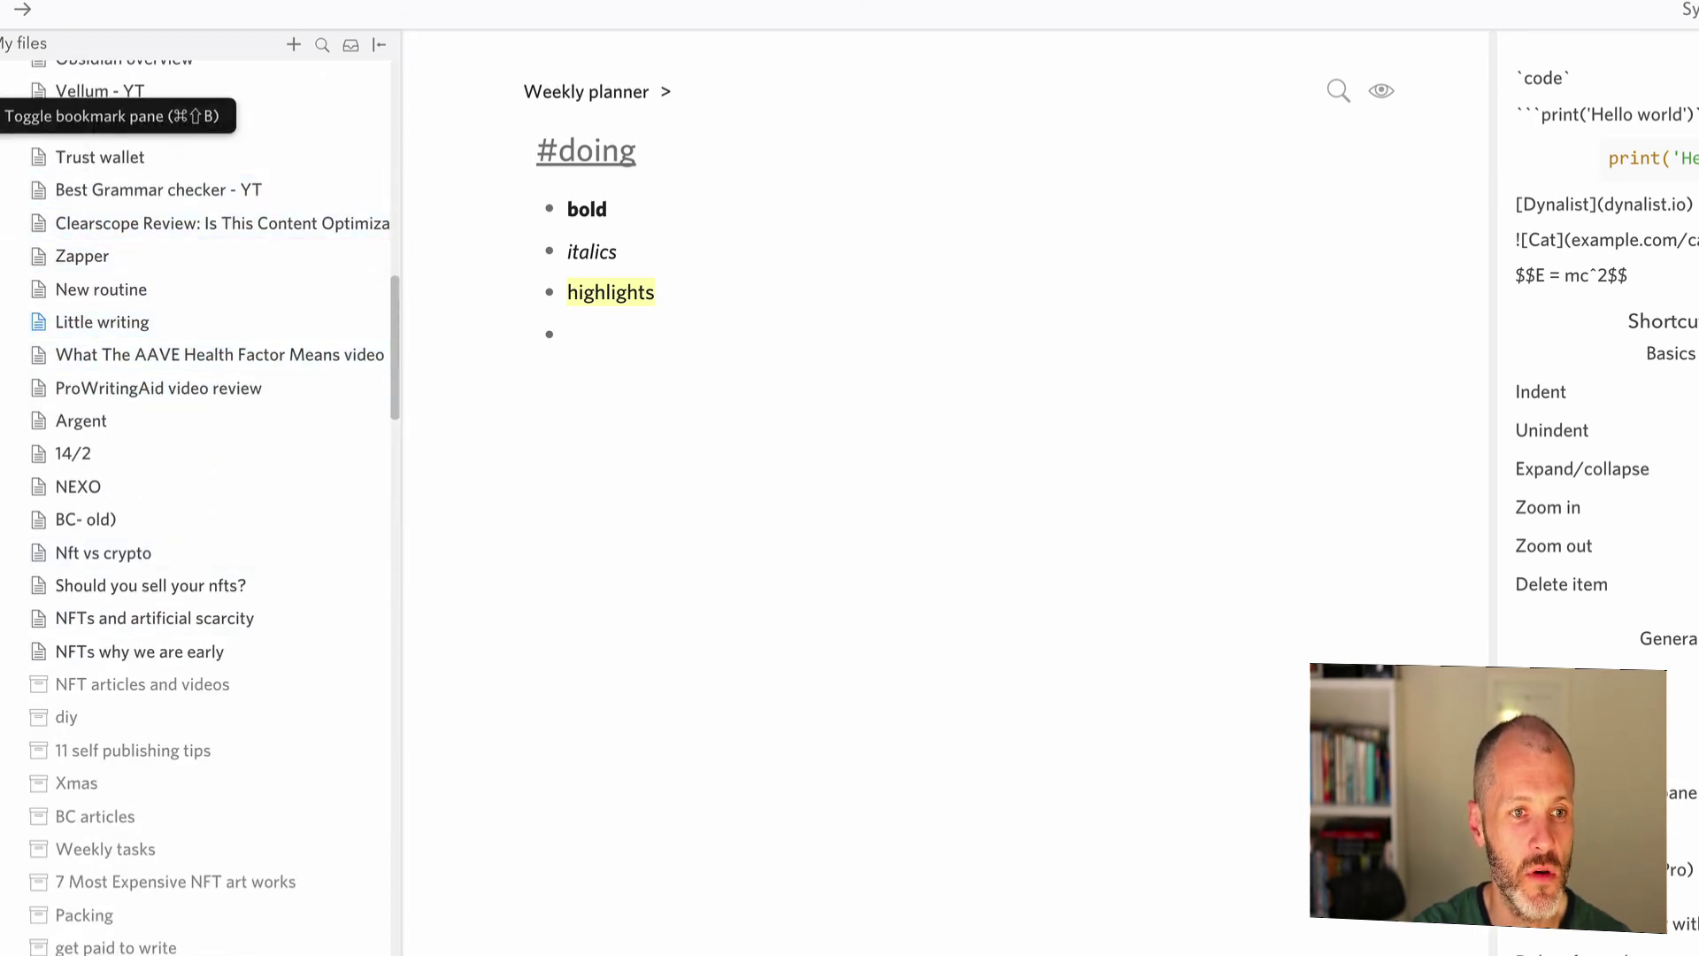
{"action": "key", "text": "super+shift+b"}
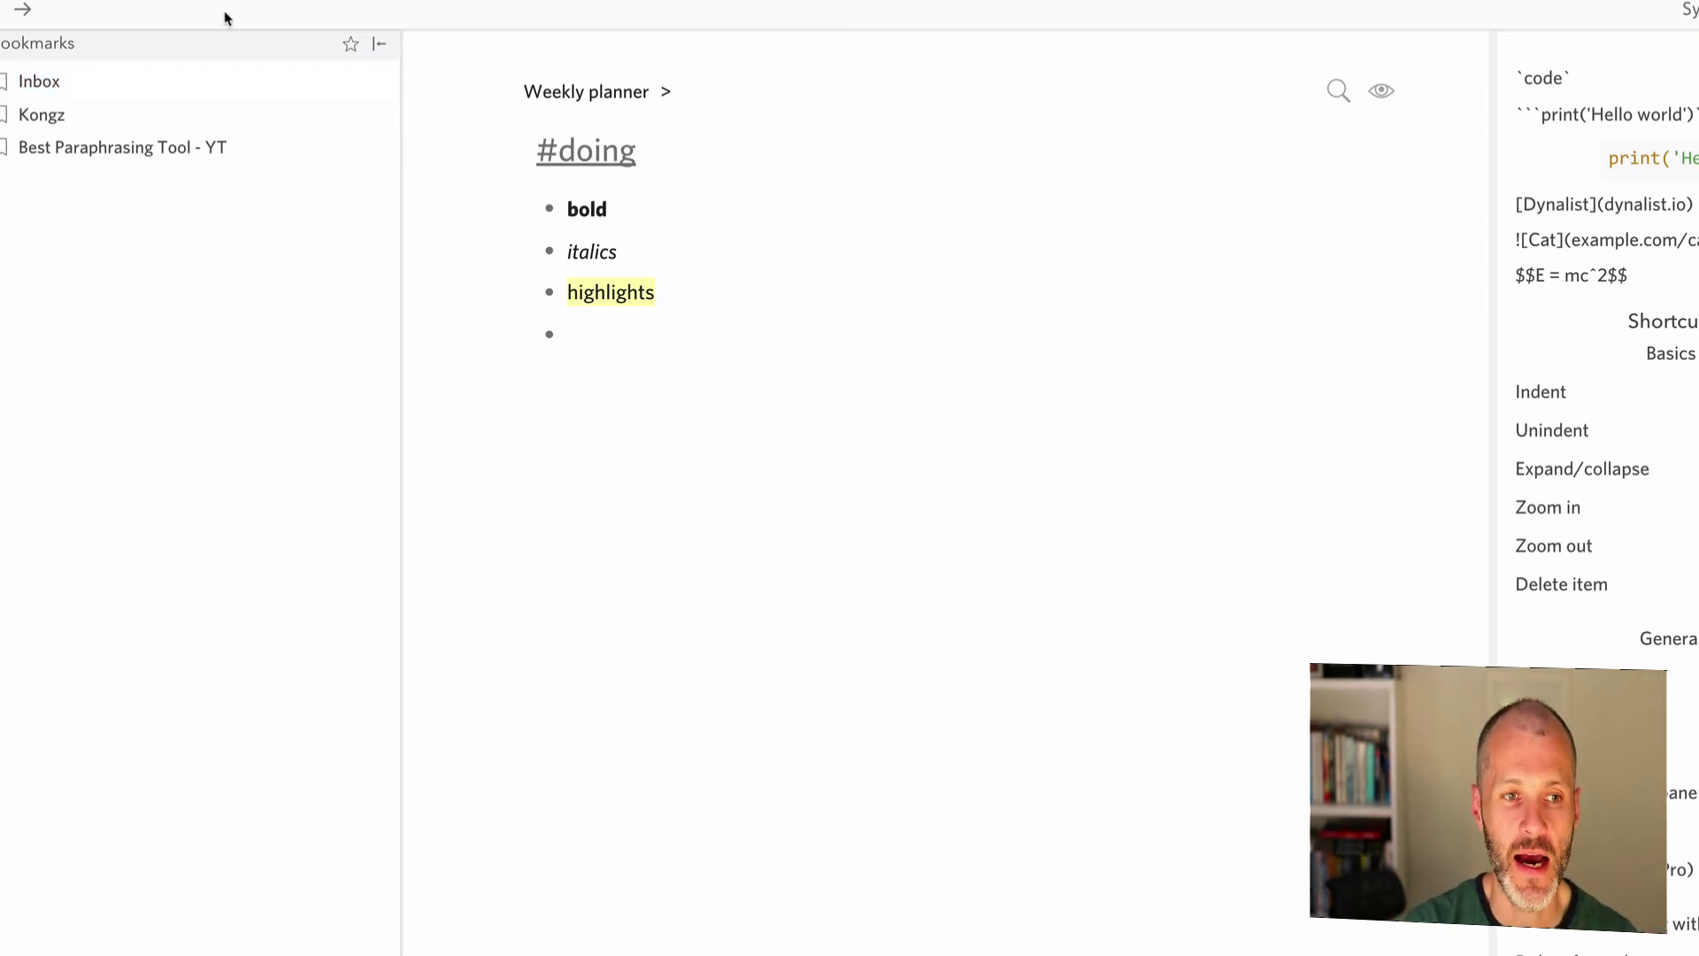
- Open the Inbox bookmark and scroll through its NFT collections list
{"action": "left_click", "coordinate": [225, 81]}
{"action": "scroll", "coordinate": [641, 504], "scroll_direction": "down", "scroll_amount": 3}
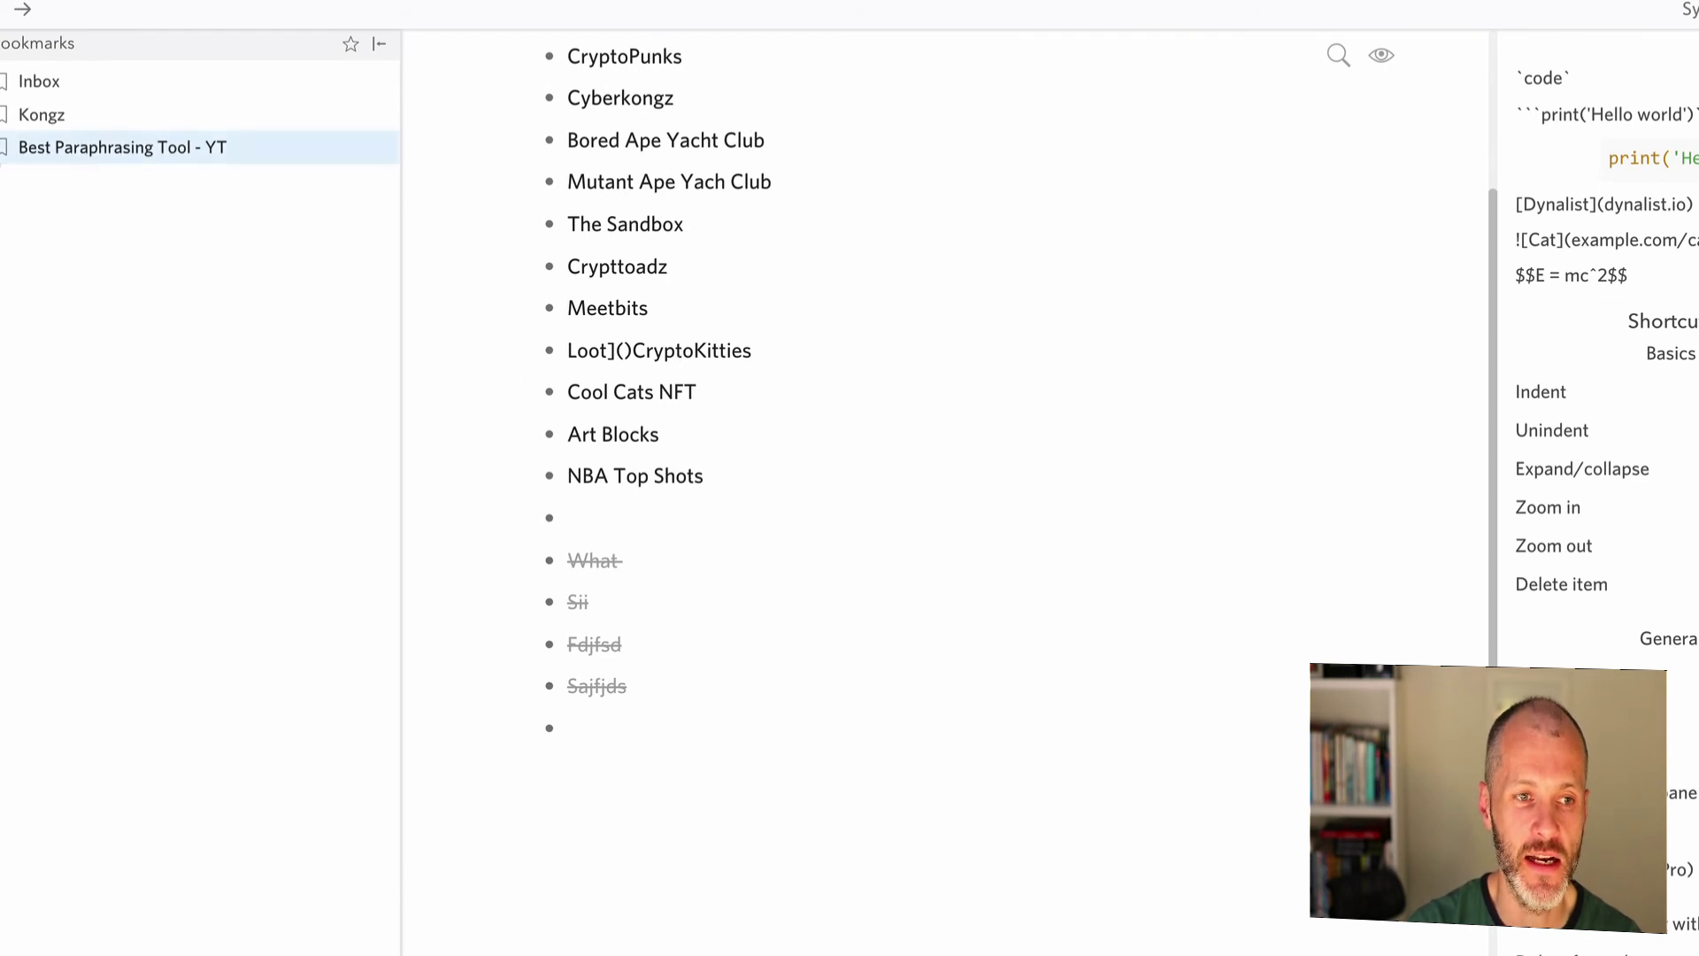
- Expand All tags in the Tags pane, search #doing, and open the #doing result from Weekly planner
{"action": "left_click", "coordinate": [7, 151]}
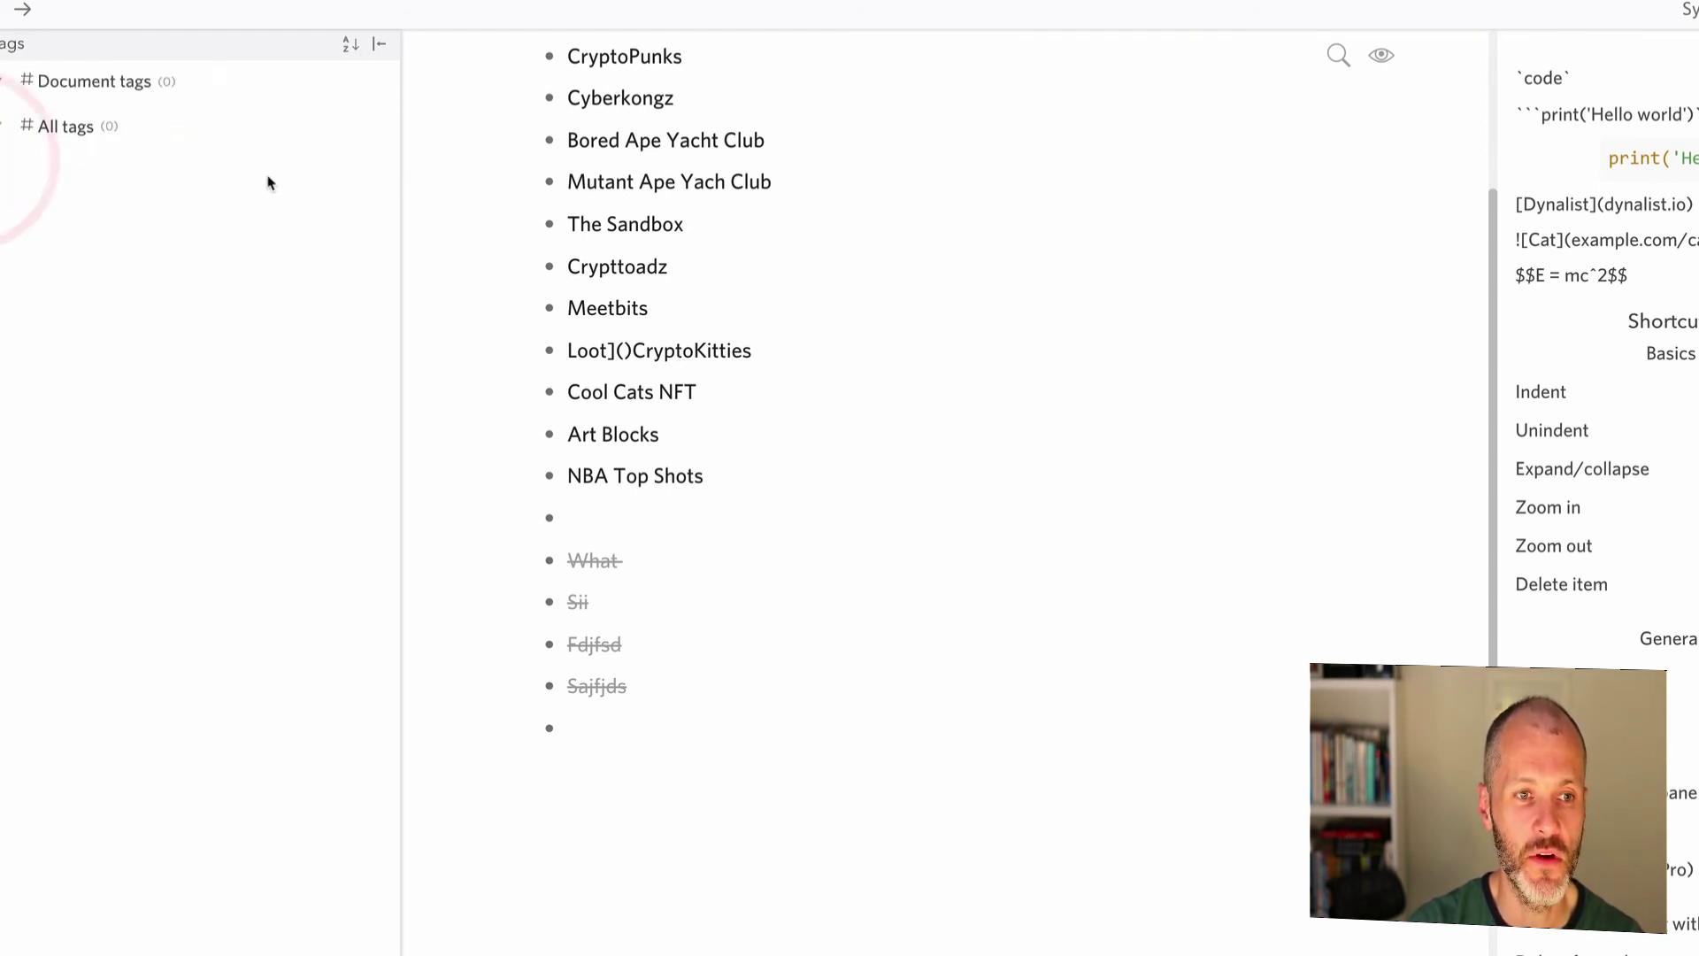
{"action": "left_click", "coordinate": [14, 130]}
{"action": "left_click", "coordinate": [11, 133]}
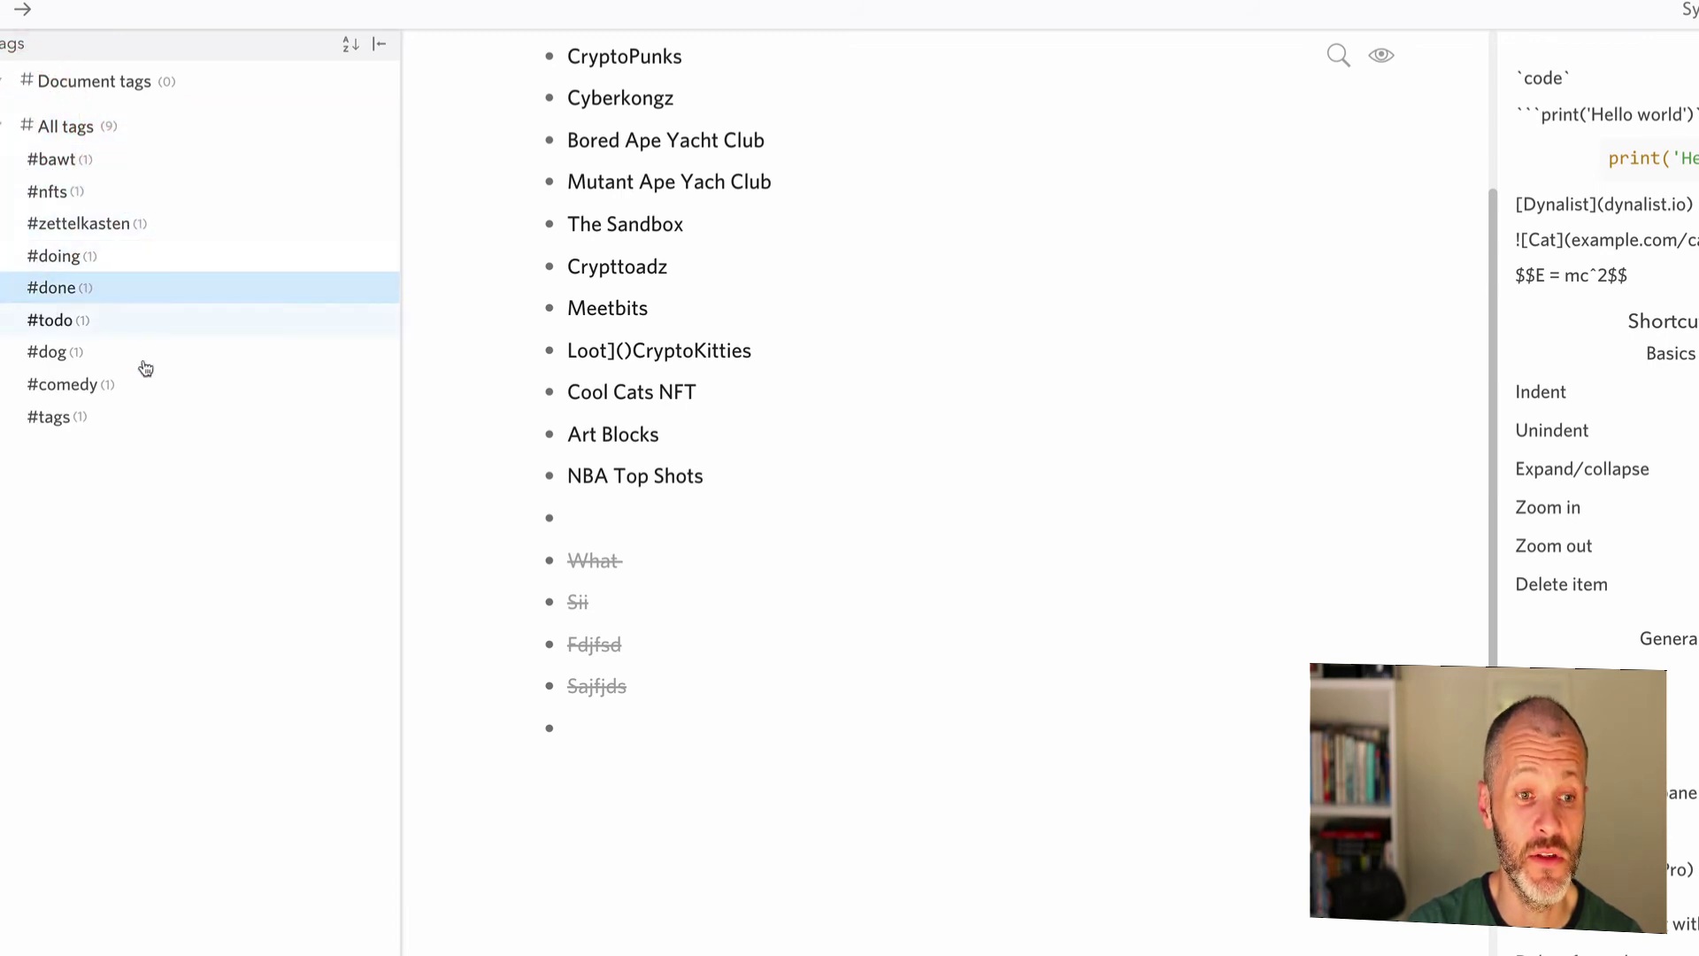
{"action": "left_click", "coordinate": [126, 257]}
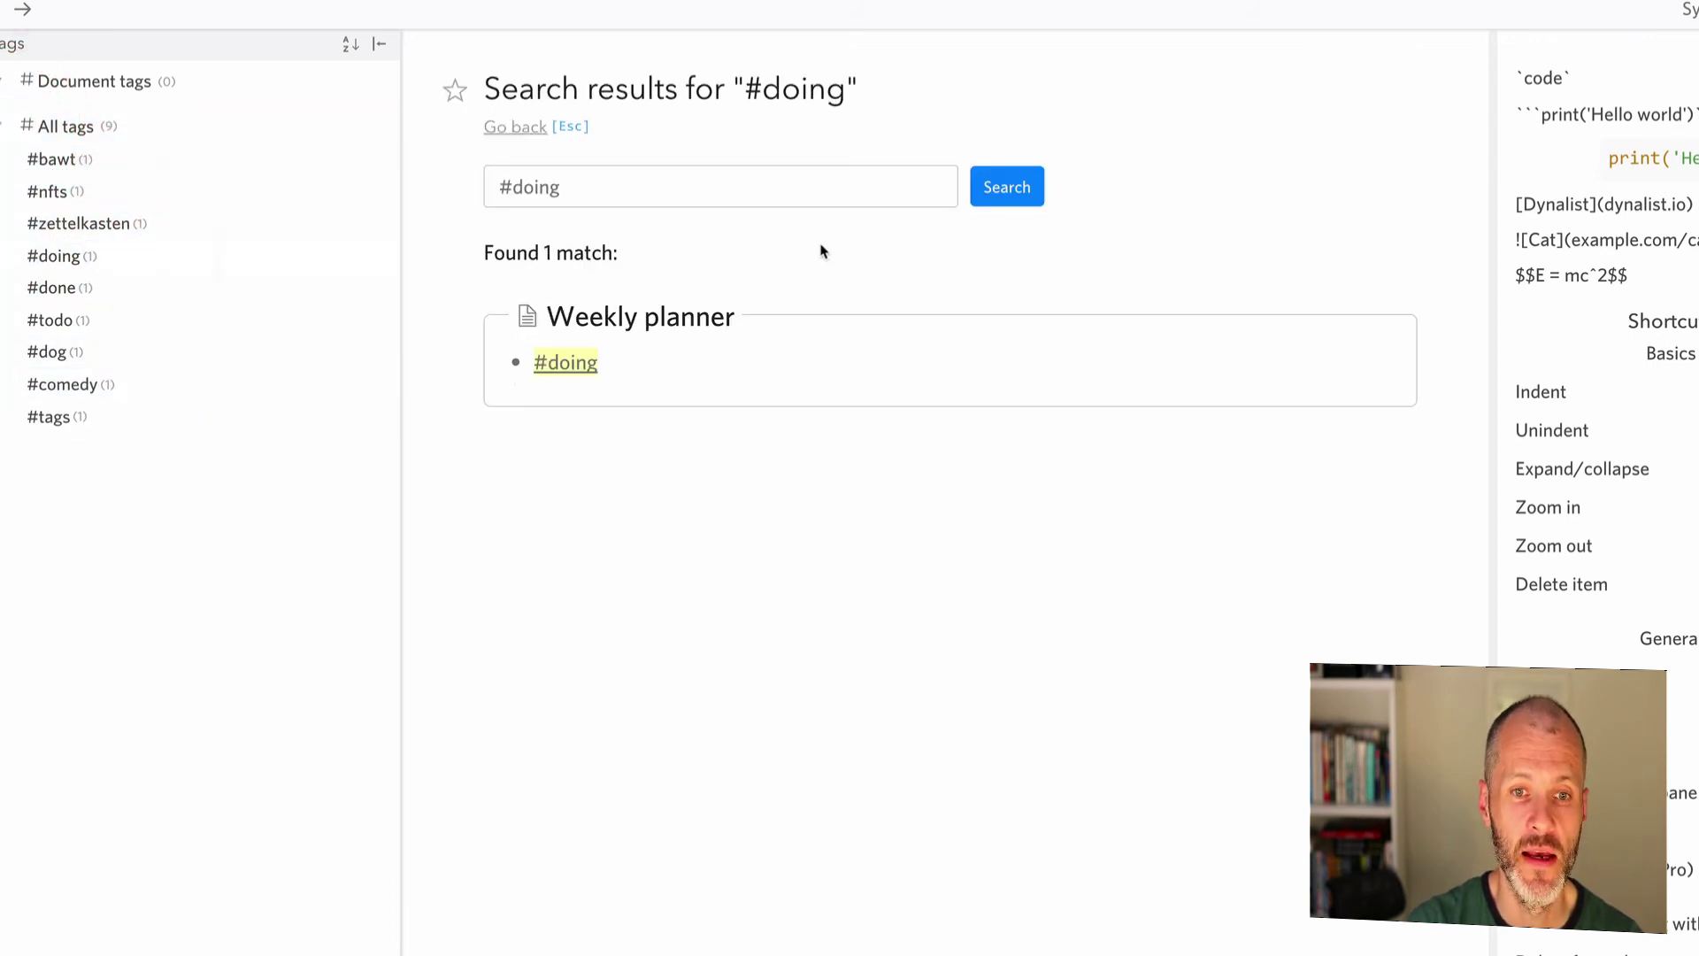
{"action": "left_click", "coordinate": [1006, 198]}
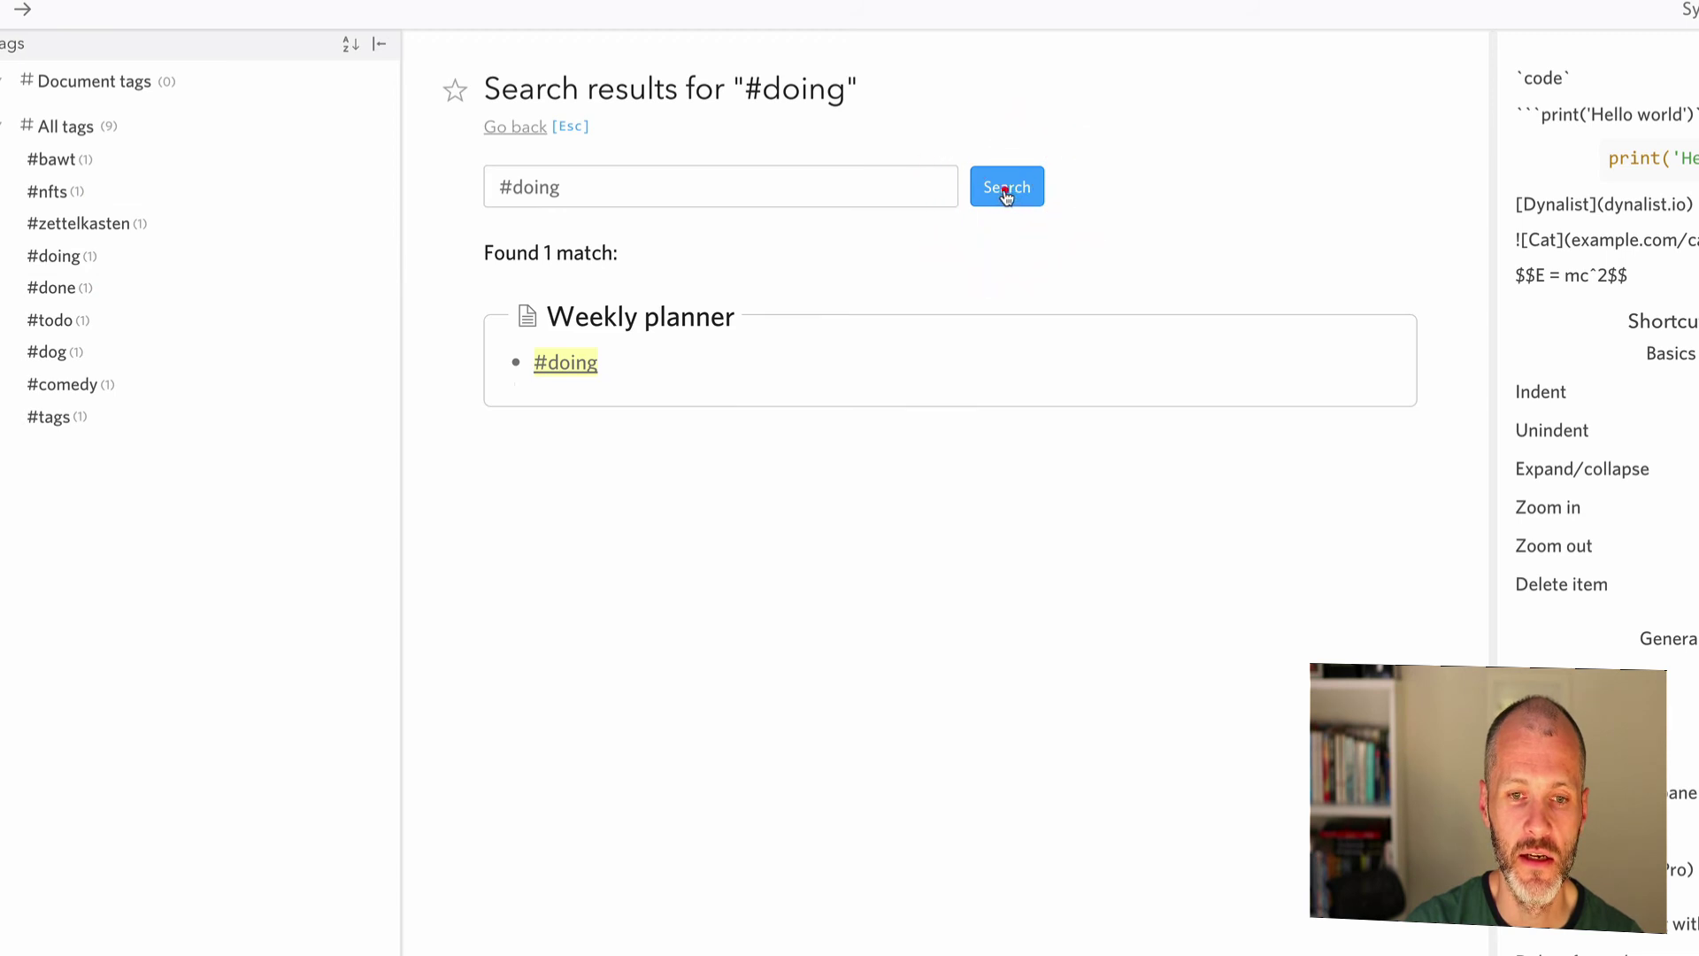
{"action": "left_click", "coordinate": [571, 361]}
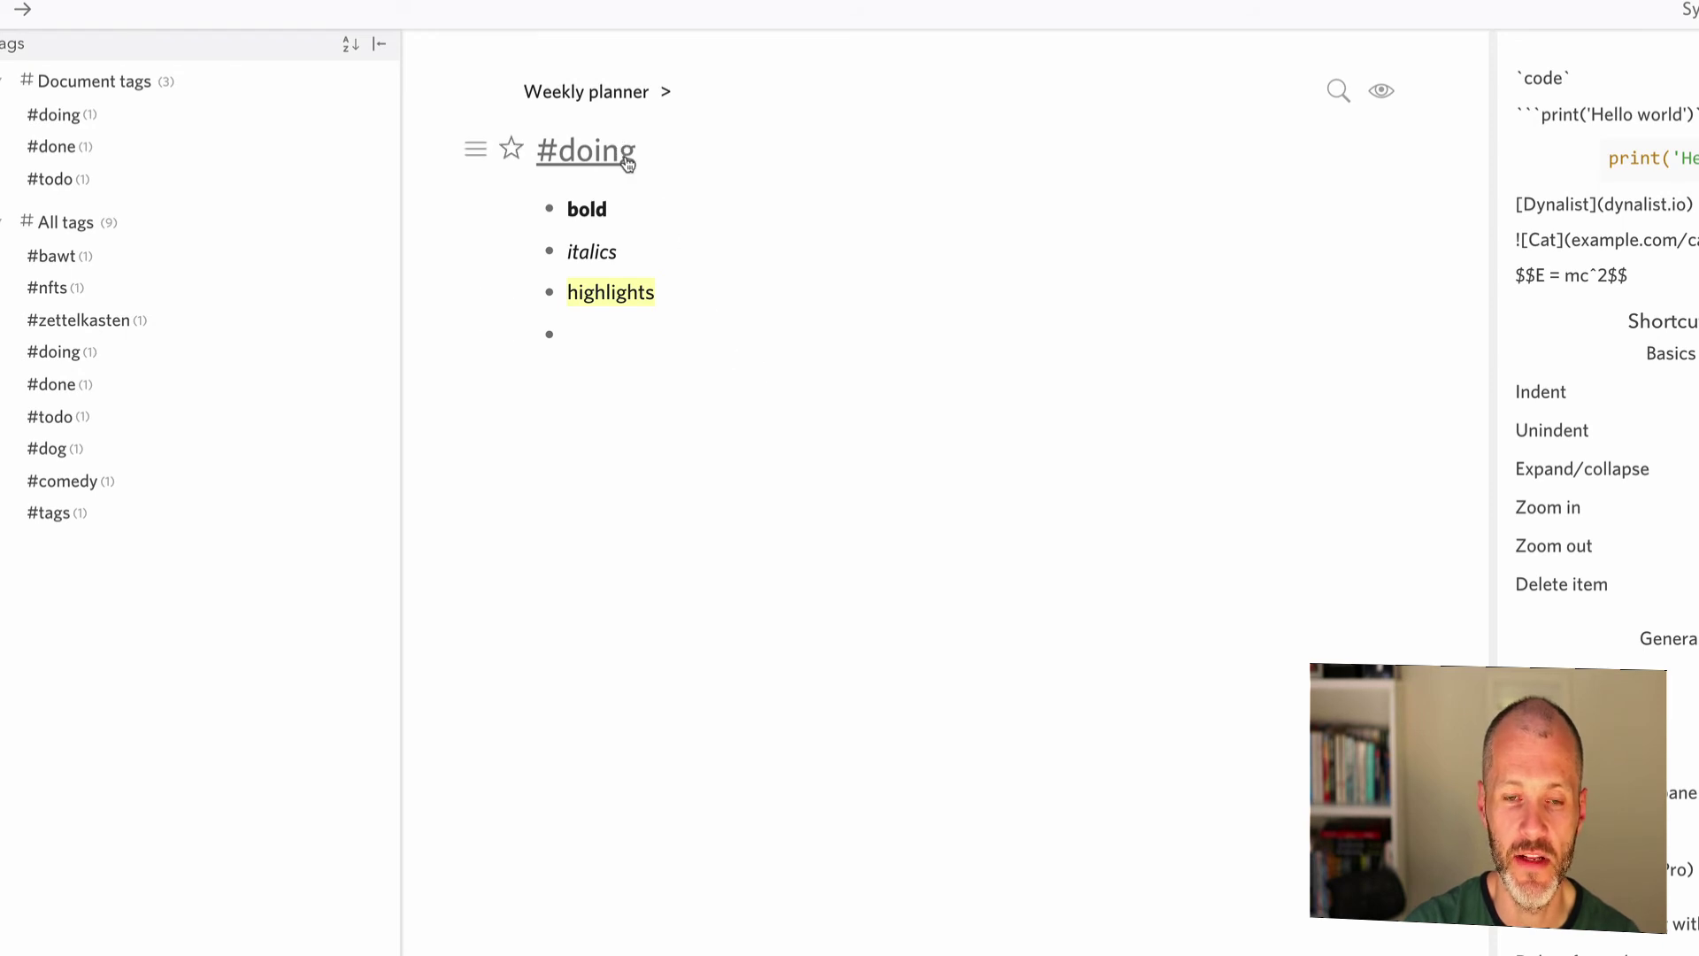
- Remove a stray # from the empty bullet below highlights, leaving it empty
{"action": "left_click", "coordinate": [659, 333]}
{"action": "type", "text": "#"}
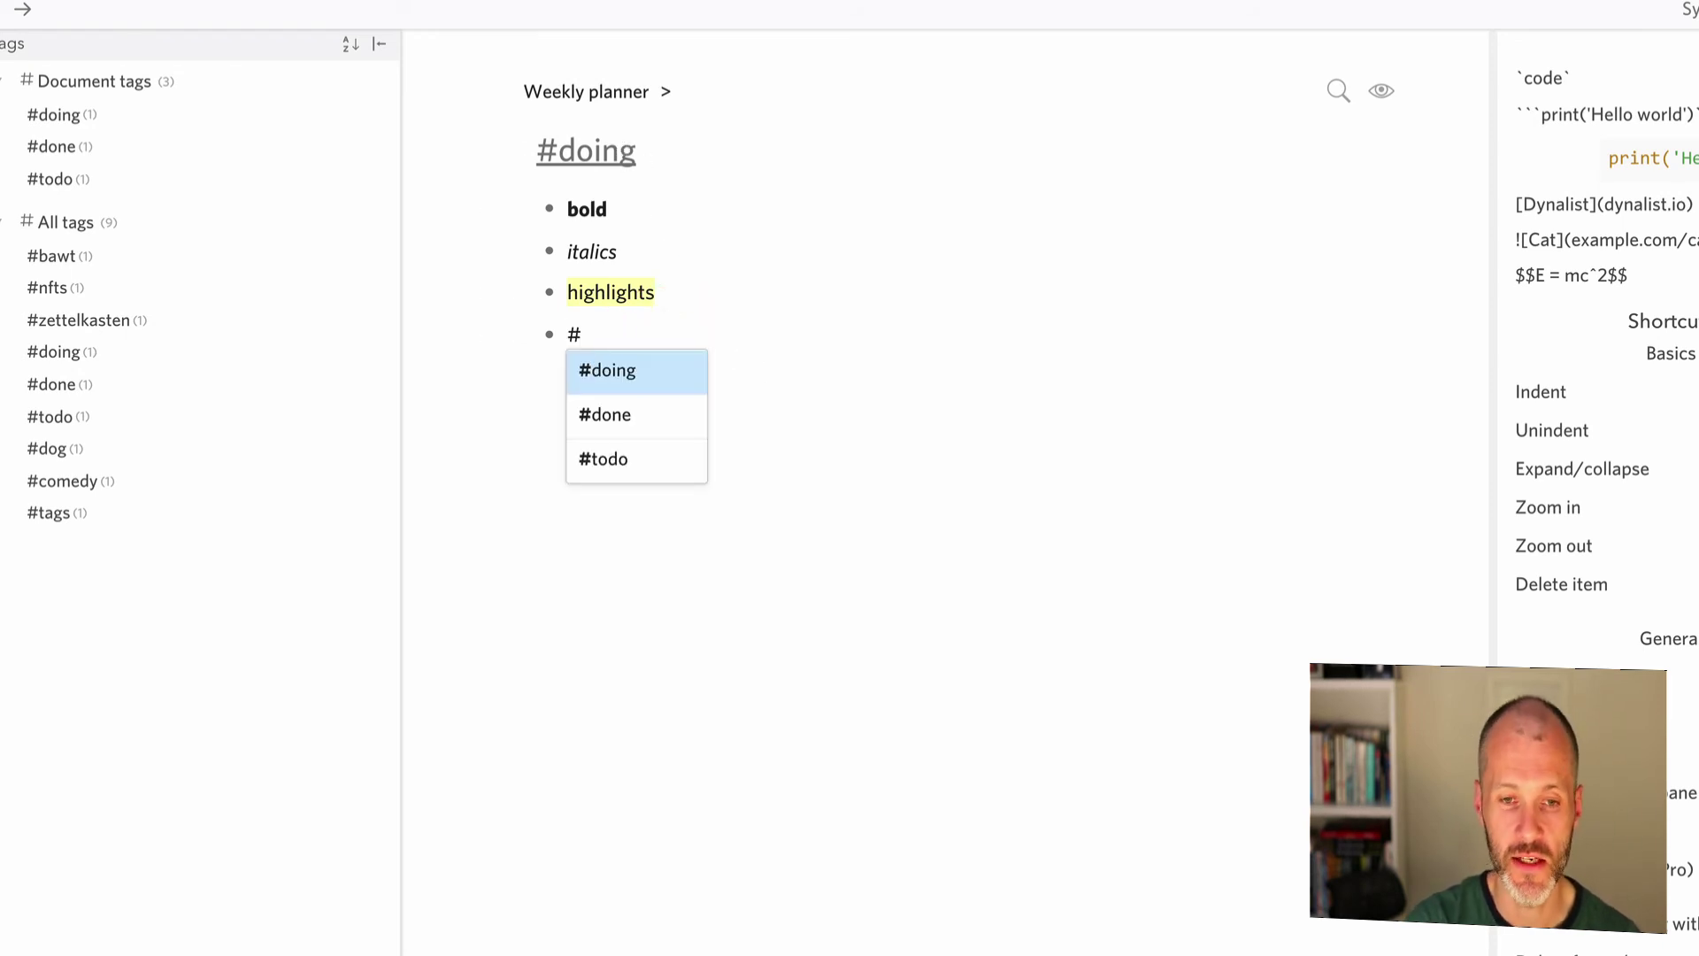
{"action": "key", "text": "BackSpace"}
{"action": "key", "text": "BackSpace"}
{"action": "key", "text": "Return"}
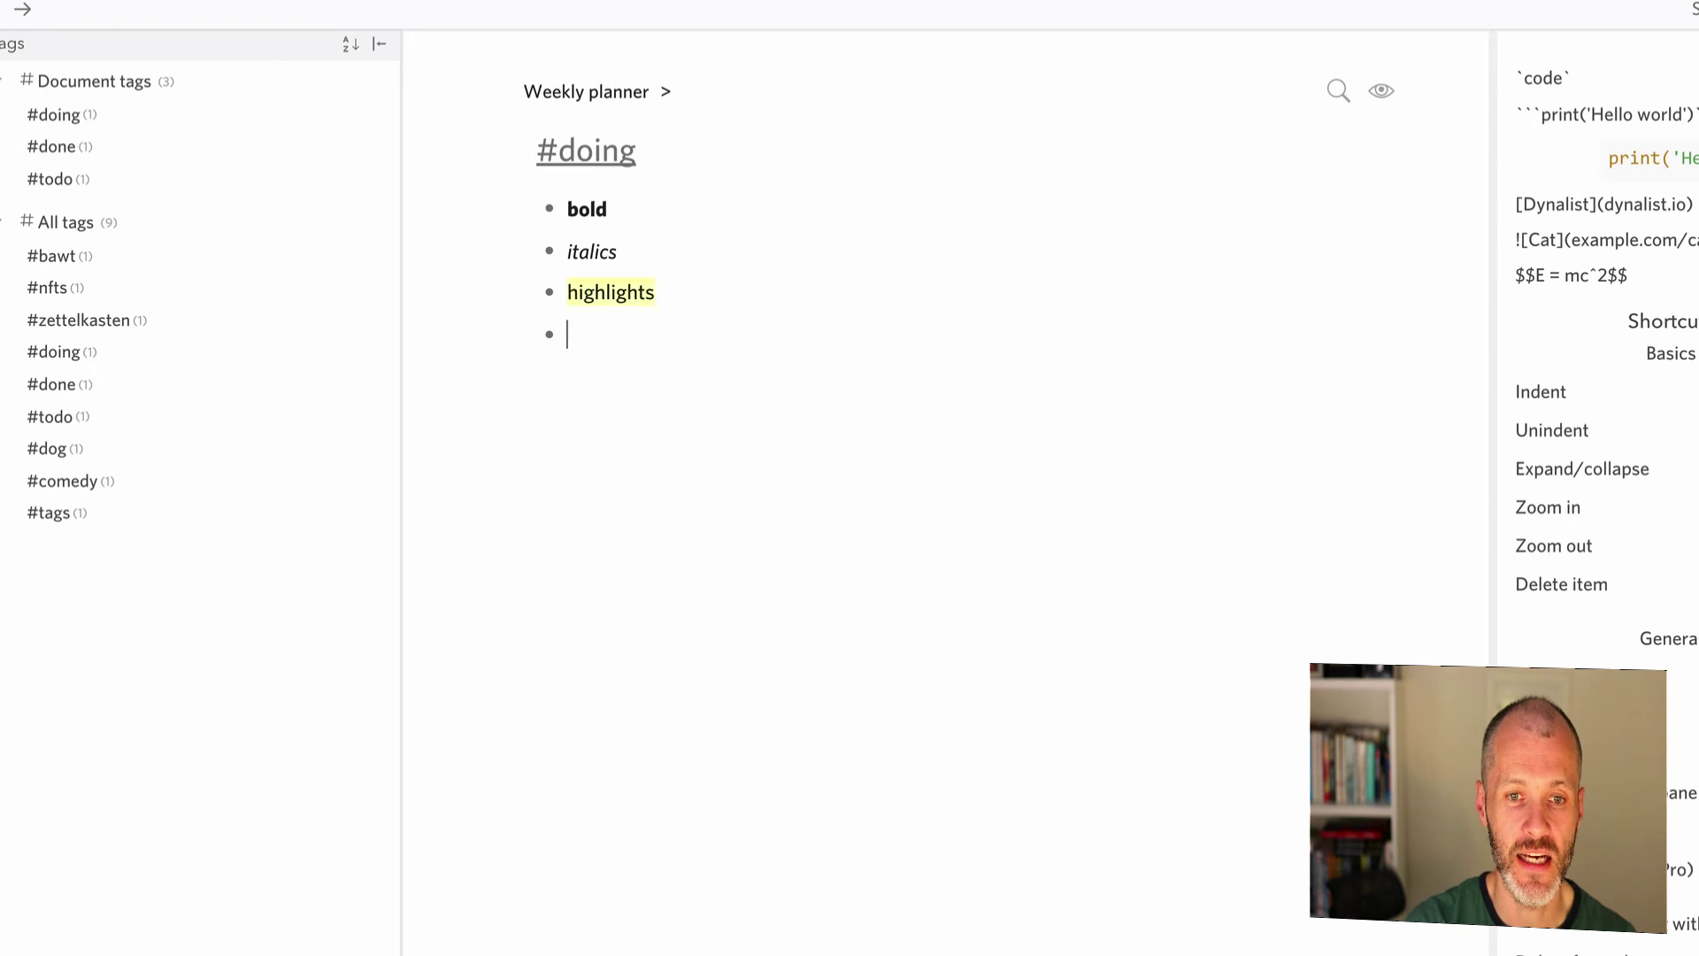
{"action": "key", "text": "Up"}
{"action": "key", "text": "Down"}
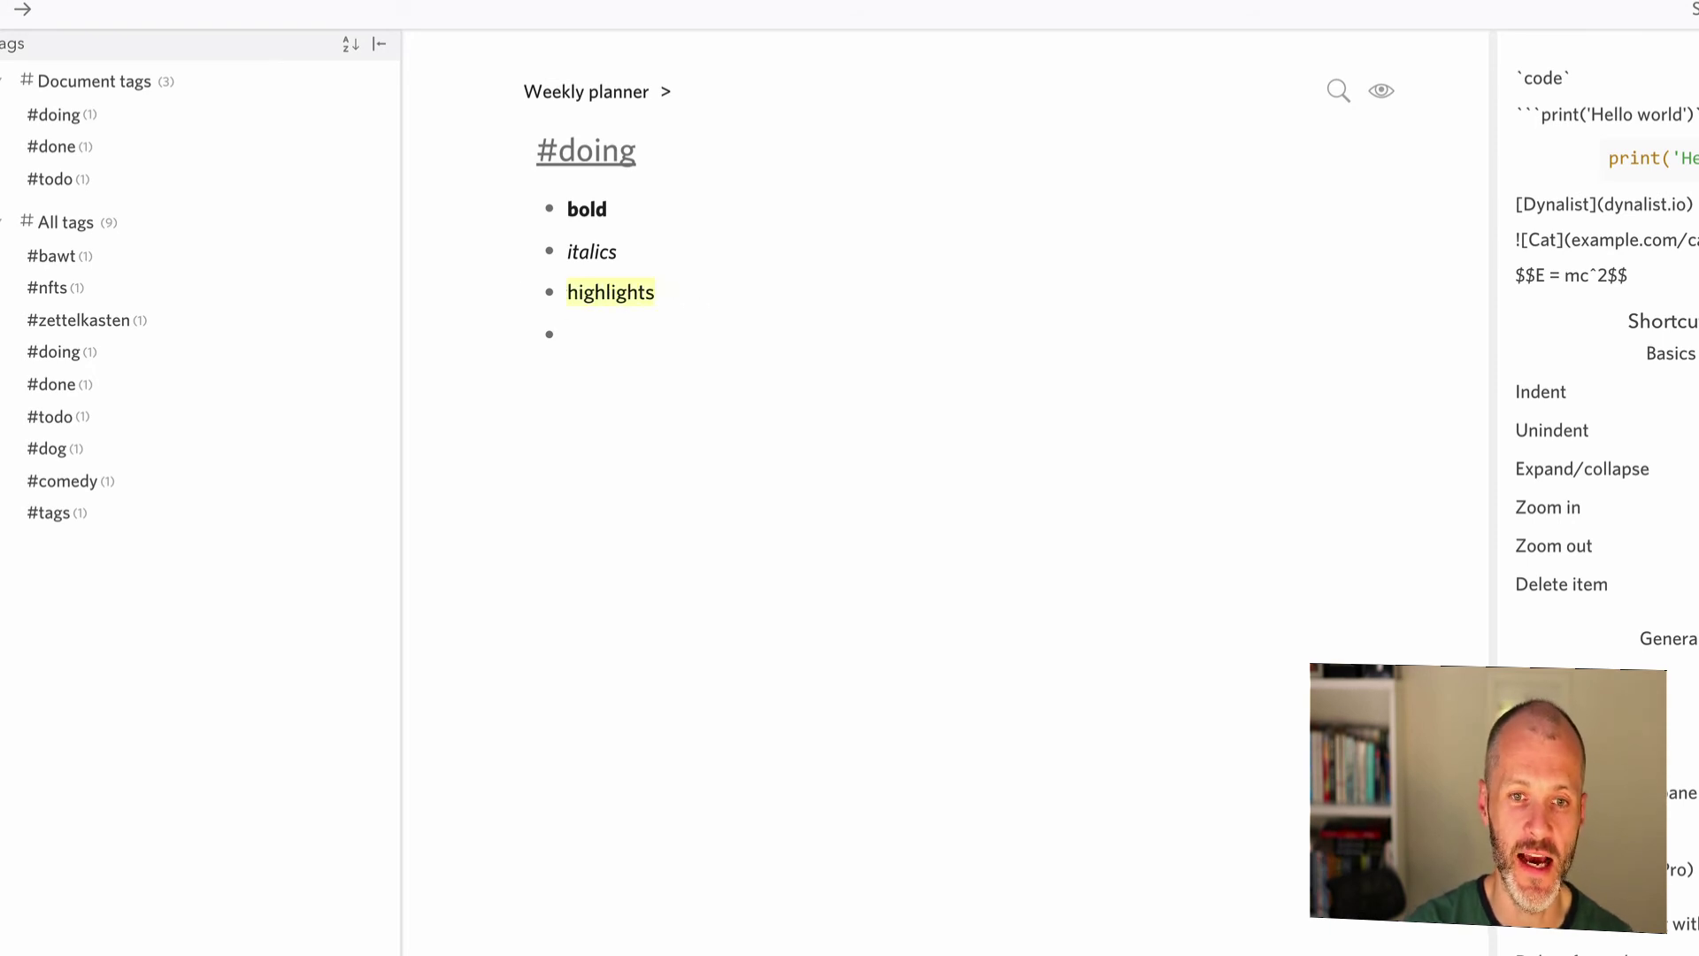
- Check off highlights, italics and bold with Ctrl+Enter, then return to the empty bullet
{"action": "key", "text": "Up"}
{"action": "key", "text": "Down"}
{"action": "key", "text": "Up"}
{"action": "key", "text": "ctrl+Return"}
{"action": "key", "text": "Up"}
{"action": "key", "text": "Up"}
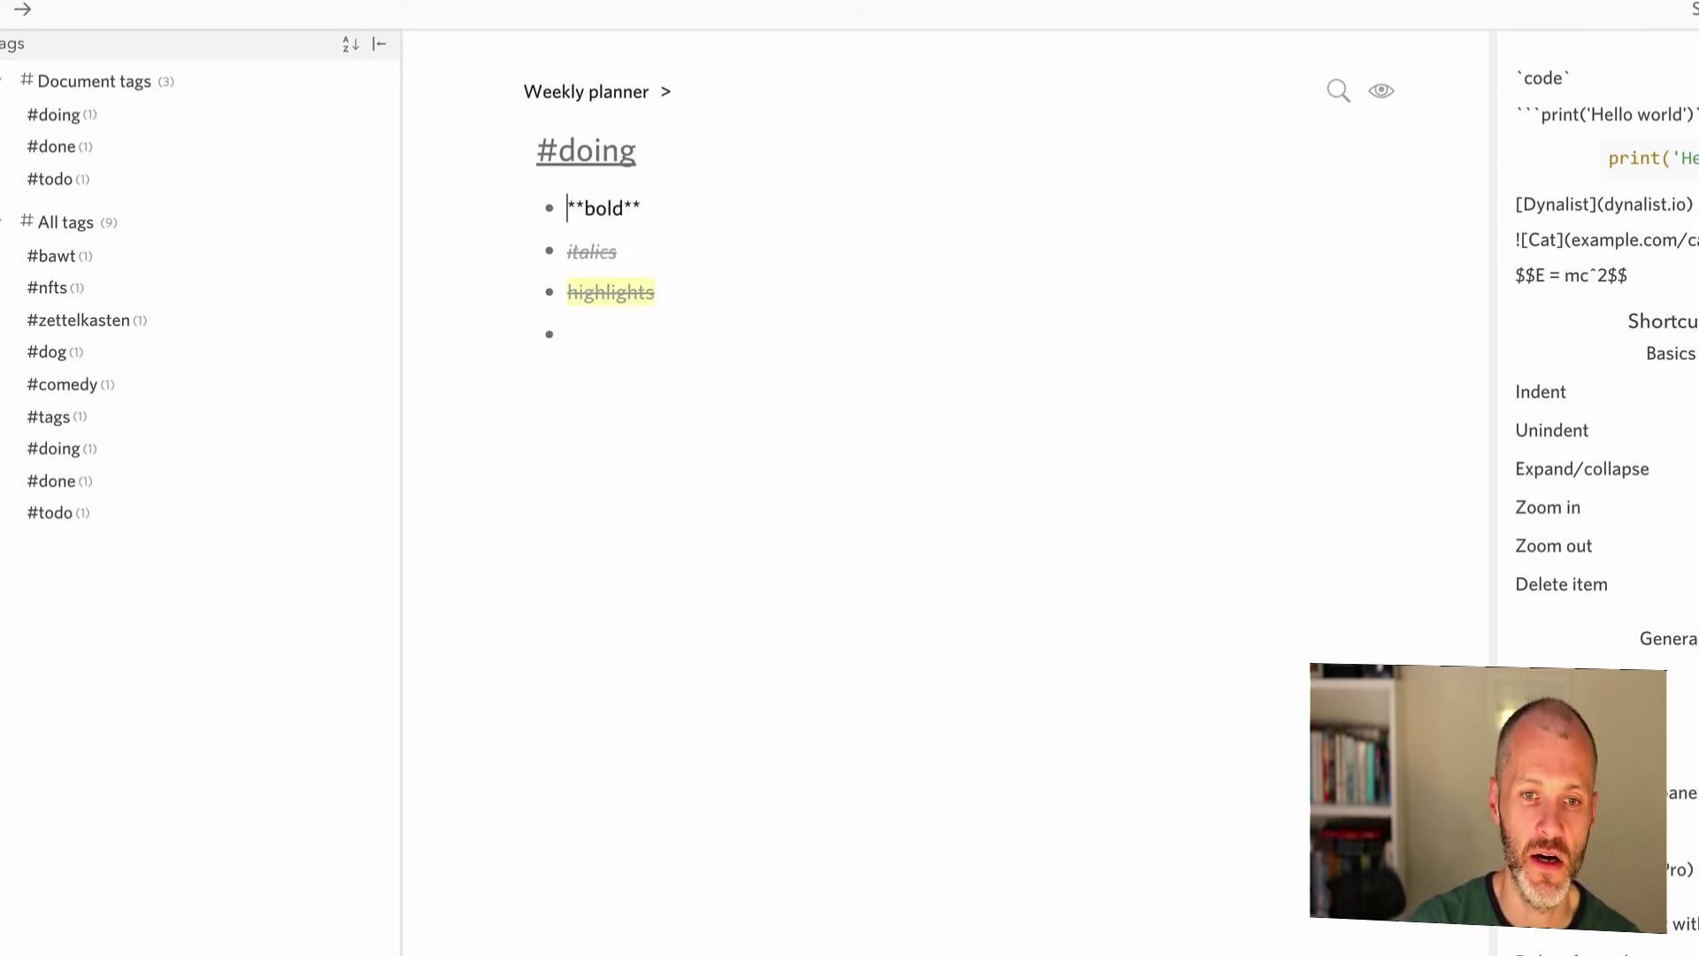
{"action": "key", "text": "ctrl+Return"}
{"action": "key", "text": "Down"}
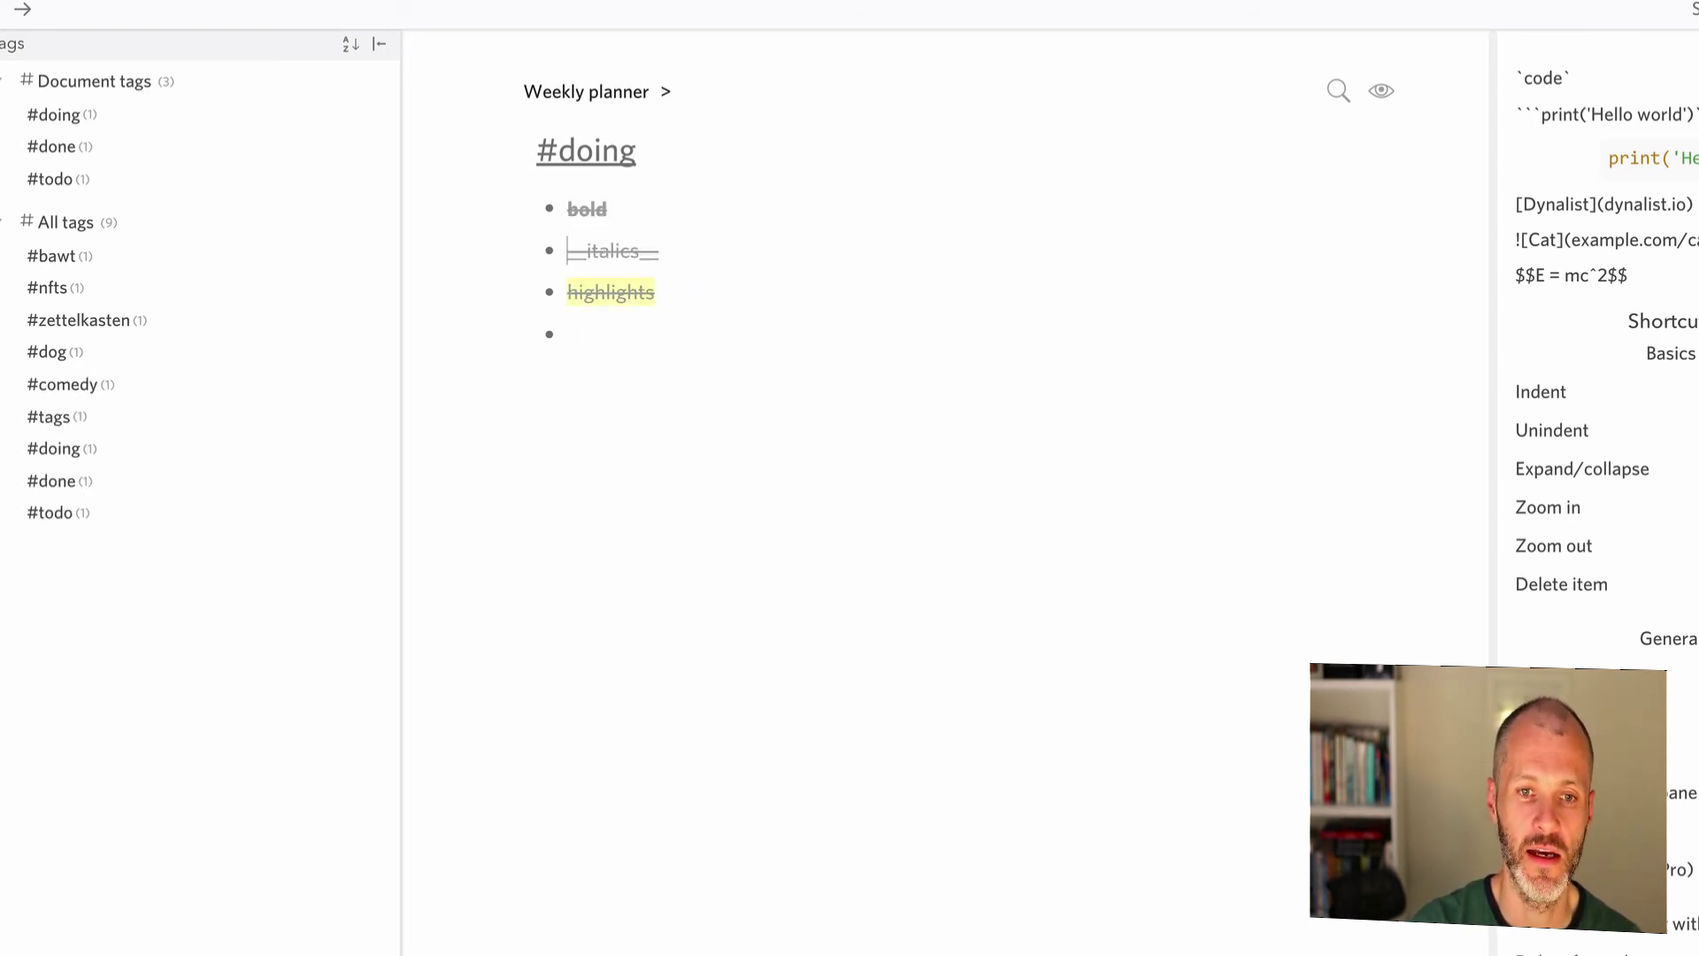
{"action": "left_click", "coordinate": [661, 327]}
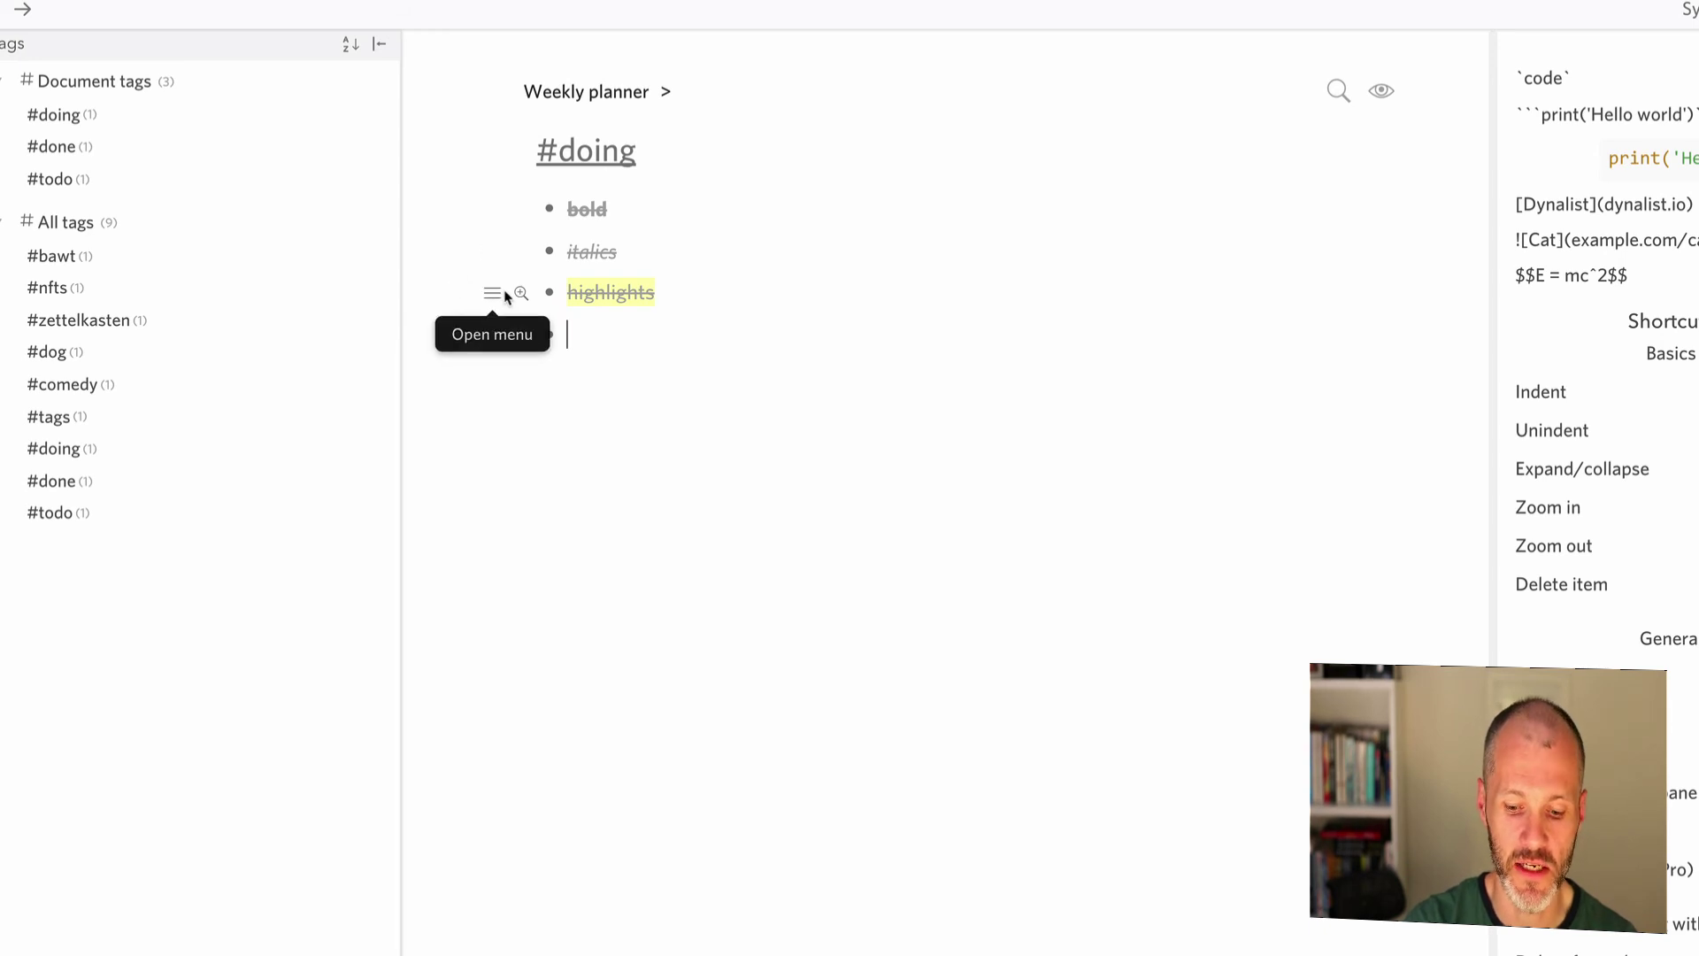
- Outline 'why outlining apps' with nested 'why do this ?' and 'faster than writing' / 'easier to capture idea' points
{"action": "type", "text": "why "}
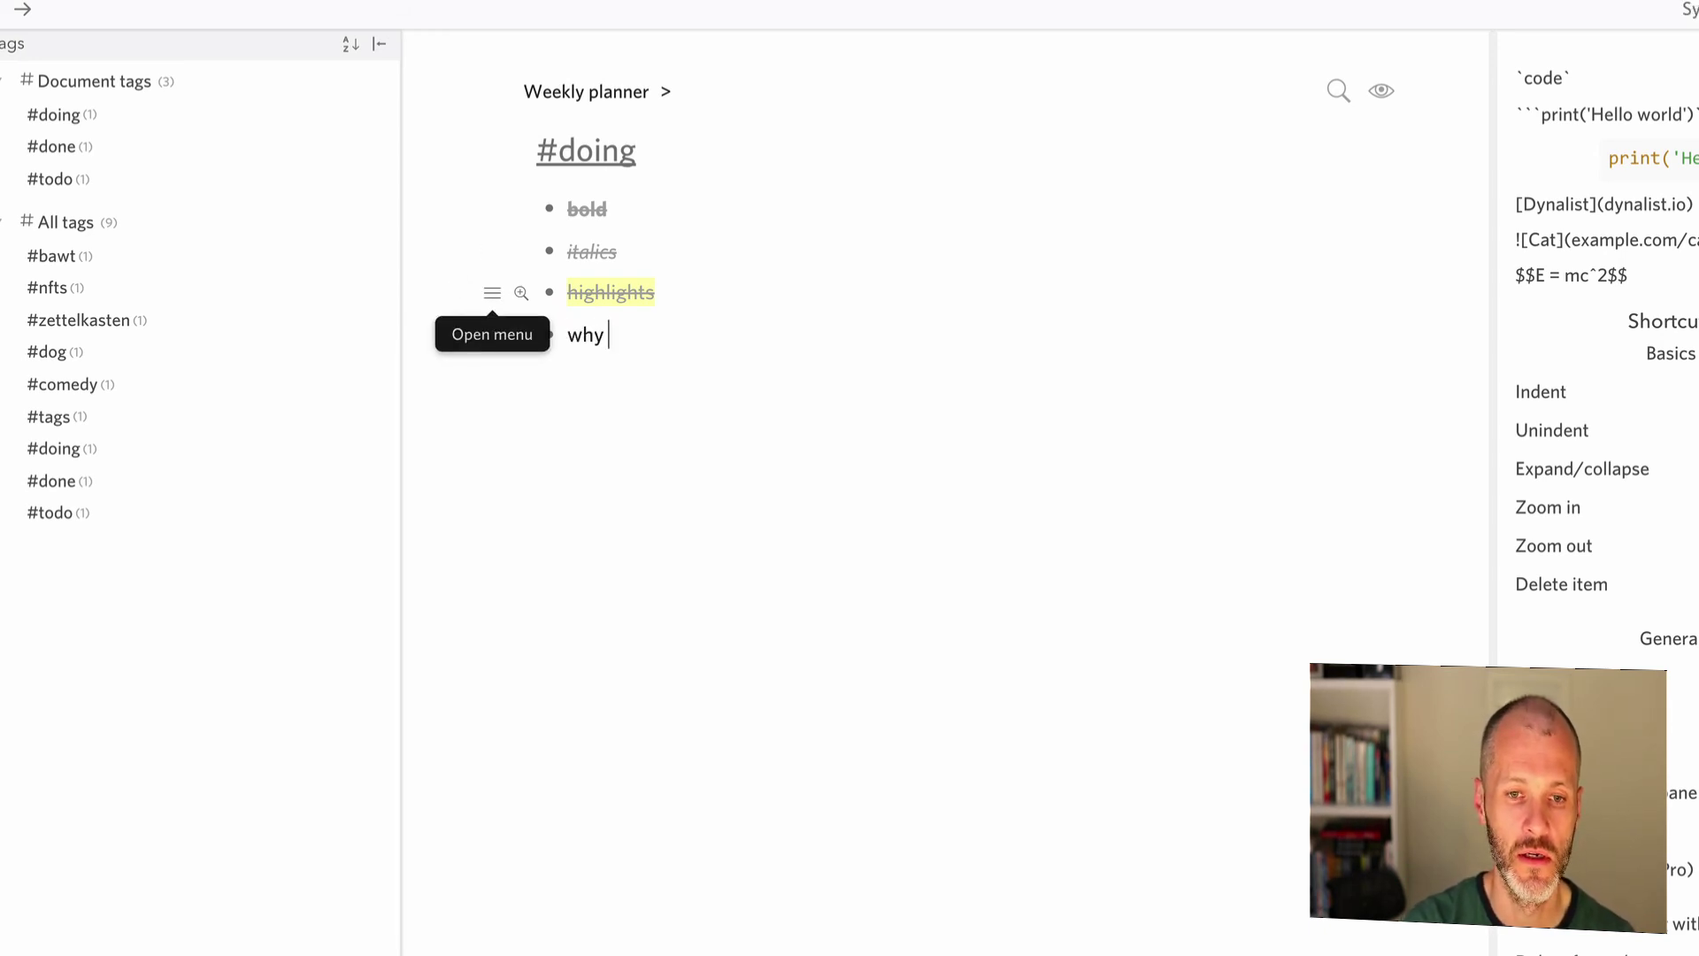
{"action": "type", "text": "outlining apps"}
{"action": "key", "text": "Return"}
{"action": "key", "text": "Tab"}
{"action": "type", "text": "to "}
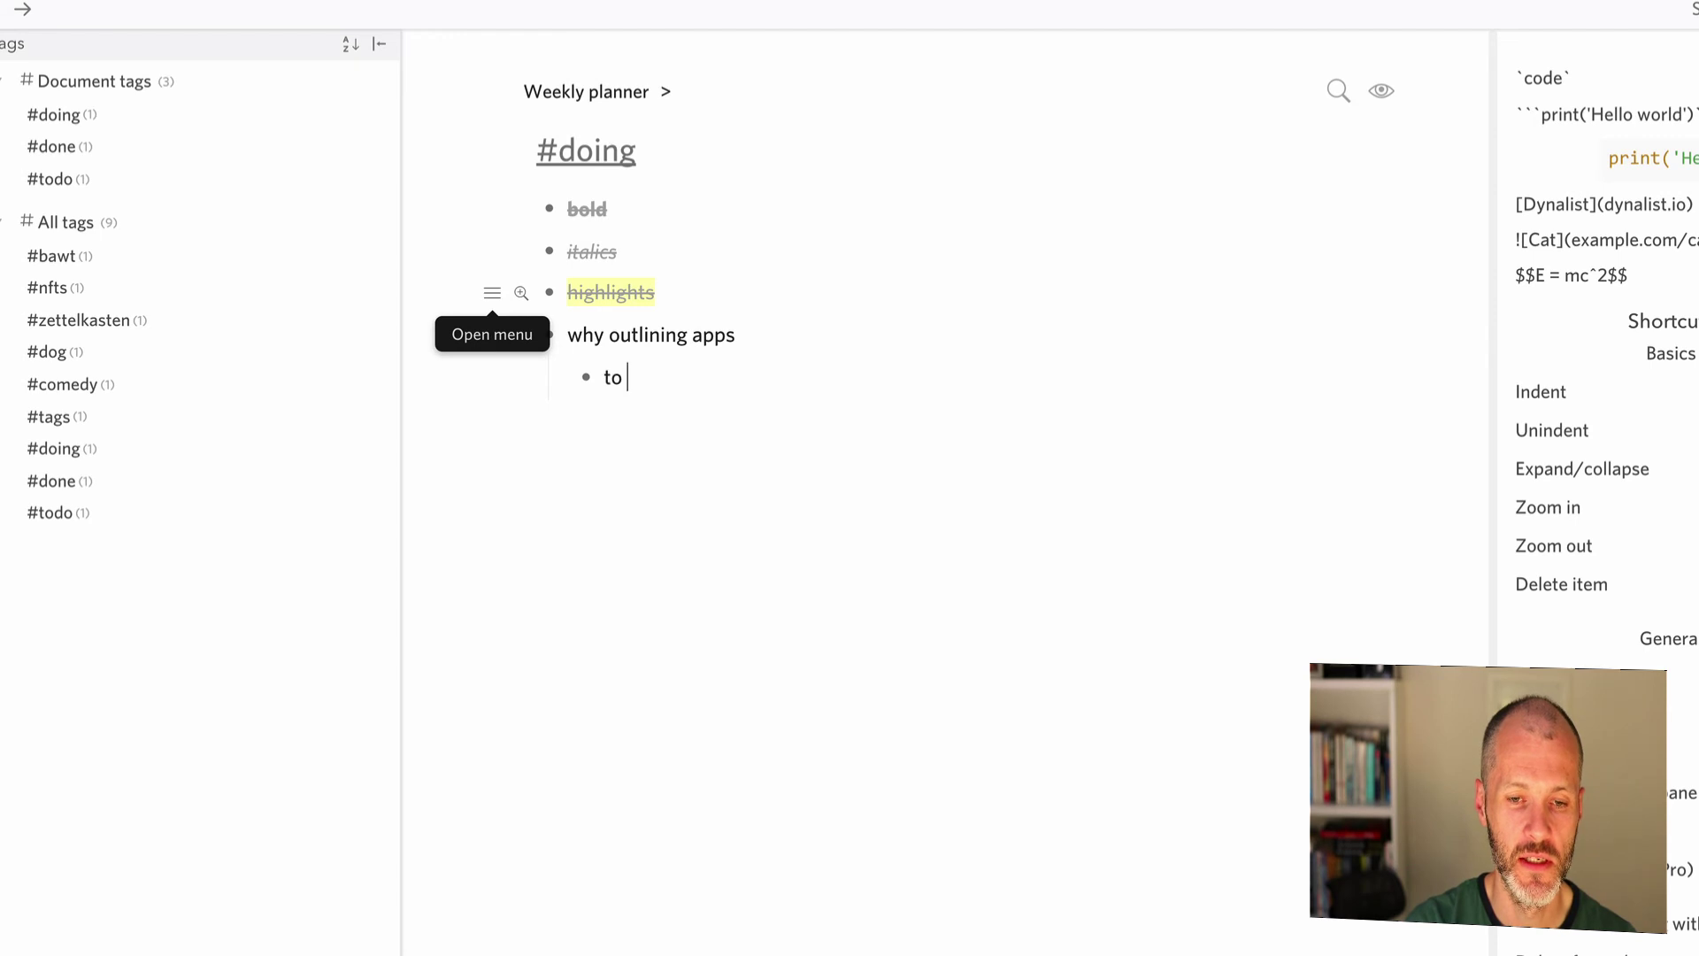
{"action": "type", "text": "explore thinking"}
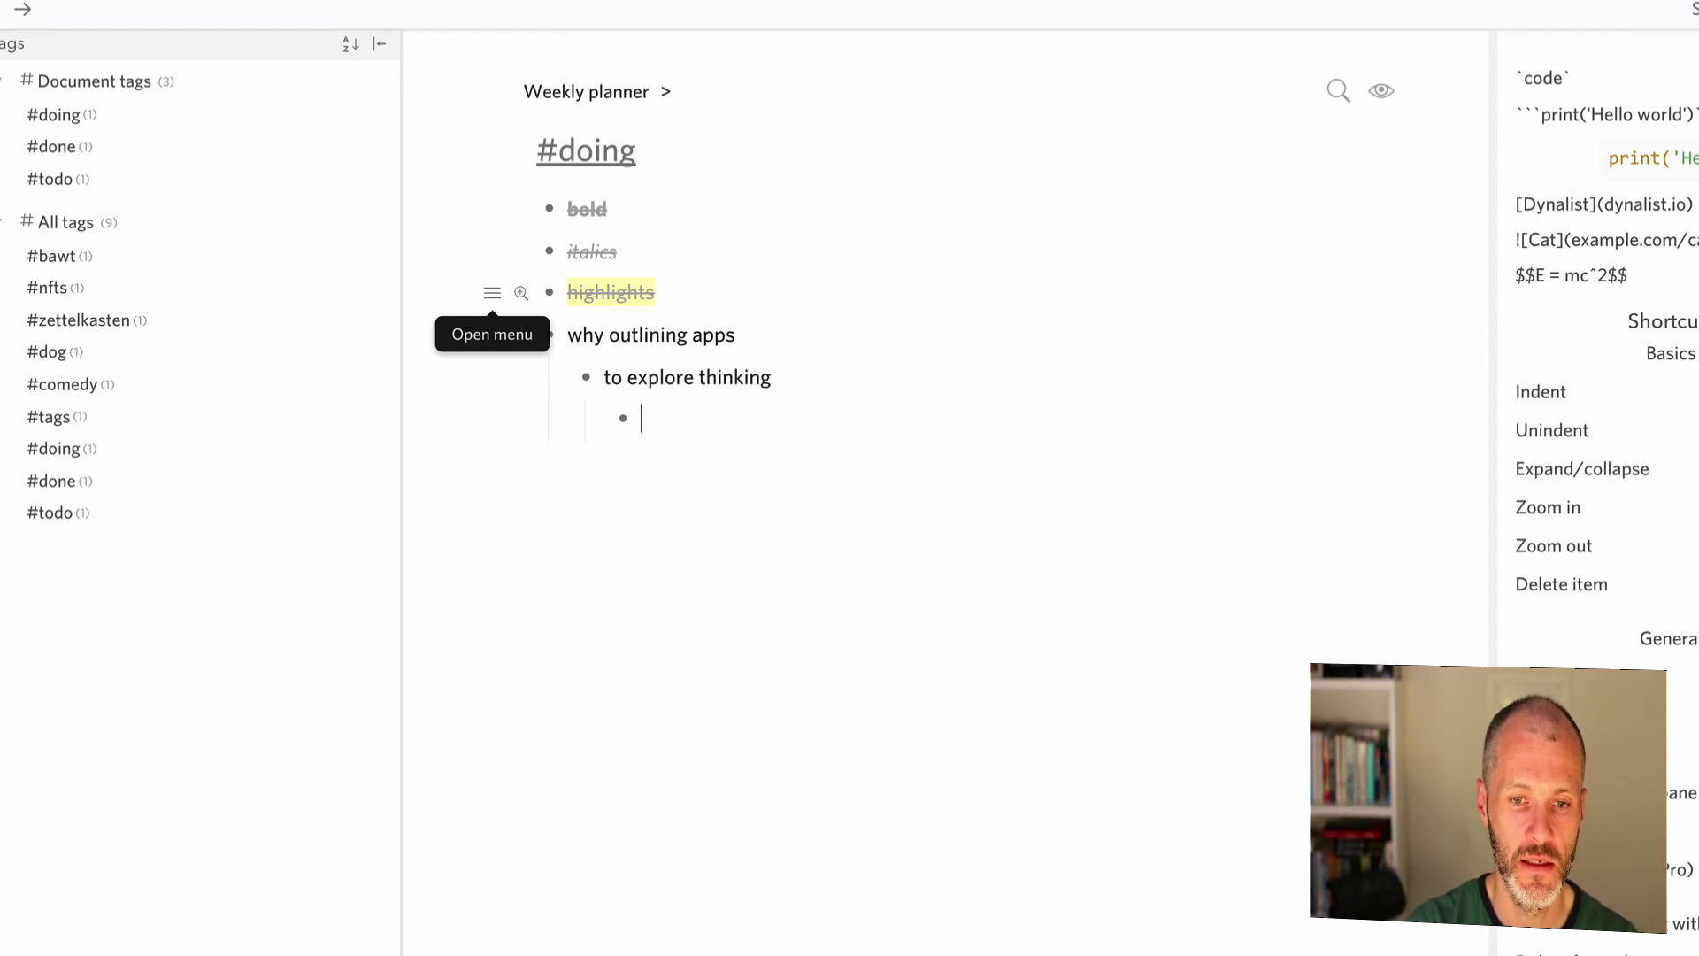
{"action": "type", "text": "but"}
{"action": "type", "text": " whty"}
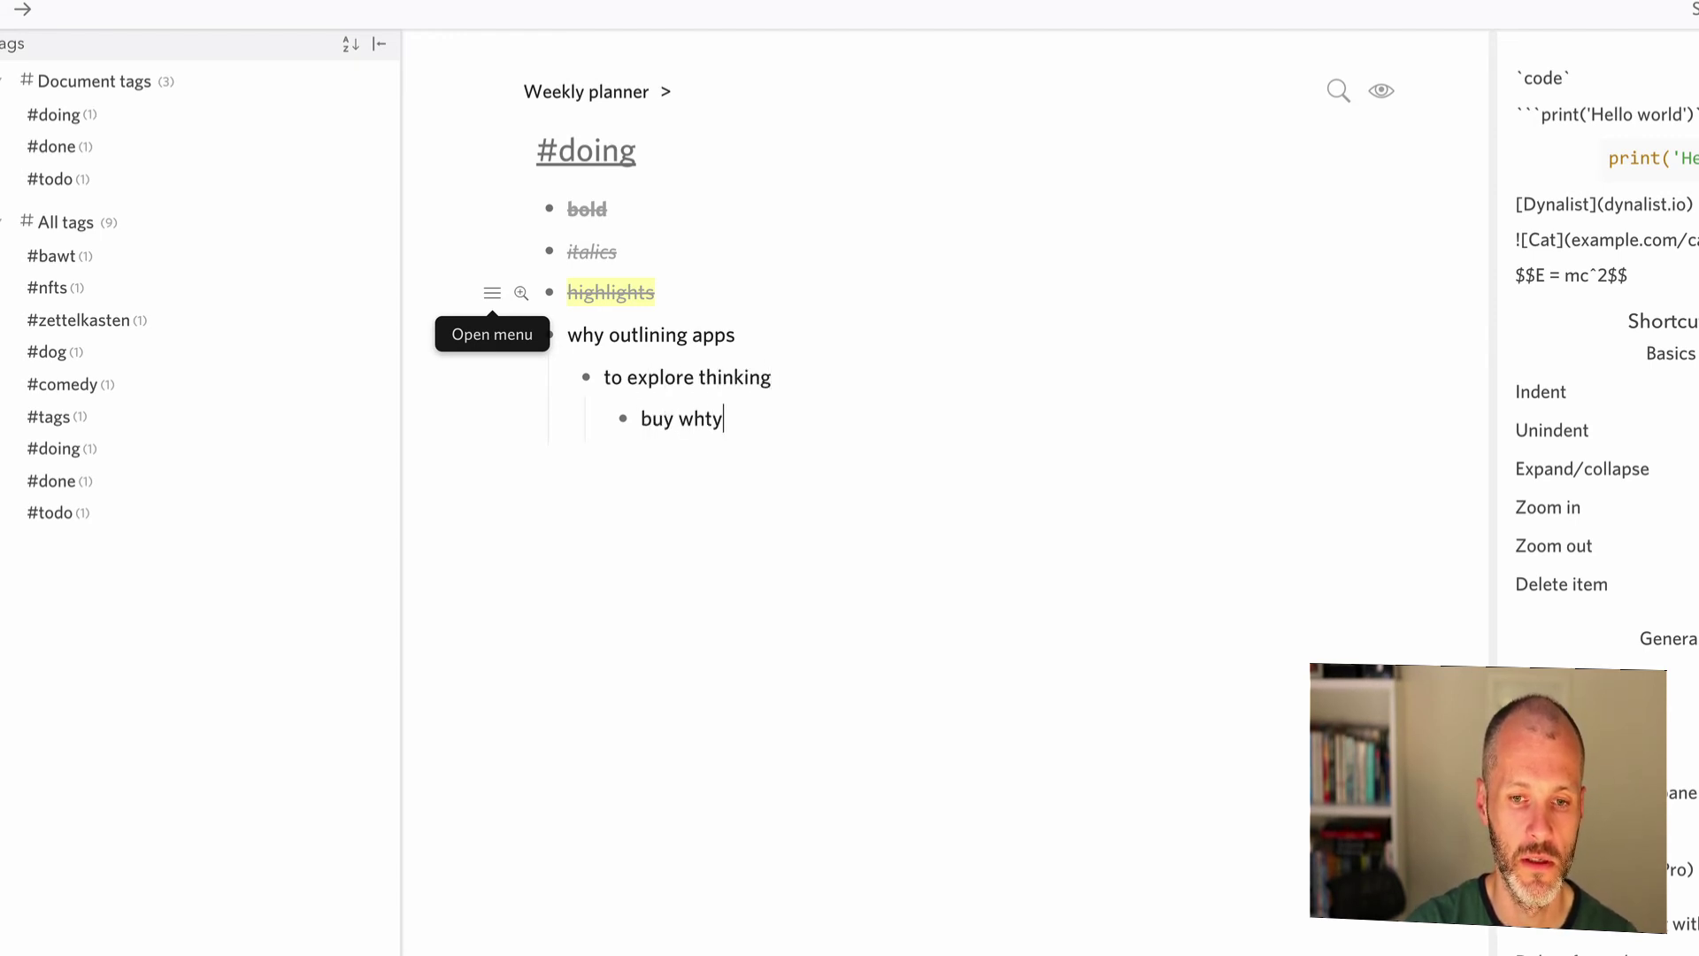
{"action": "key", "text": "BackSpace"}
{"action": "key", "text": "BackSpace"}
{"action": "type", "text": "y do this ?"}
{"action": "key", "text": "Return"}
{"action": "key", "text": "Tab"}
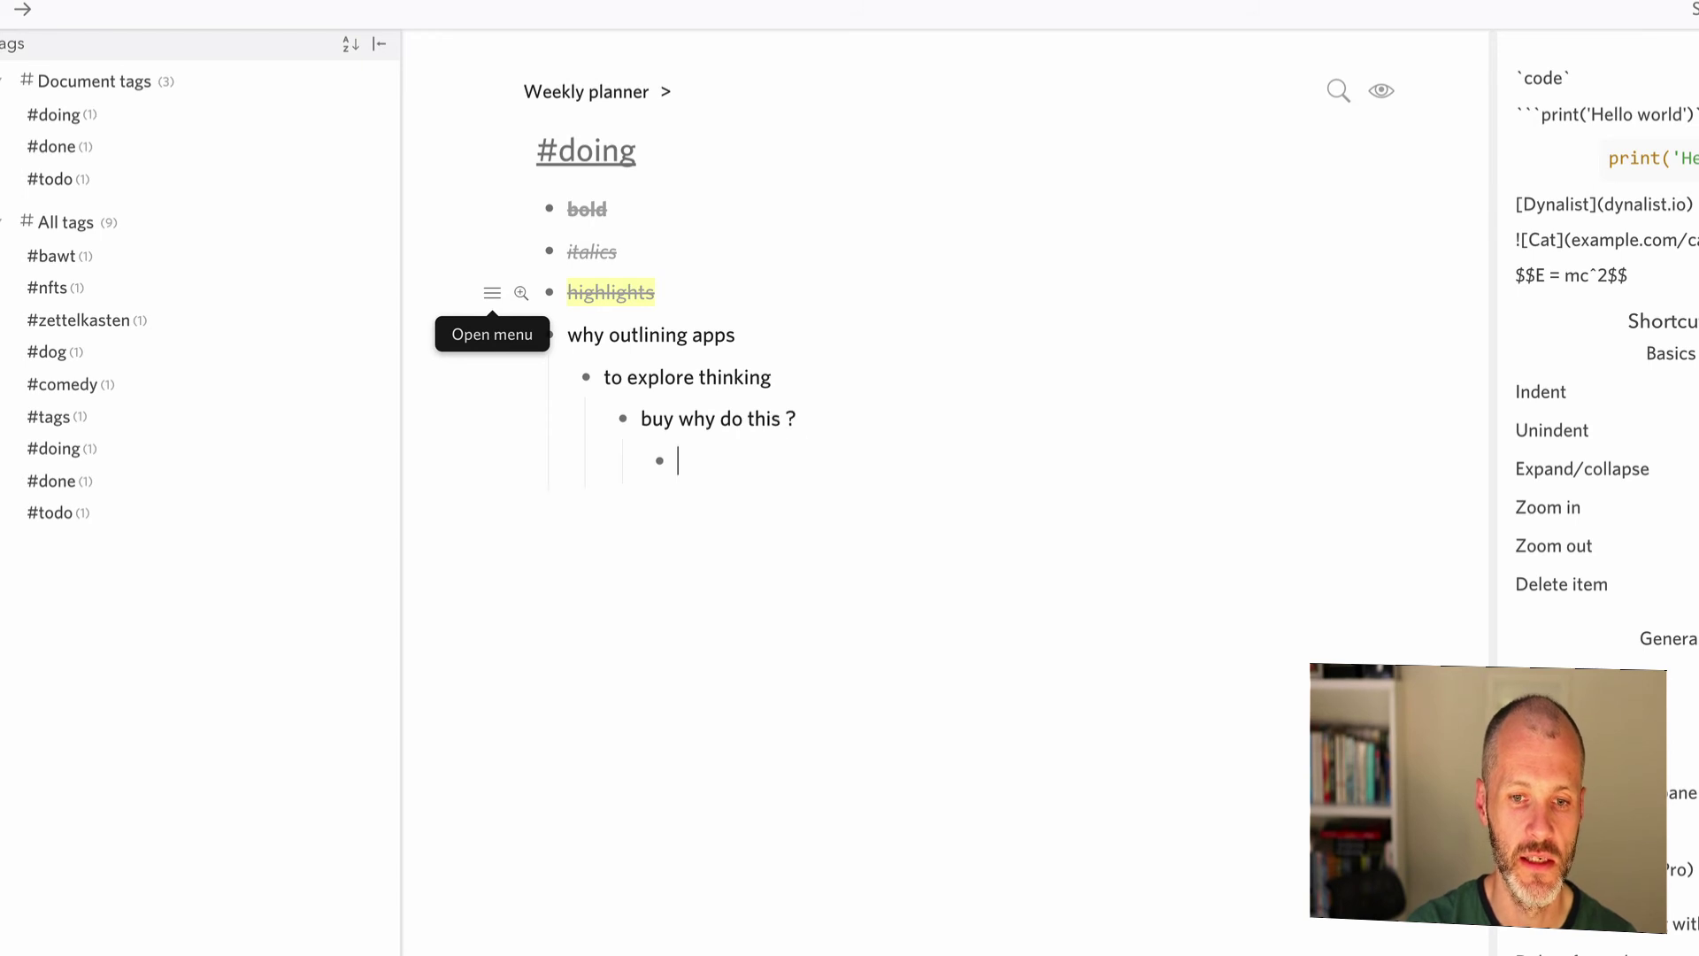
{"action": "type", "text": "faster than"}
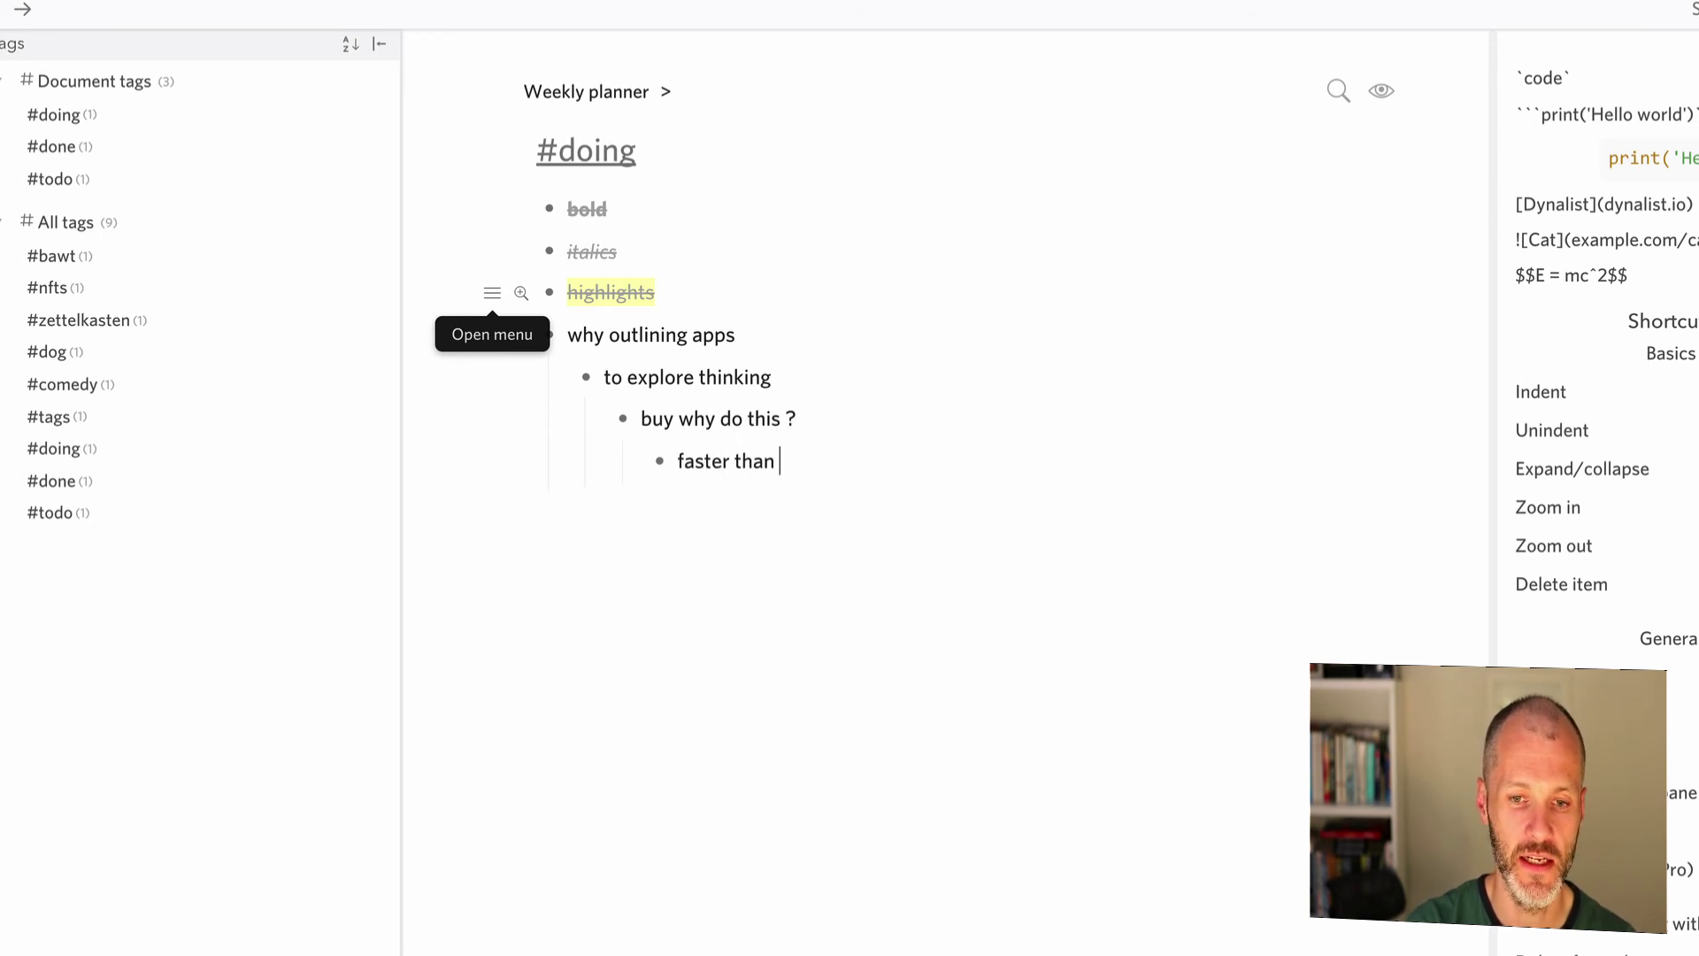
{"action": "type", "text": " writing"}
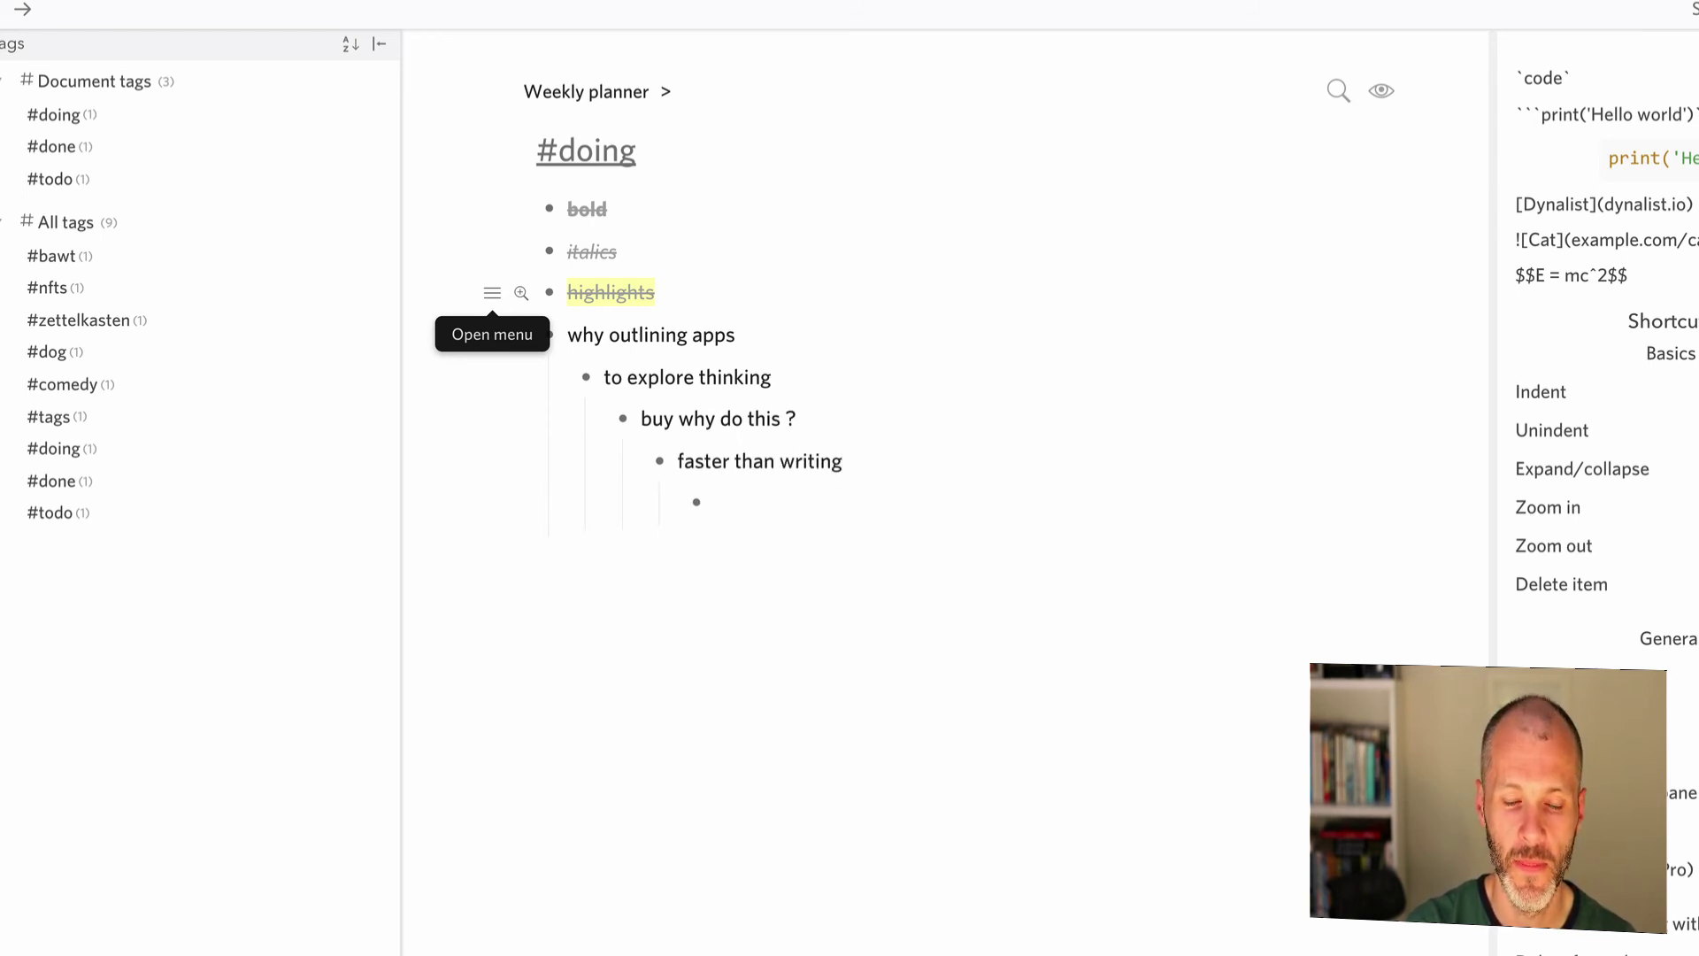
{"action": "type", "text": "easi"}
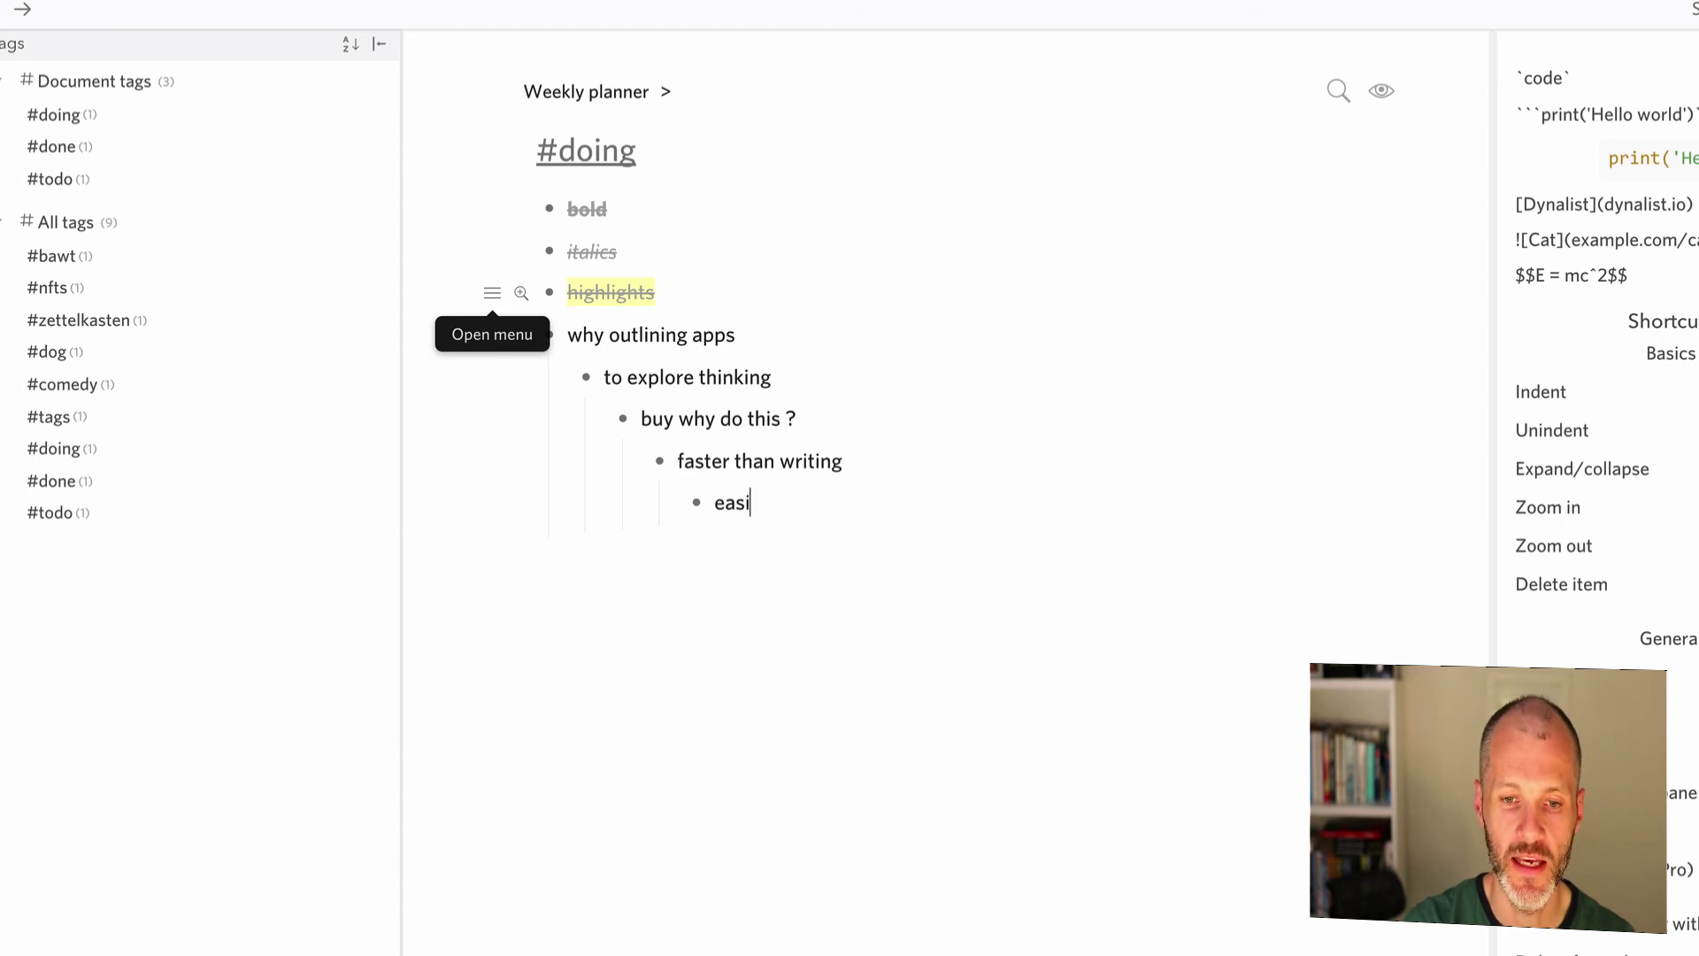
{"action": "type", "text": "er to capture ideas"}
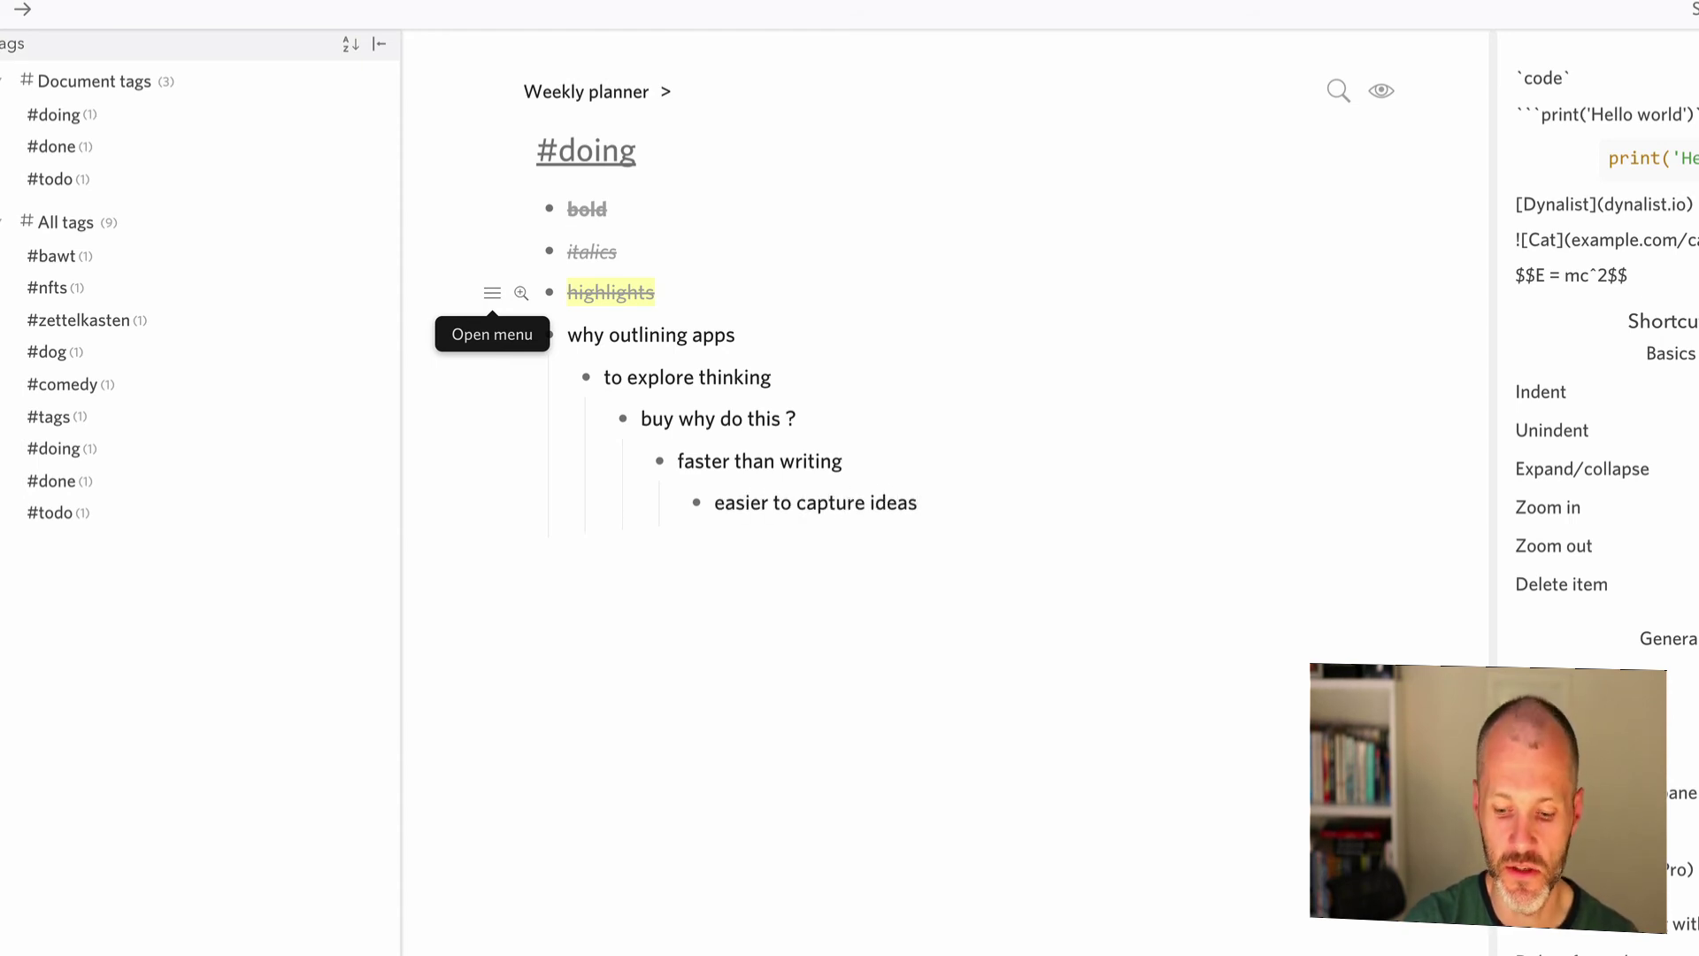
- Zoom into 'faster than writing' and add the child point 'don't worry about punctuation'
{"action": "key", "text": "Up"}
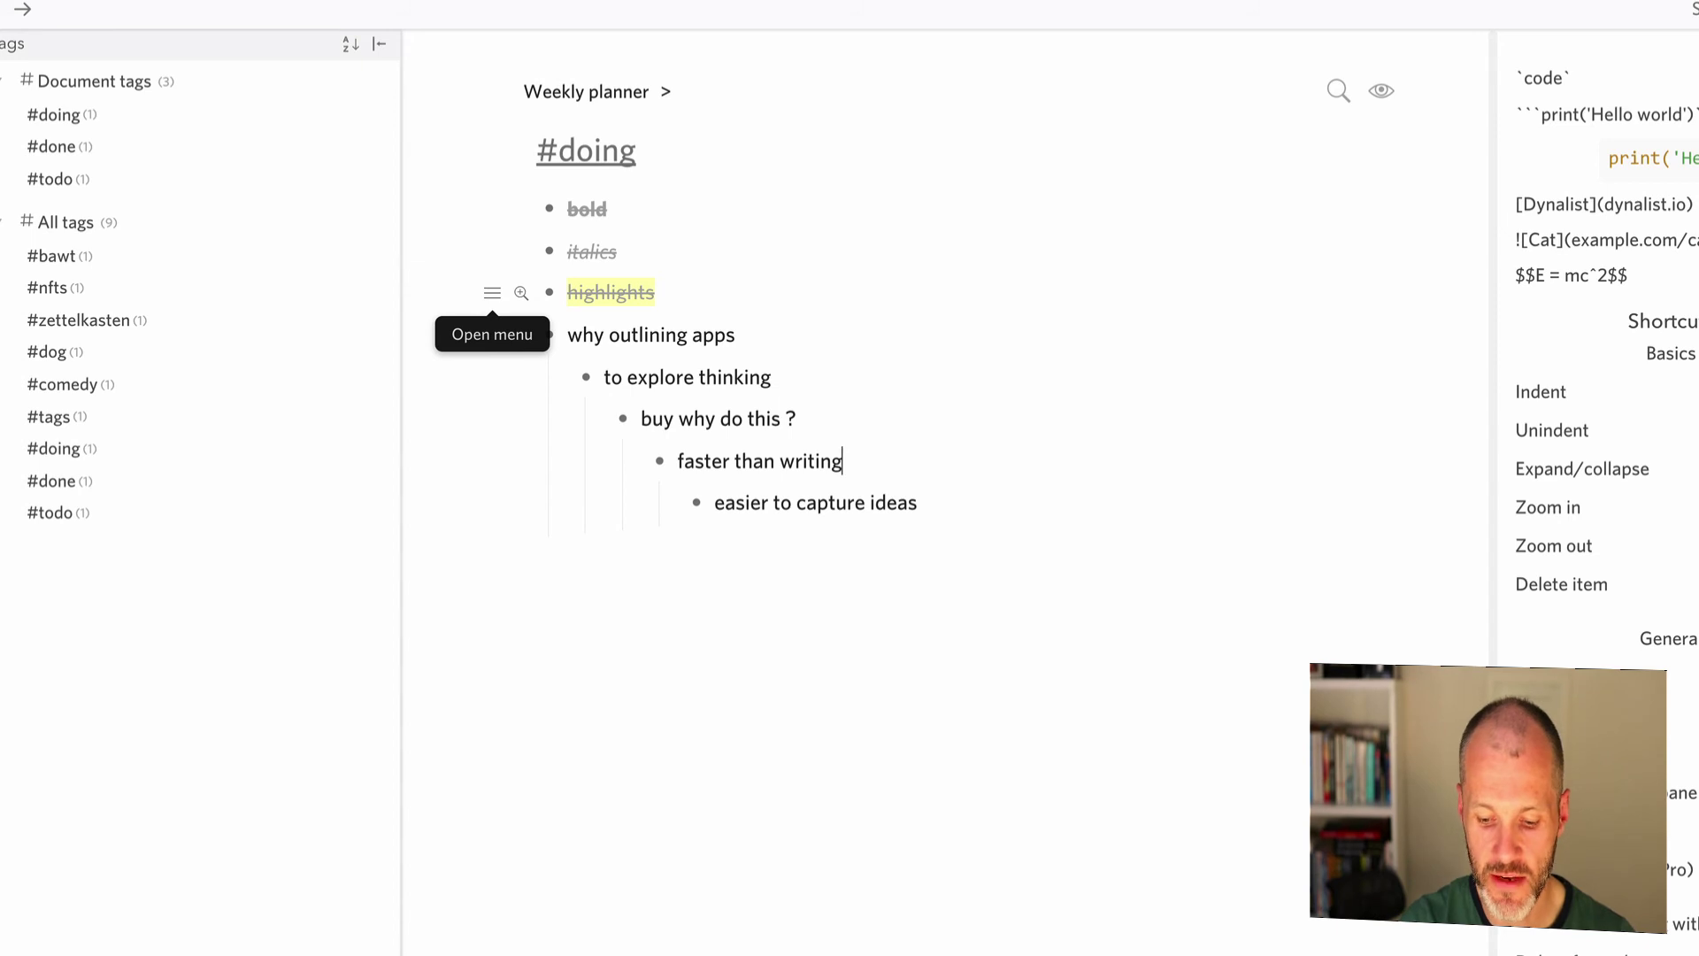
{"action": "key", "text": "ctrl+bracketright"}
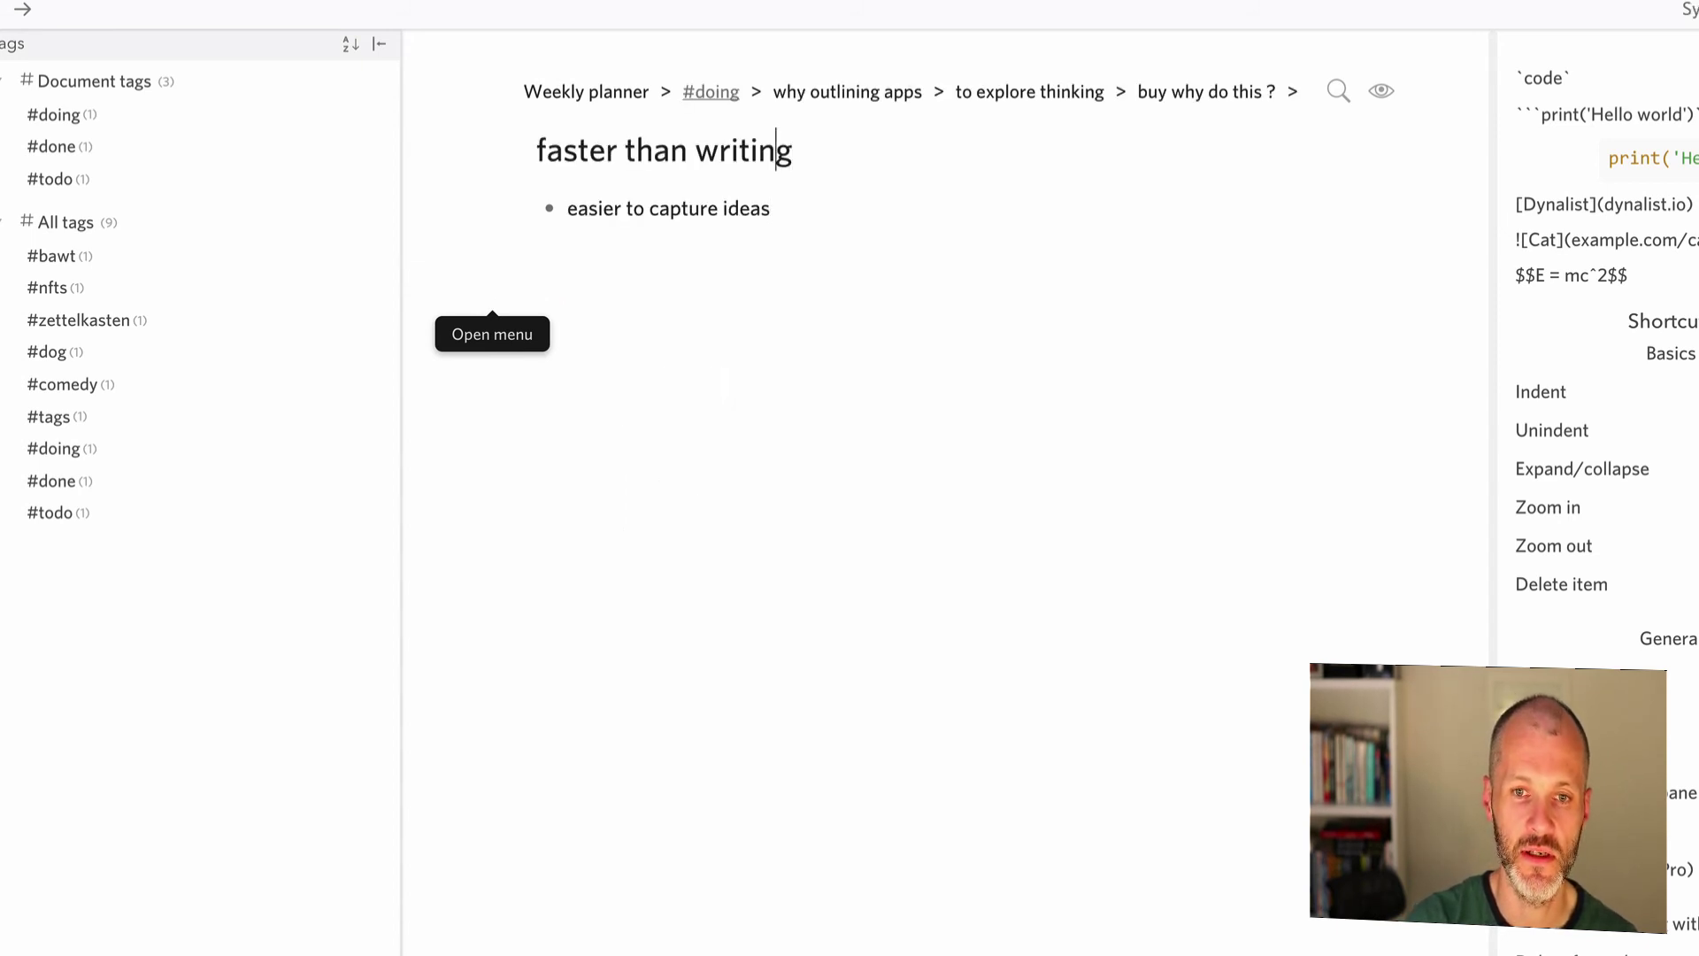
{"action": "key", "text": "End"}
{"action": "key", "text": "Return"}
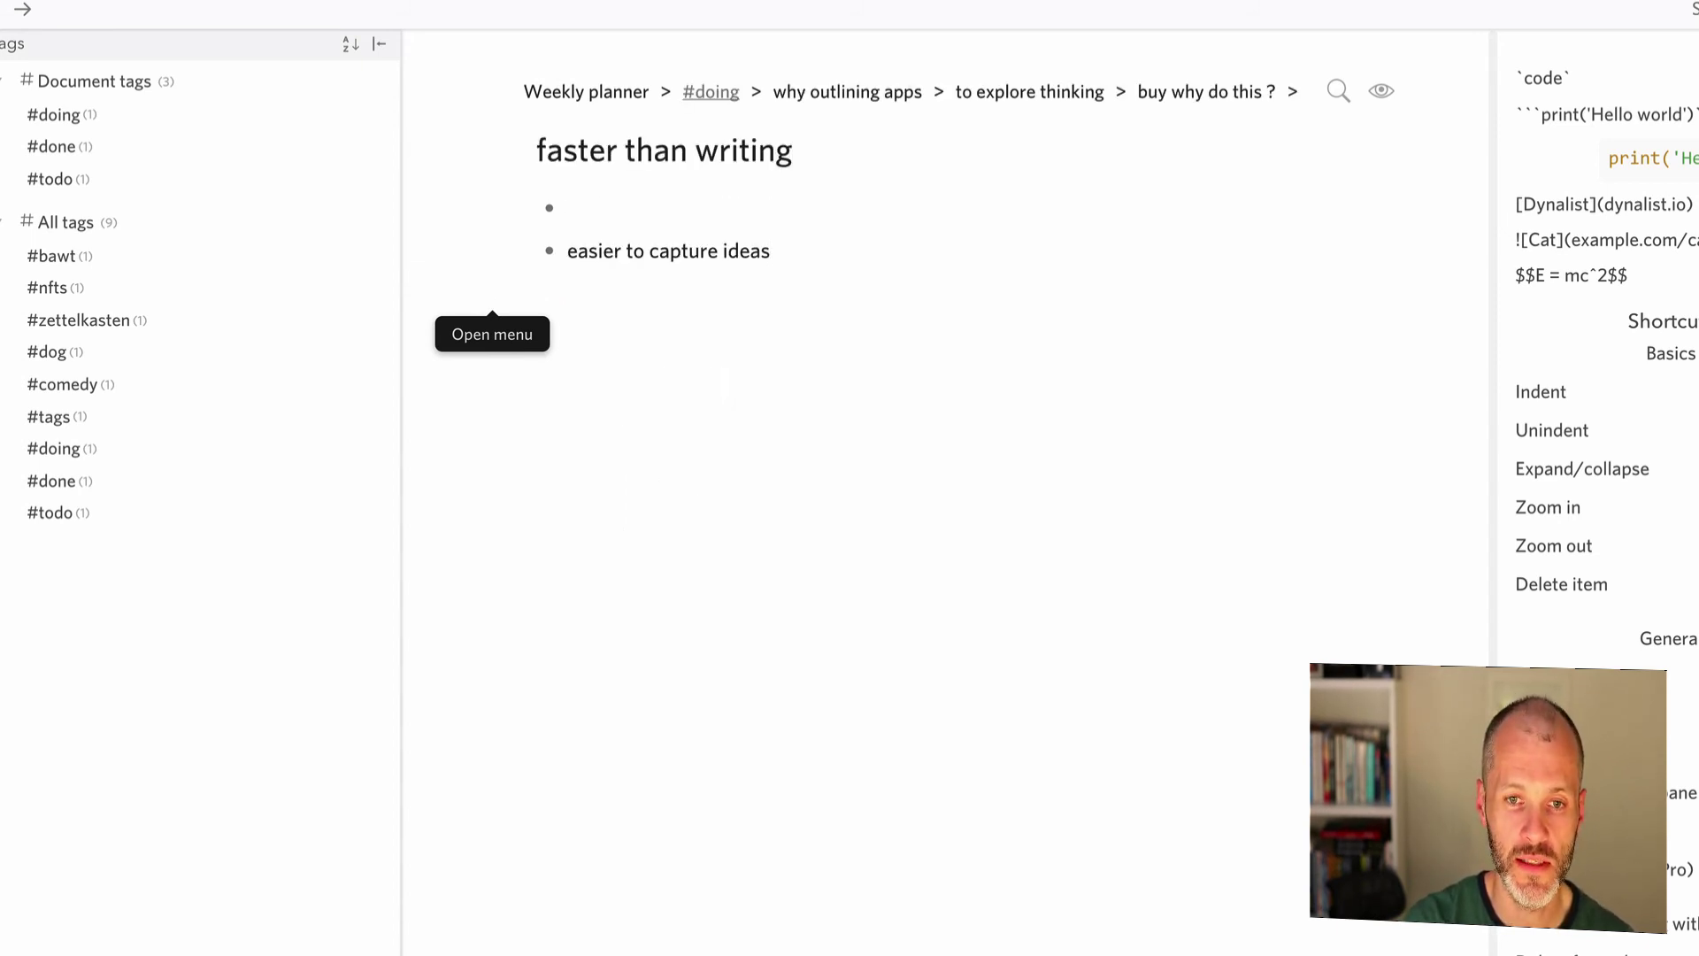
{"action": "type", "text": "don't worry about pu"}
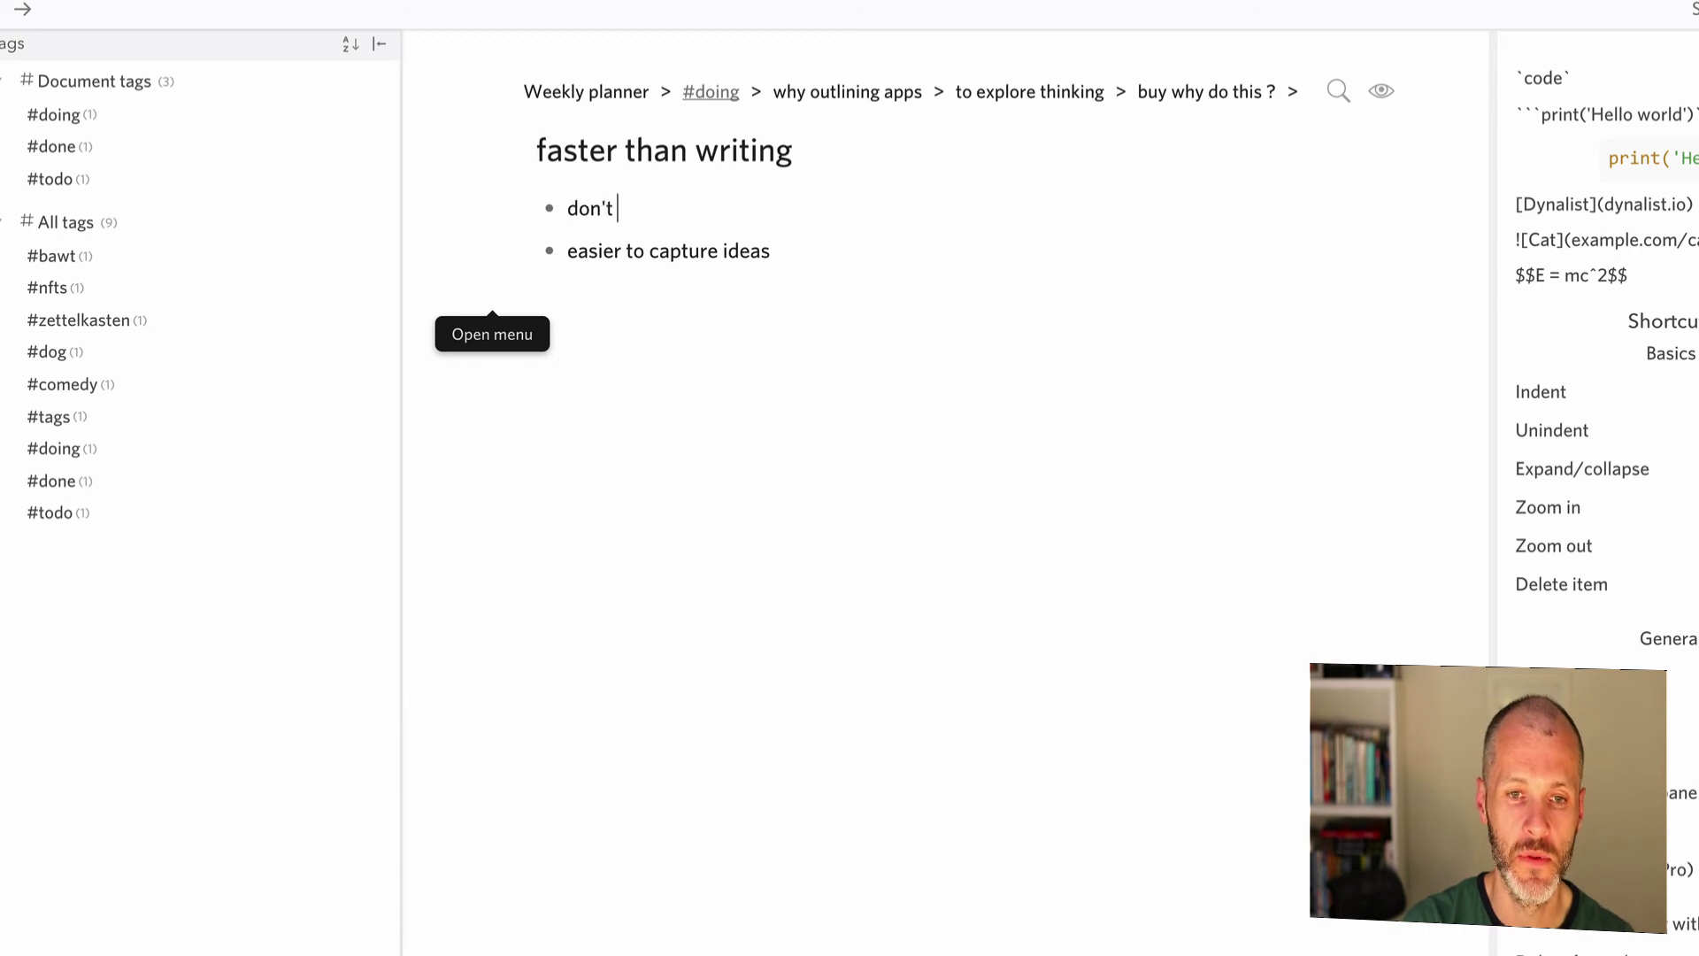
{"action": "type", "text": "nctuation"}
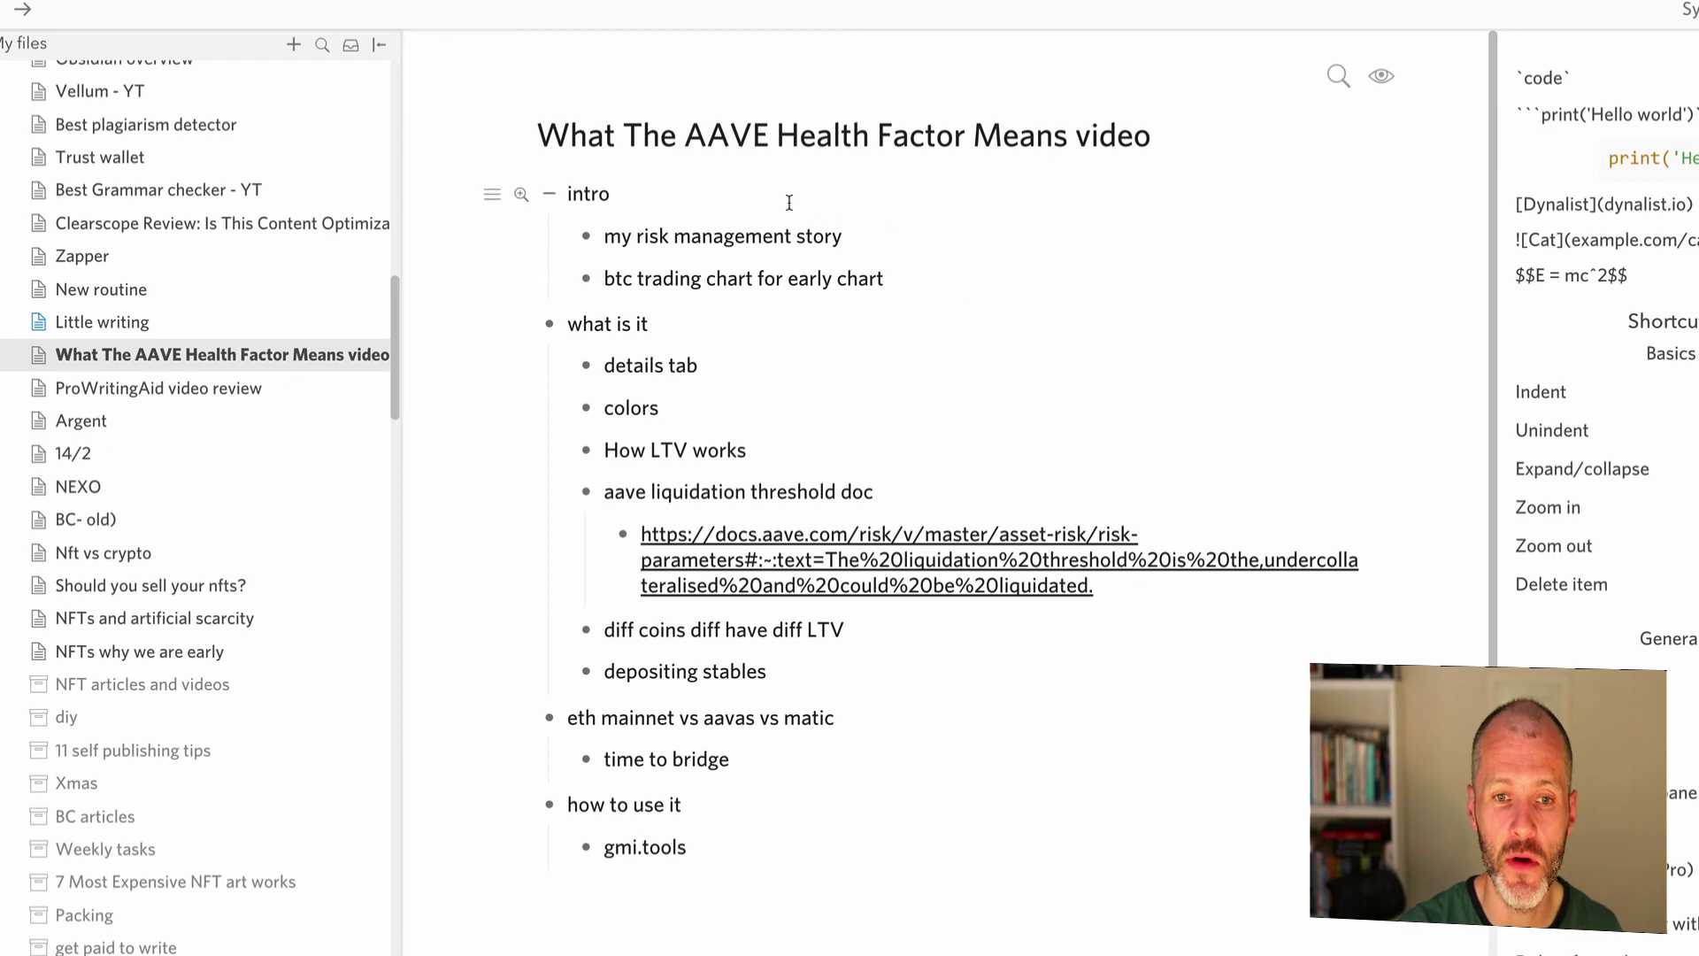
{"action": "left_click", "coordinate": [1384, 87]}
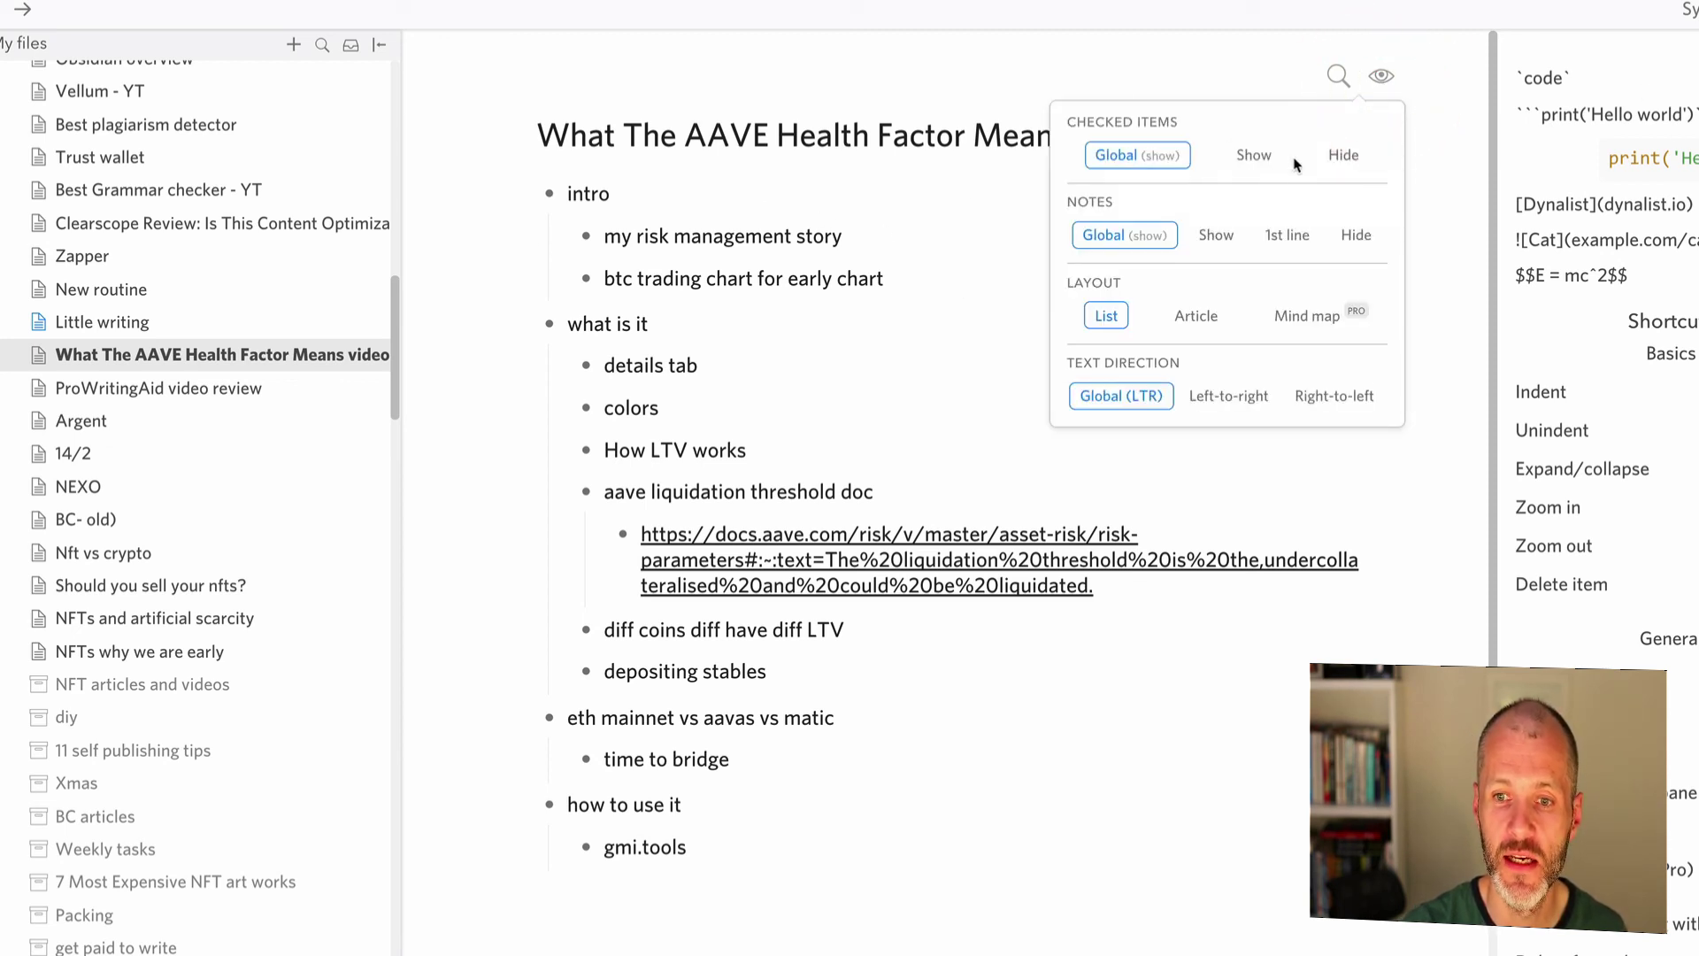
{"action": "left_click", "coordinate": [1318, 315]}
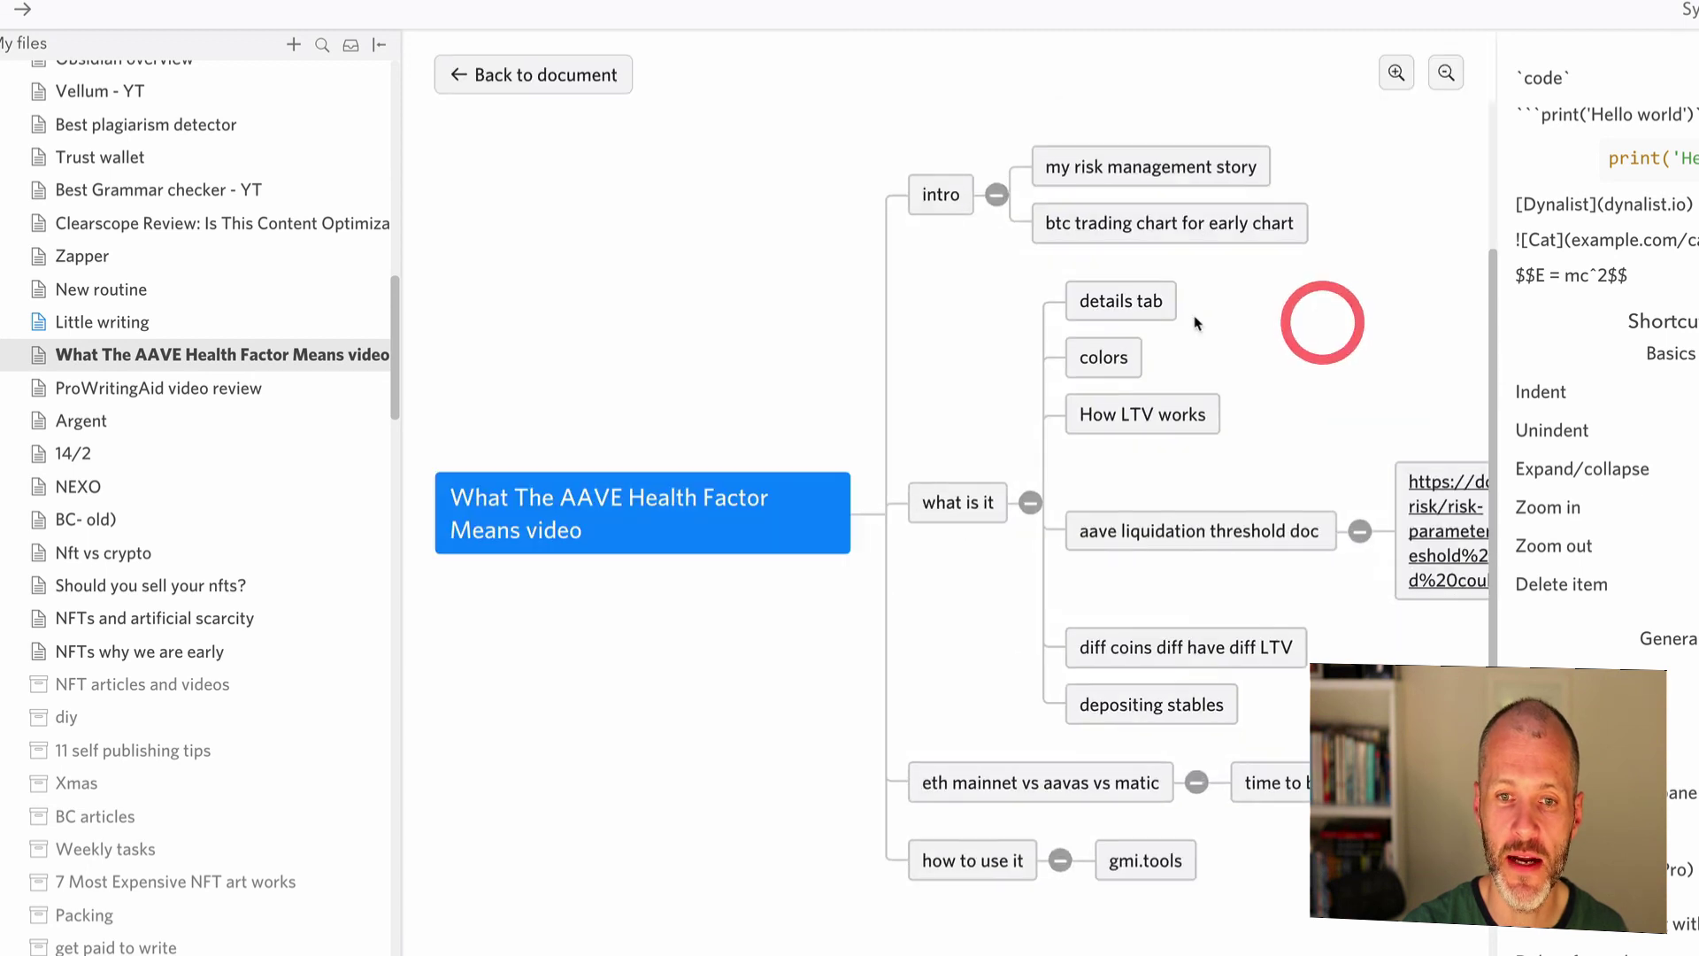
{"action": "left_click_drag", "start_coordinate": [916, 617], "coordinate": [732, 599]}
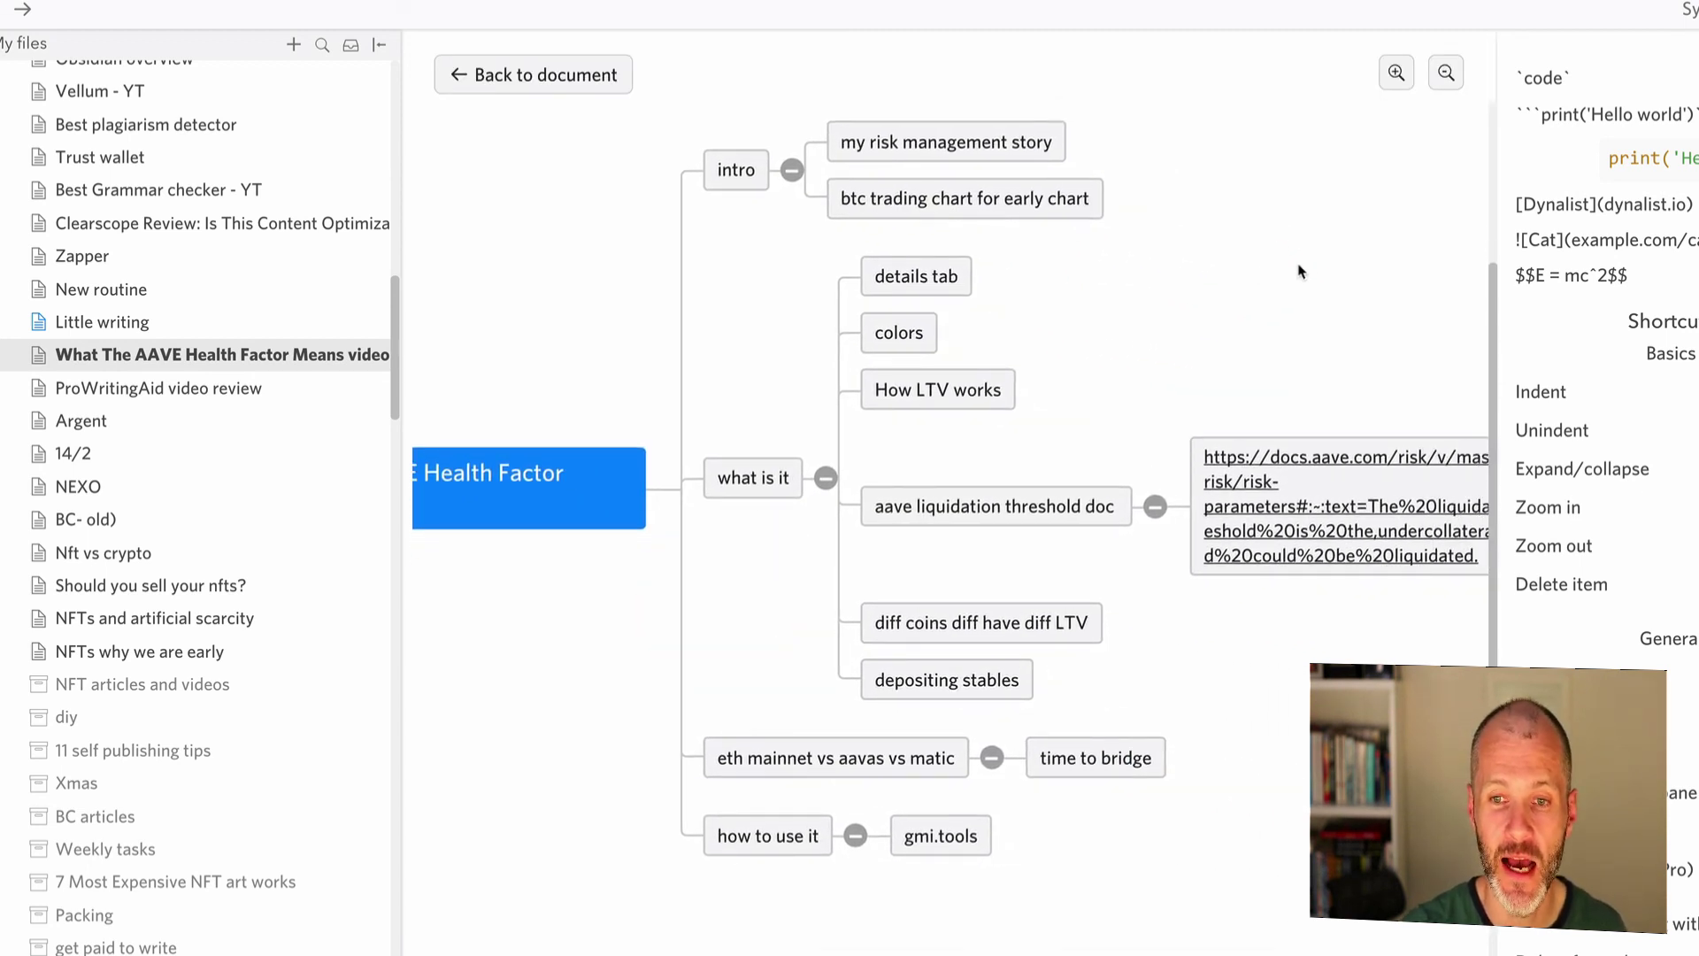
{"action": "left_click", "coordinate": [1447, 78]}
{"action": "left_click", "coordinate": [569, 71]}
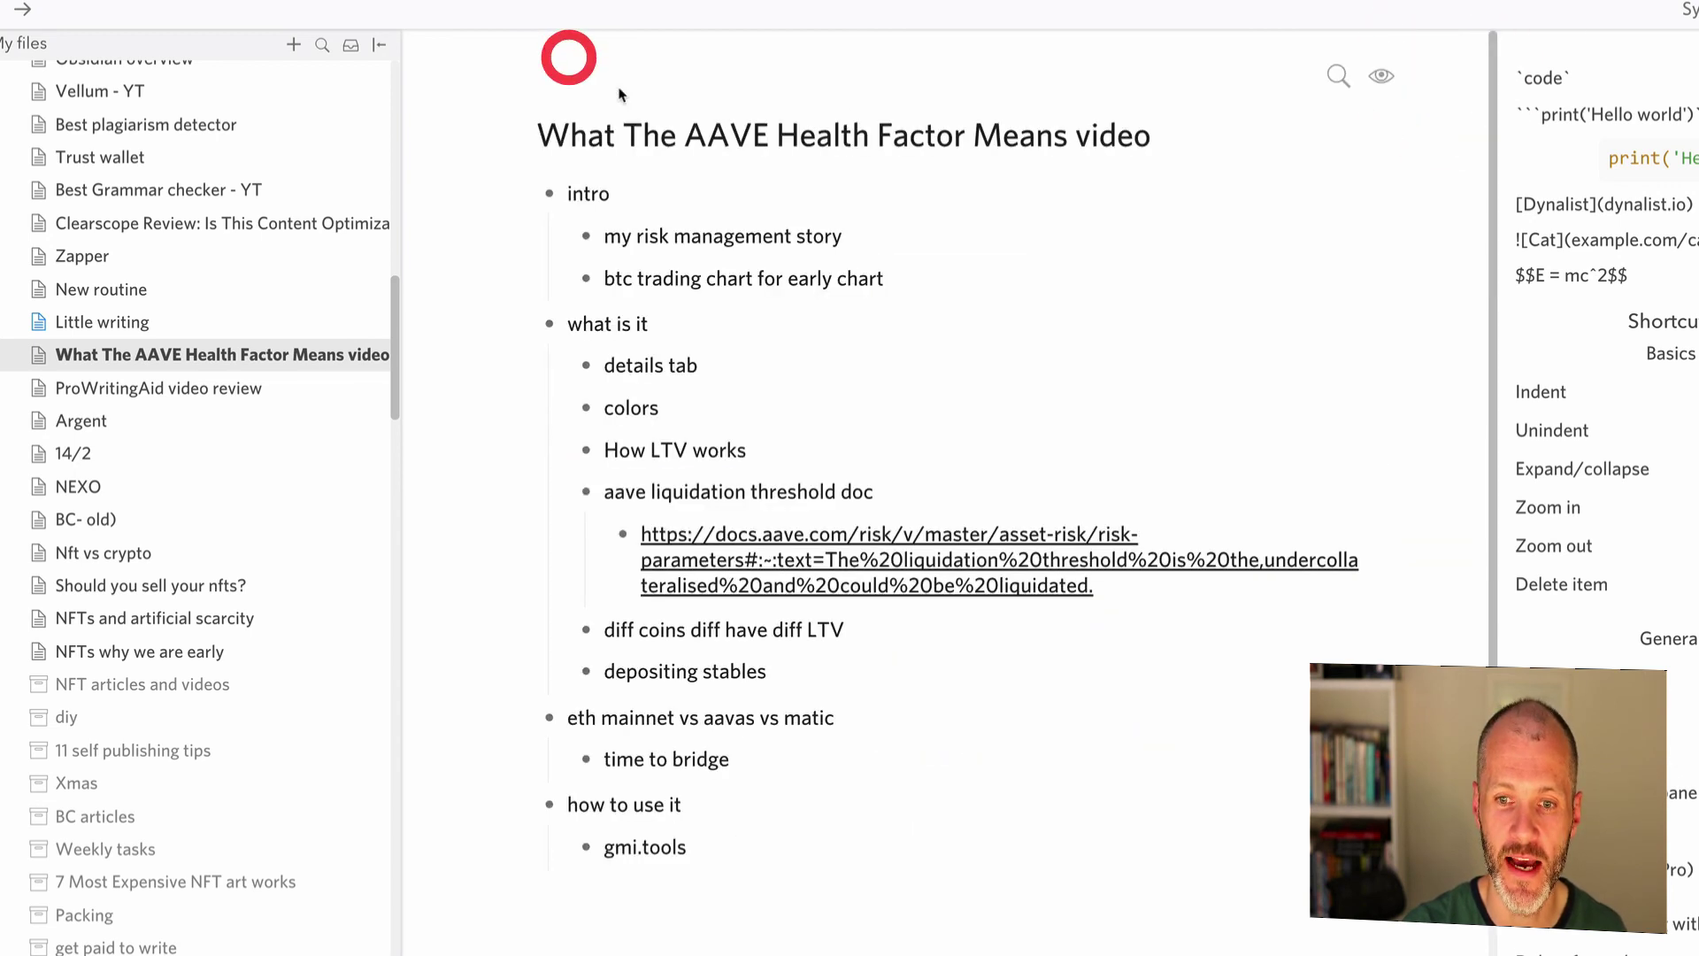
- Switch the AAVE outline's layout to Article from the view options and scroll through it
{"action": "left_click", "coordinate": [1381, 76]}
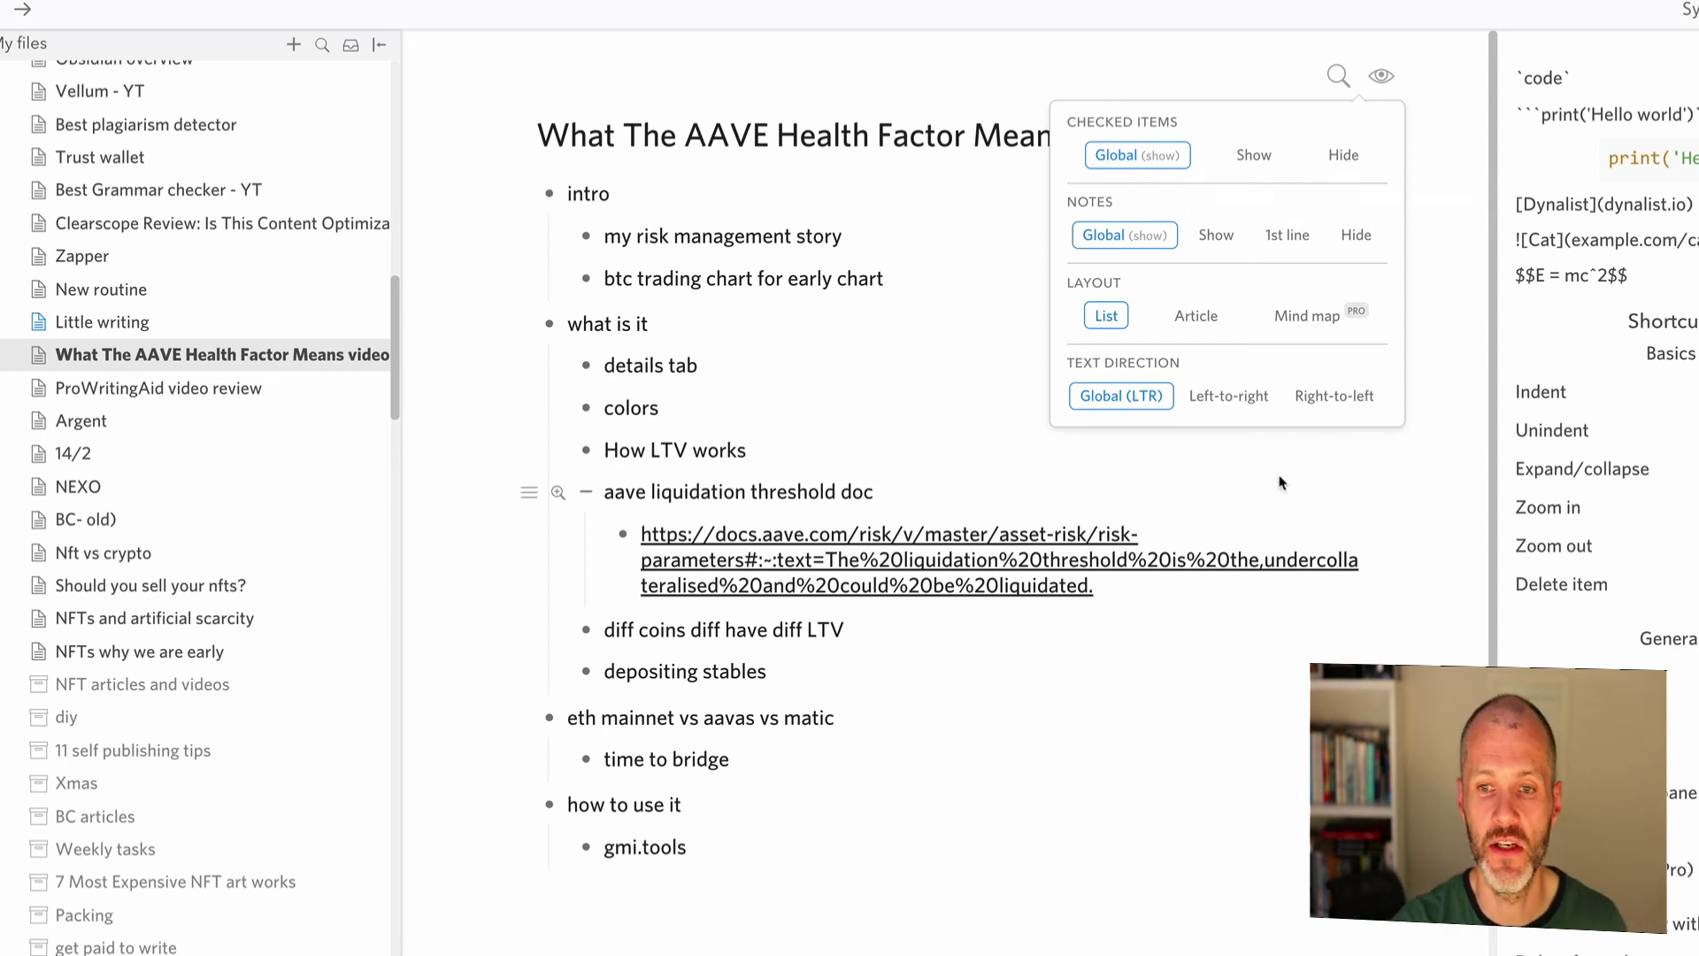
{"action": "left_click", "coordinate": [1196, 315]}
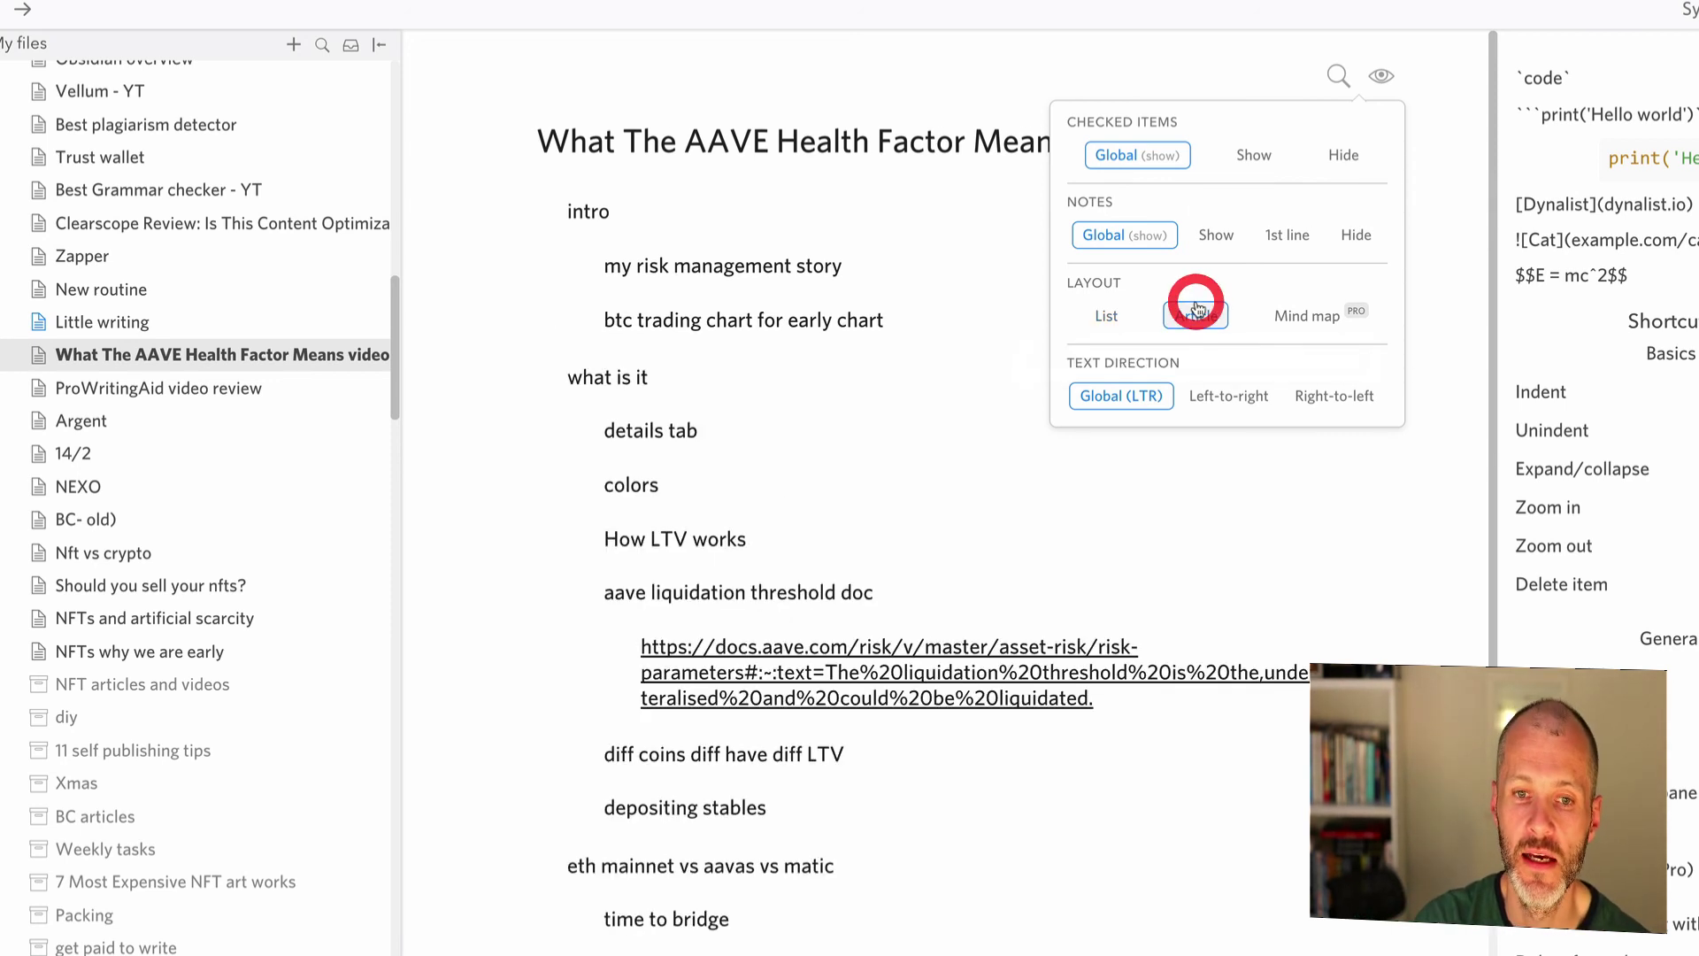
{"action": "left_click", "coordinate": [795, 323]}
{"action": "scroll", "coordinate": [775, 258], "scroll_direction": "down", "scroll_amount": 2}
{"action": "scroll", "coordinate": [778, 265], "scroll_direction": "up", "scroll_amount": 1}
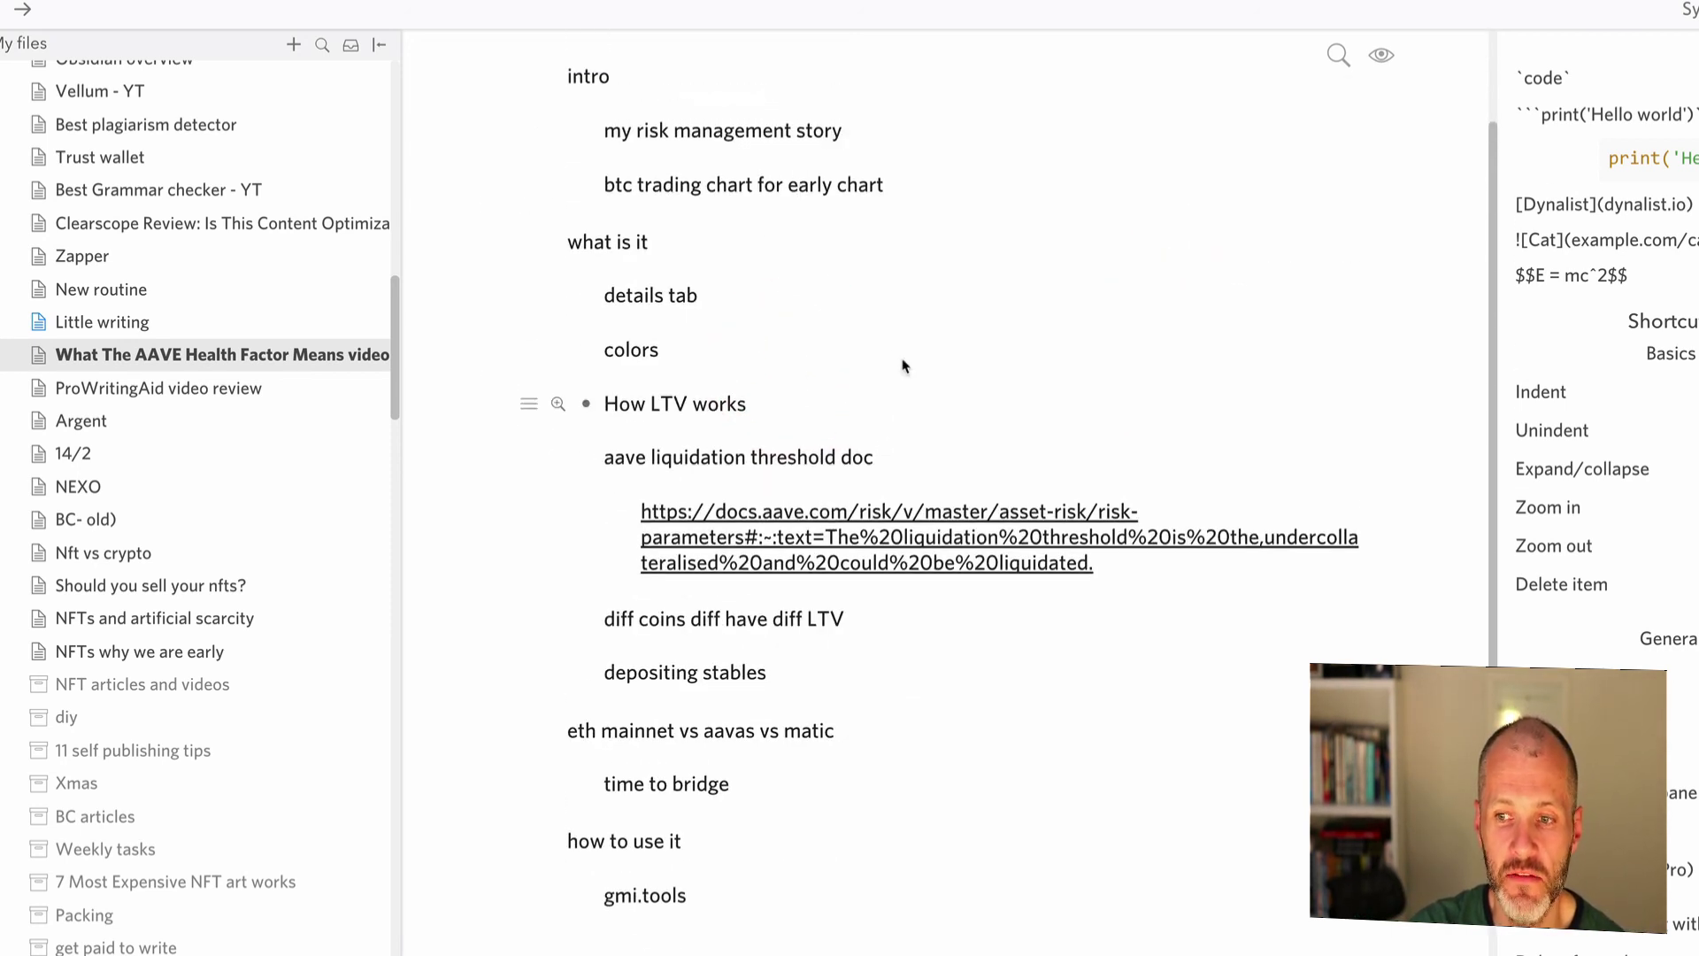
{"action": "scroll", "coordinate": [888, 345], "scroll_direction": "down", "scroll_amount": 3}
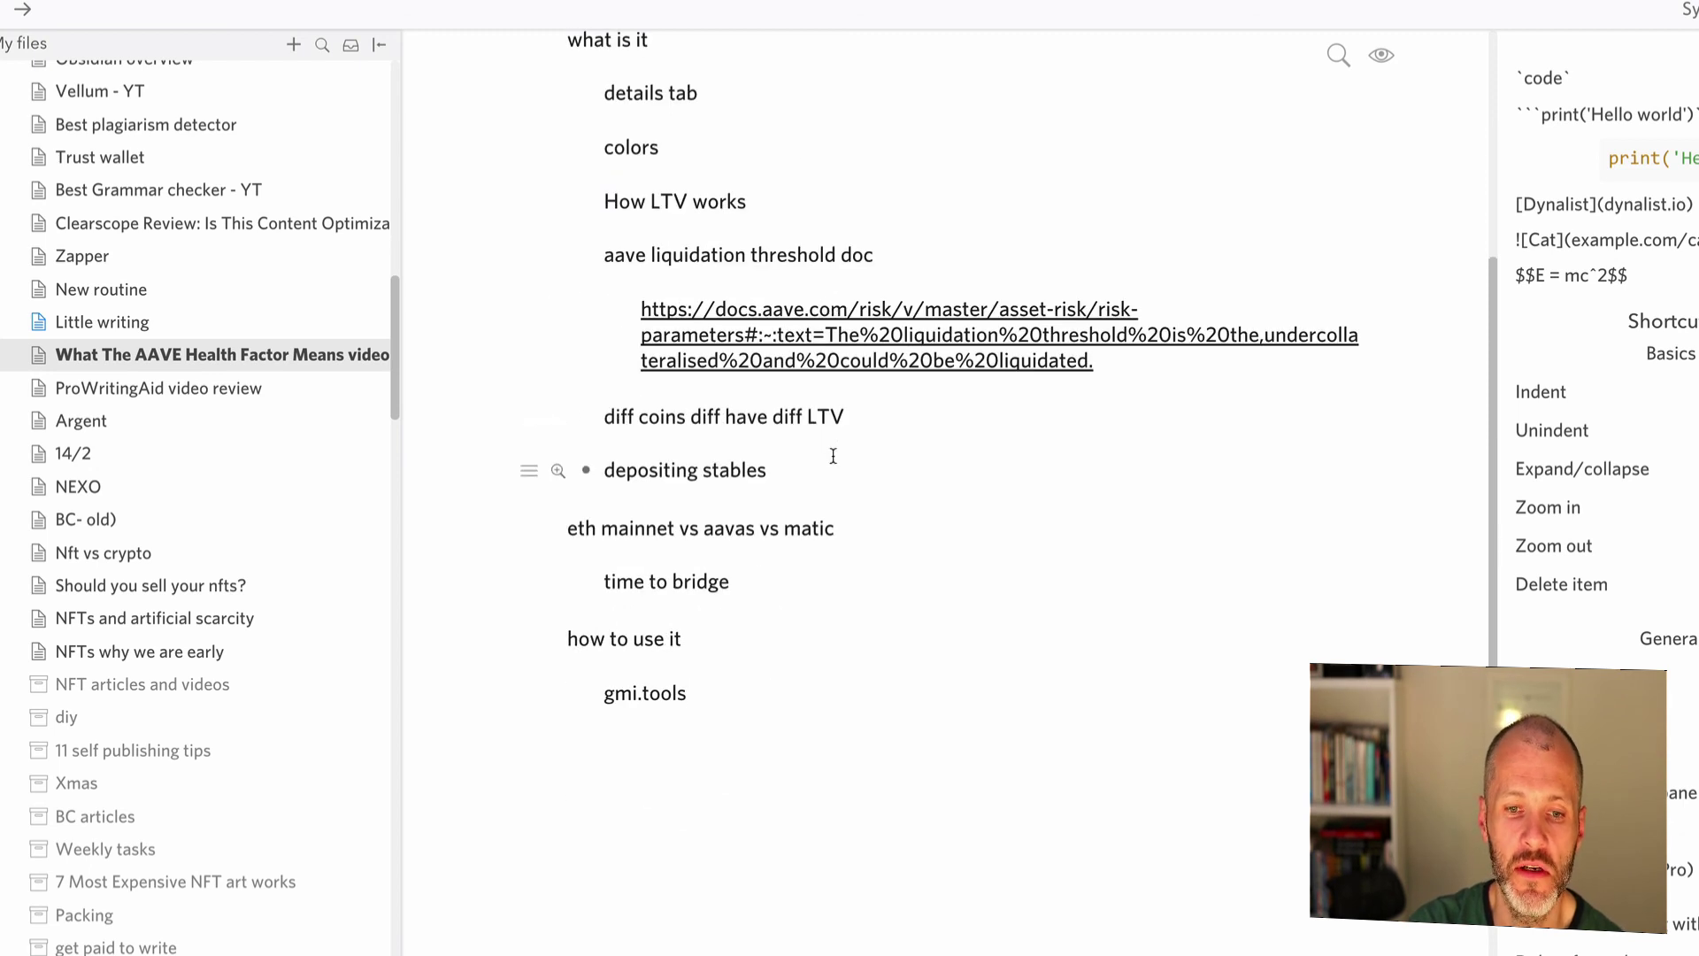
{"action": "scroll", "coordinate": [843, 586], "scroll_direction": "up", "scroll_amount": 5}
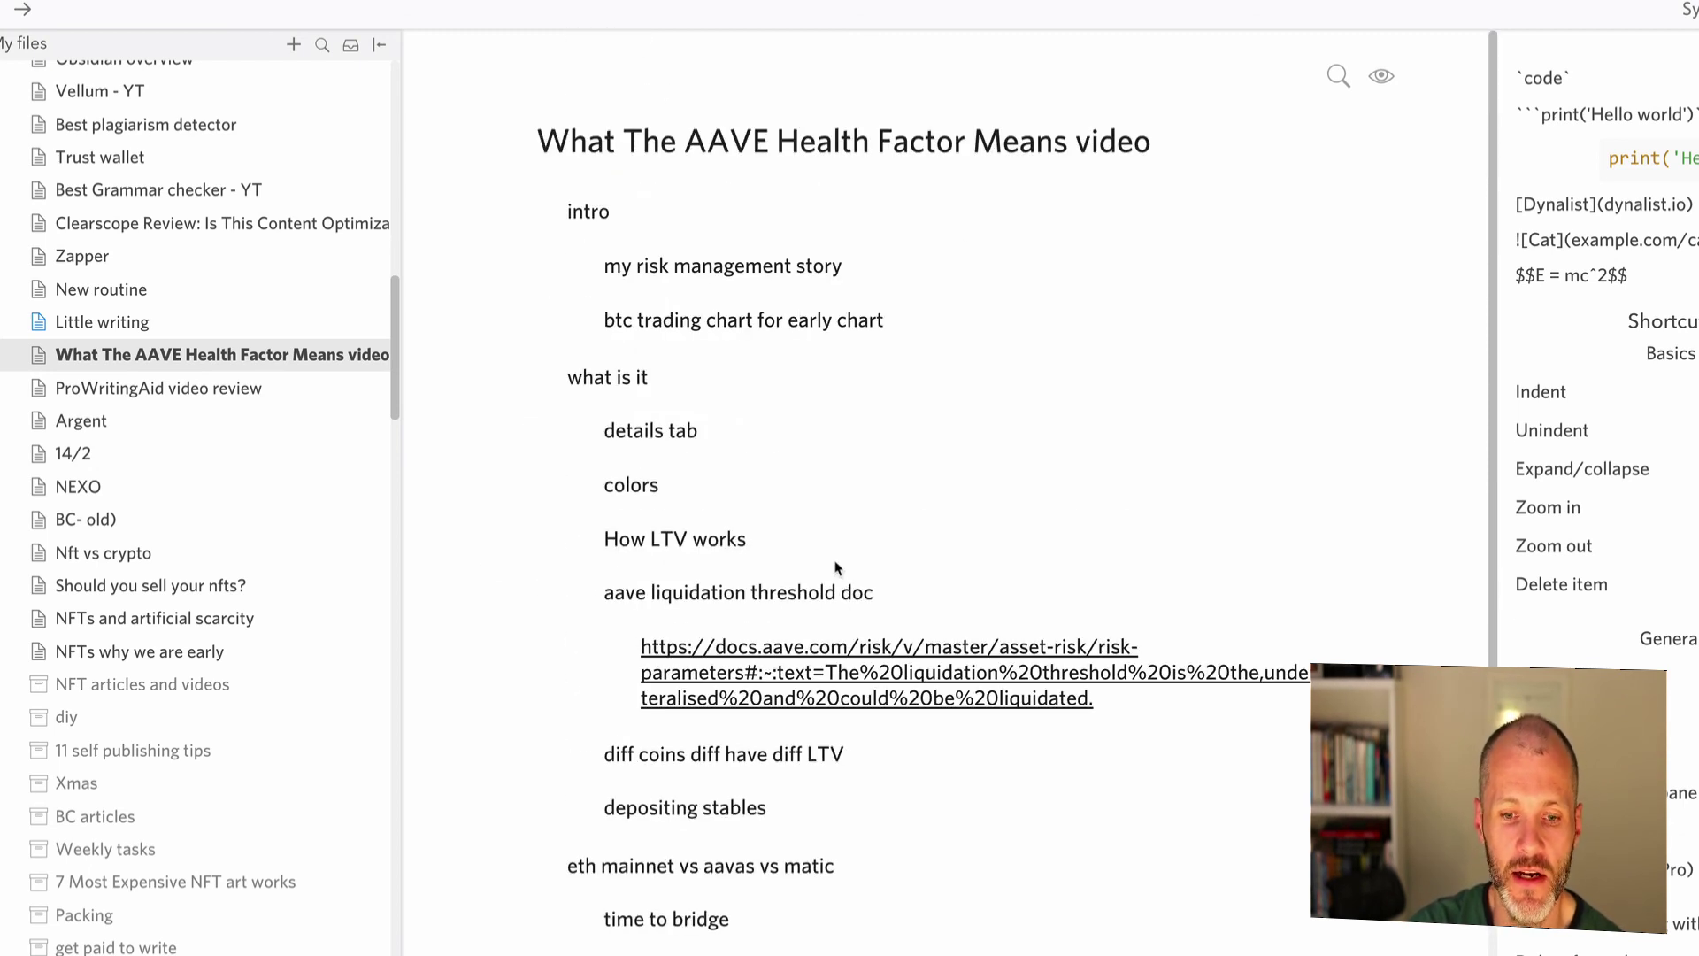
{"action": "scroll", "coordinate": [829, 480], "scroll_direction": "down", "scroll_amount": 2}
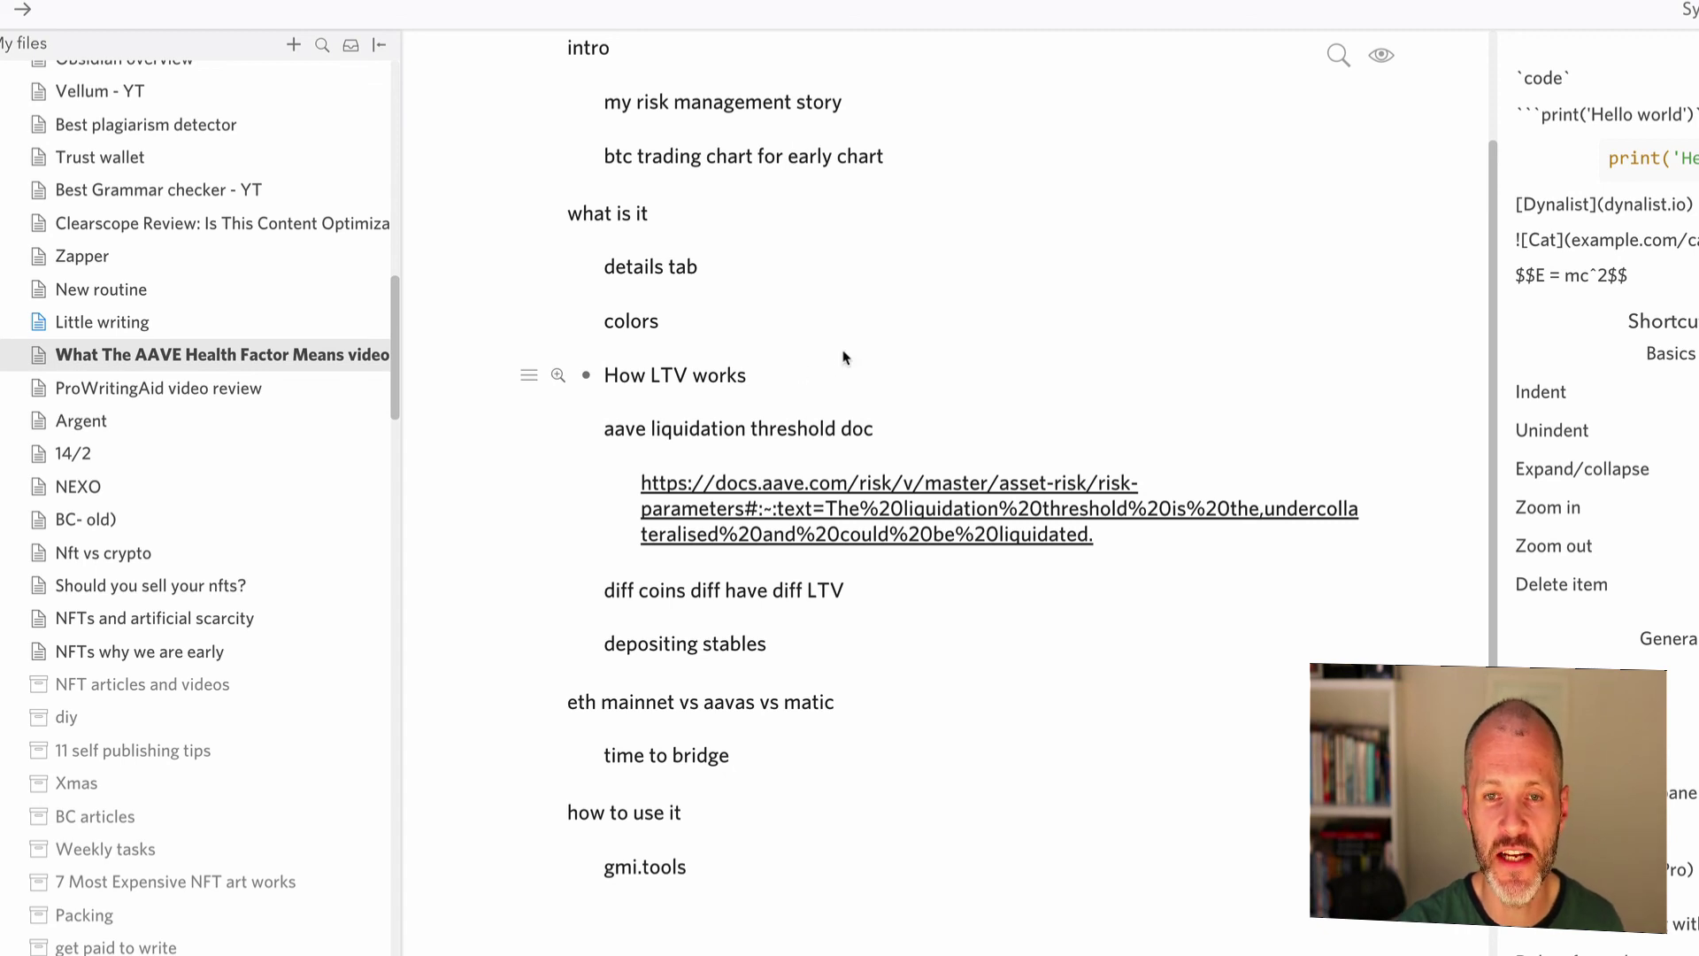
{"action": "scroll", "coordinate": [943, 380], "scroll_direction": "up", "scroll_amount": 2}
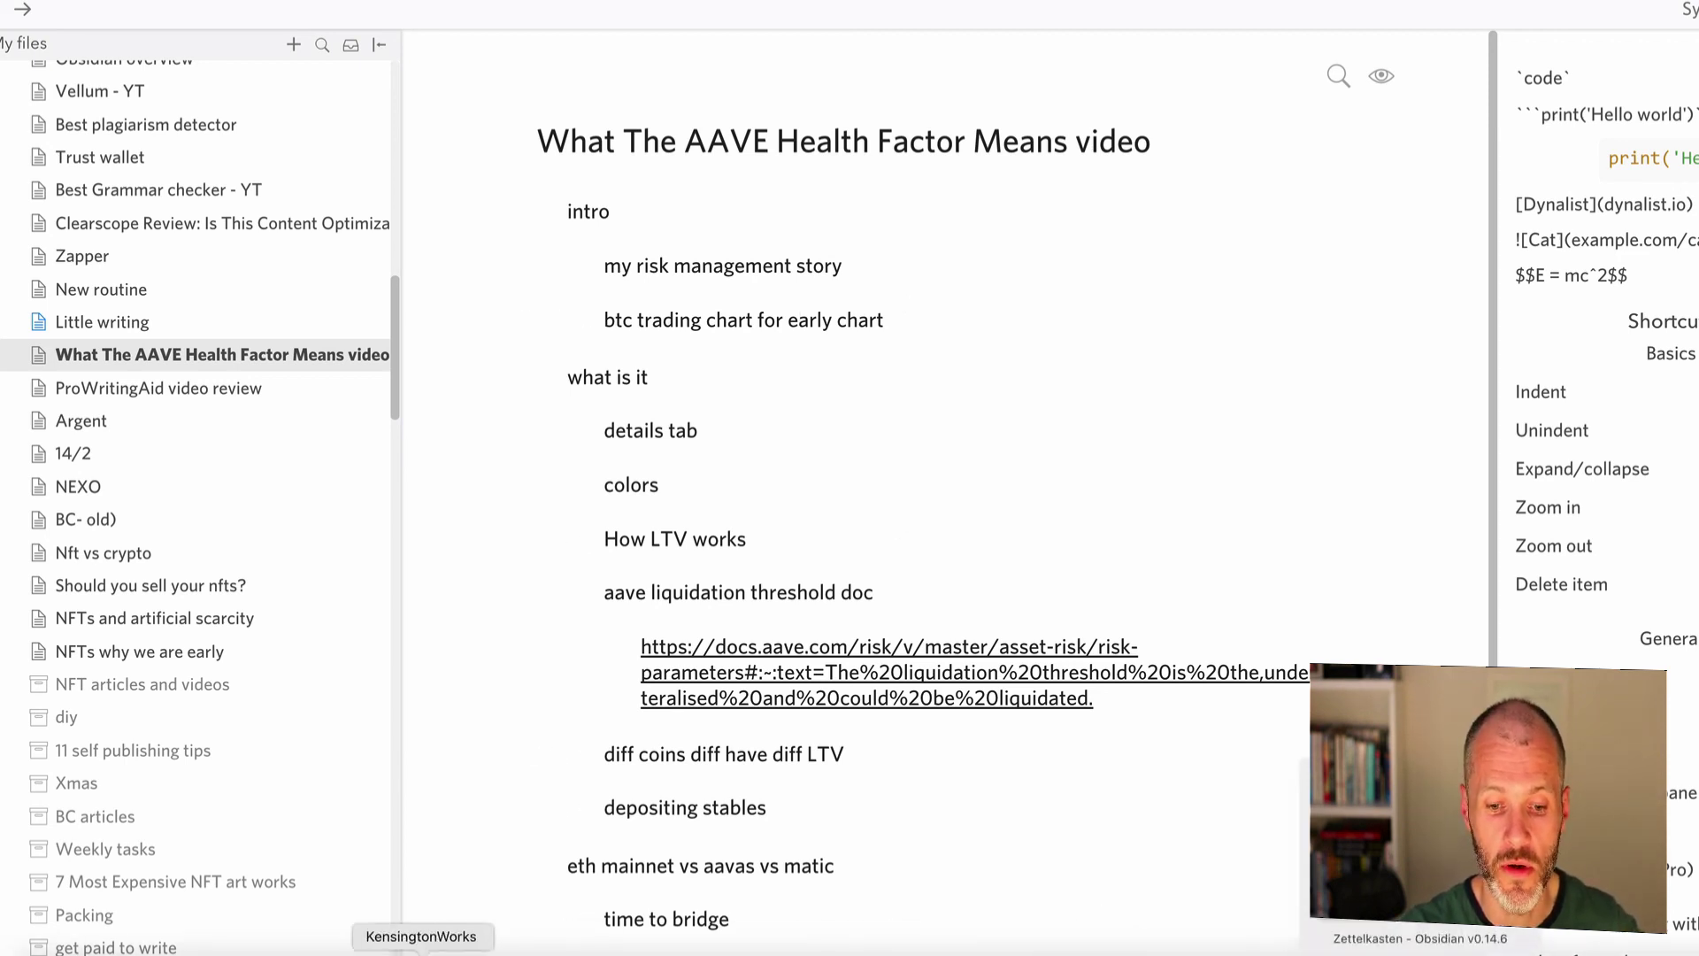
- Switch to Chrome, scroll the WorkFlowy homepage, then close its tab
{"action": "left_click", "coordinate": [493, 885]}
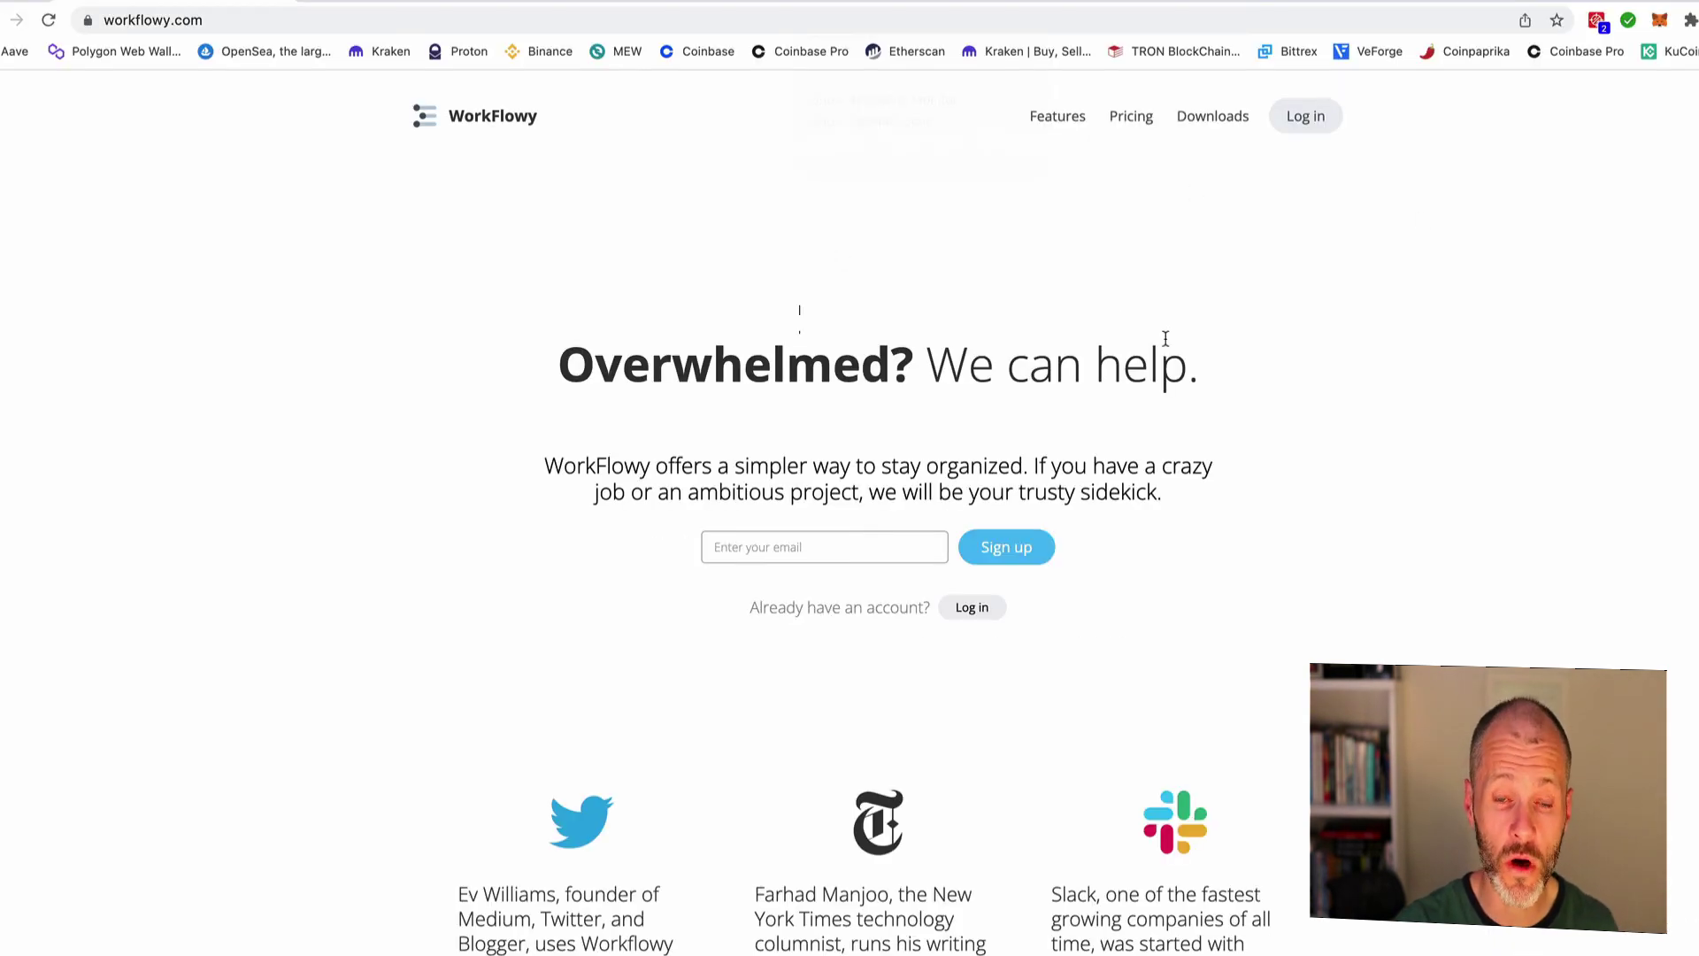
{"action": "scroll", "coordinate": [892, 284], "scroll_direction": "down", "scroll_amount": 1}
{"action": "scroll", "coordinate": [892, 283], "scroll_direction": "down", "scroll_amount": 2}
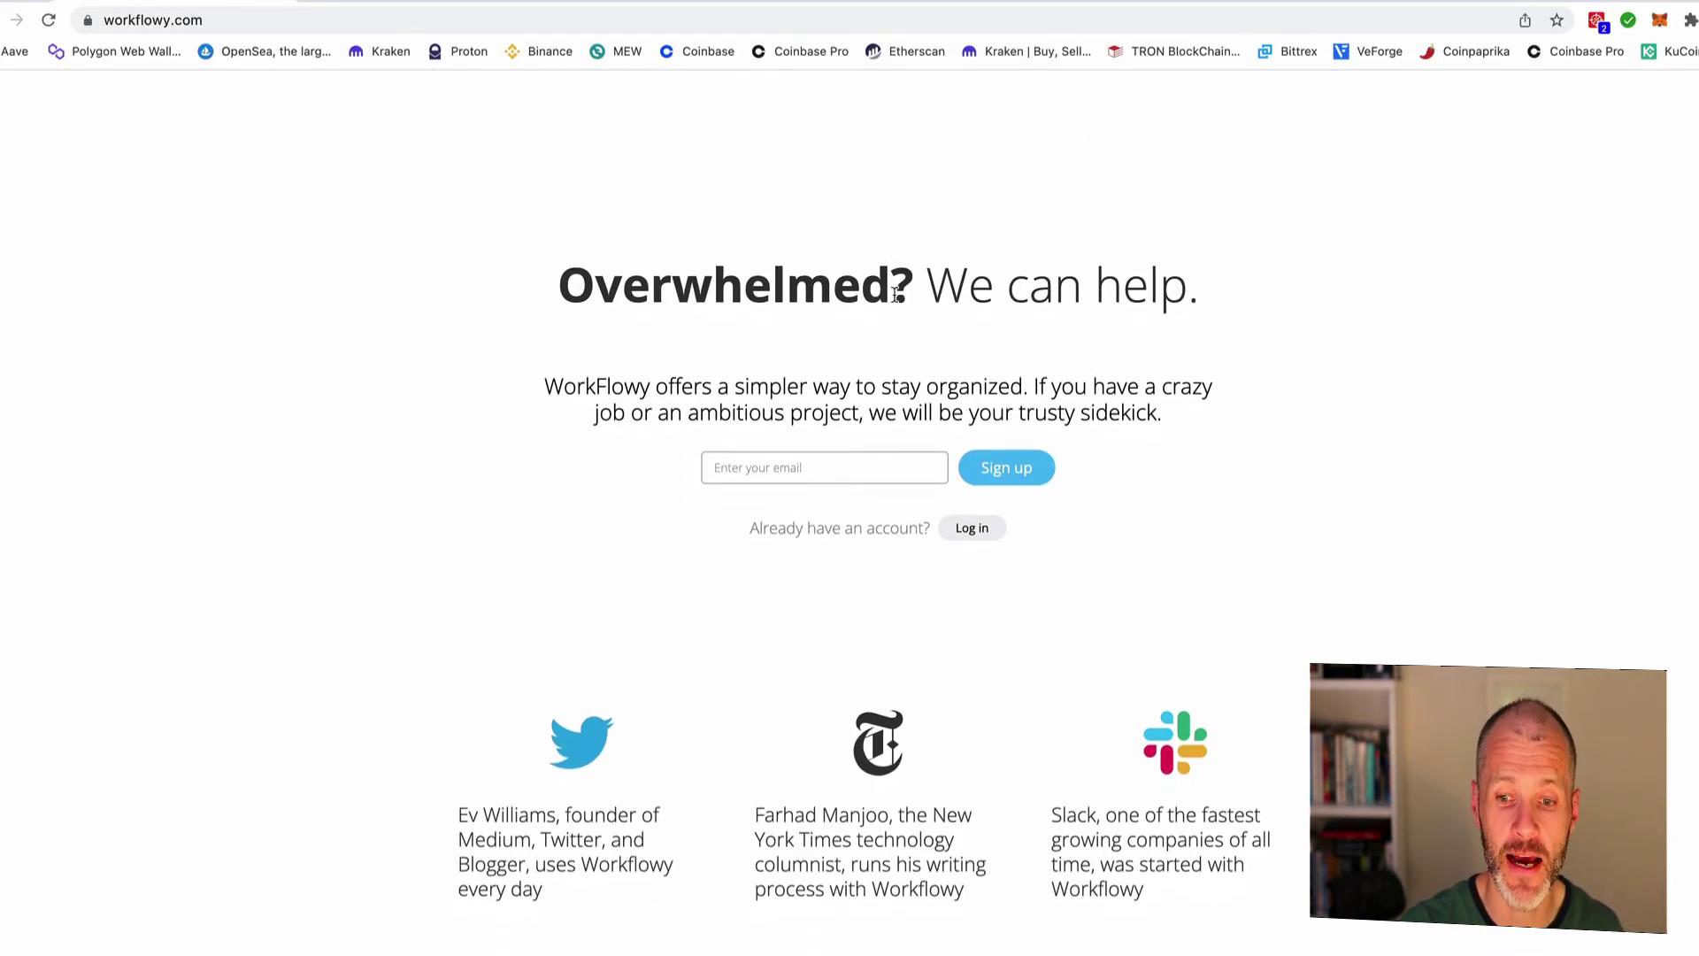
{"action": "scroll", "coordinate": [894, 288], "scroll_direction": "up", "scroll_amount": 3}
{"action": "scroll", "coordinate": [977, 301], "scroll_direction": "down", "scroll_amount": 2}
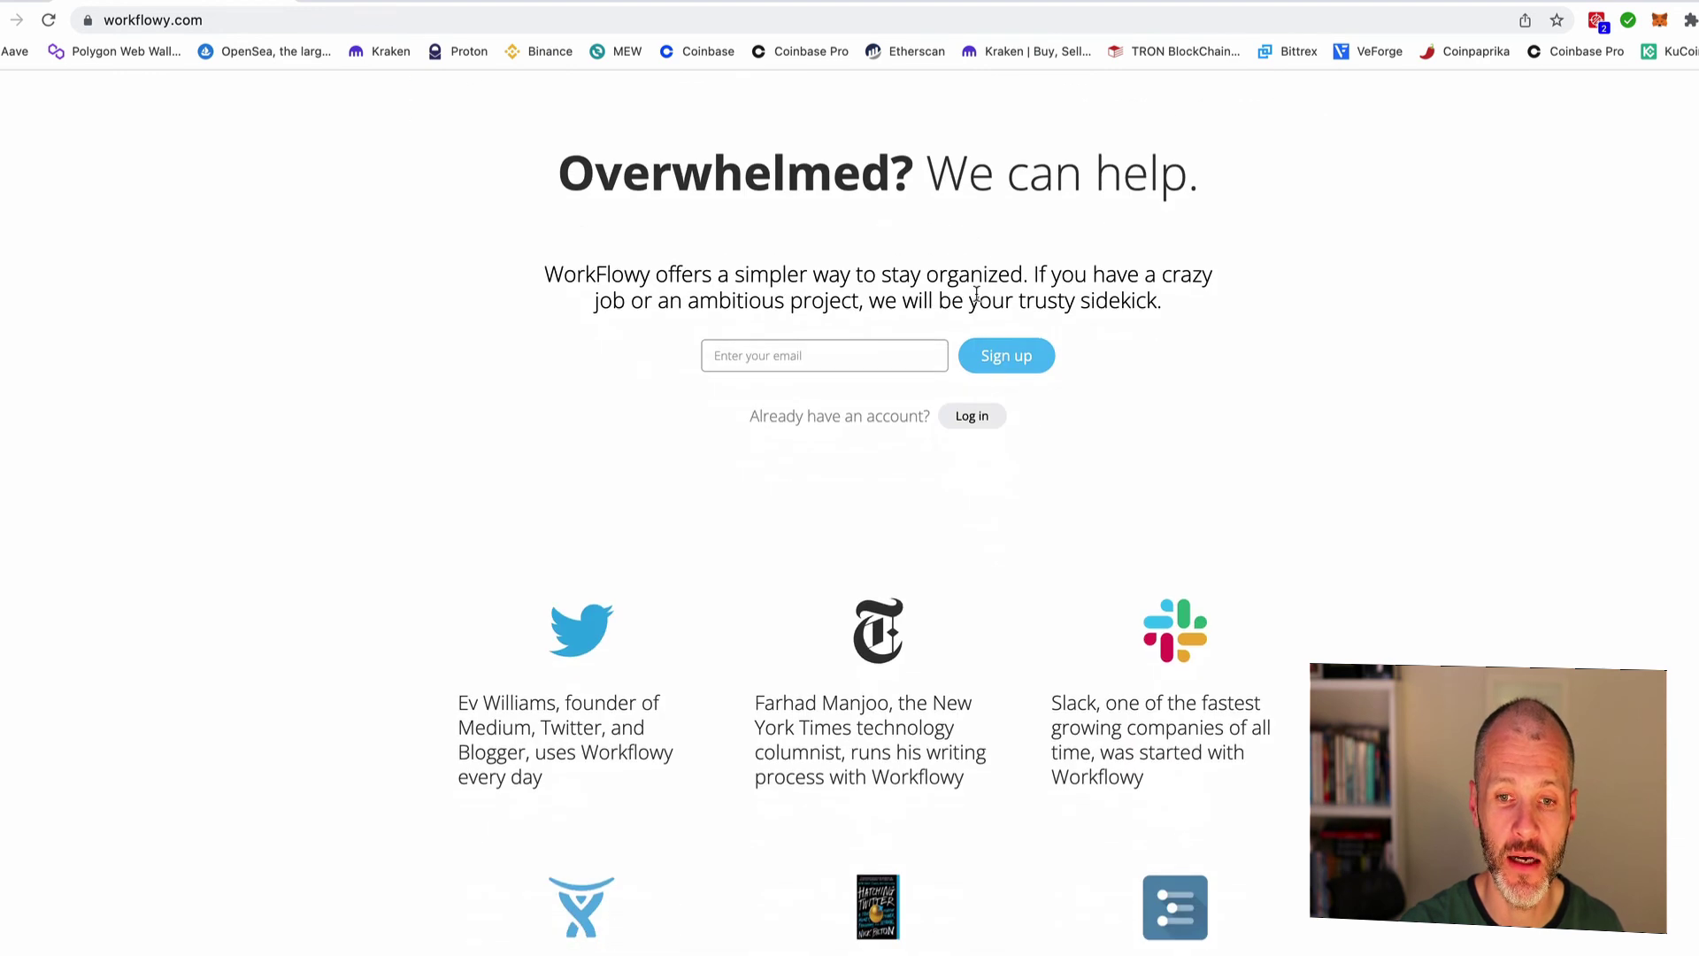
{"action": "scroll", "coordinate": [977, 301], "scroll_direction": "up", "scroll_amount": 2}
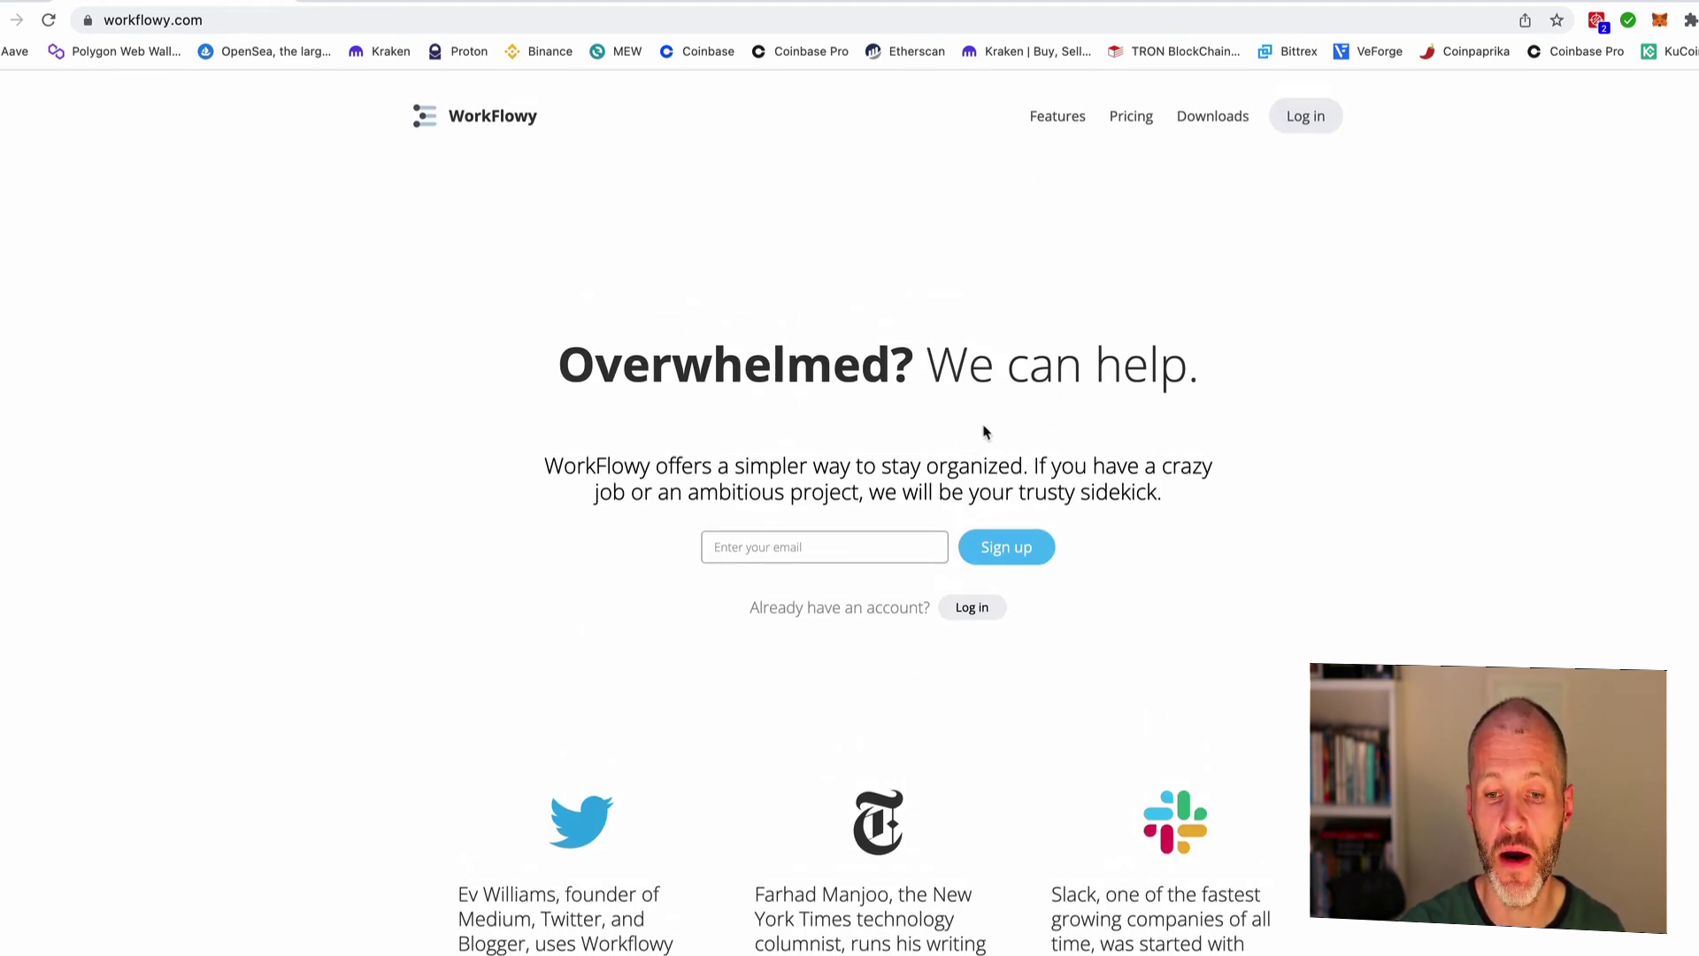
{"action": "scroll", "coordinate": [977, 429], "scroll_direction": "down", "scroll_amount": 3}
{"action": "scroll", "coordinate": [979, 429], "scroll_direction": "up", "scroll_amount": 3}
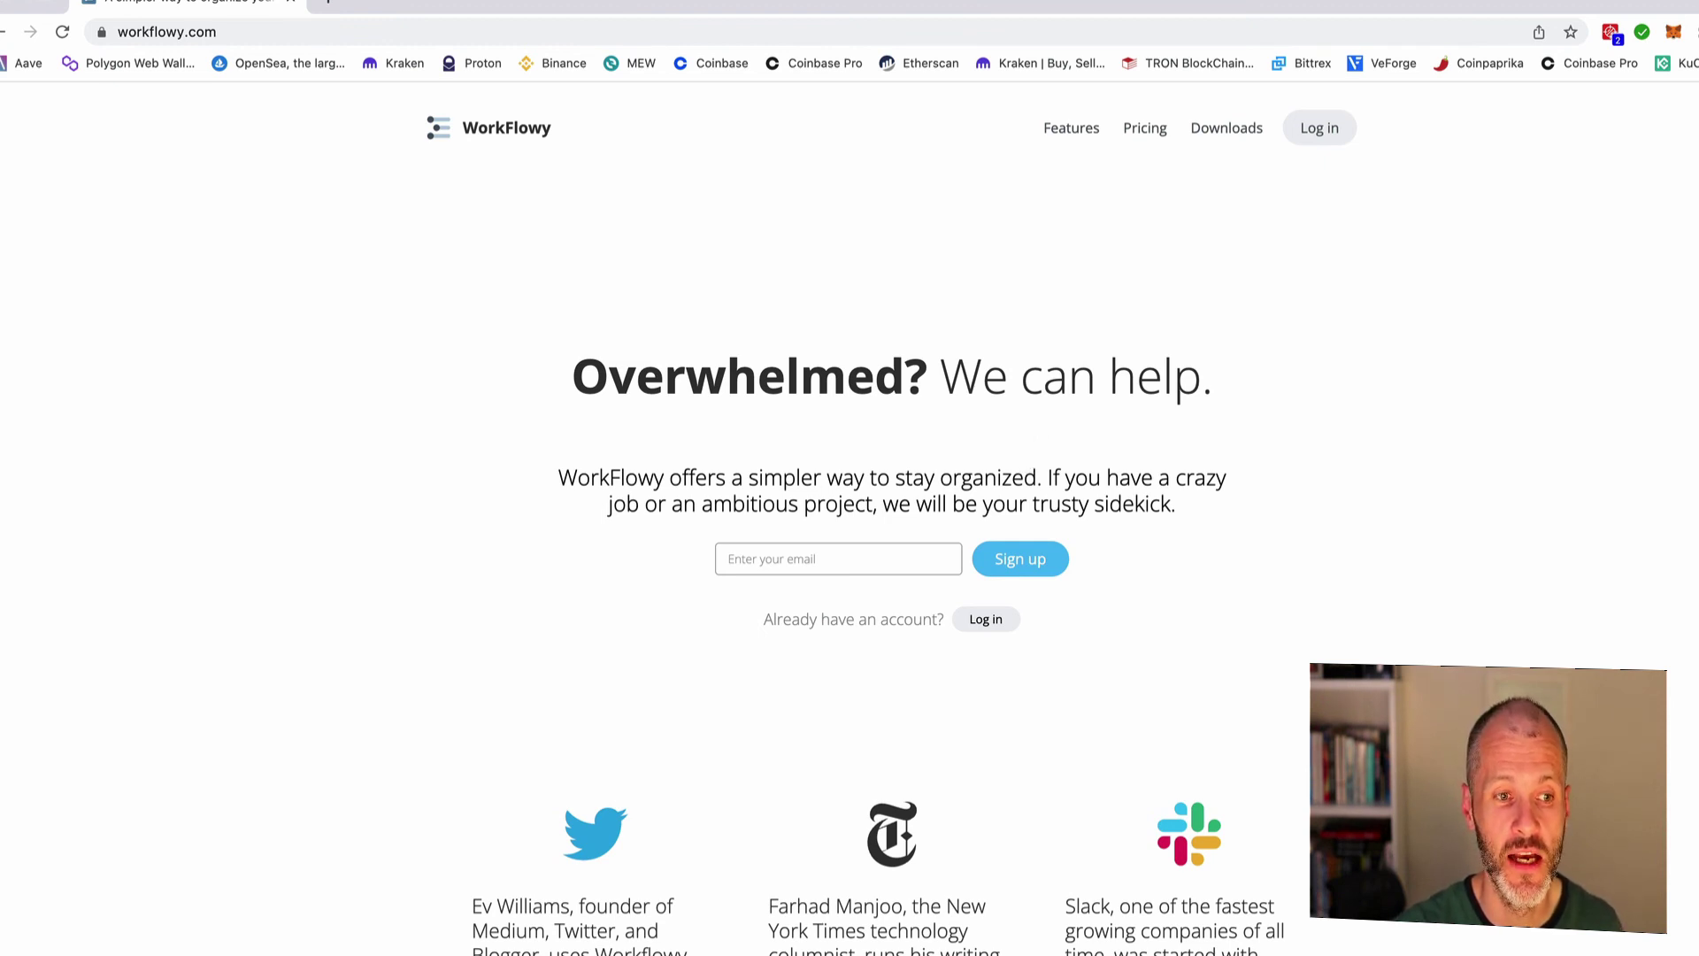
{"action": "left_click", "coordinate": [296, 5]}
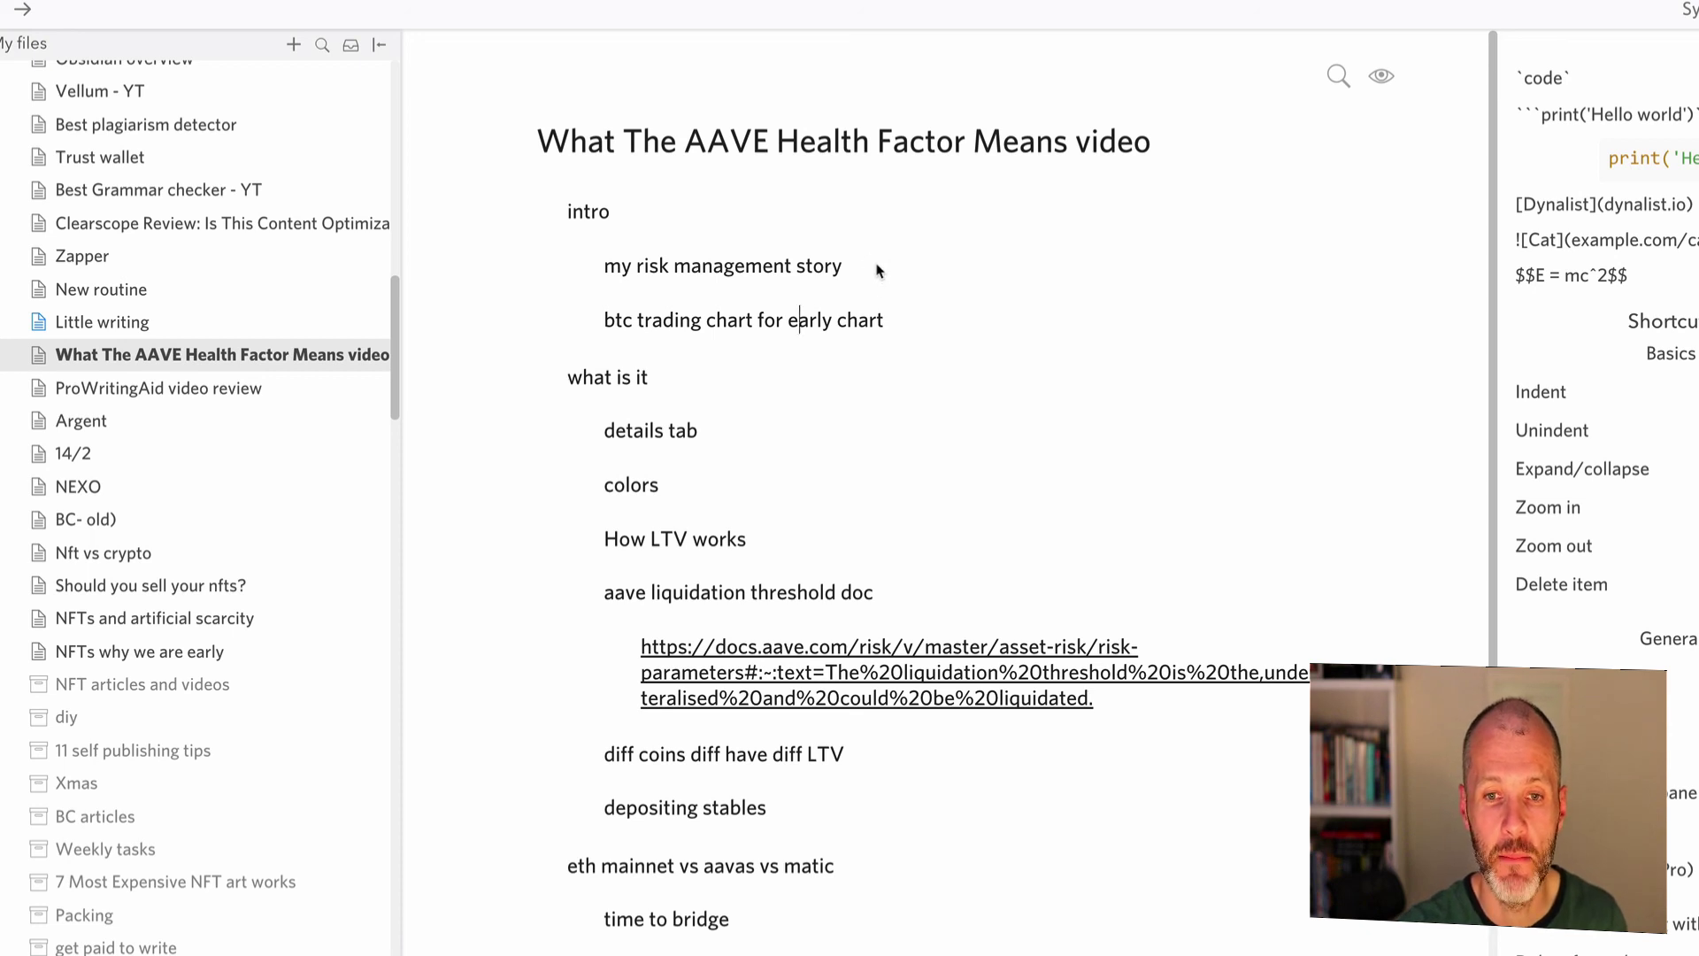
{"action": "left_click", "coordinate": [848, 268]}
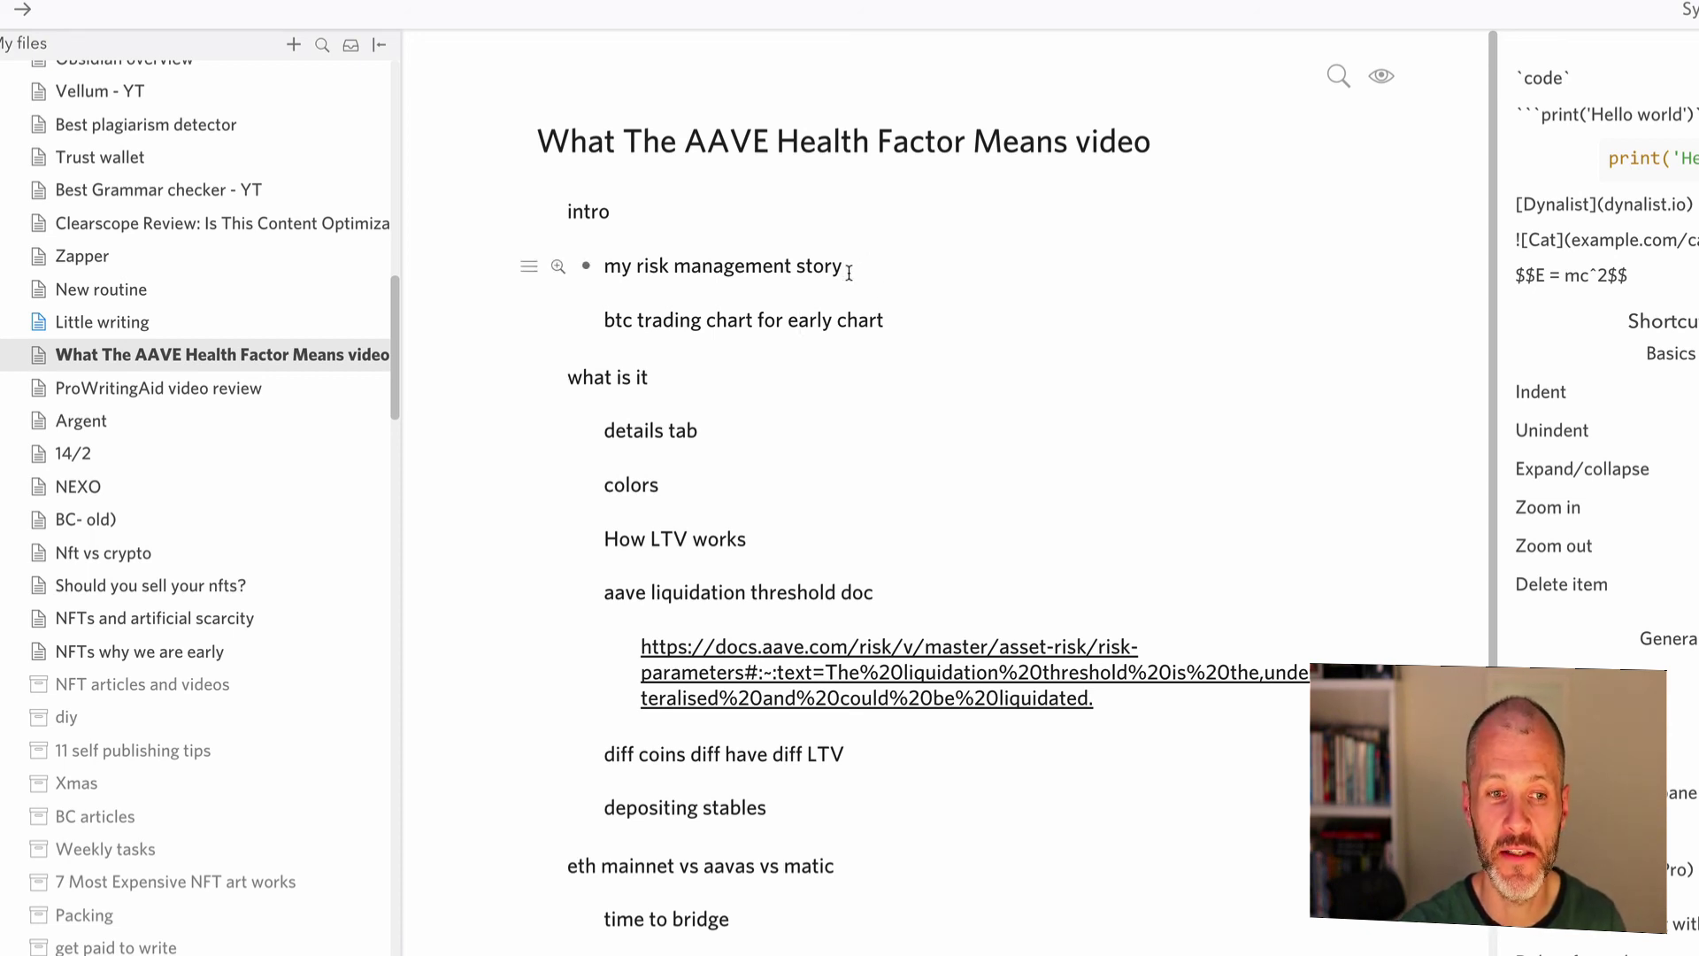